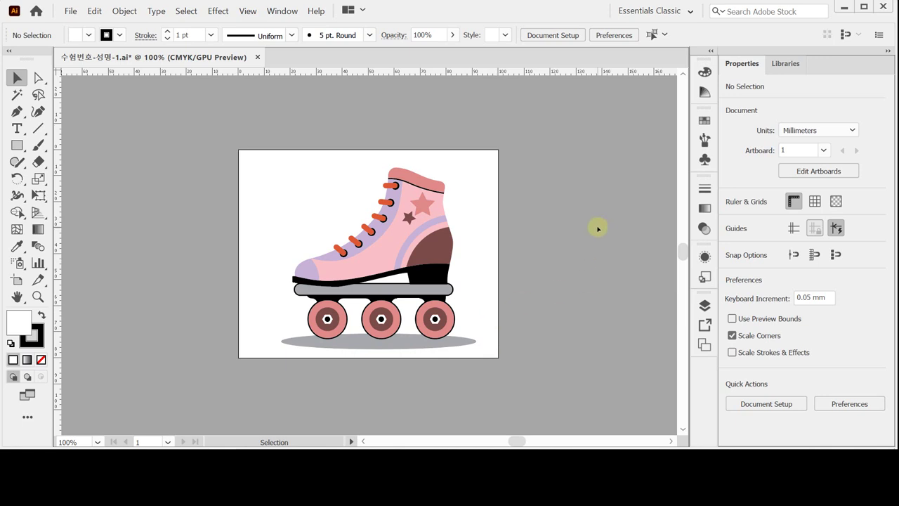
Step: Create a new CMYK document 100 mm wide and 80 mm high, with millimetre units
click(69, 11)
click(83, 27)
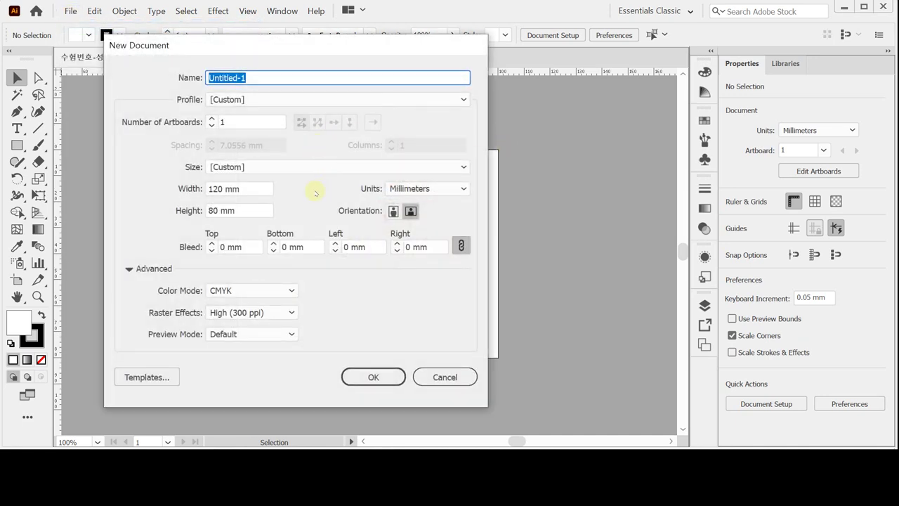
click(260, 191)
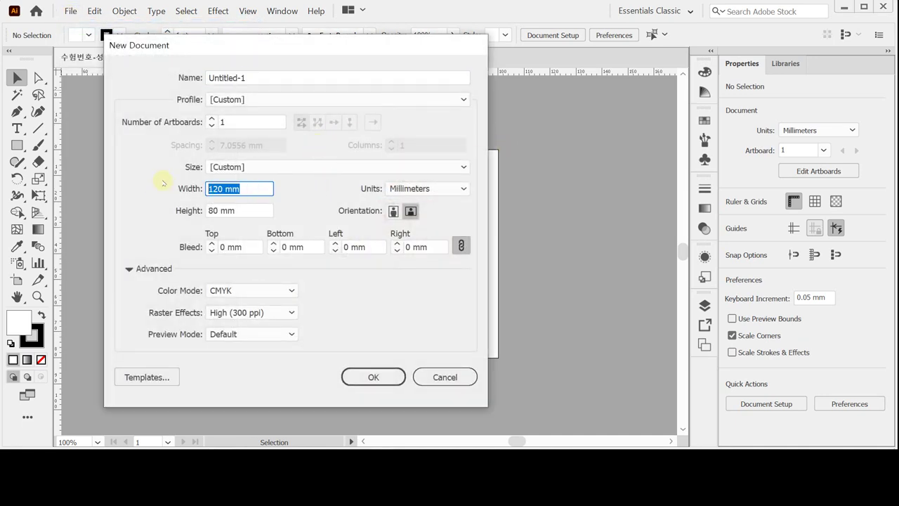
text(100)
key(Tab)
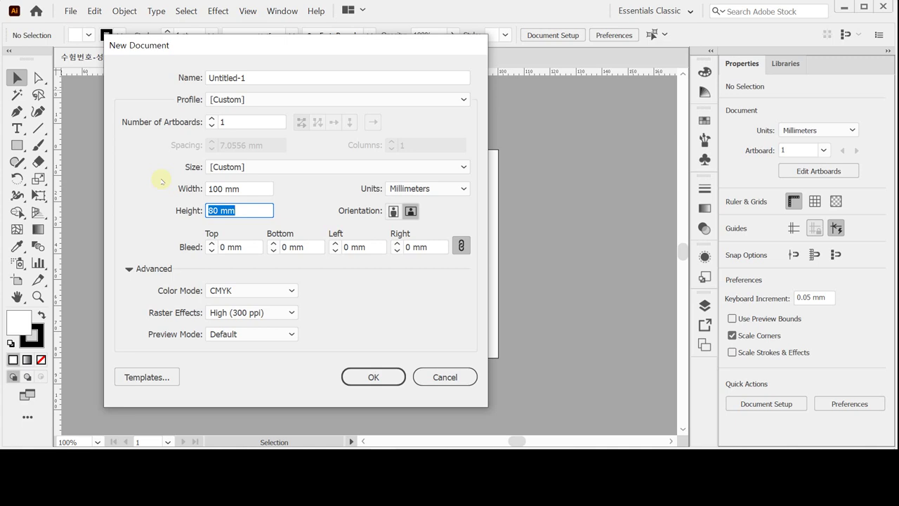
key(Tab)
key(Tab)
key(Tab)
key(Tab)
key(Tab)
key(Tab)
key(Tab)
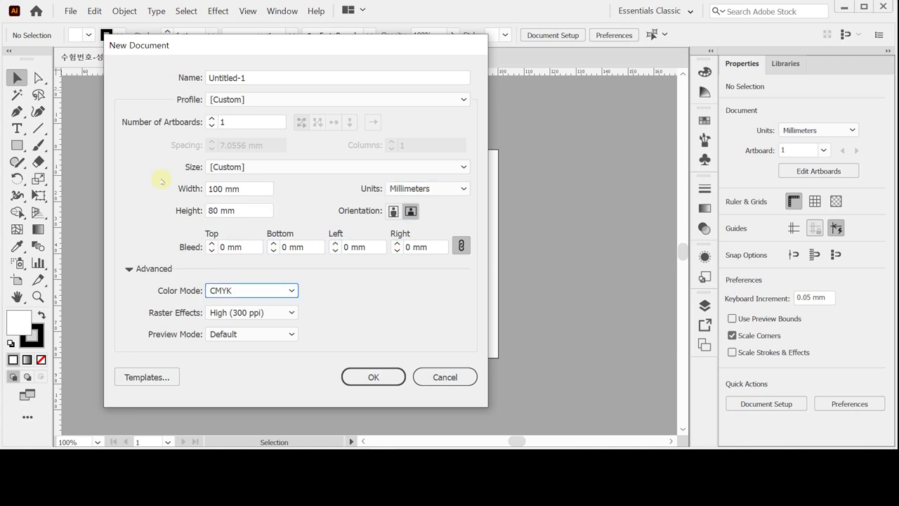
key(Return)
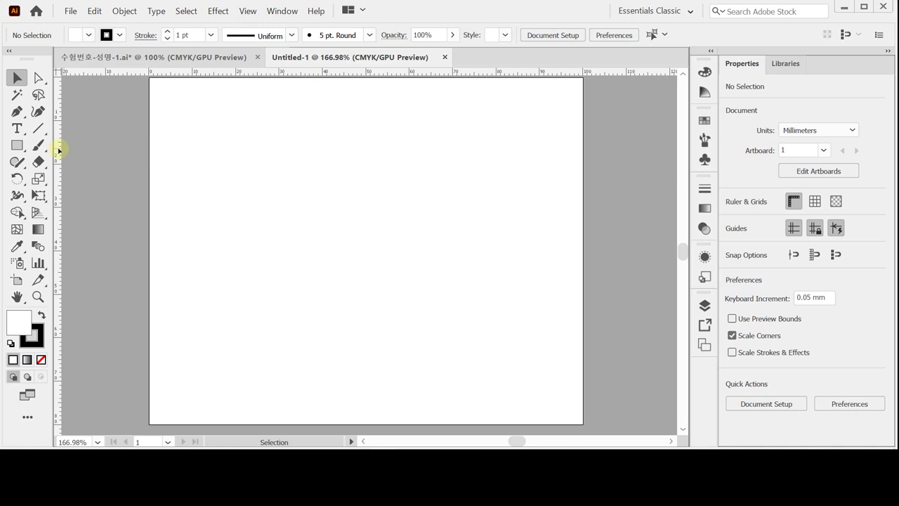
Step: Paste the copied vertical guide and two horizontal guides, and save the document as 수험번호-성명-1 in Illustrator 2020 format in the GTQ folder
key(ctrl+v)
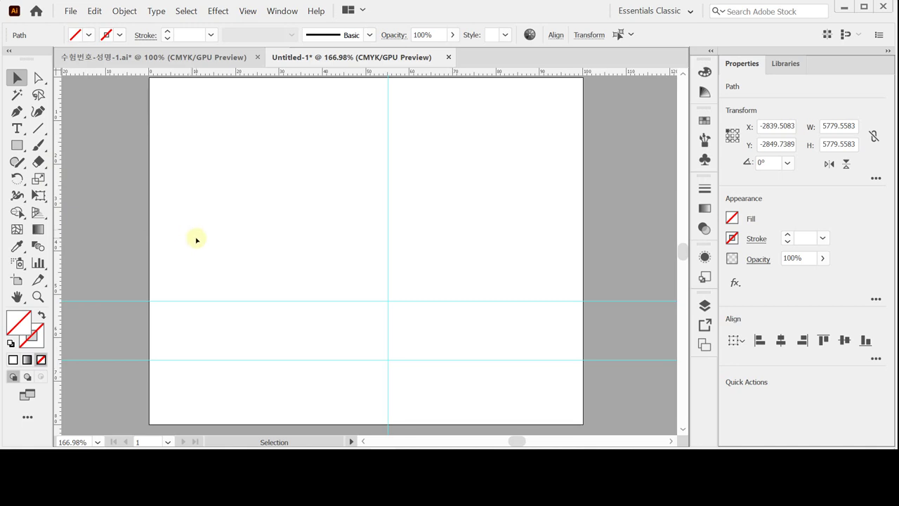
key(ctrl)
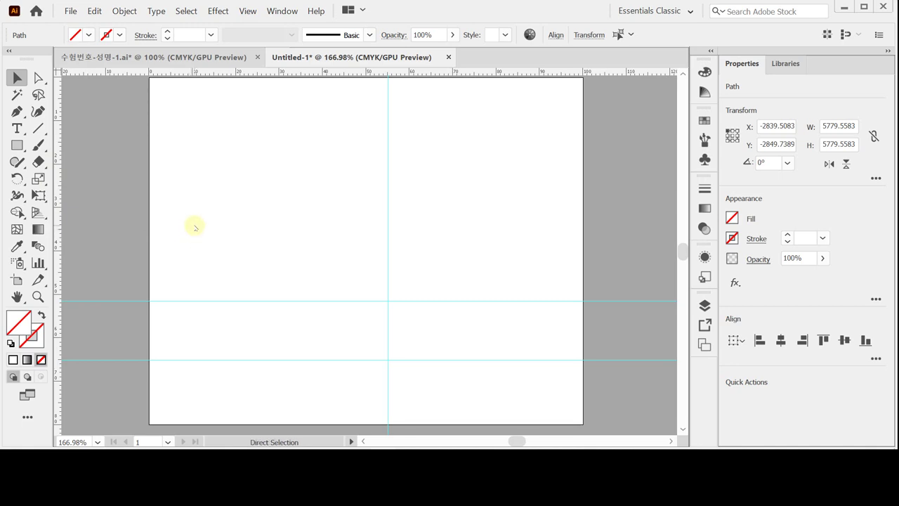
key(ctrl+s)
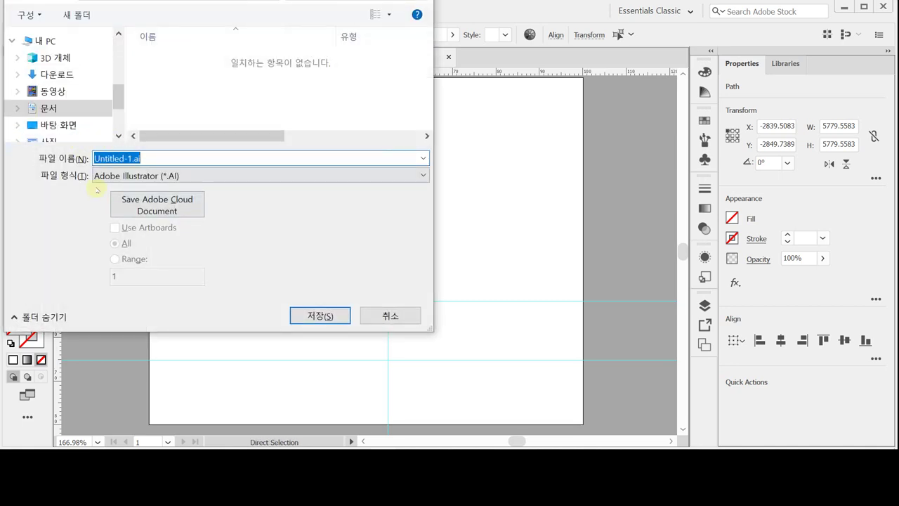
drag(41, 3, 91, 30)
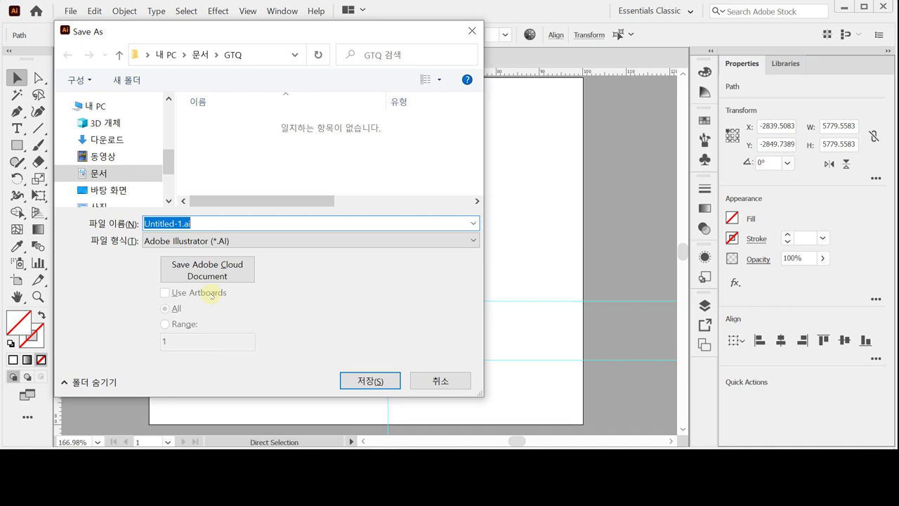
text(ㅅ허)
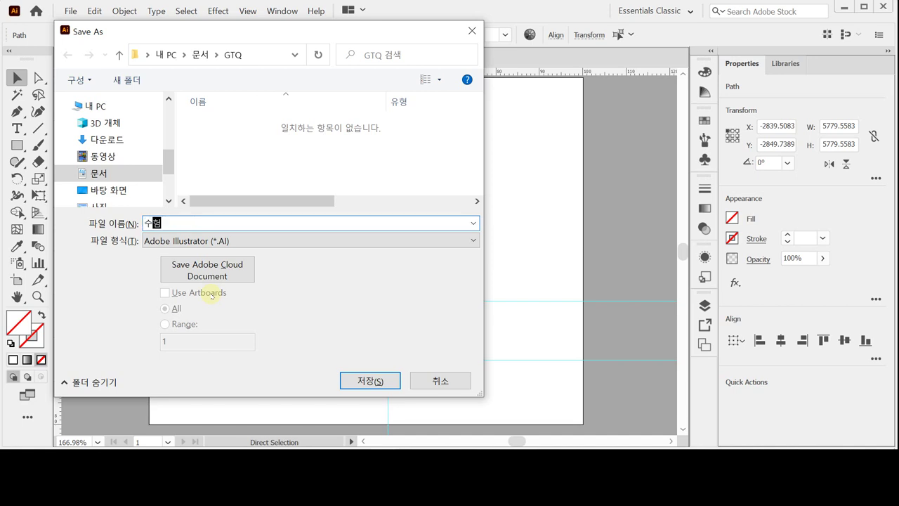
text(번호-성명)
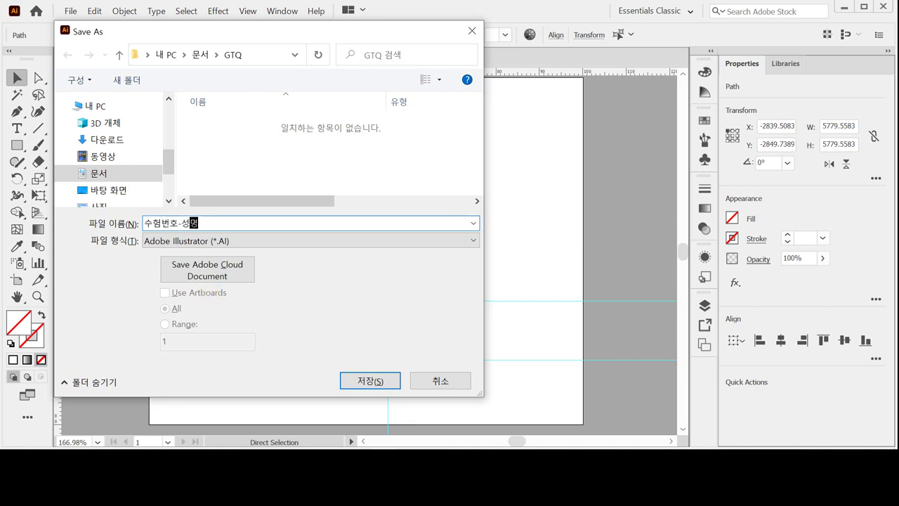
text(-1)
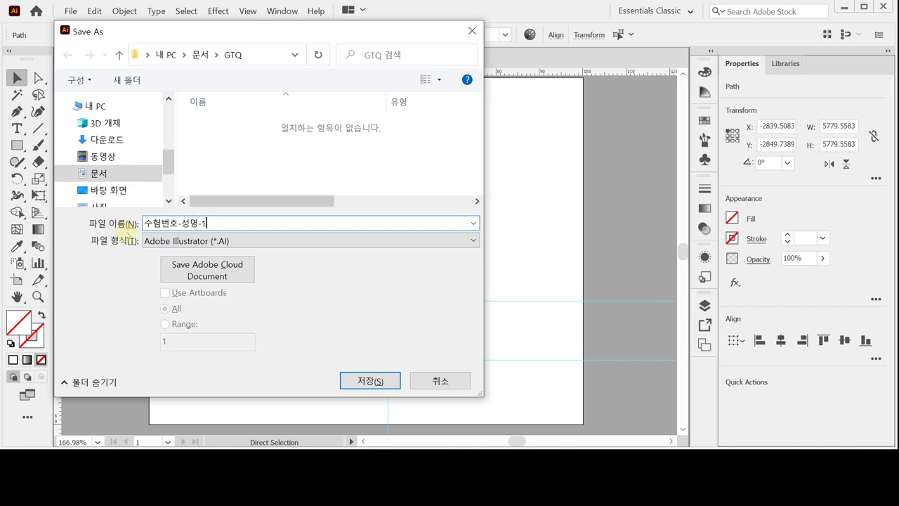
click(368, 379)
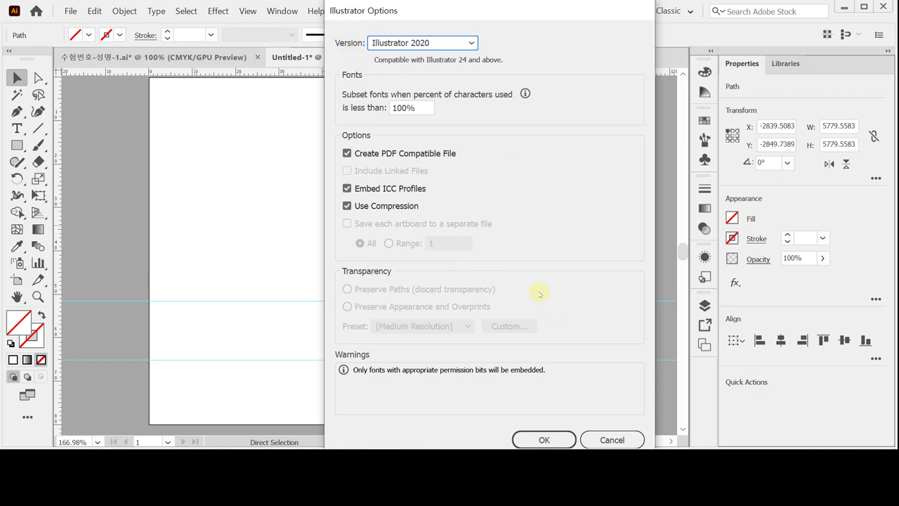
key(Escape)
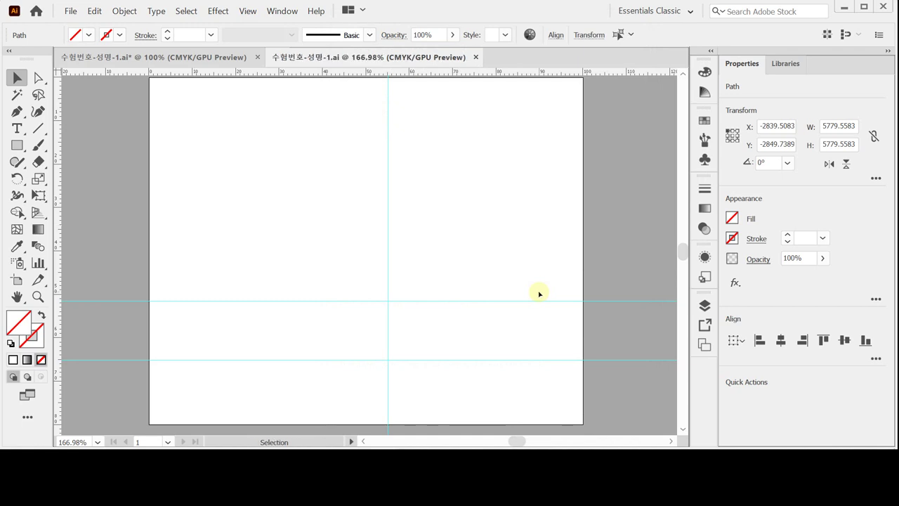
Step: Examine the separate paths in the finished skate's boot group: collar, back stripe, heel patch, toe cap and sole
click(153, 59)
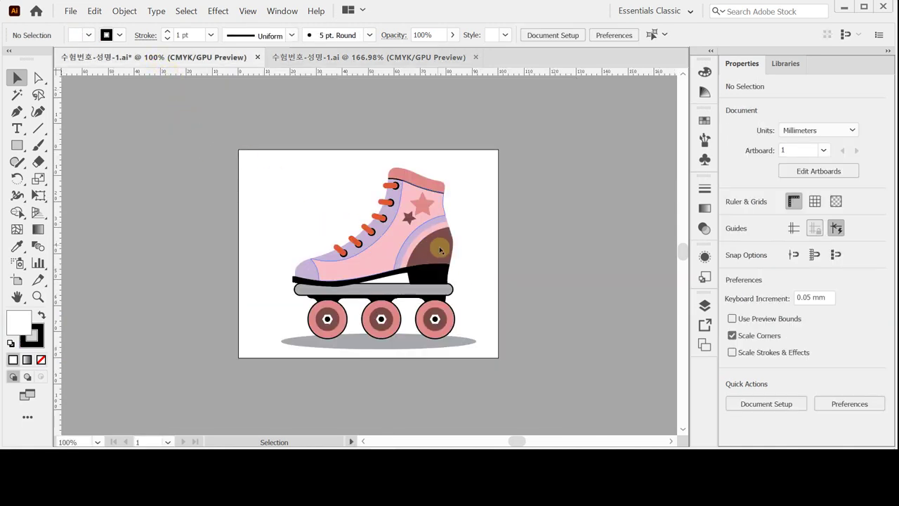
ctrl+click(472, 273)
ctrl+click(383, 226)
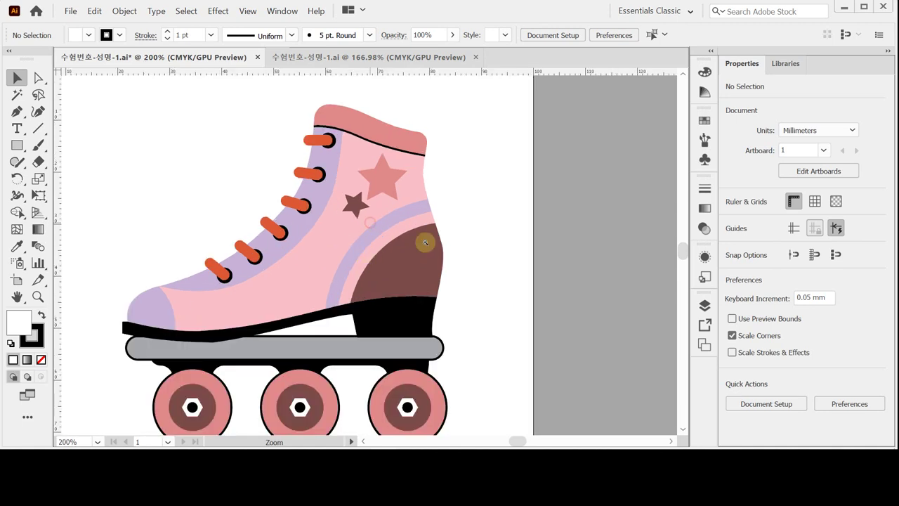
drag(401, 233, 417, 220)
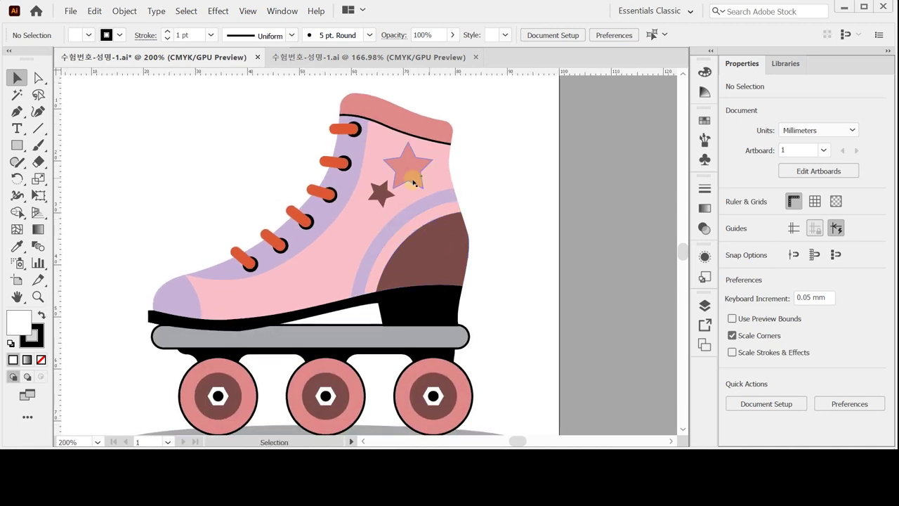
click(250, 289)
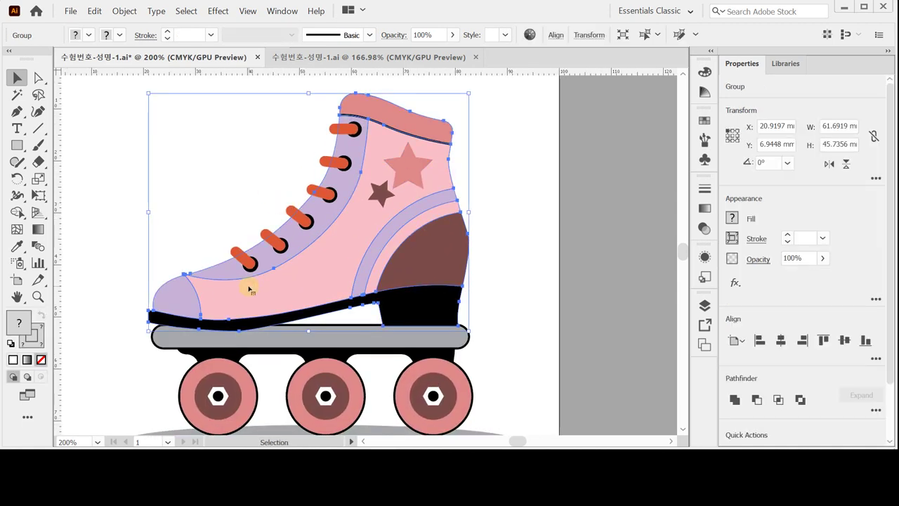
double_click(250, 289)
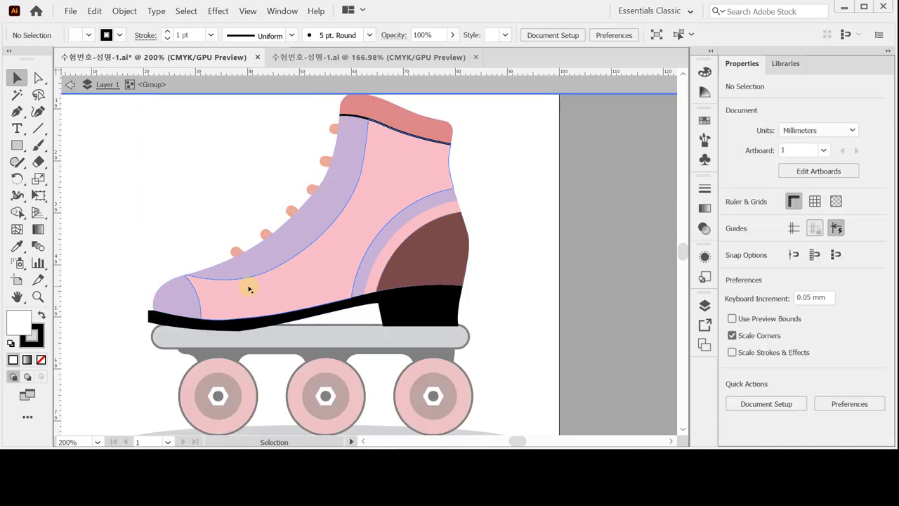
click(345, 165)
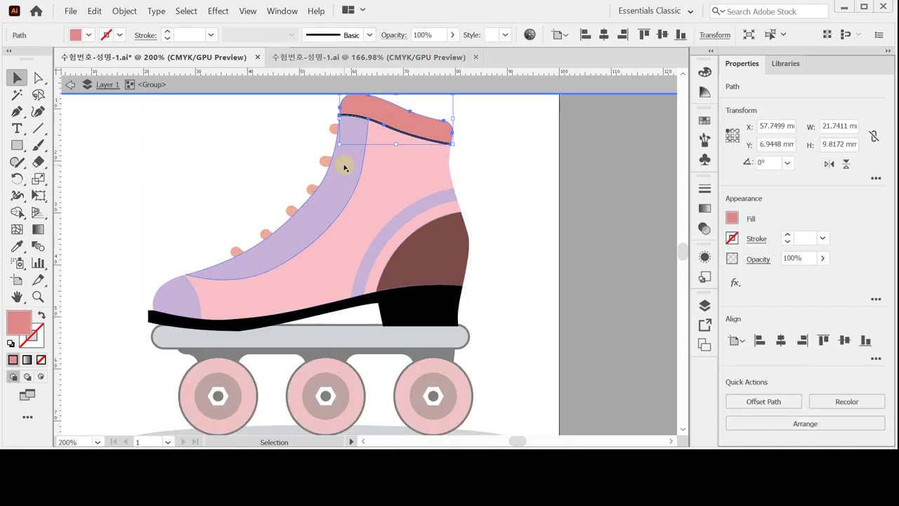
click(417, 217)
click(420, 226)
click(418, 246)
click(187, 289)
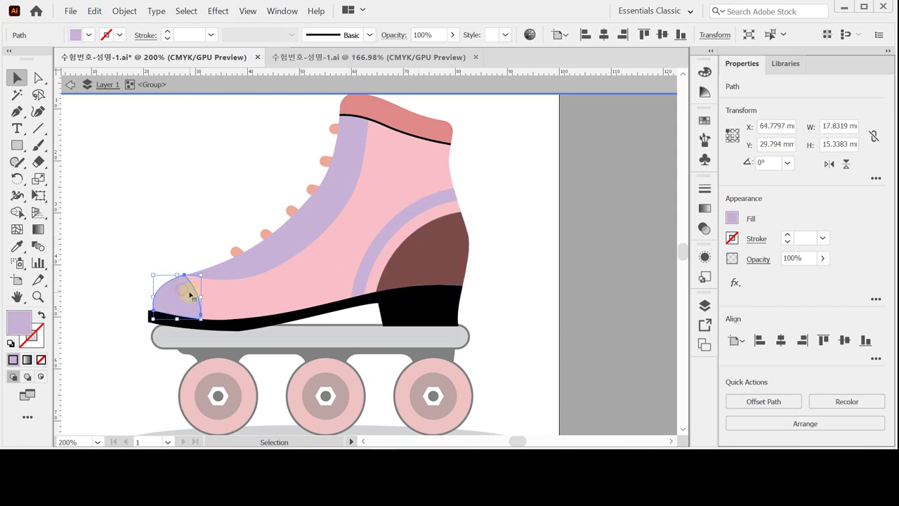
click(411, 307)
click(538, 257)
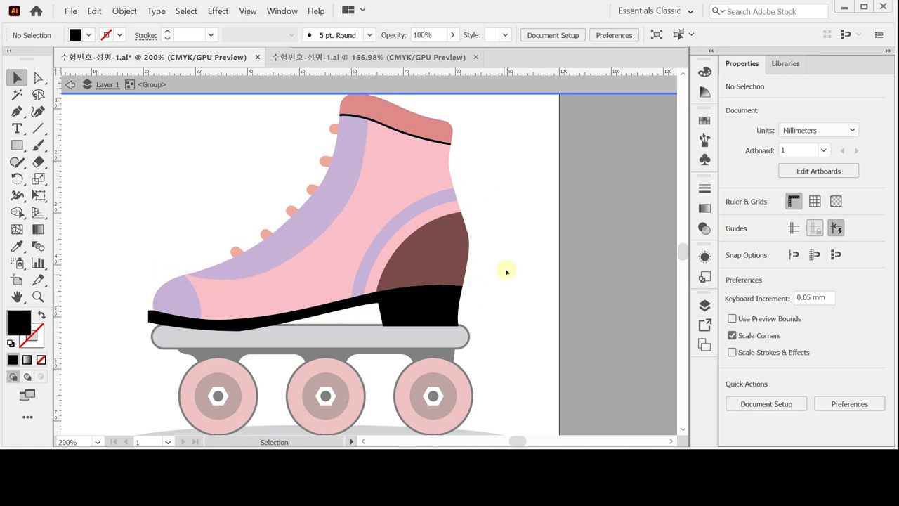
Step: Leave the boot group and examine the finished skate's laces, eyelet group, large star and front wheel
double_click(494, 174)
click(242, 257)
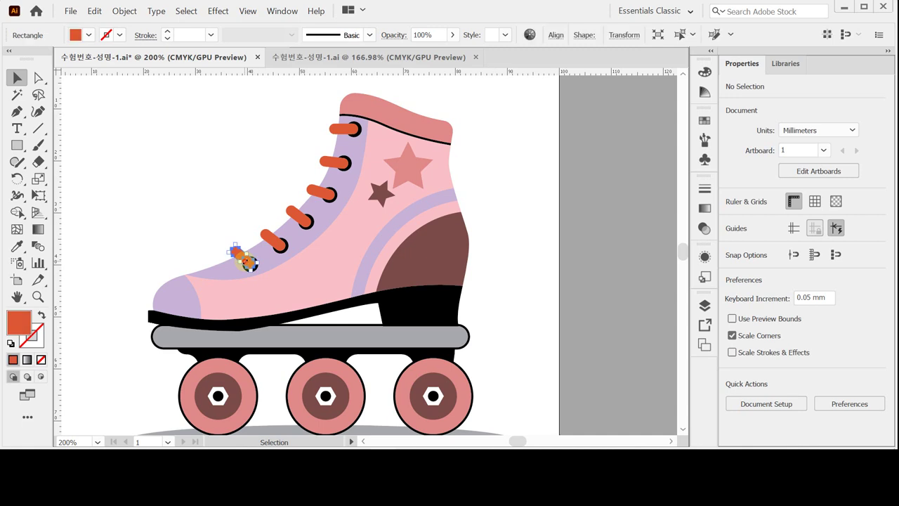
click(273, 239)
drag(297, 217, 301, 219)
click(320, 191)
click(329, 163)
click(273, 124)
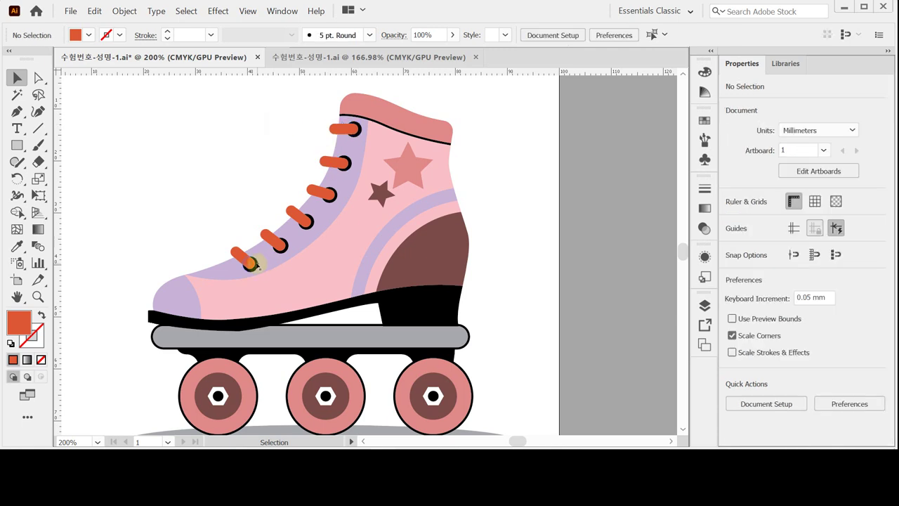
click(253, 266)
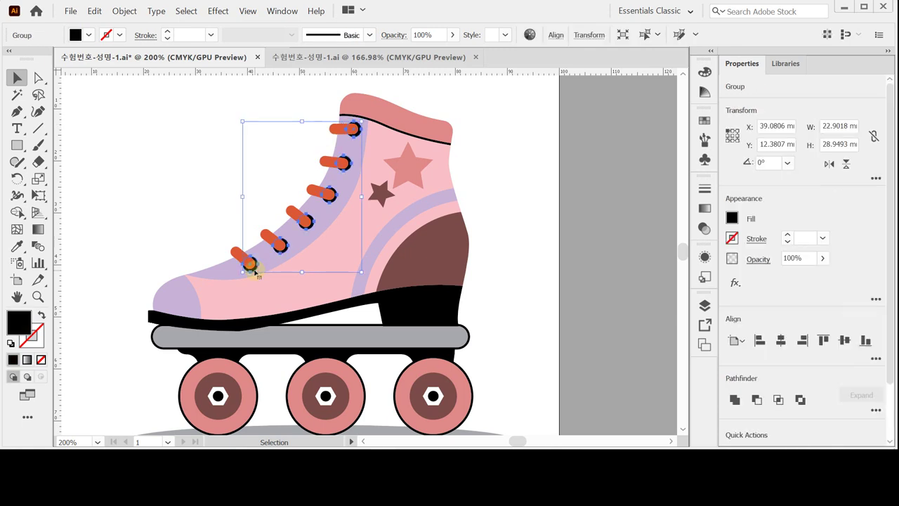
click(189, 223)
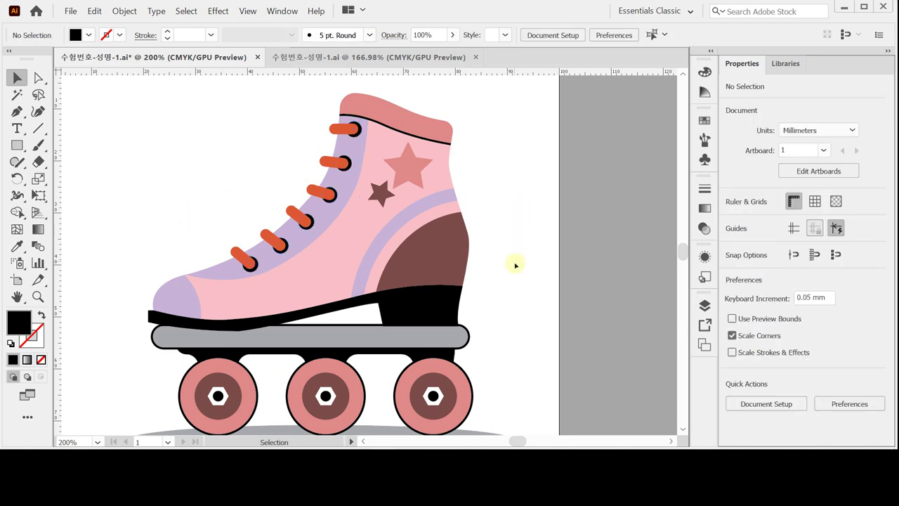
click(411, 170)
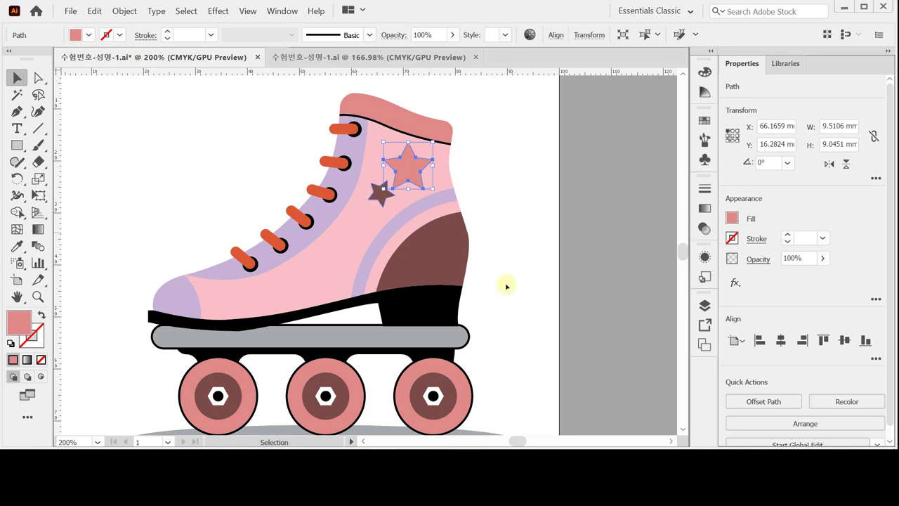
scroll(507, 350, down, 3)
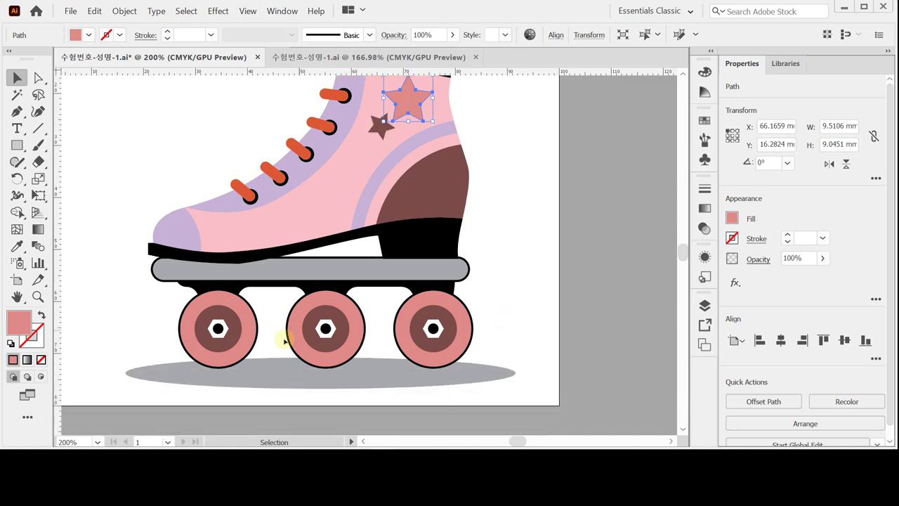
drag(181, 320, 237, 337)
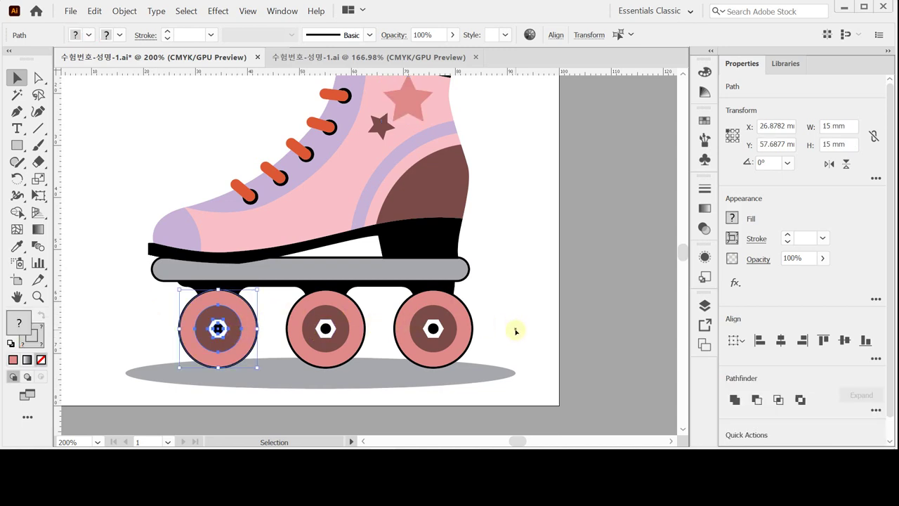
scroll(524, 260, up, 2)
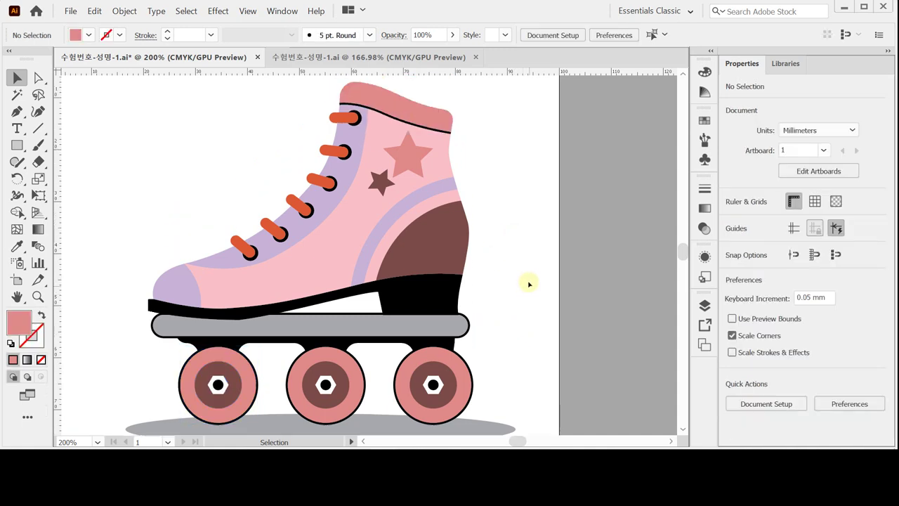
Step: Copy the boot group into the new document at the same position and convert its outlines to guides
click(456, 246)
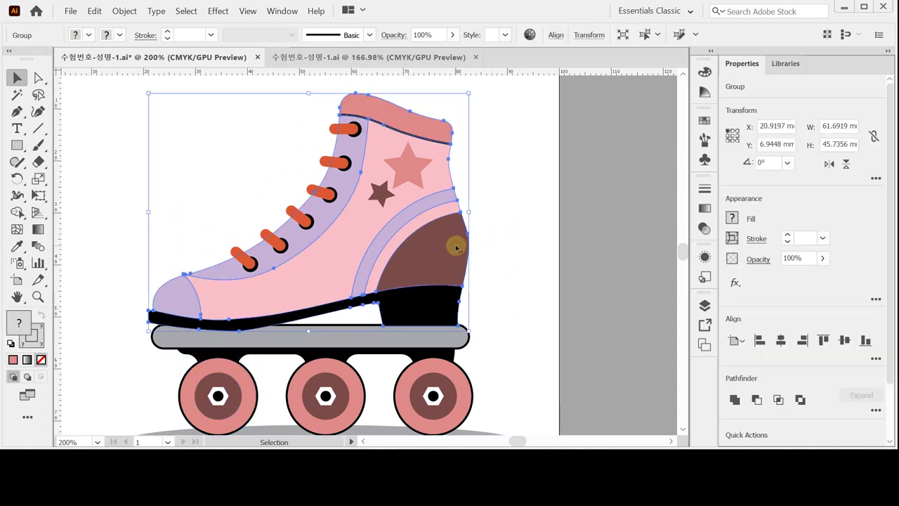
click(323, 59)
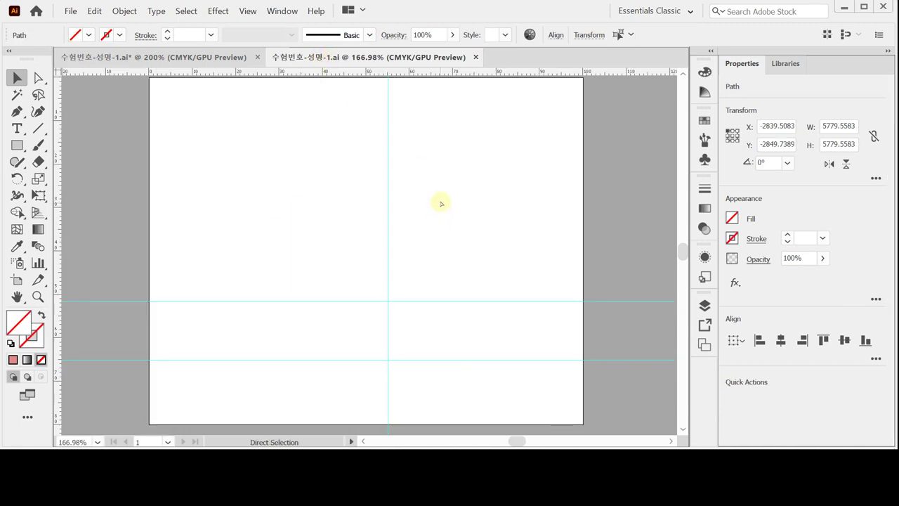
key(ctrl+f)
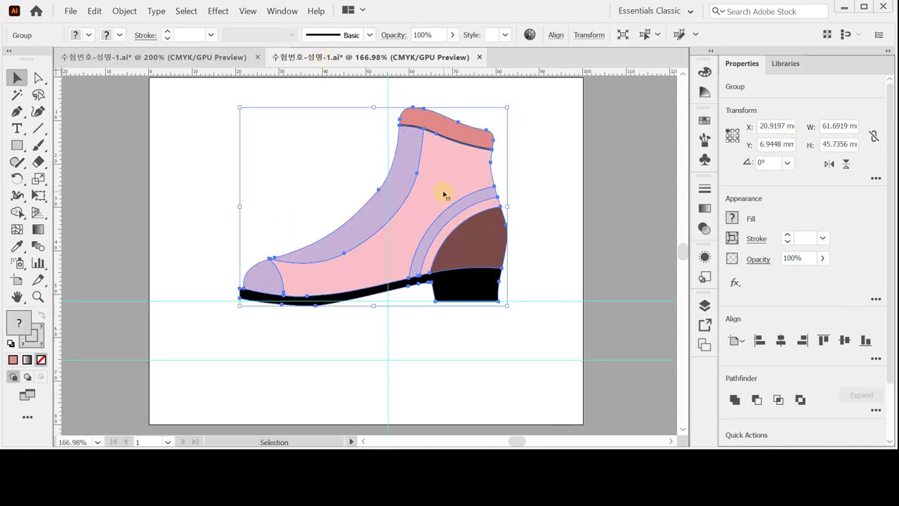
key(a)
key(Delete)
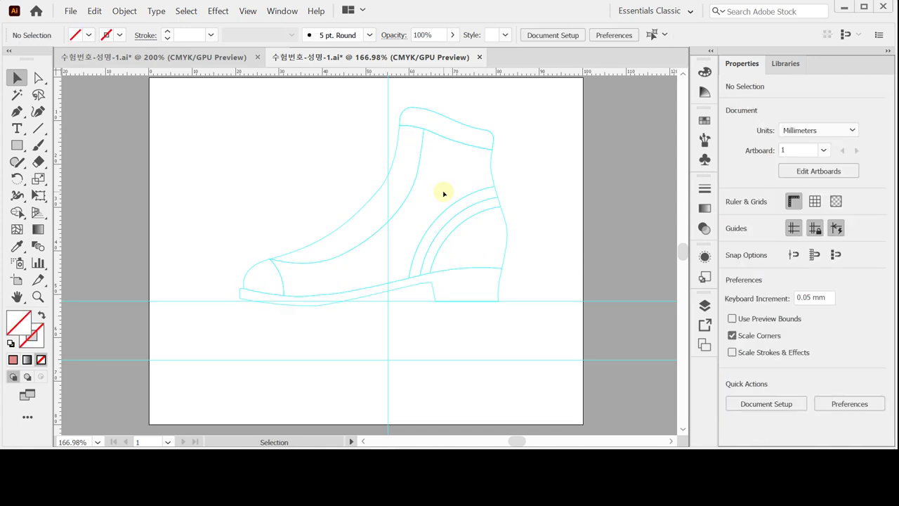
click(338, 234)
click(472, 226)
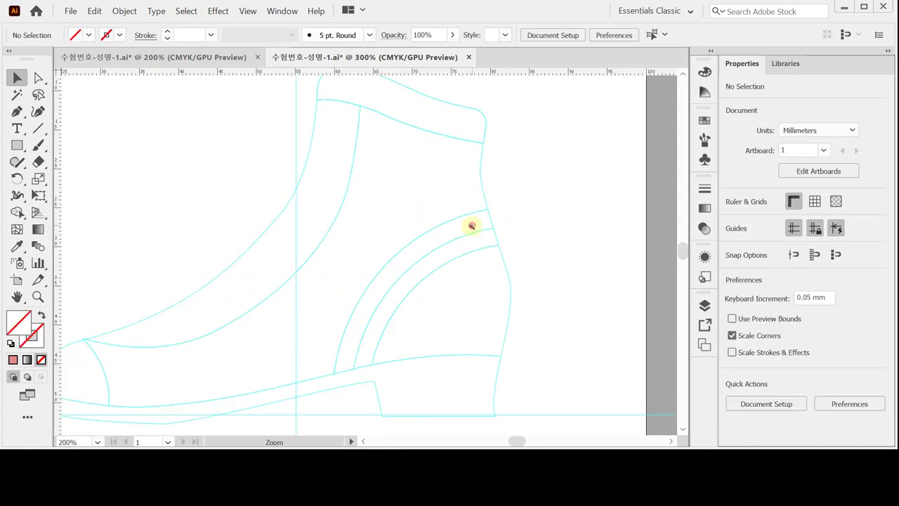
Step: Save the document and set the Pen tool to no fill with a 1 pt black stroke
drag(413, 218, 479, 280)
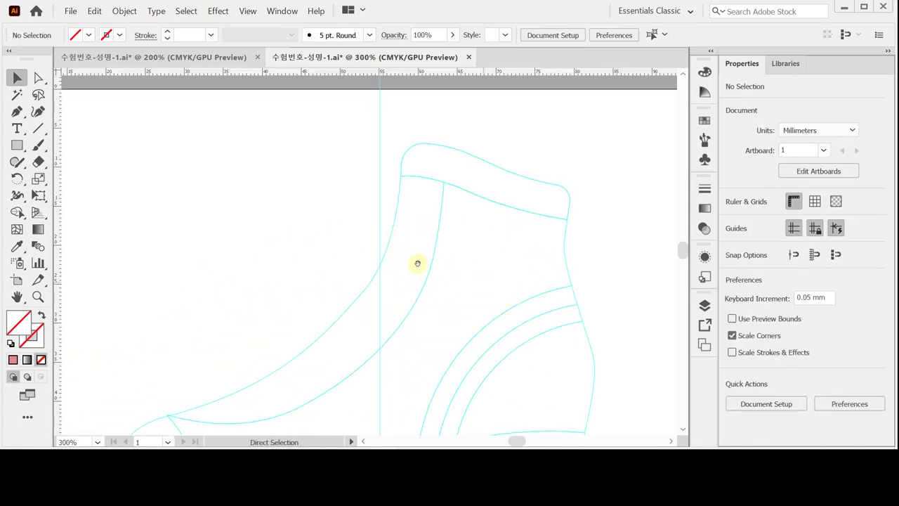
drag(412, 255, 428, 207)
key(ctrl+s)
alt+click(442, 234)
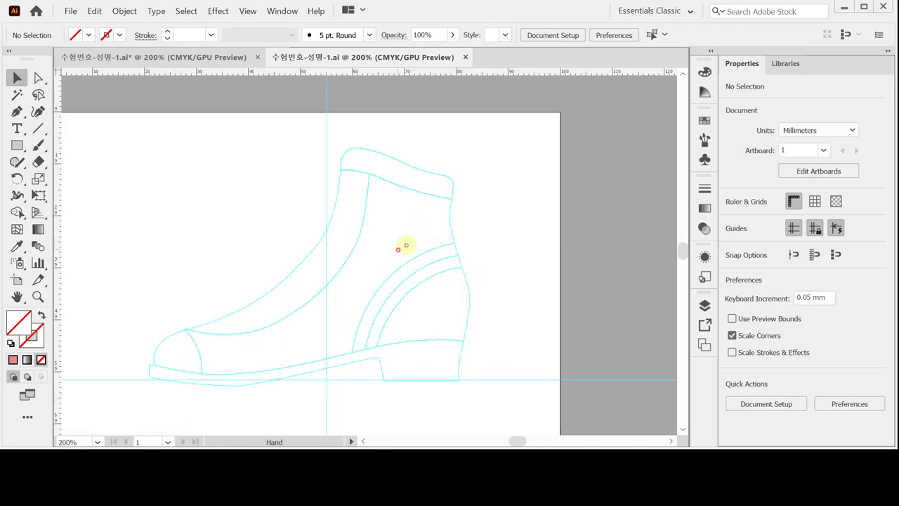
click(17, 111)
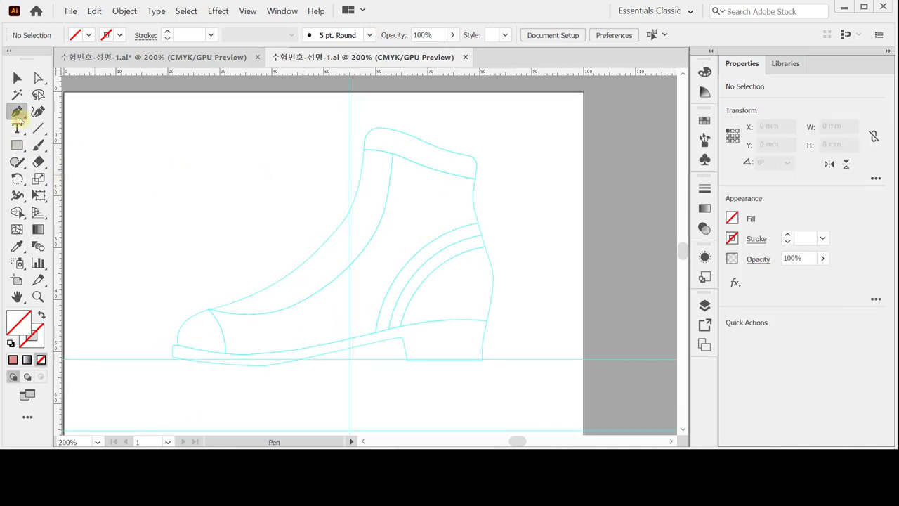
click(10, 344)
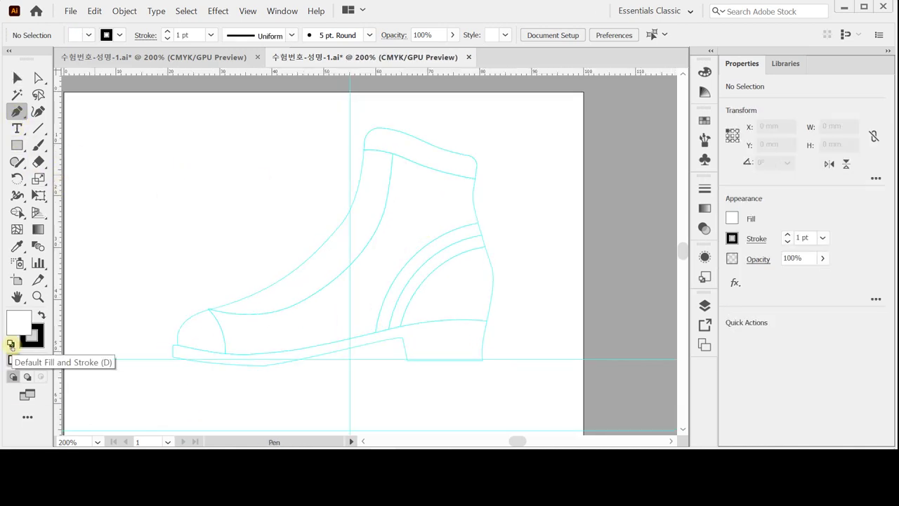
click(41, 359)
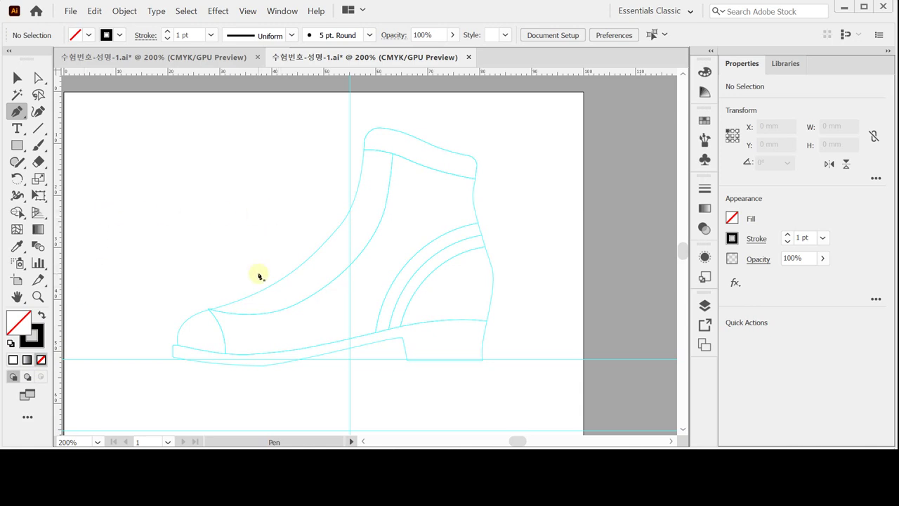
Step: Trace the boot's front edge with the Pen tool from the collar down along the instep guide in smooth curves
drag(356, 196, 353, 202)
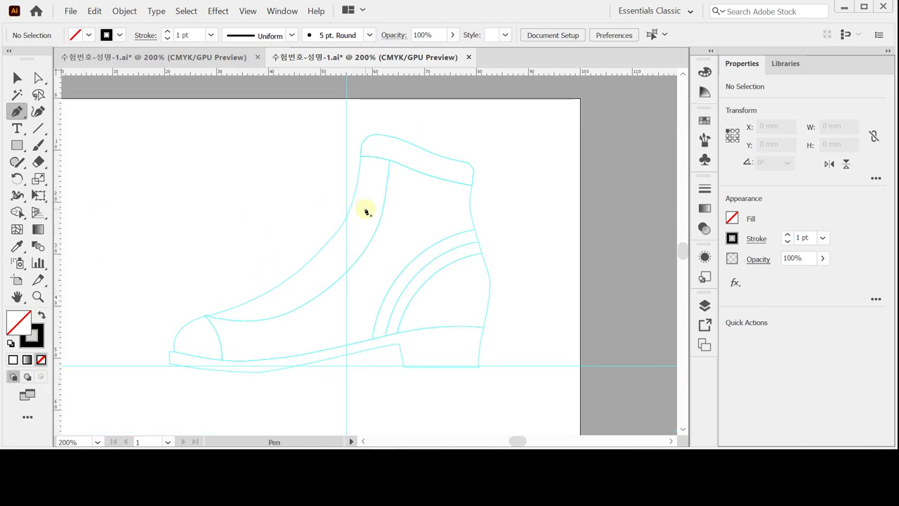
click(362, 140)
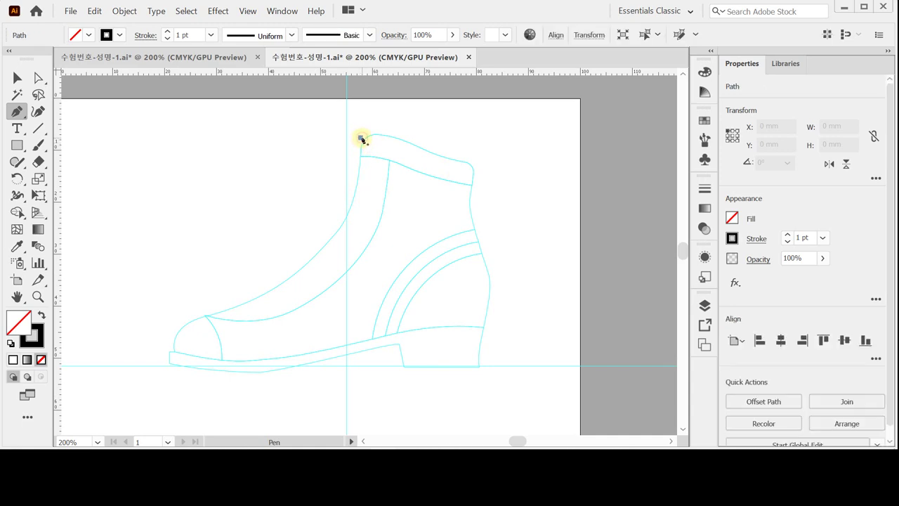
scroll(363, 236, up, 1)
mouse_move(382, 242)
mouse_down()
mouse_move(438, 217)
mouse_move(441, 231)
mouse_up()
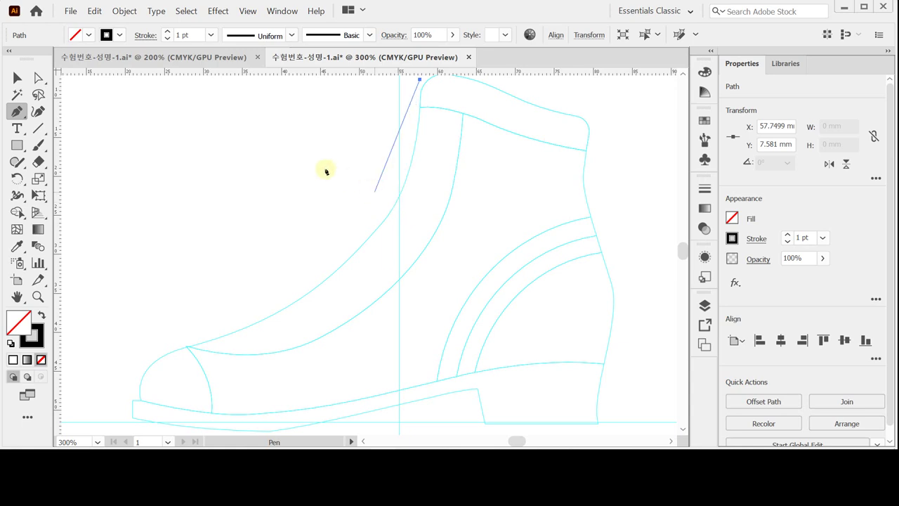
drag(401, 195, 376, 239)
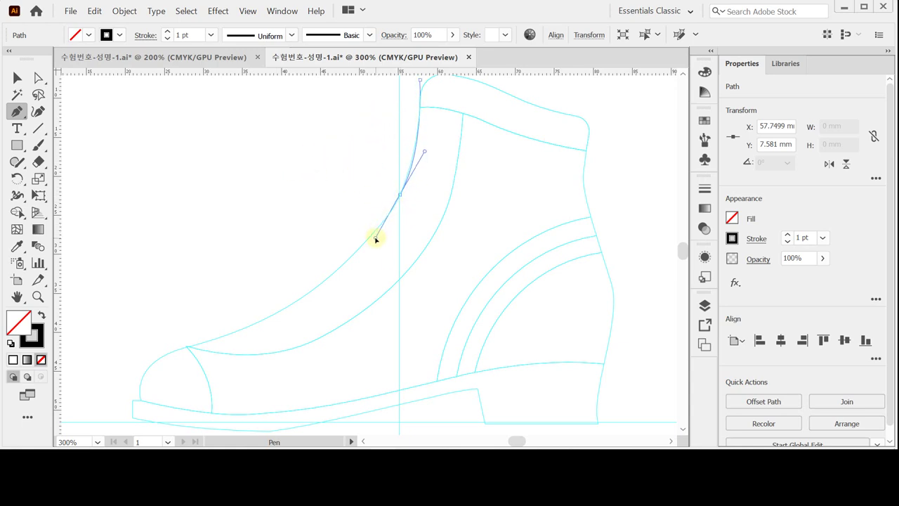
drag(311, 312, 329, 257)
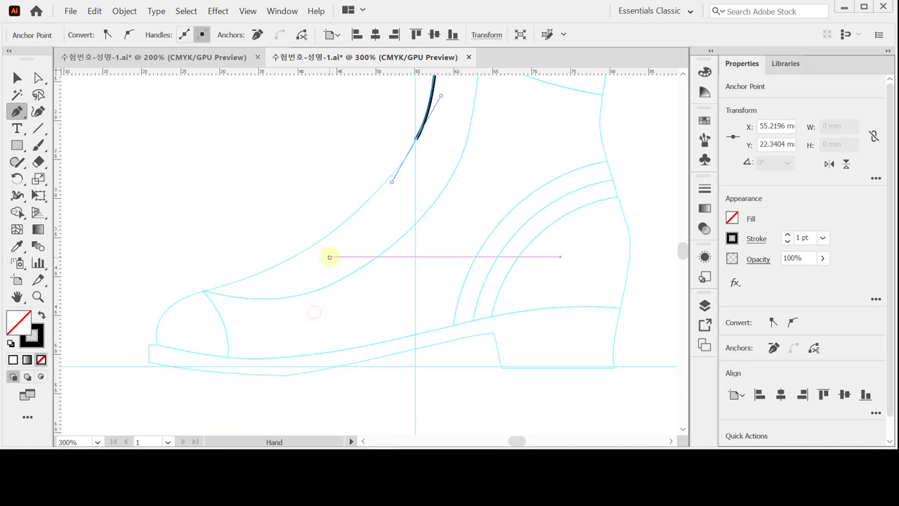
key(ctrl+minus)
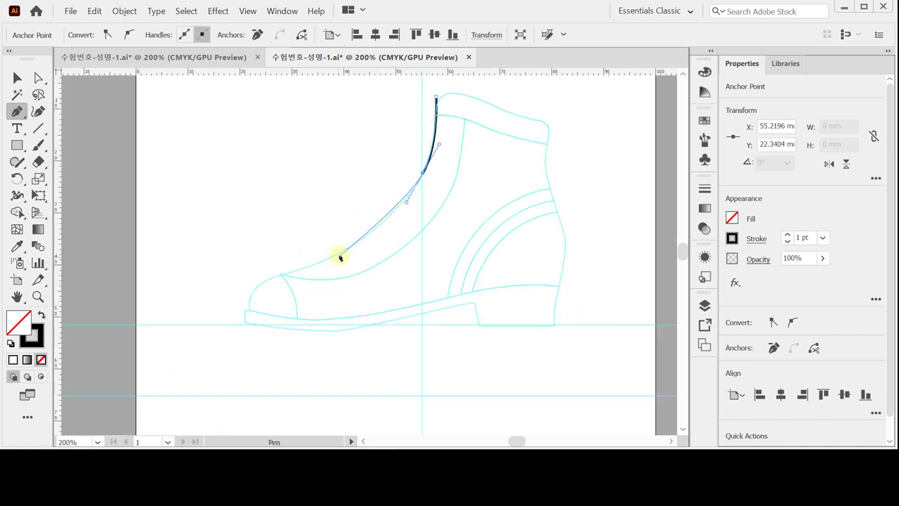
drag(338, 256, 311, 266)
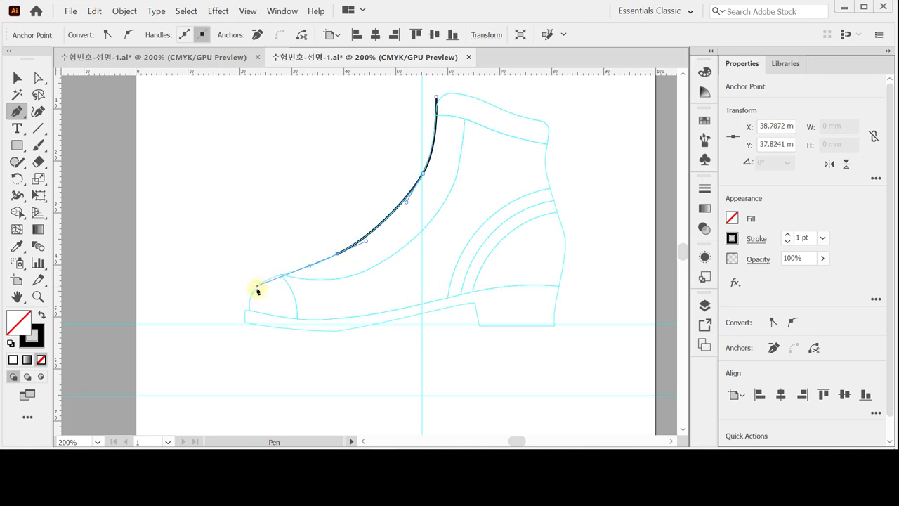
Step: Curve the path around the toe cap to the sole's upper edge and adjust the instep handle to fit the guide
drag(251, 311, 260, 346)
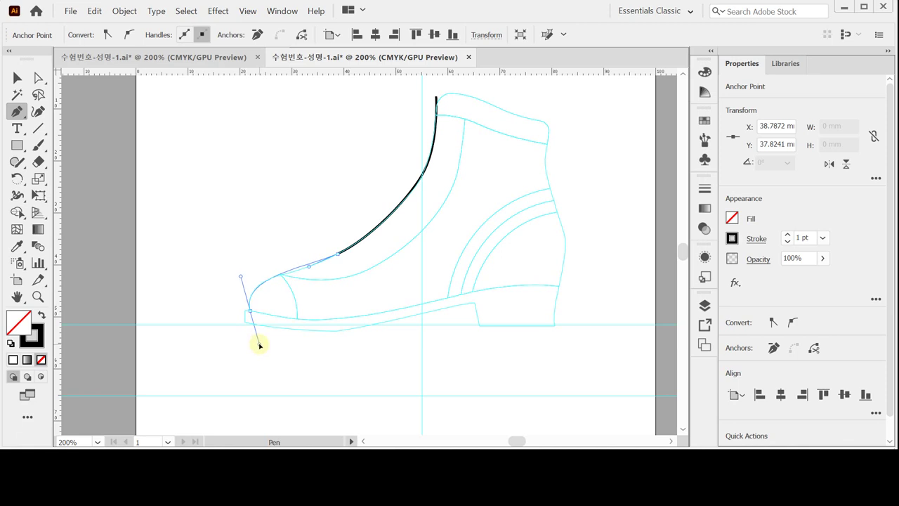
drag(259, 345, 259, 345)
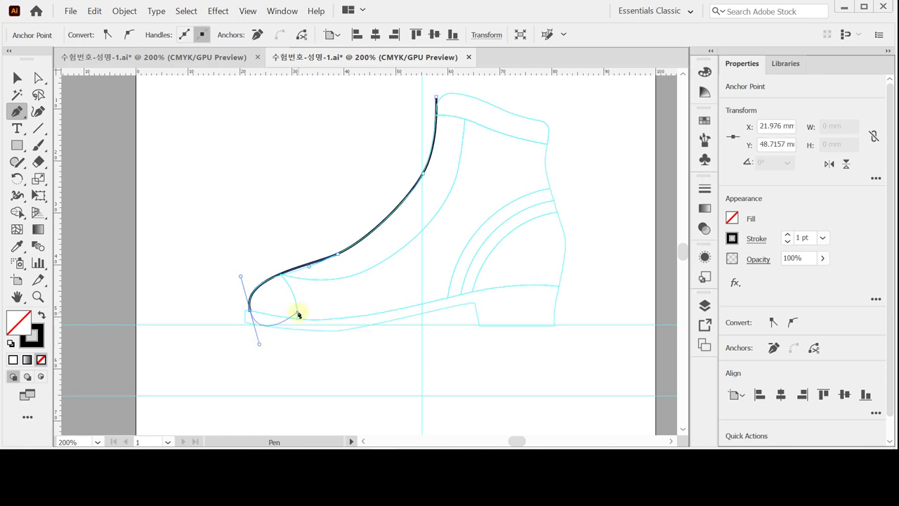
ctrl+click(309, 267)
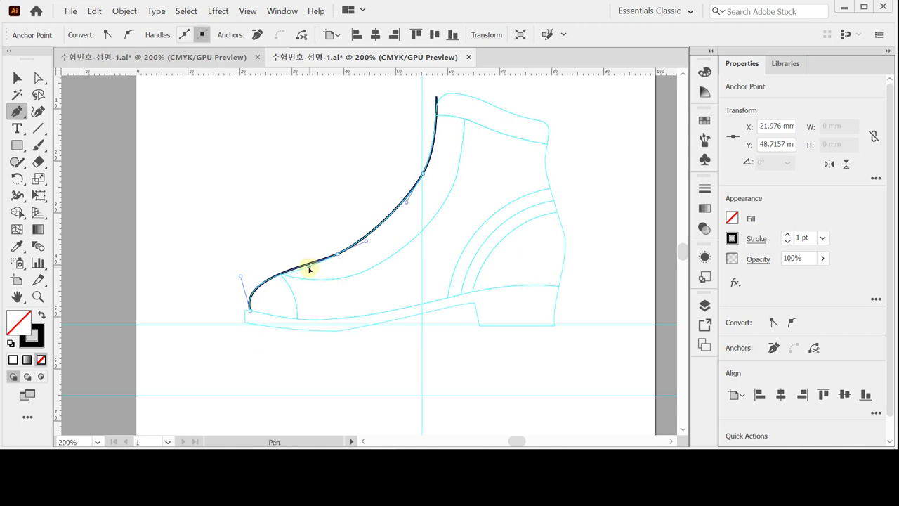
drag(309, 270, 309, 272)
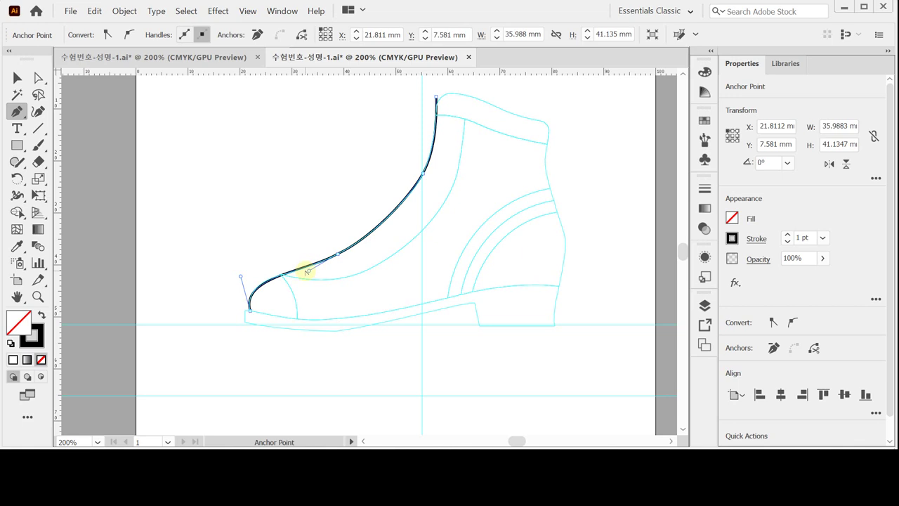
ctrl+click(251, 309)
ctrl+click(251, 309)
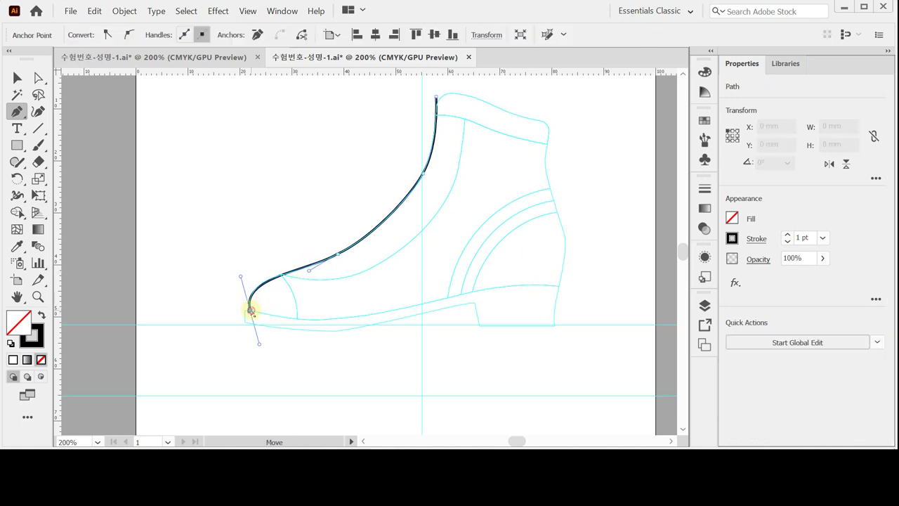
Step: Turn the toe endpoint into a corner and trace the sole's front end with two straight segments
ctrl+click(281, 315)
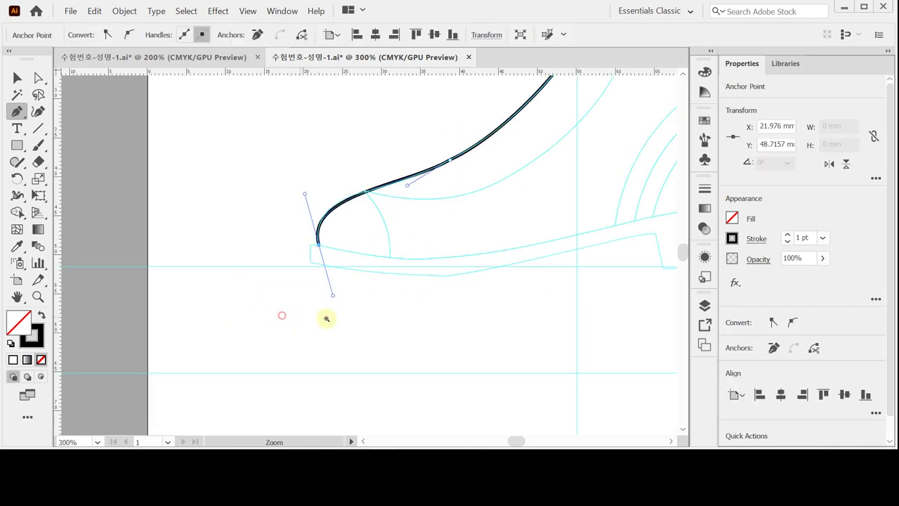
ctrl+click(386, 249)
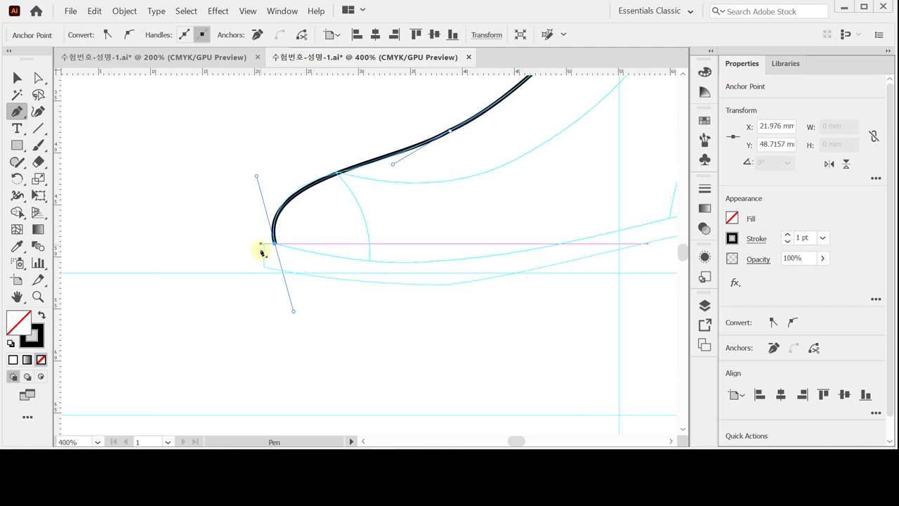
key(ctrl+equal)
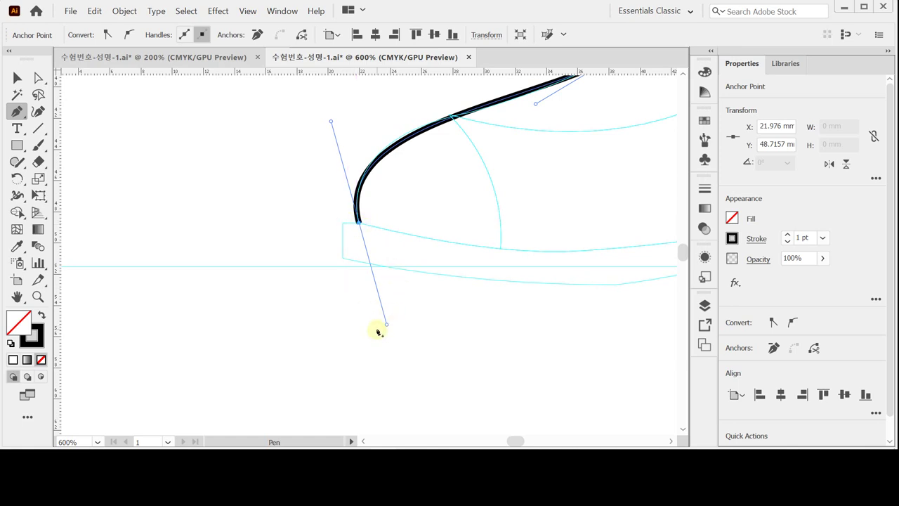
click(359, 224)
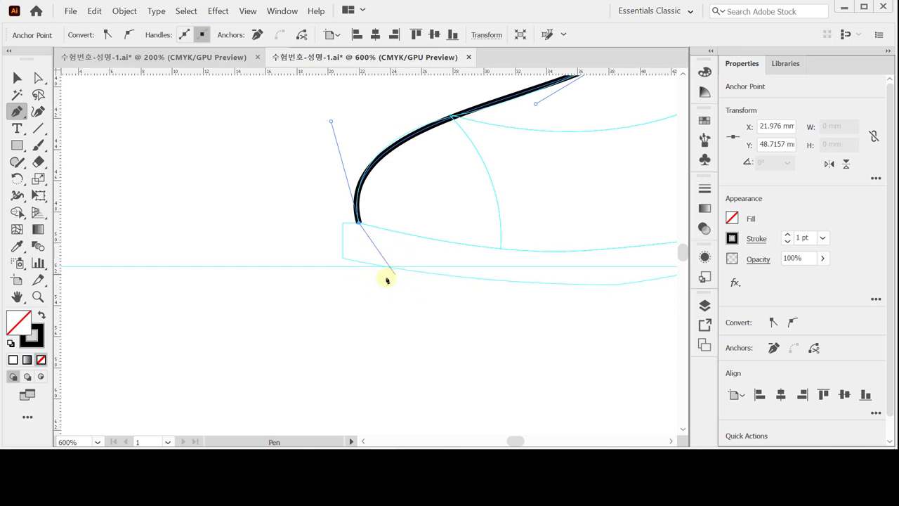
click(343, 223)
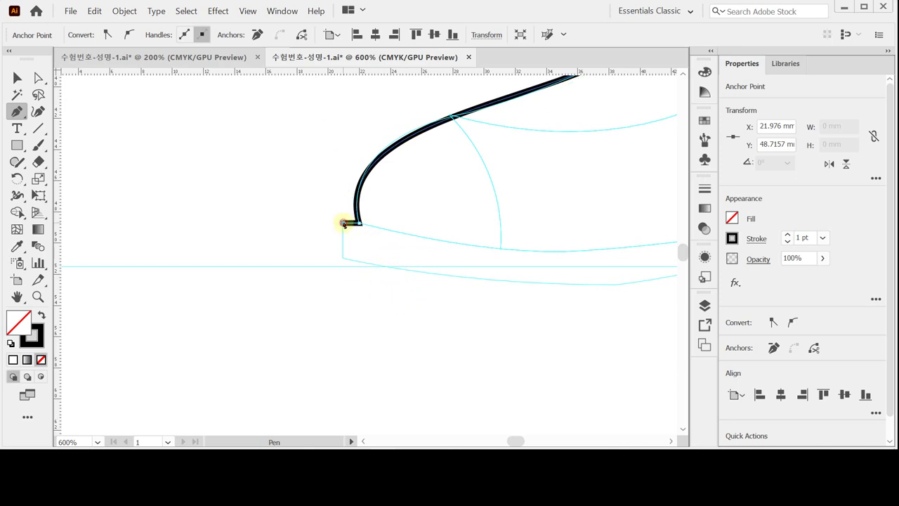
click(342, 261)
Step: Trace the sole's curved underside from its front end to the start of the heel block
key(ctrl+minus)
key(ctrl+minus)
drag(435, 232, 372, 297)
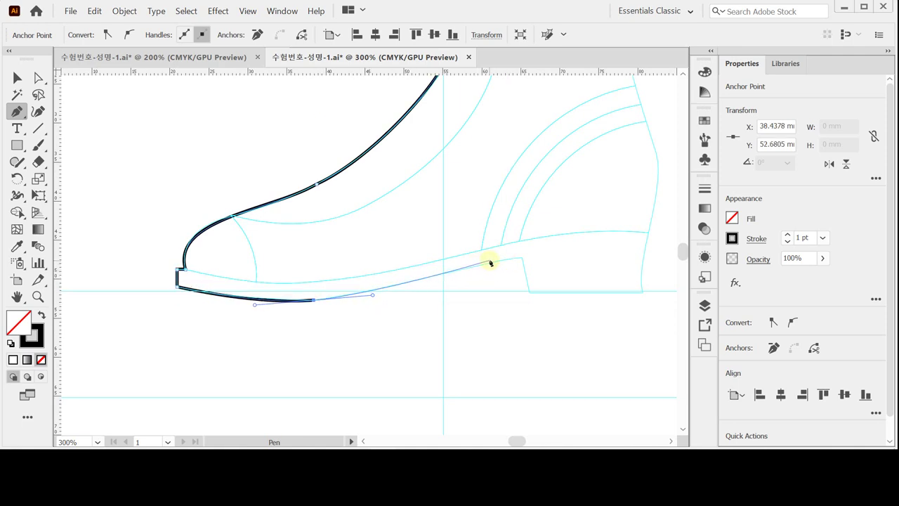
drag(519, 260, 437, 267)
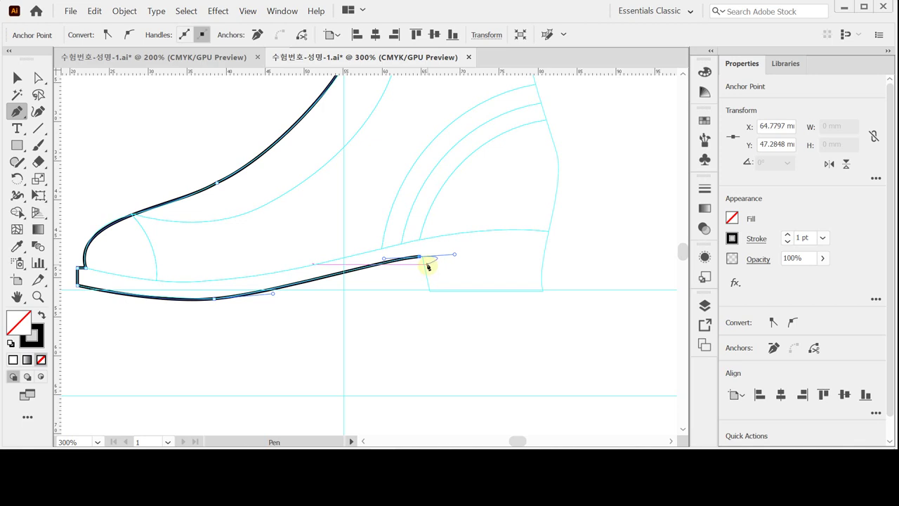
Step: Trace the heel block's front and bottom edges with straight segments, shifting its upper front corner onto the guide
key(ctrl+plus)
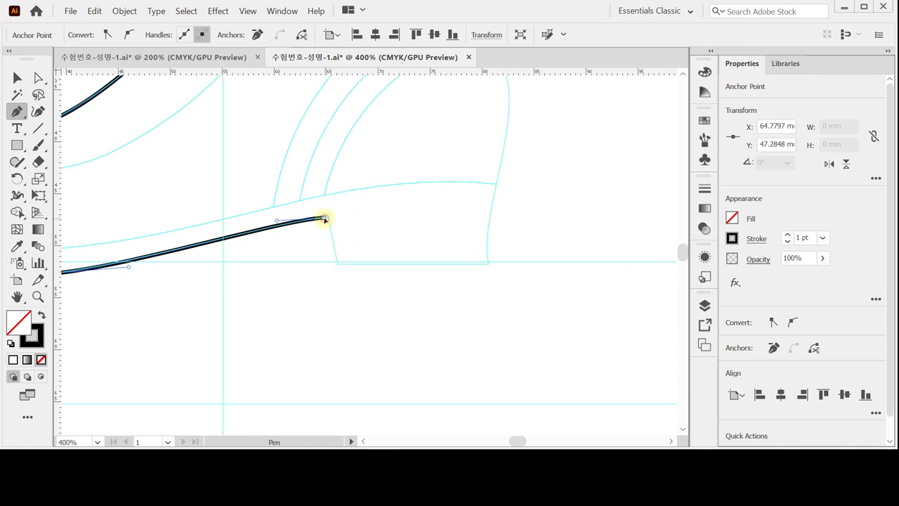
click(325, 220)
click(336, 265)
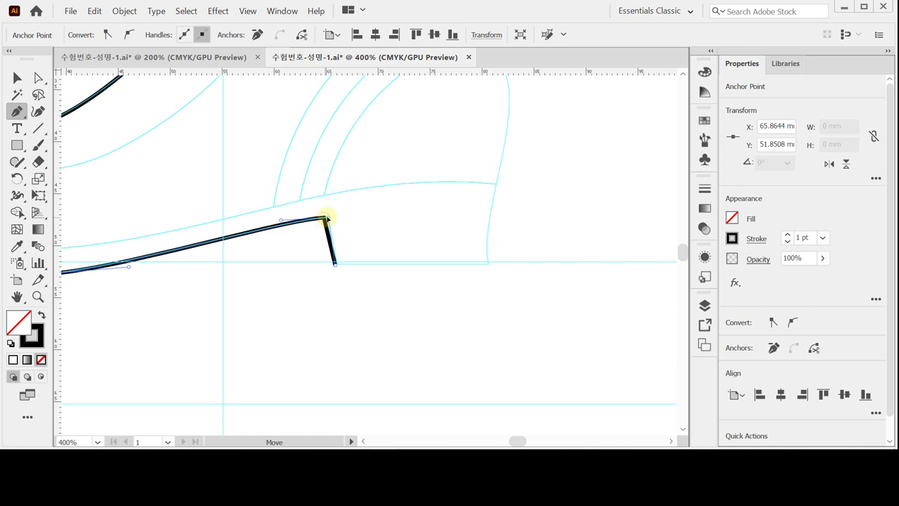
ctrl+click(326, 218)
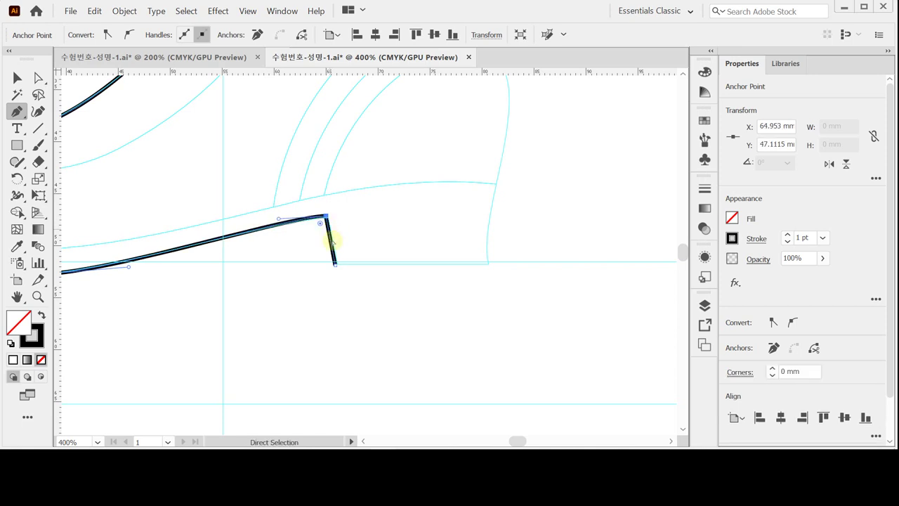
click(335, 264)
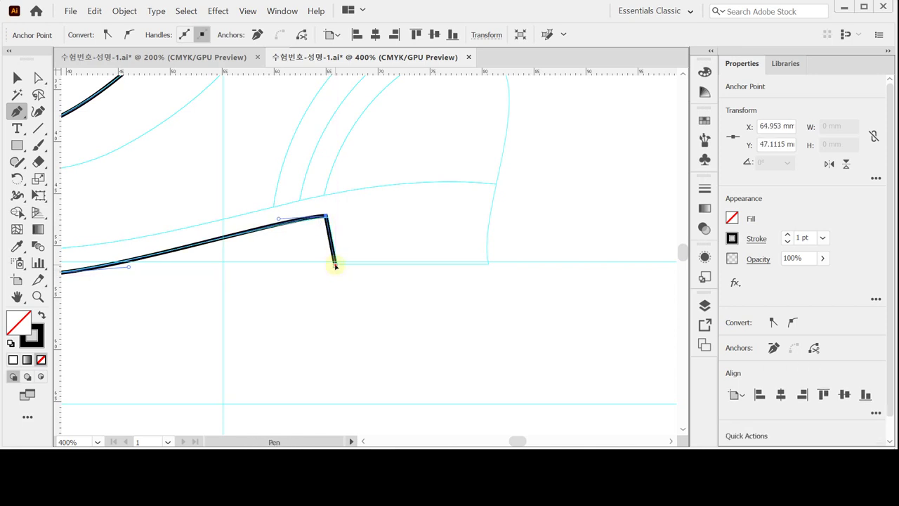
click(489, 265)
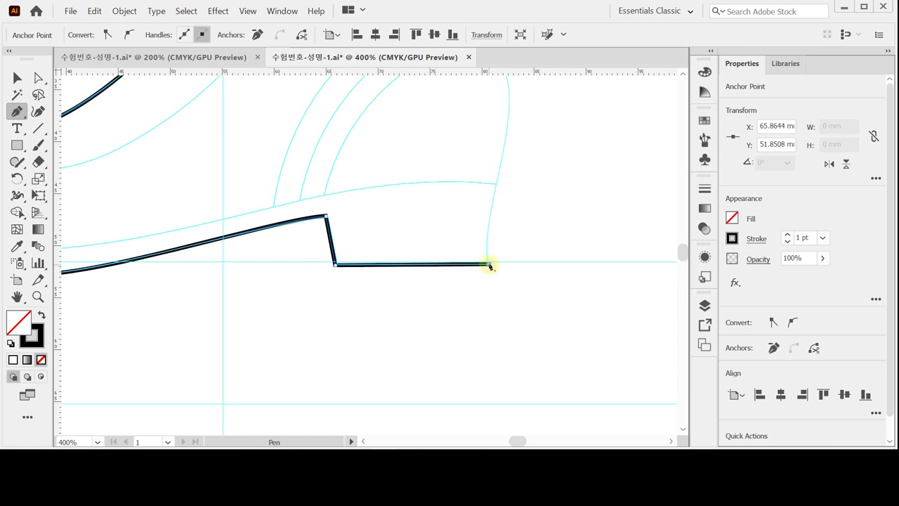
Step: Trace the heel's back edge and the curved back of the boot up to the narrow point below the collar
scroll(490, 266, up, 3)
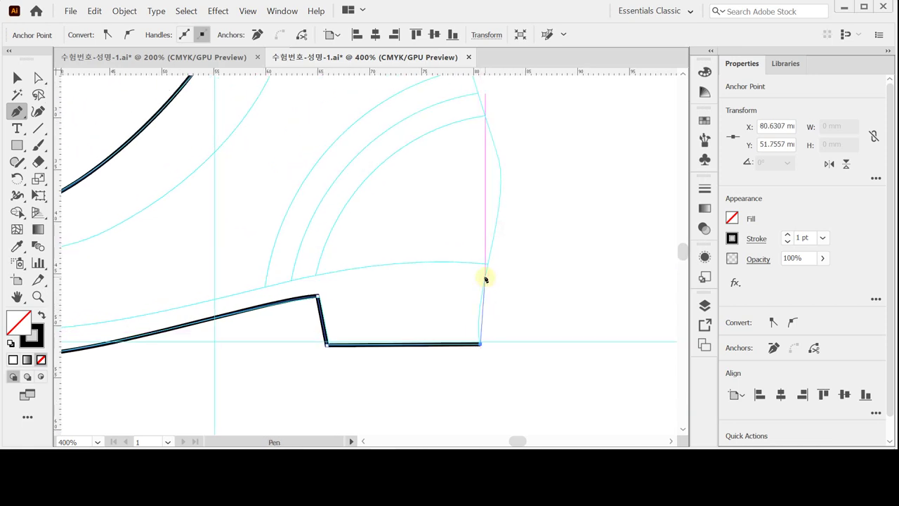
drag(486, 275, 497, 245)
scroll(484, 179, up, 4)
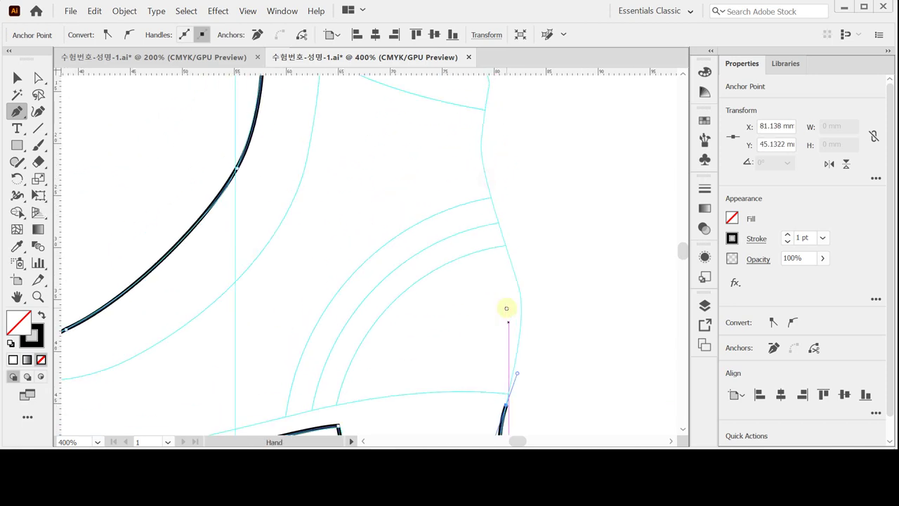
drag(519, 258, 508, 217)
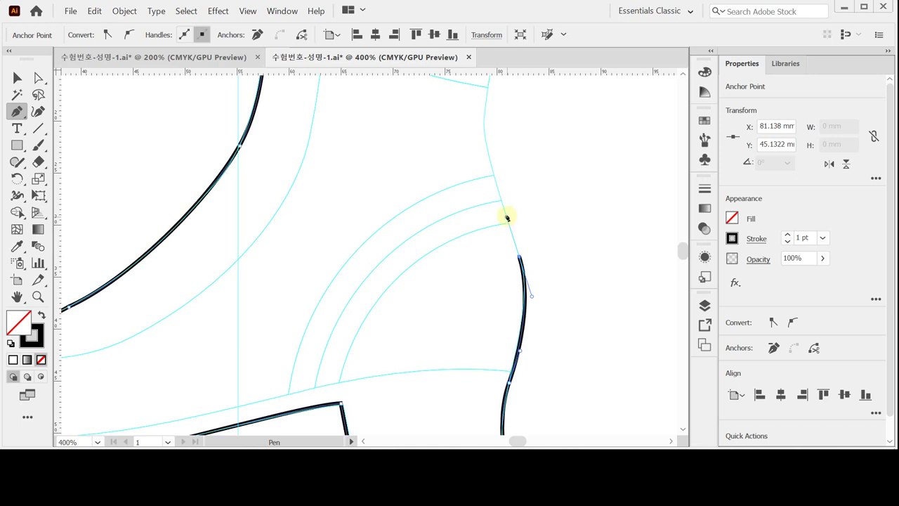
scroll(487, 232, up, 2)
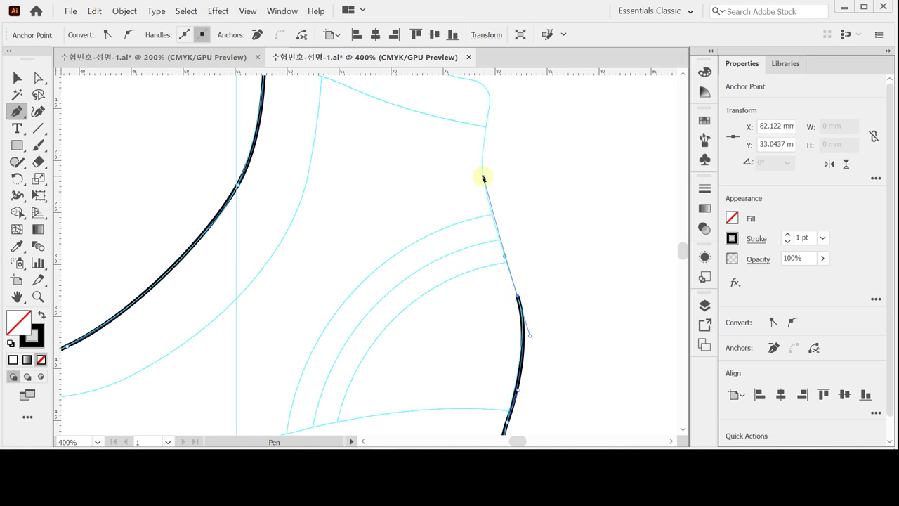
click(483, 178)
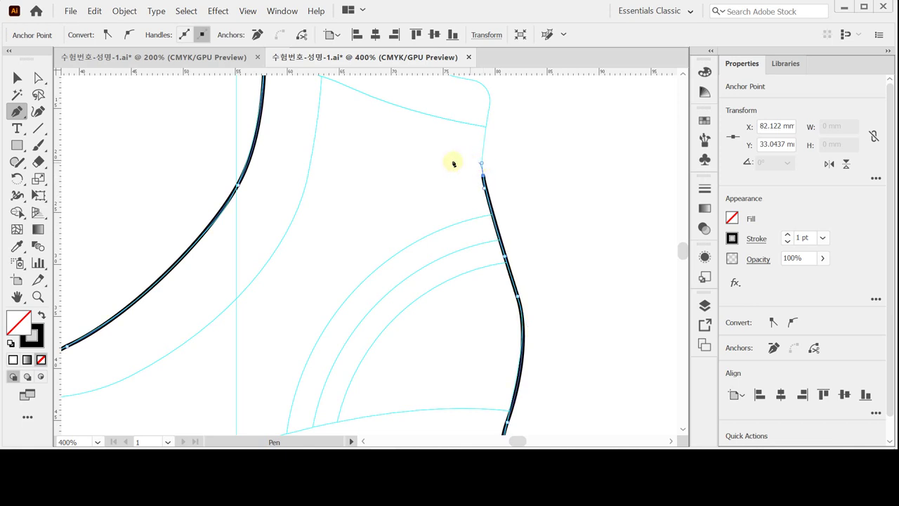
Step: Extend the path to the collar's rear upper corner, raise that endpoint to the guide's top edge and make it a corner
drag(454, 161, 427, 215)
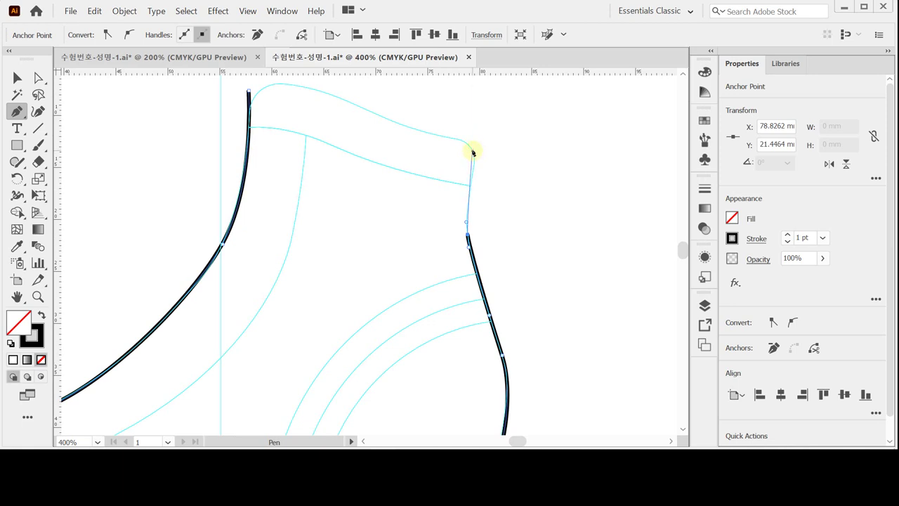
click(475, 151)
key(space)
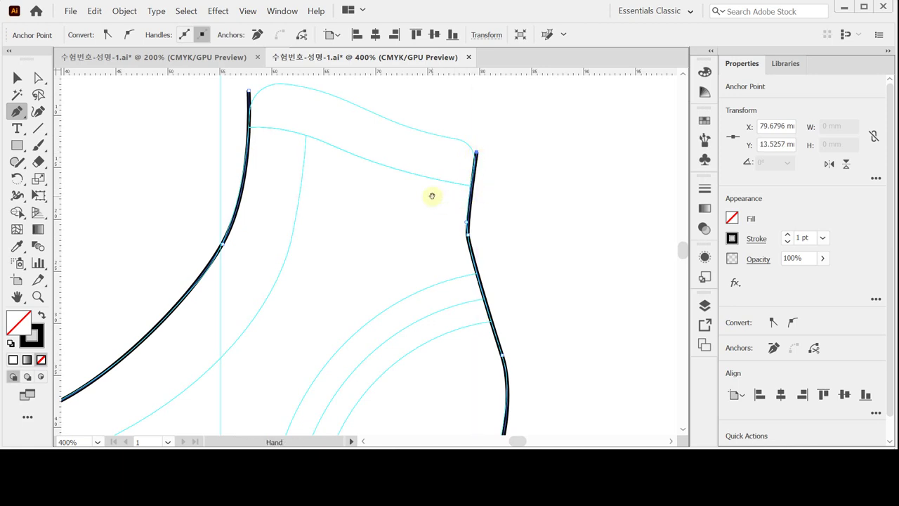
drag(406, 180, 440, 191)
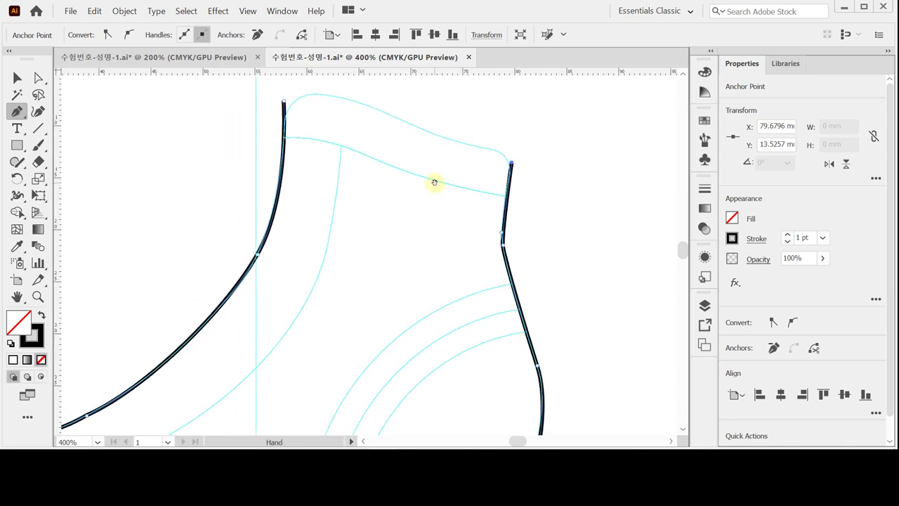
drag(425, 162, 437, 182)
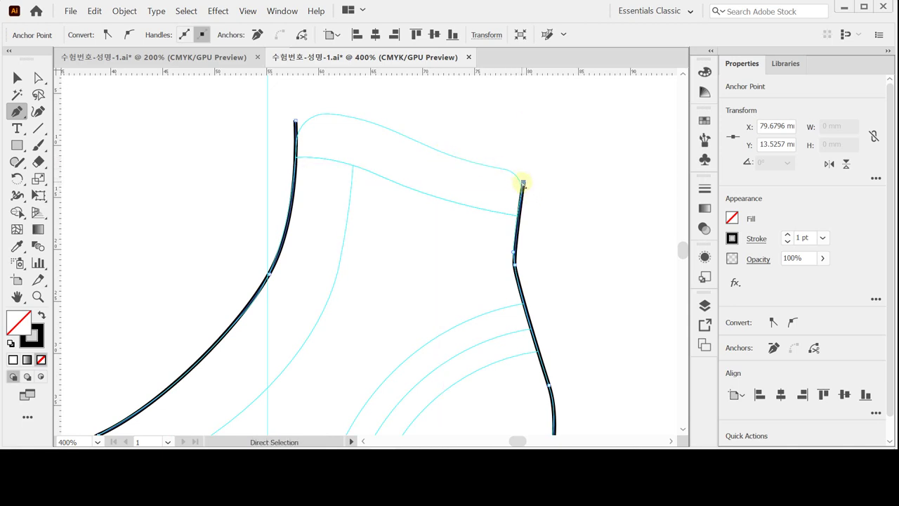
drag(523, 185, 523, 175)
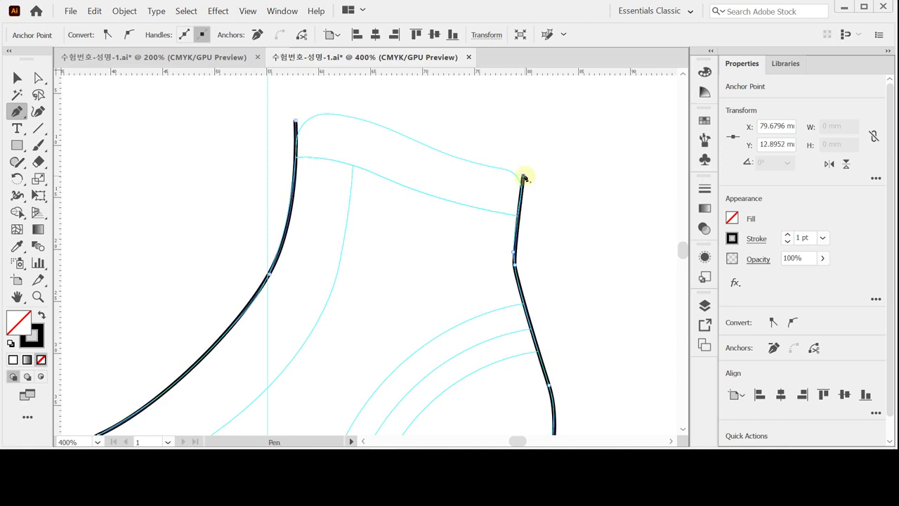
click(523, 176)
Step: Trace the collar's curved top edge, close the boot outline at its front upper corner and save the document
drag(450, 153, 425, 145)
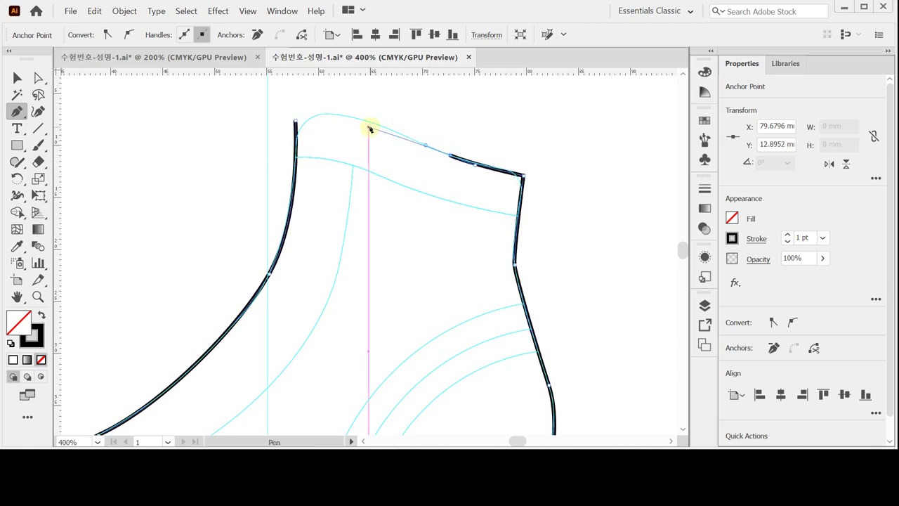
click(295, 122)
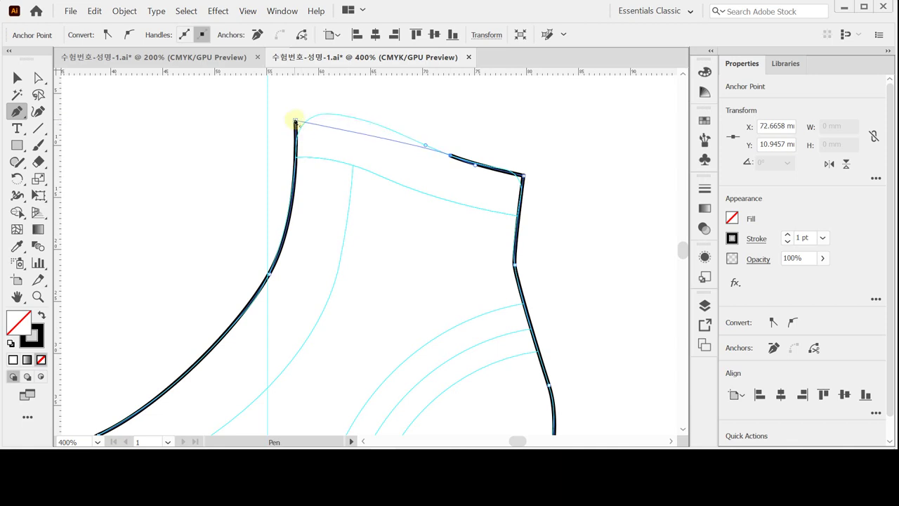
mouse_move(288, 123)
mouse_down()
mouse_move(230, 144)
mouse_move(237, 146)
mouse_up()
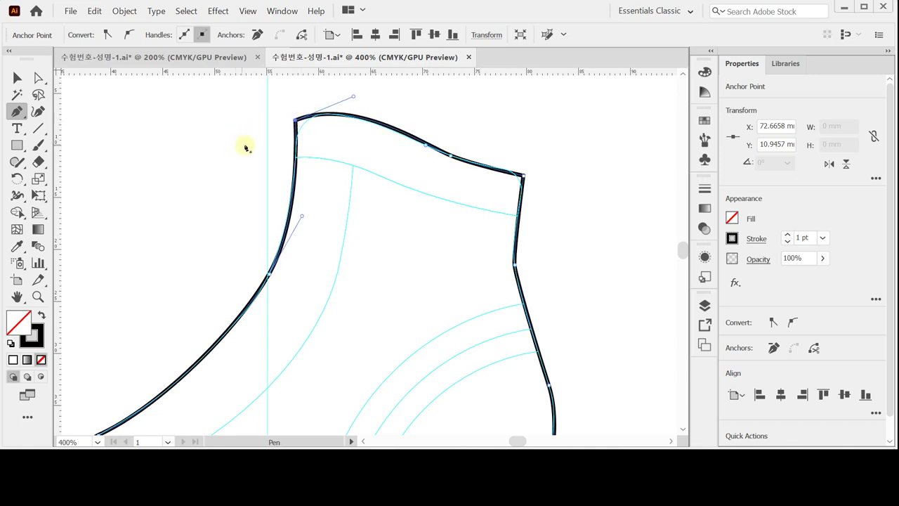
ctrl+alt+click(417, 217)
ctrl+alt+click(412, 241)
drag(351, 267, 442, 179)
key(ctrl)
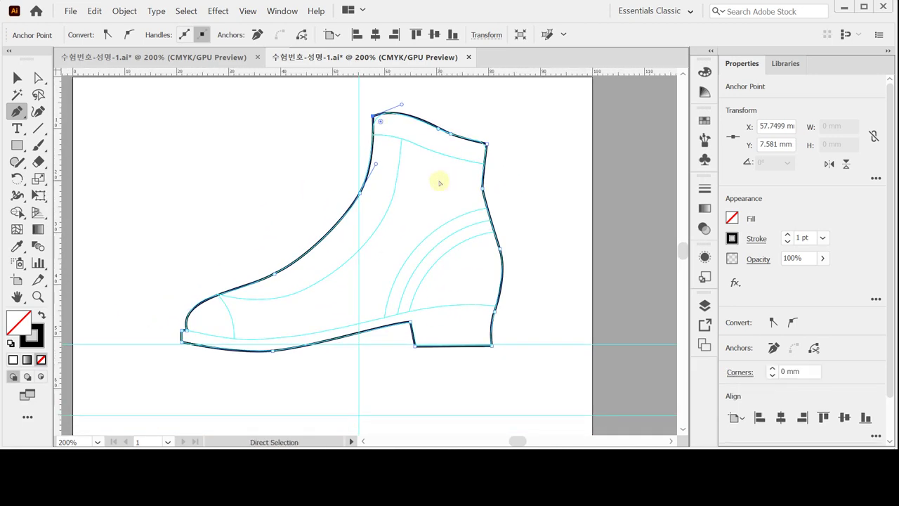
key(ctrl+s)
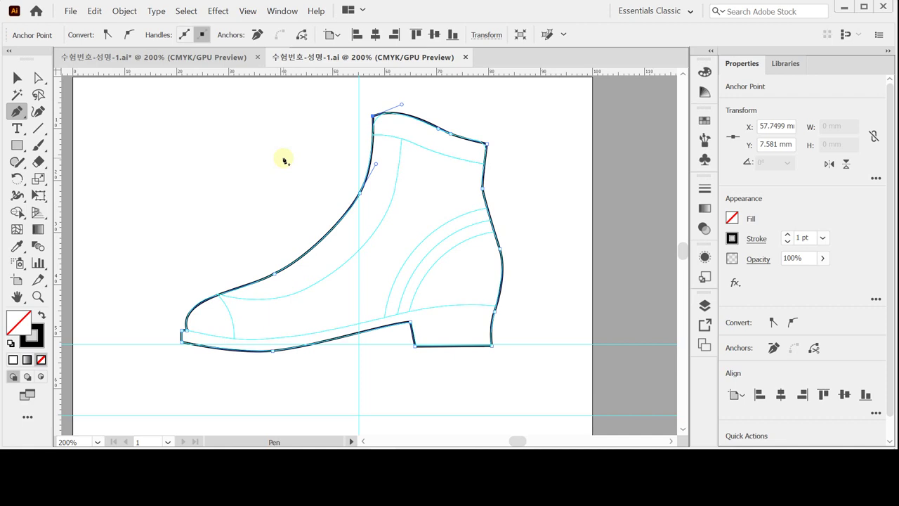
Step: Round the collar's front upper corner with a radius of about 2.7 mm to fit the guide
click(38, 78)
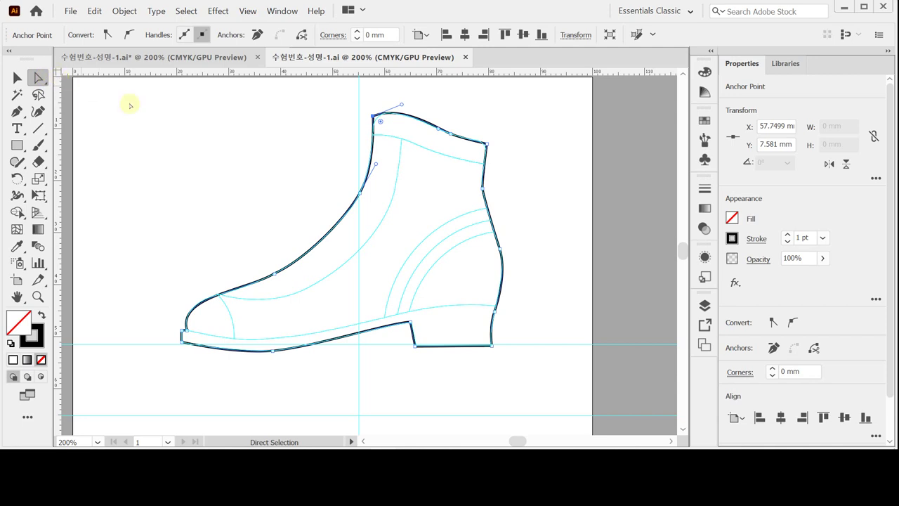
key(ctrl+plus)
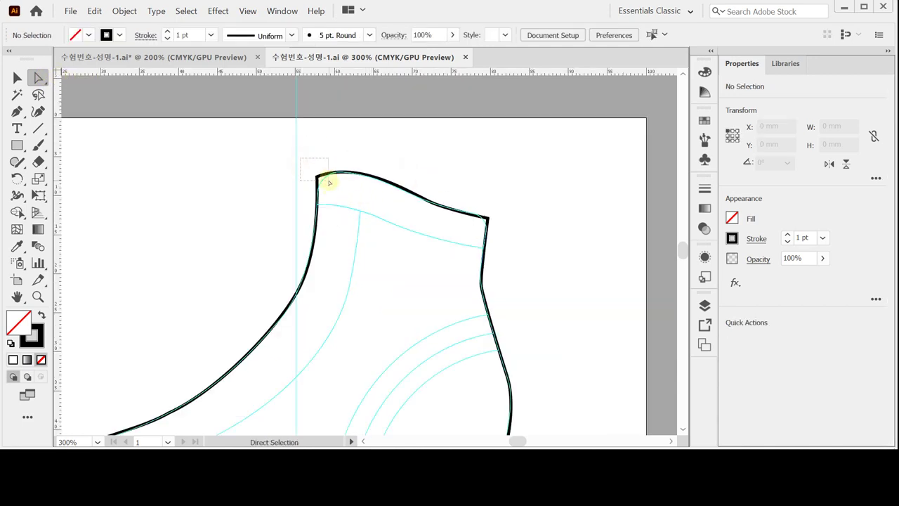
mouse_move(353, 193)
mouse_down()
mouse_move(288, 154)
mouse_move(343, 198)
mouse_up()
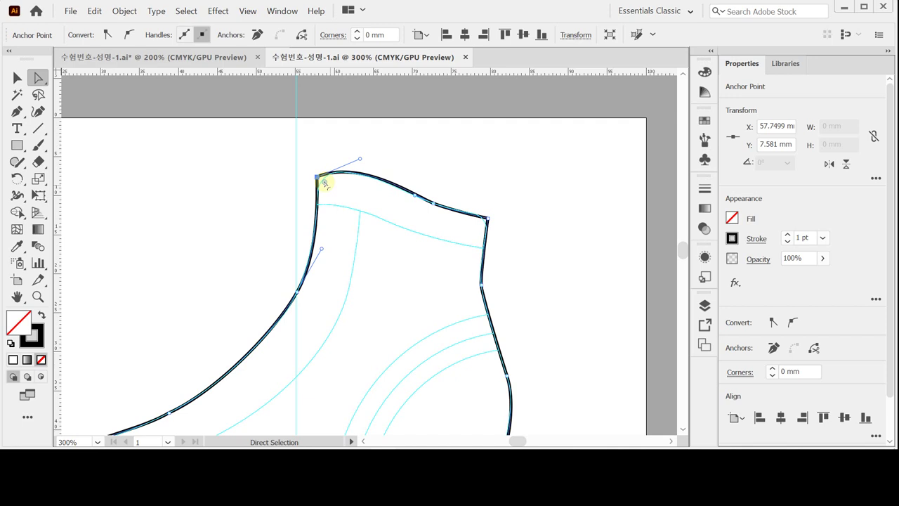
drag(325, 182, 339, 195)
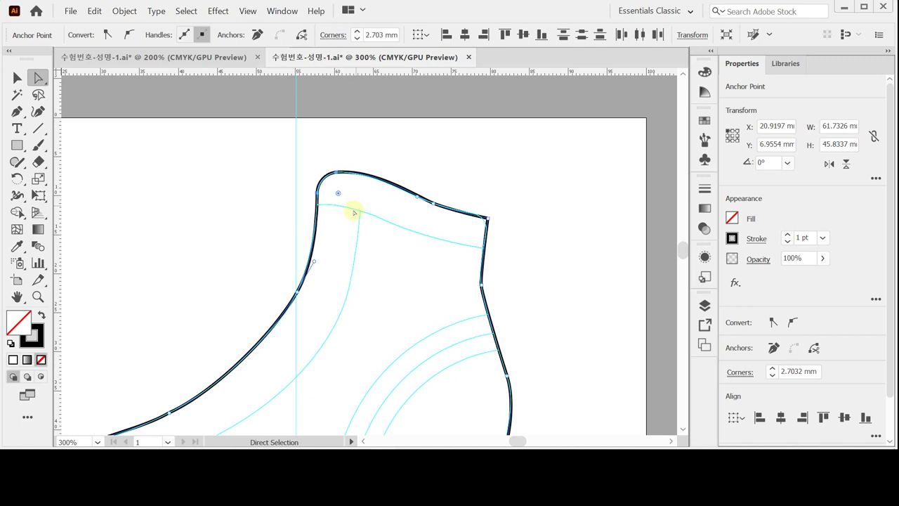
Step: Round the collar's rear upper corner with a radius of about 1.6 mm and save the document
key(space)
drag(399, 238, 358, 221)
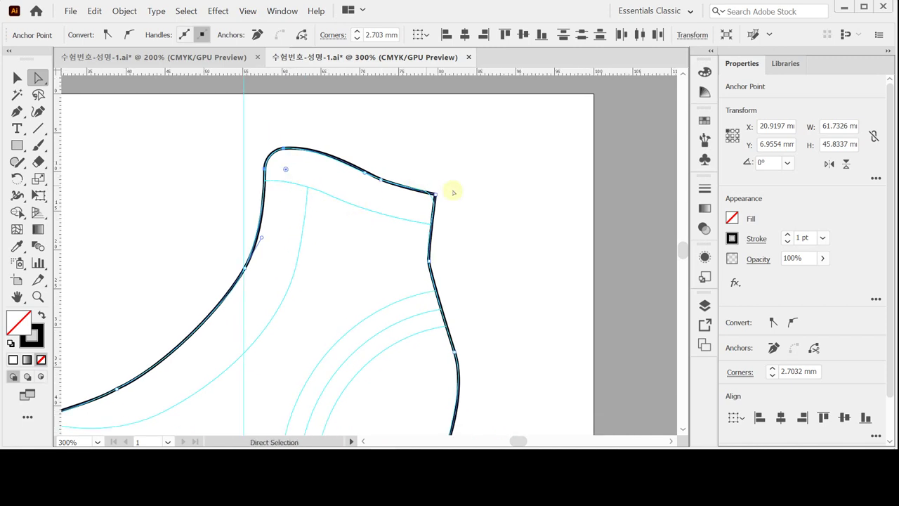
drag(464, 168, 422, 205)
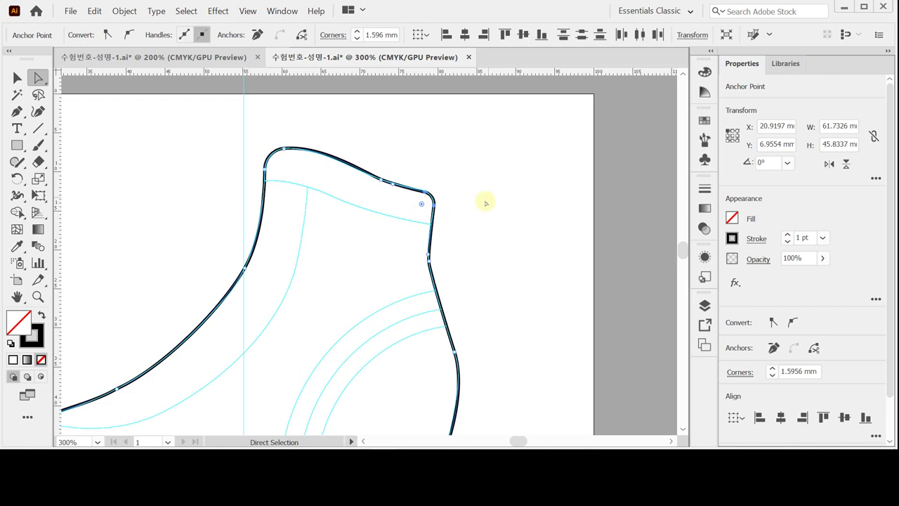
click(487, 203)
key(ctrl+minus)
drag(339, 265, 434, 183)
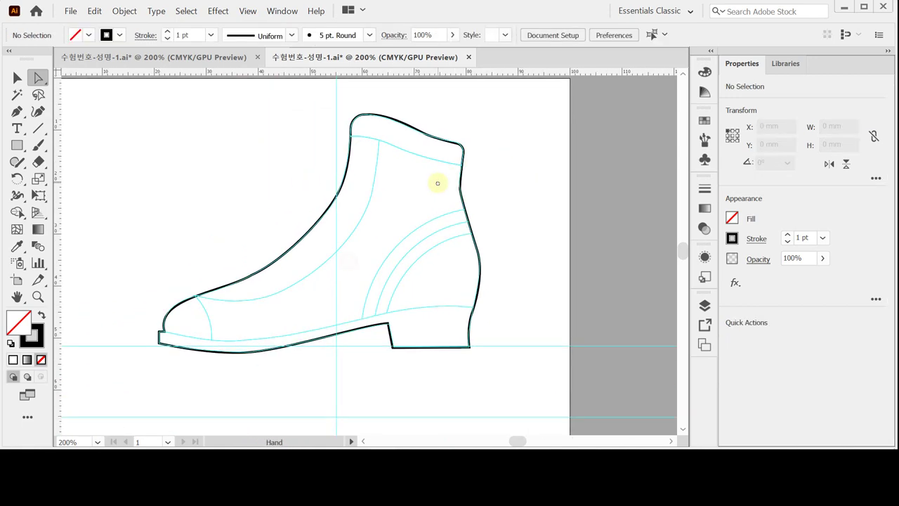
key(ctrl)
key(ctrl+s)
Step: Start a new path just outside the toe and curve it along the sole's upper guide to just behind the toe cap
click(17, 111)
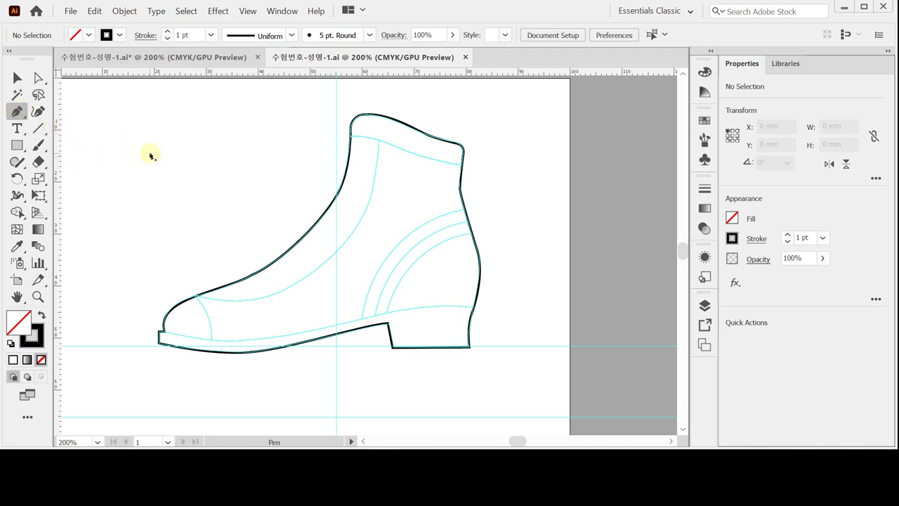
click(310, 150)
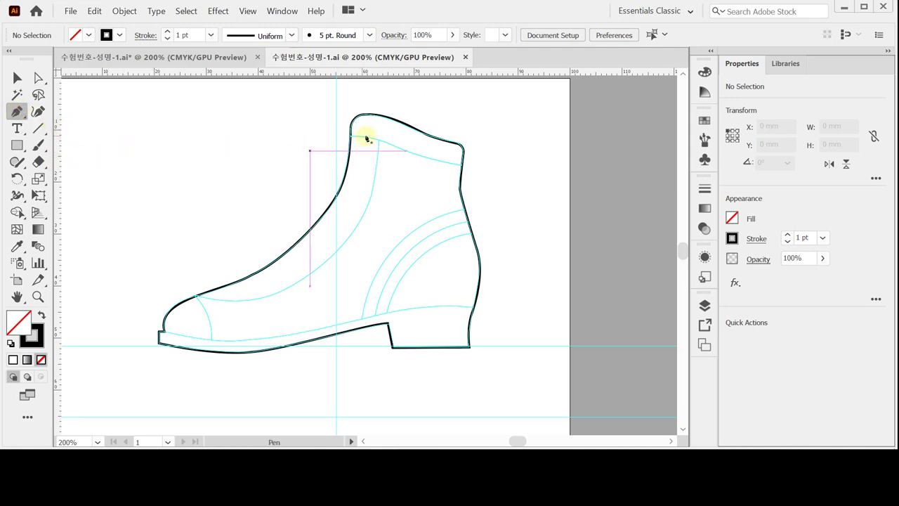
key(ctrl+z)
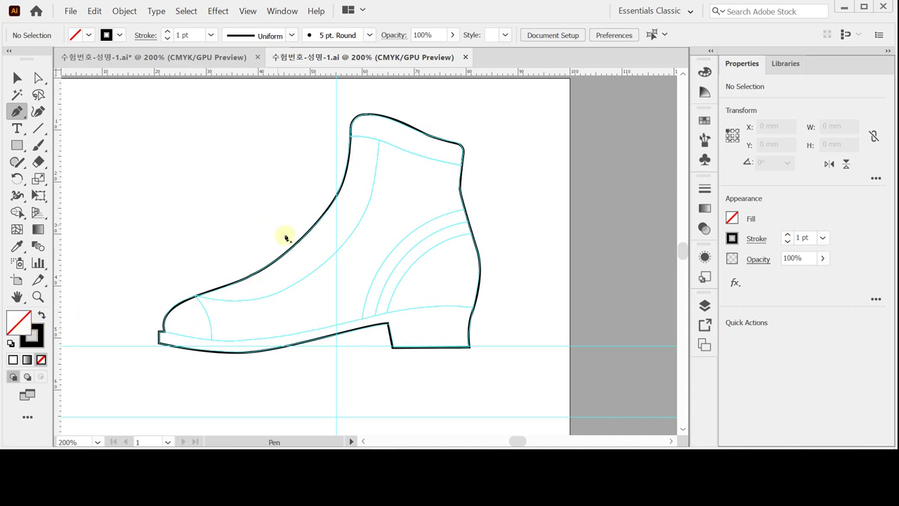
ctrl+click(281, 272)
ctrl+click(302, 333)
drag(327, 314, 171, 321)
ctrl+alt+click(207, 304)
drag(240, 296, 118, 320)
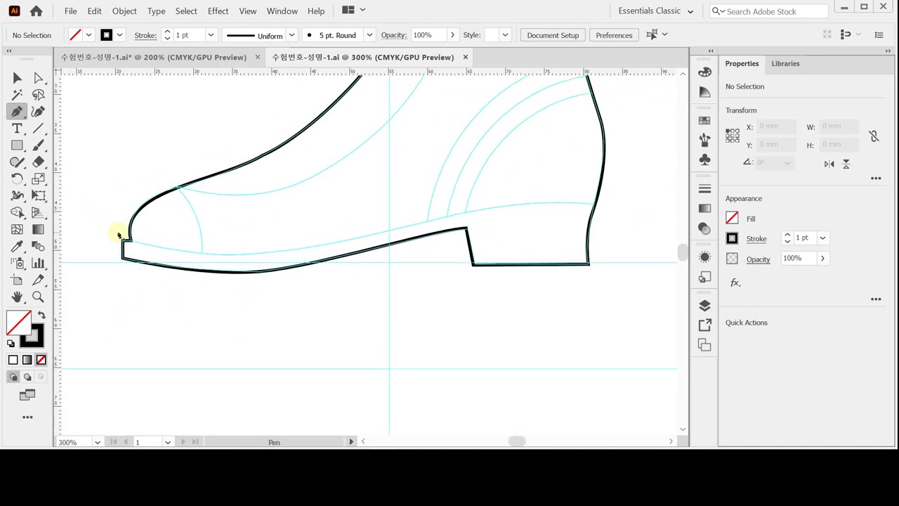
ctrl+click(121, 233)
ctrl+alt+click(215, 283)
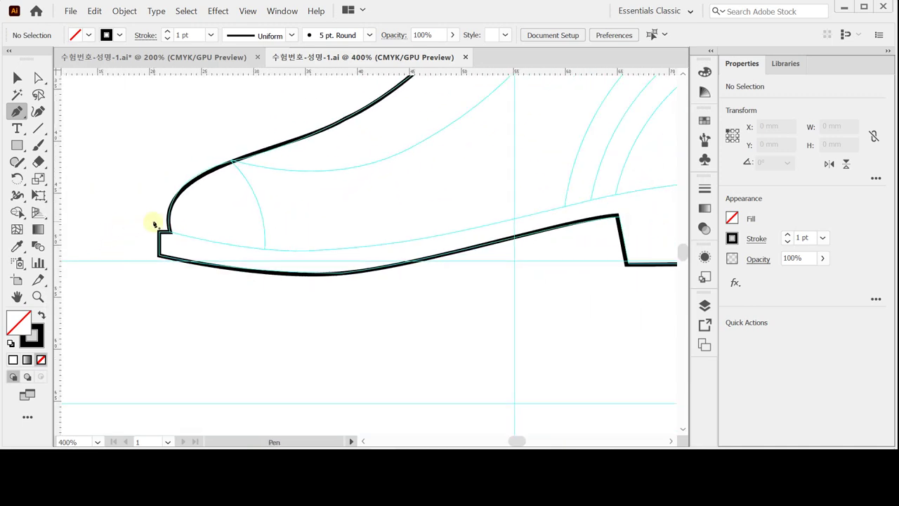
click(155, 219)
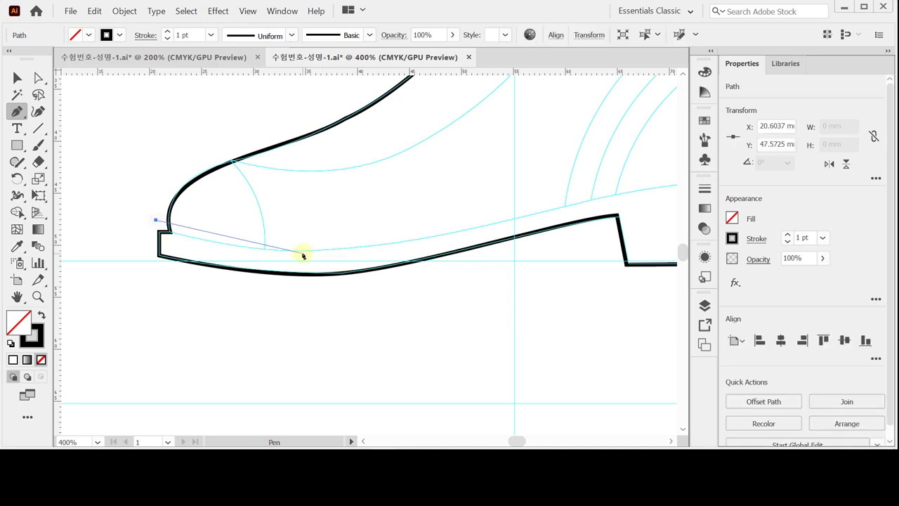
drag(302, 251, 325, 266)
key(space)
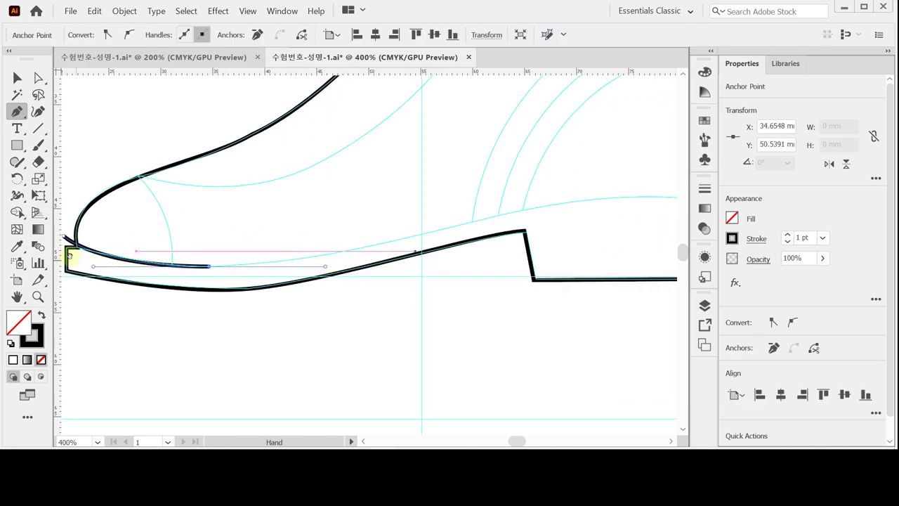
Step: Continue the path along the sole's upper guide over the heel, ending it just past the boot's back edge
key(ctrl)
key(ctrl+minus)
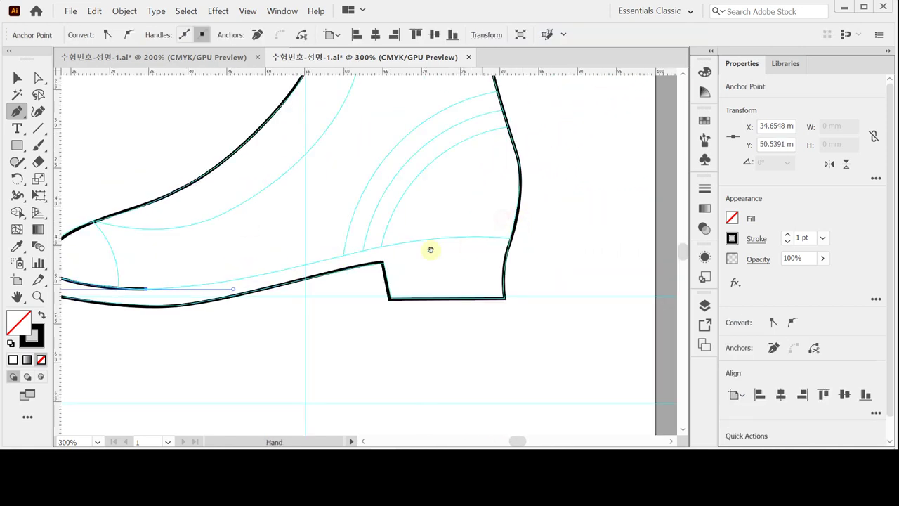
drag(385, 247, 413, 244)
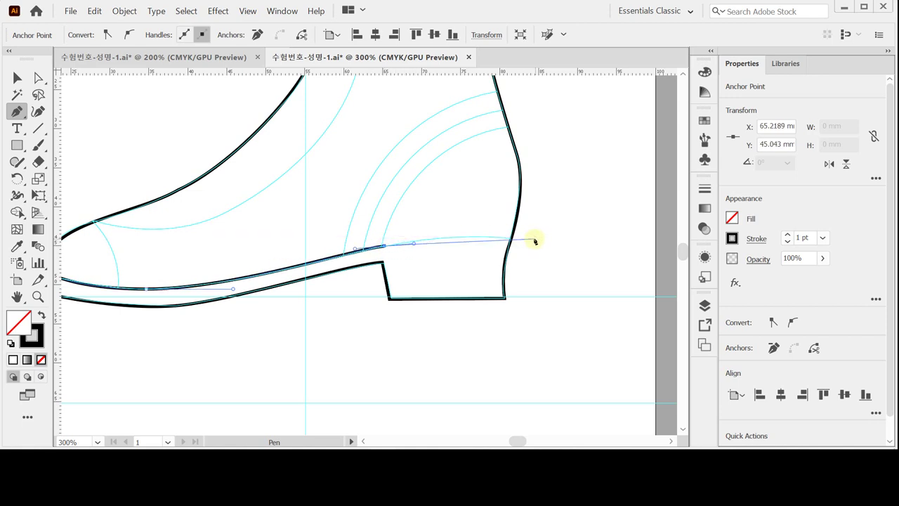
drag(520, 241, 579, 252)
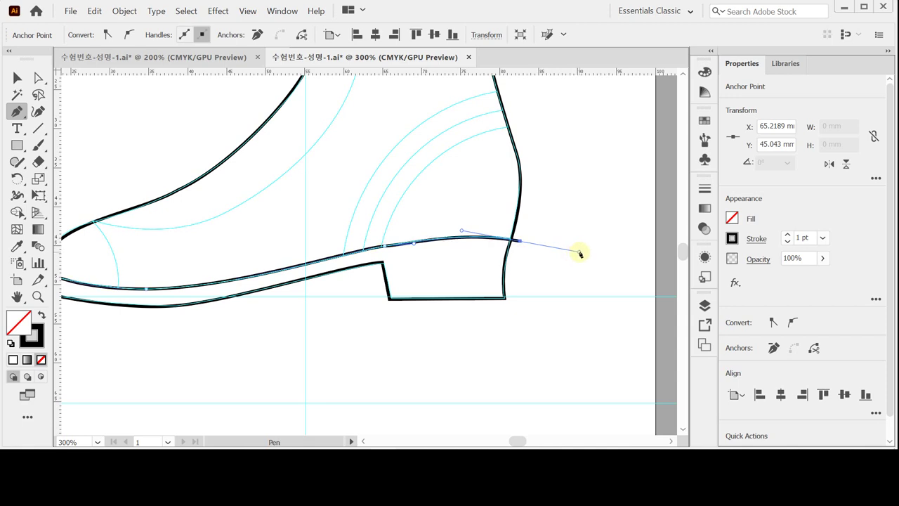
ctrl+click(552, 212)
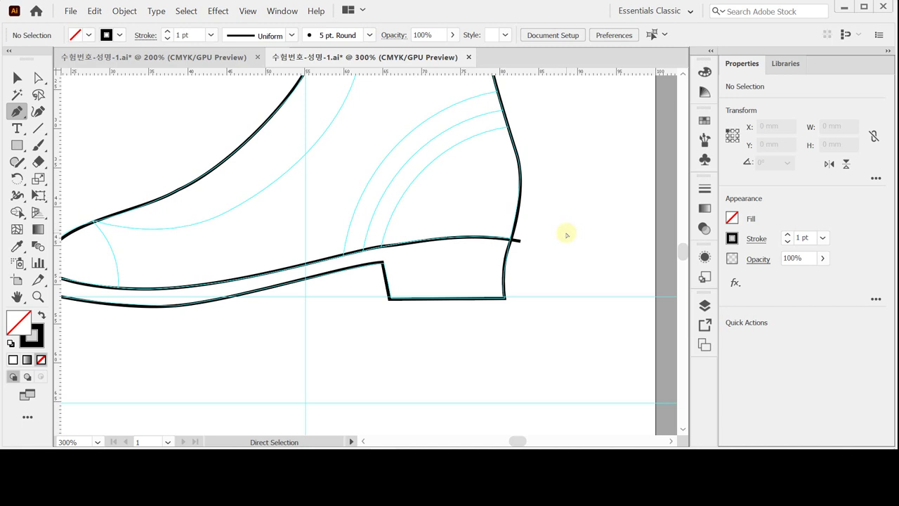
drag(431, 195, 478, 281)
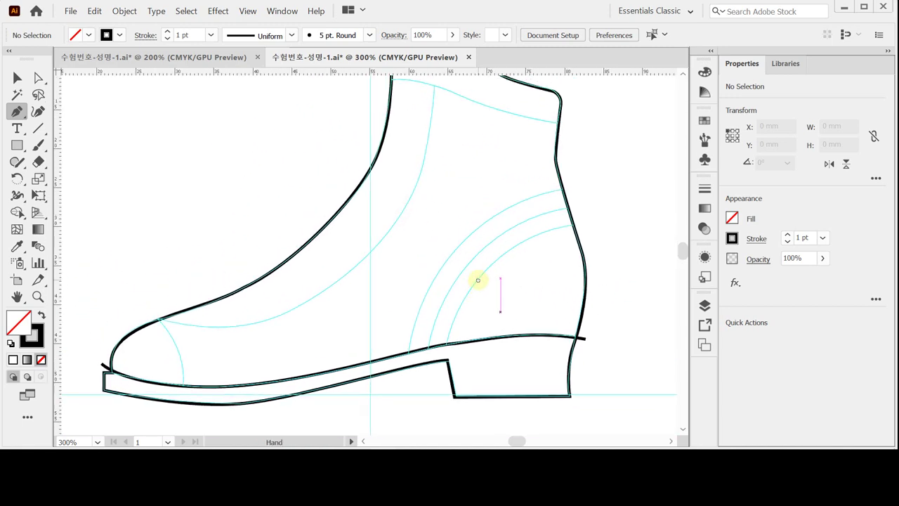
key(ctrl+z)
drag(389, 164, 335, 229)
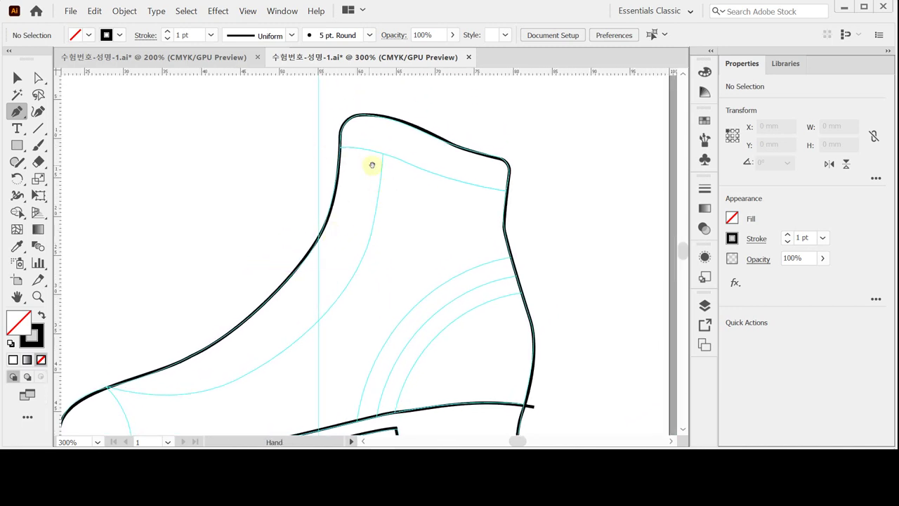
Step: Draw an open path along the collar's lower guide, extending past the boot's front and back edges, and adjust its rear end to fit
key(ctrl+=)
key(ctrl+=)
drag(396, 235, 389, 160)
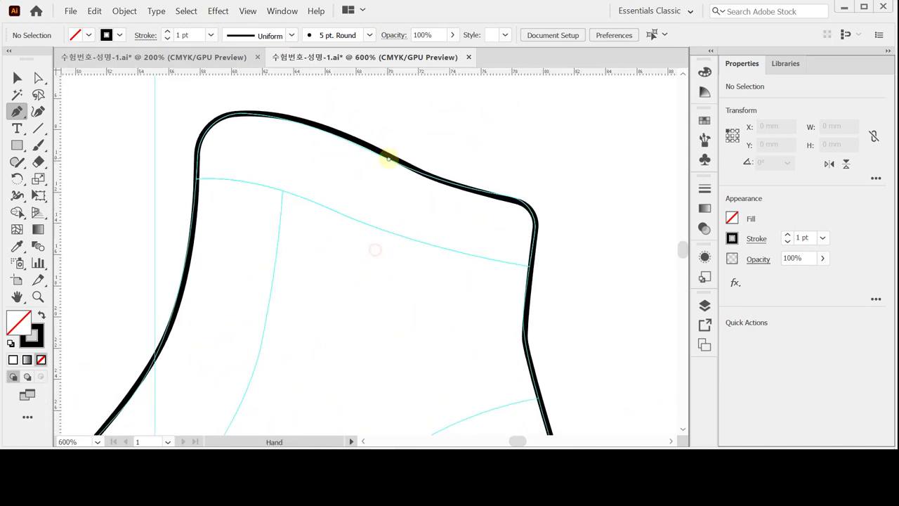
click(164, 182)
drag(283, 190, 349, 217)
drag(564, 274, 640, 279)
key(ctrl)
drag(566, 274, 563, 269)
drag(488, 267, 464, 266)
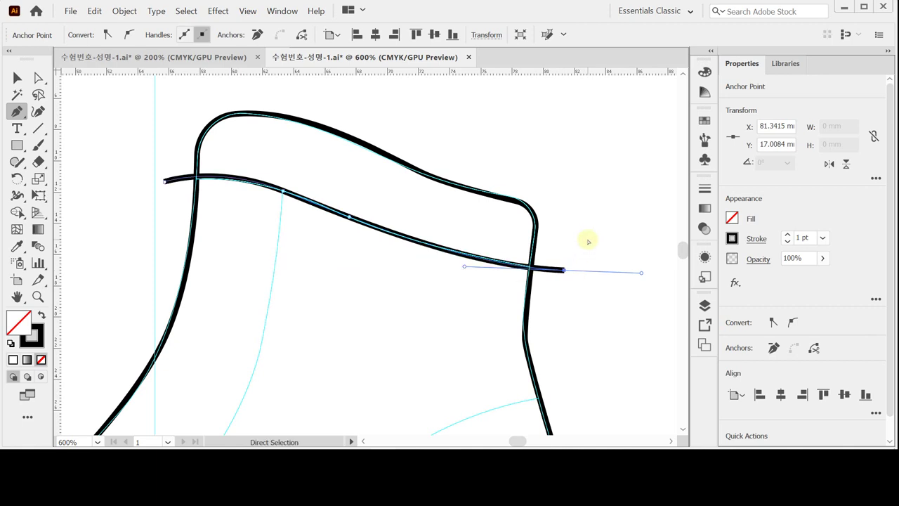
ctrl+click(594, 221)
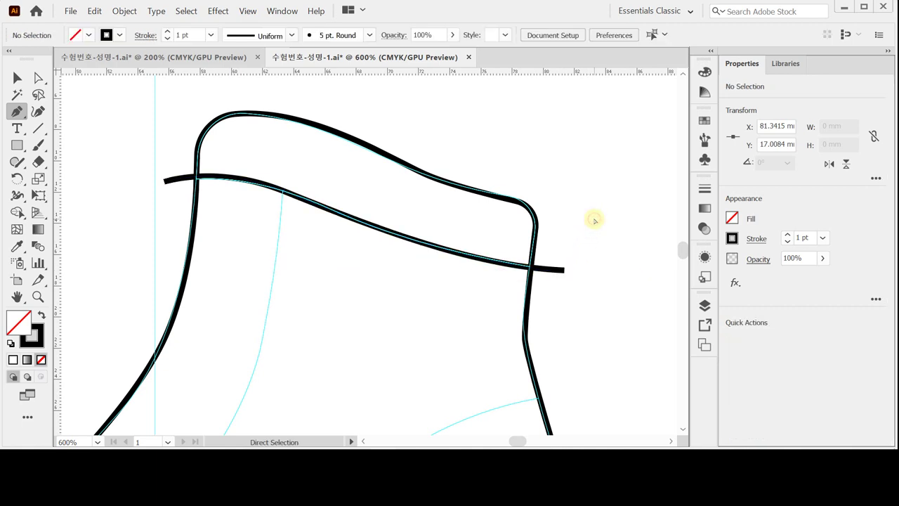
Step: Draw an open path from just outside the toe along the inner front guide, curving up the shaft and ending above the collar
drag(566, 301, 533, 254)
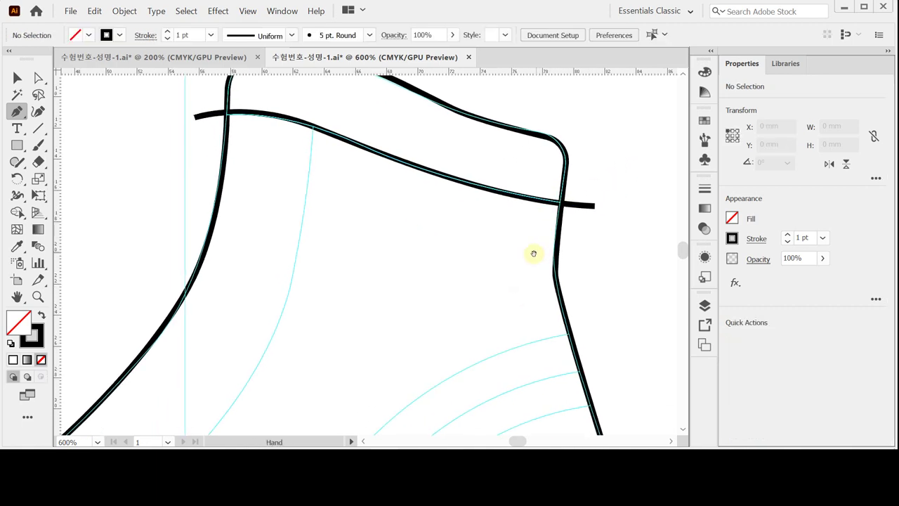
ctrl+alt+click(486, 275)
ctrl+alt+click(457, 269)
ctrl+alt+click(234, 245)
drag(339, 264, 358, 219)
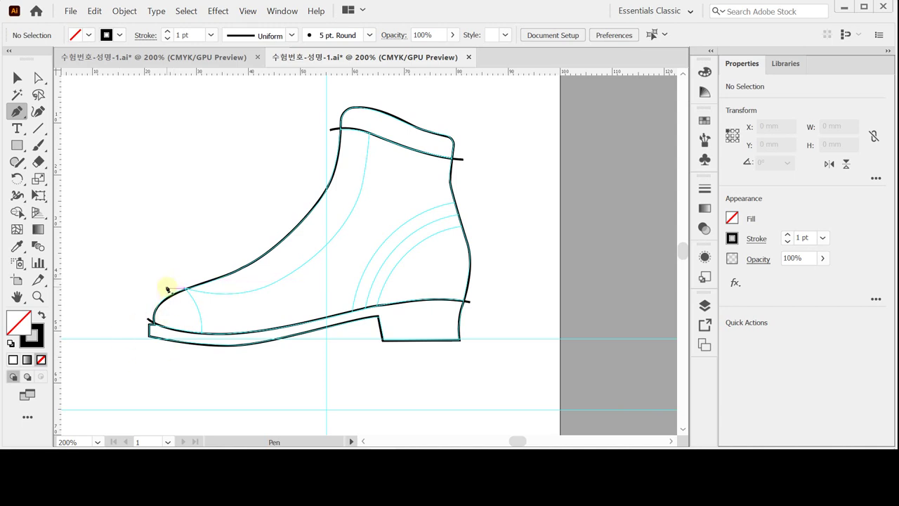
drag(169, 286, 269, 289)
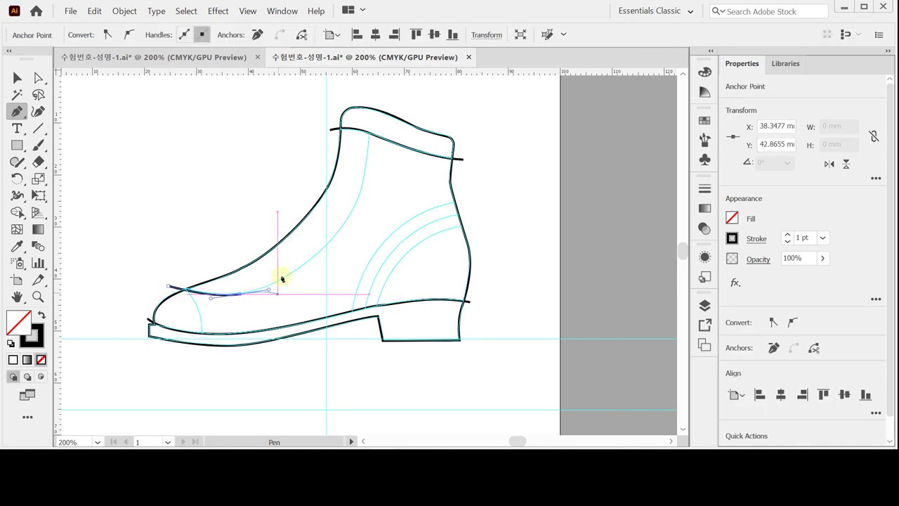
click(333, 240)
drag(333, 240, 356, 219)
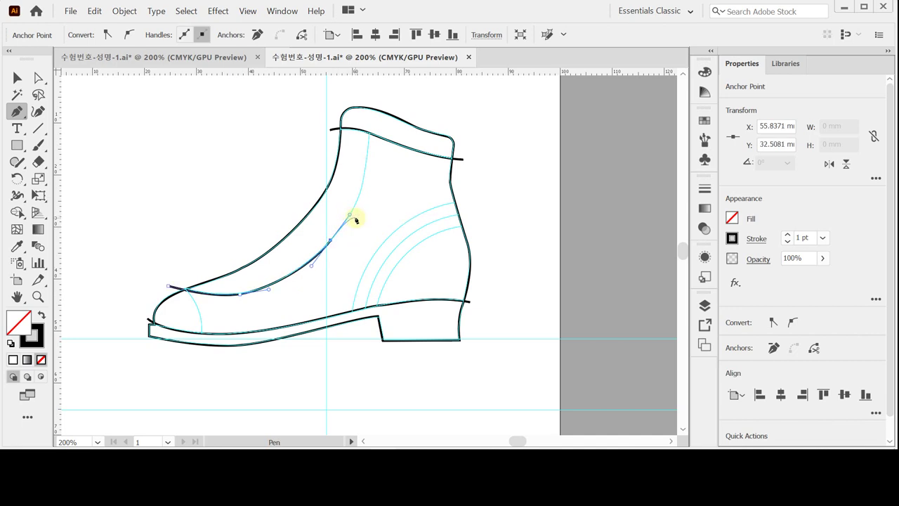
click(363, 177)
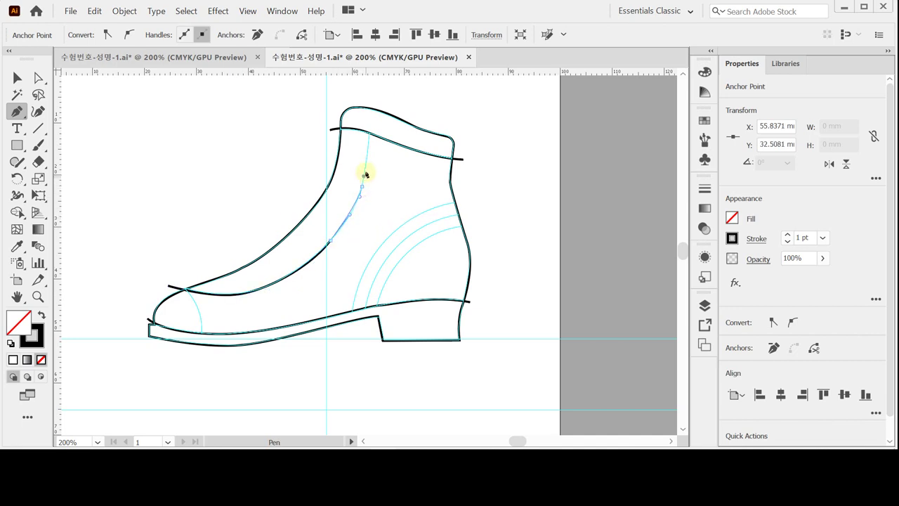
click(369, 94)
drag(369, 92, 366, 83)
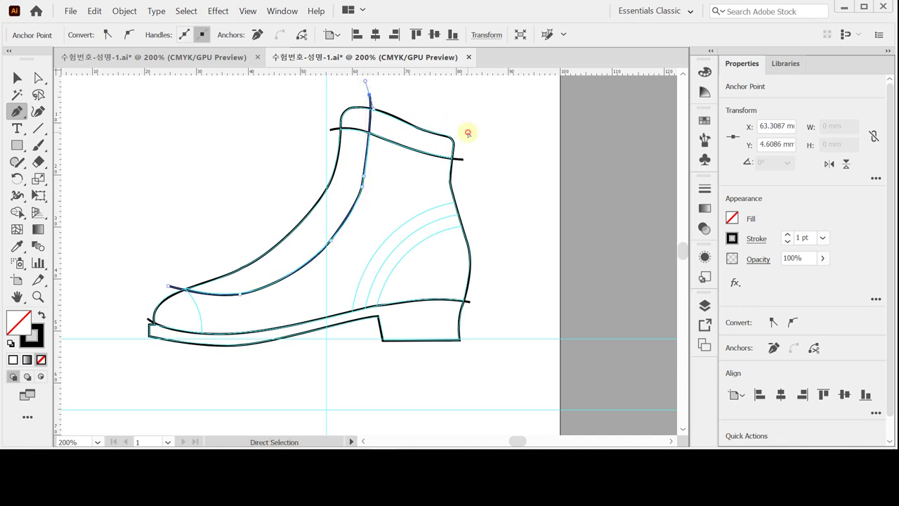
ctrl+click(506, 221)
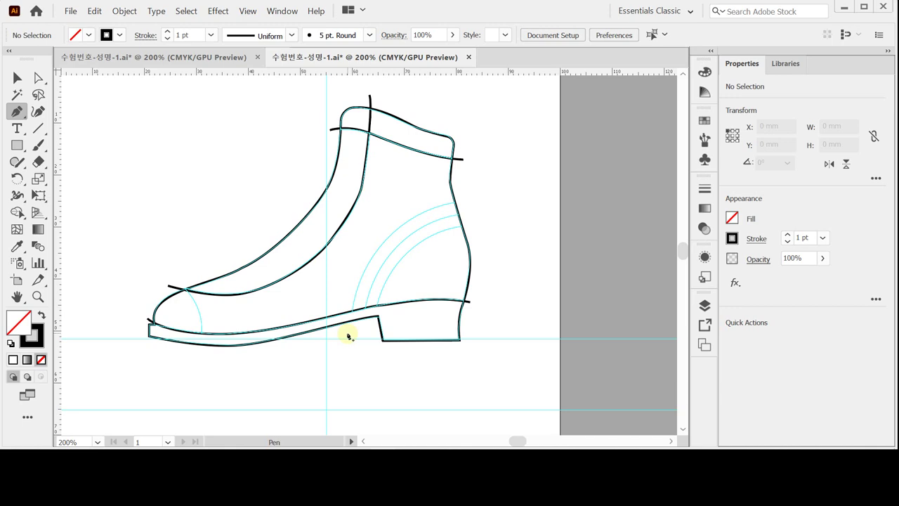
Step: Detach the shape tools and create a 48 x 50 mm ellipse over the heel area
click(18, 145)
drag(17, 145, 166, 187)
drag(110, 136, 143, 99)
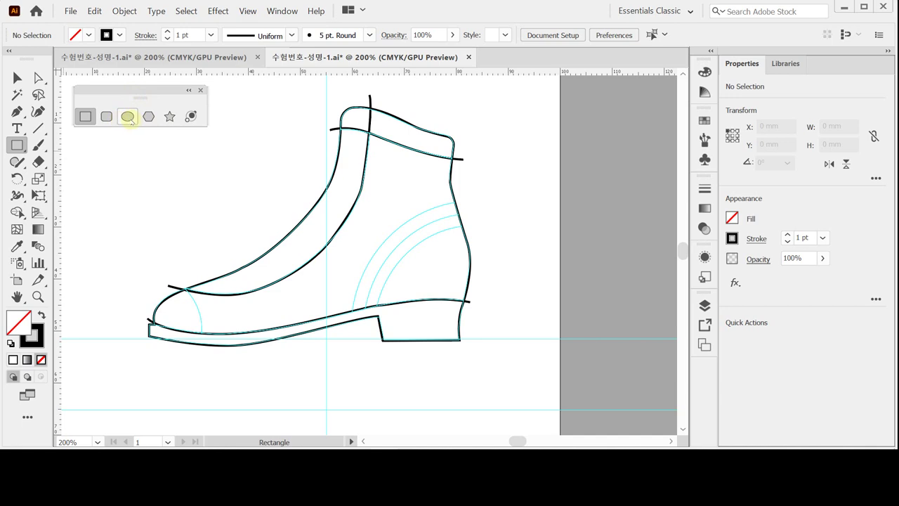
click(129, 119)
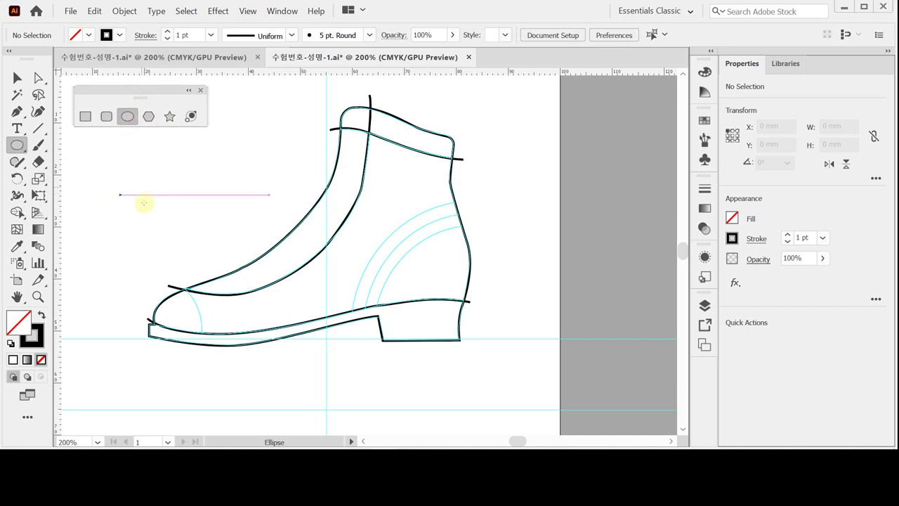
key(ctrl+space)
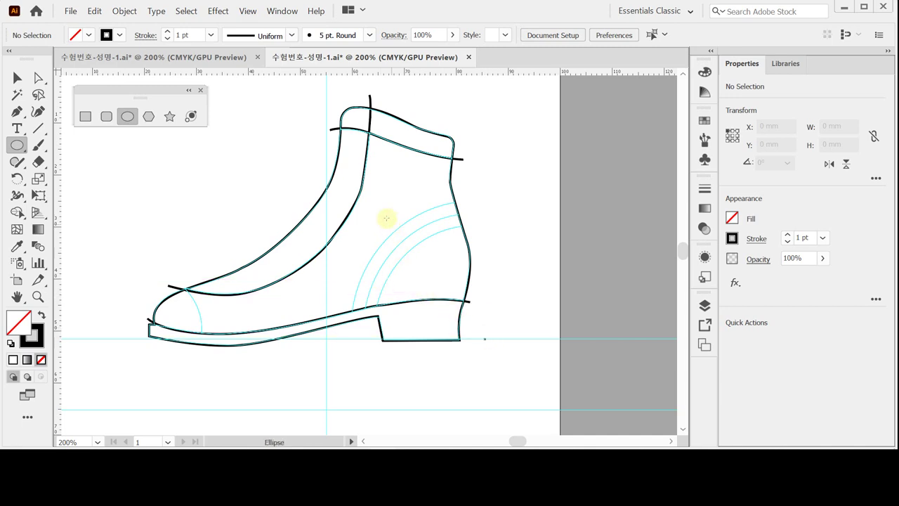
click(358, 199)
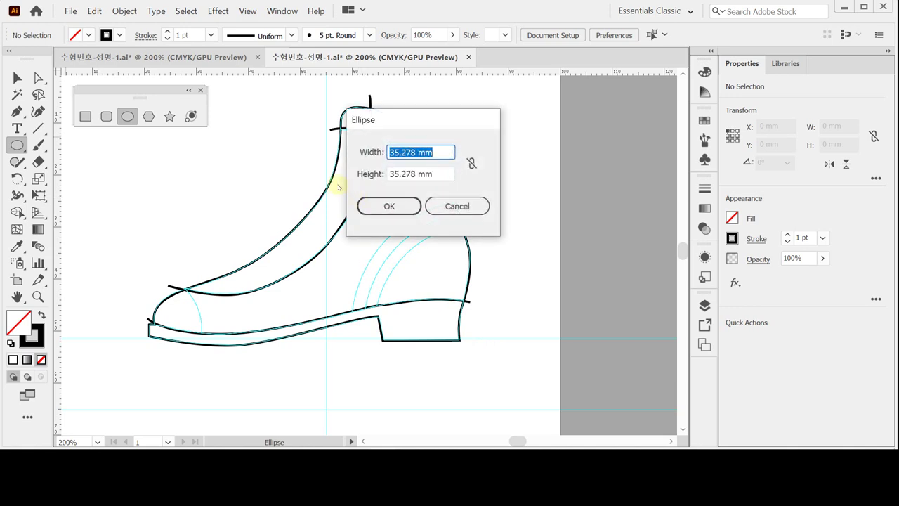
text(48)
key(Tab)
text(50)
key(Return)
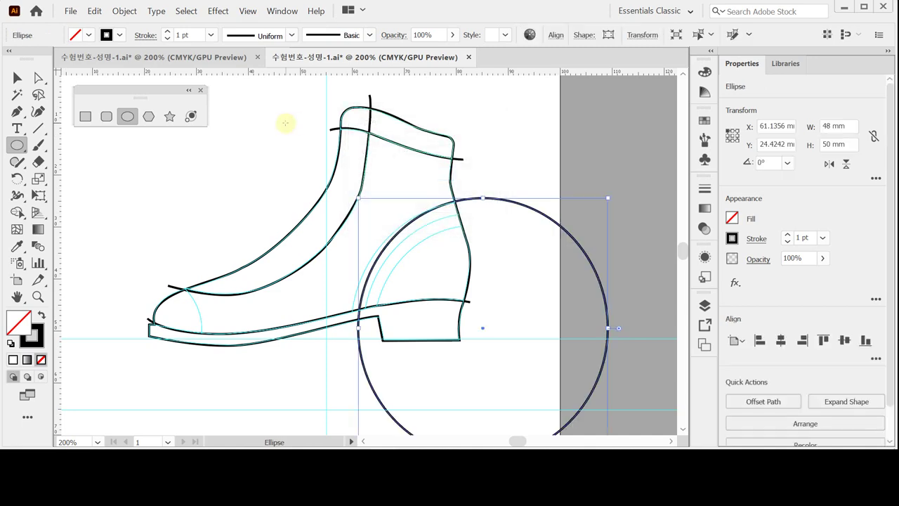
Step: Move the large ellipse so its upper front edge follows the outermost heel arc guide
key(ctrl)
key(ctrl)
drag(482, 328, 473, 333)
Step: Make a copy of the heel ellipse scaled uniformly to 90% and repeat the transformation once for the innermost arc
drag(475, 332, 431, 287)
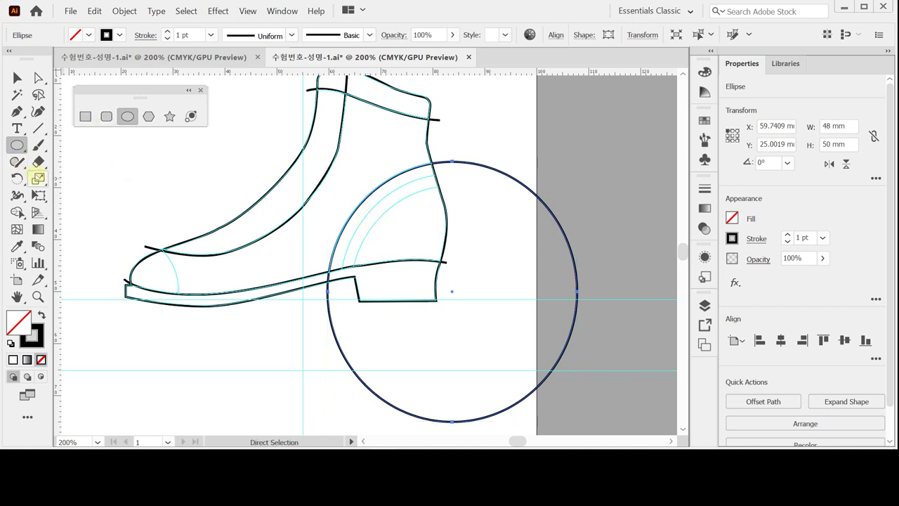
double_click(38, 178)
text(90)
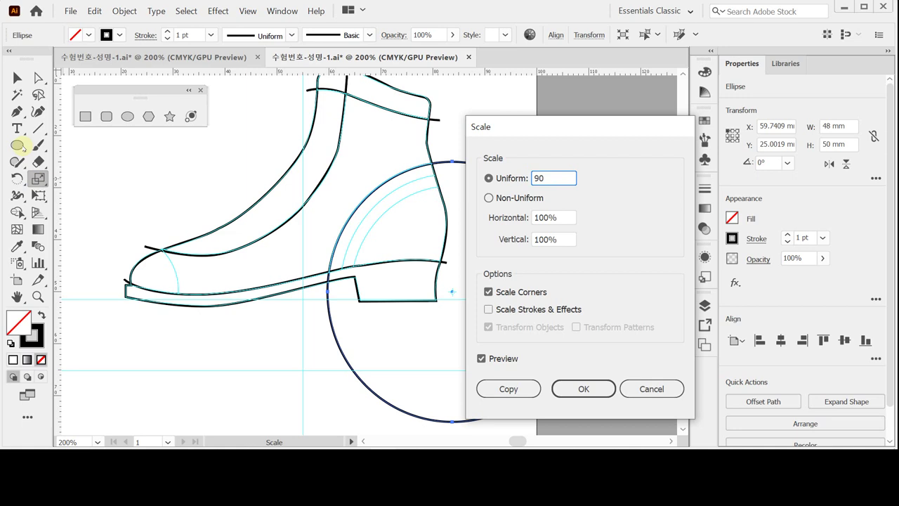
click(509, 388)
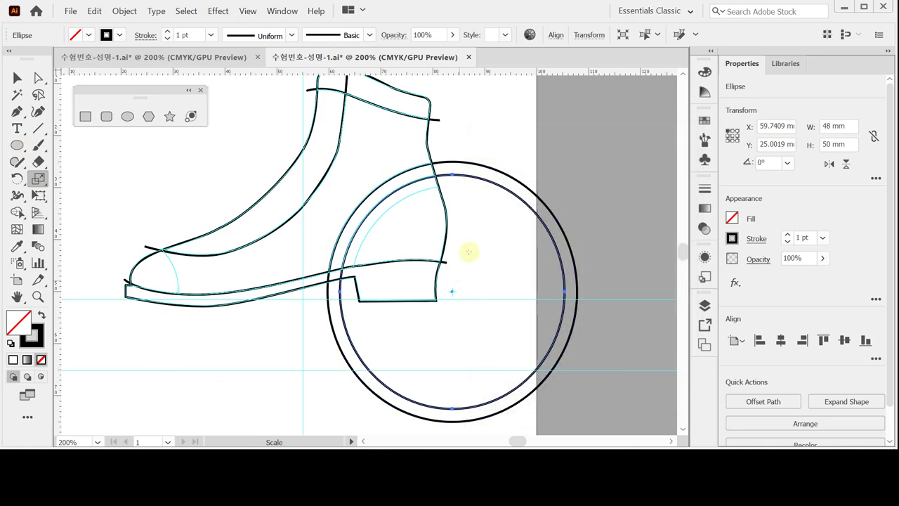
key(ctrl)
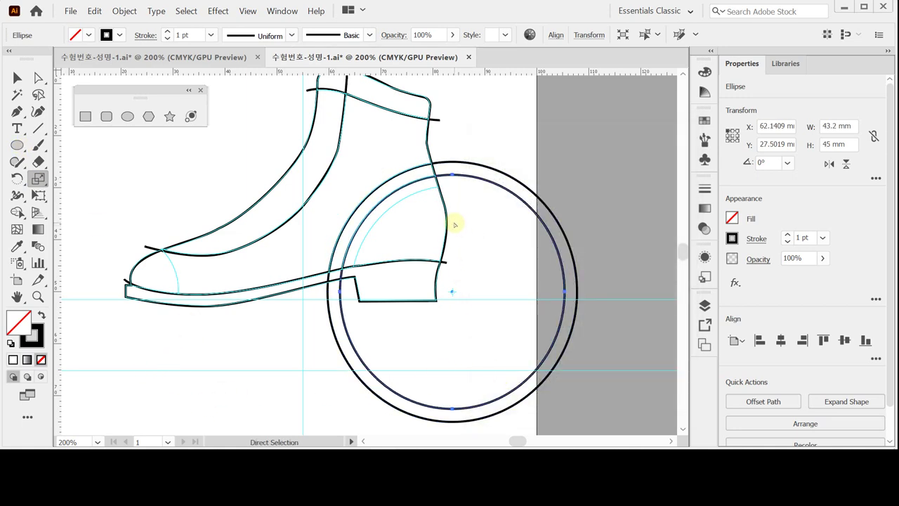
key(ctrl+d)
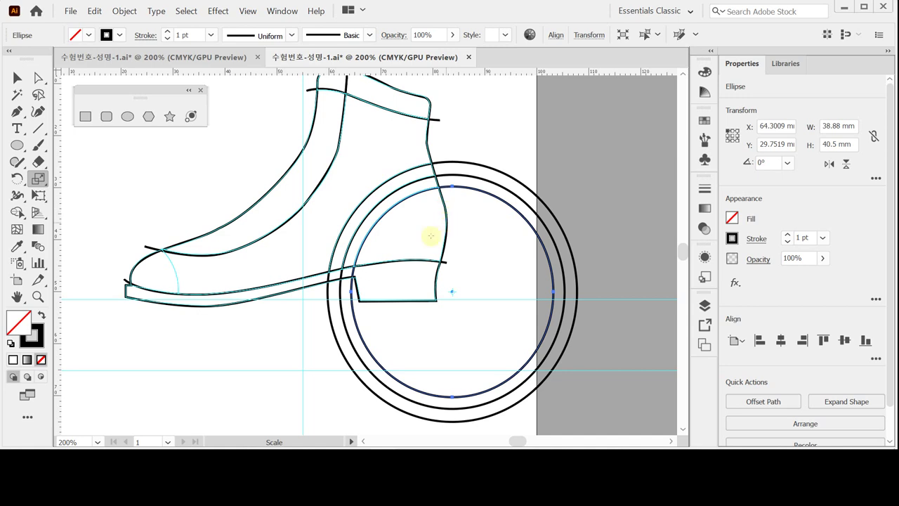
Step: Create a 25 x 23 mm ellipse over the toe area
drag(178, 288, 279, 283)
click(127, 116)
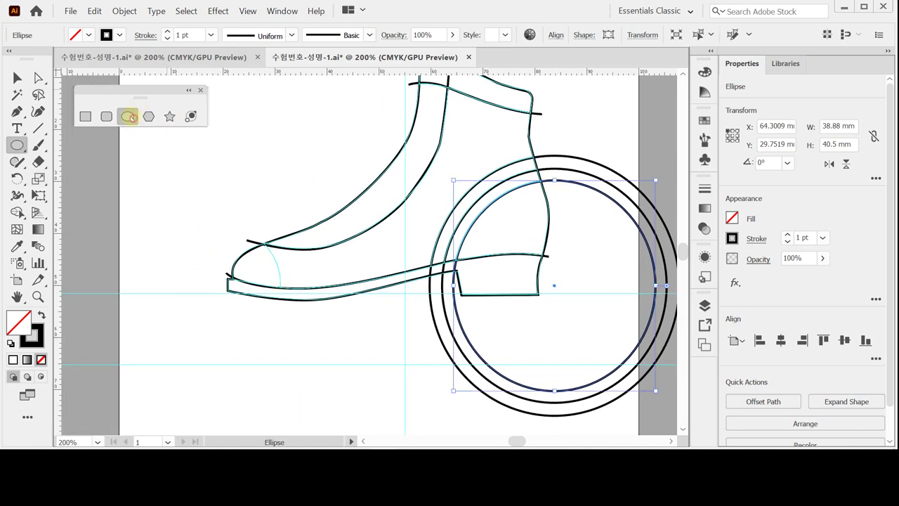
click(191, 237)
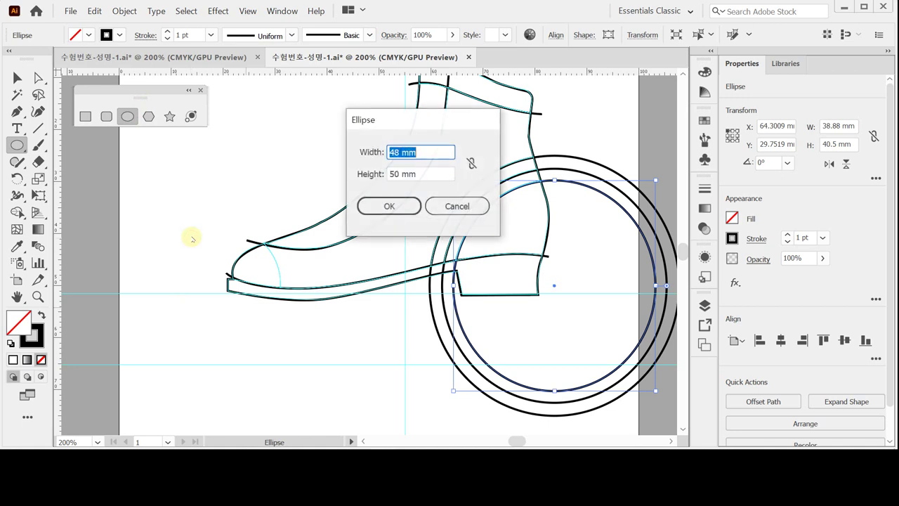
text(25)
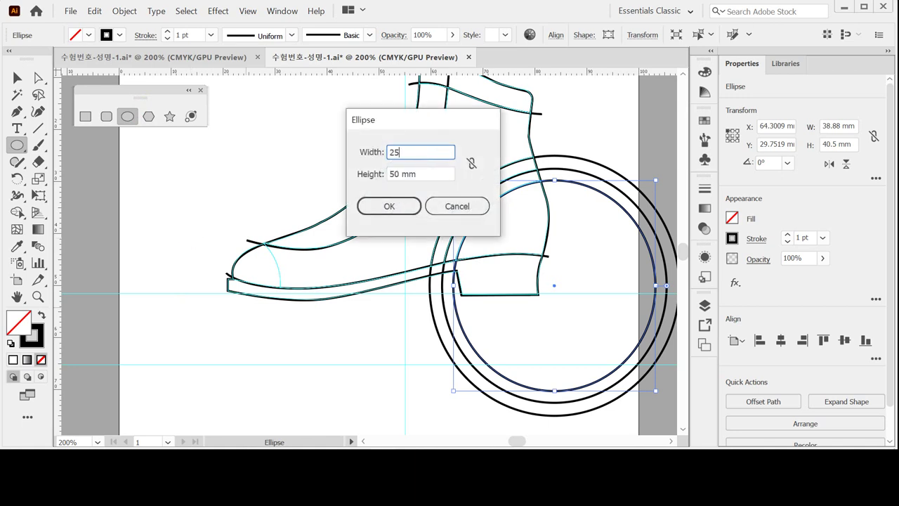
key(Tab)
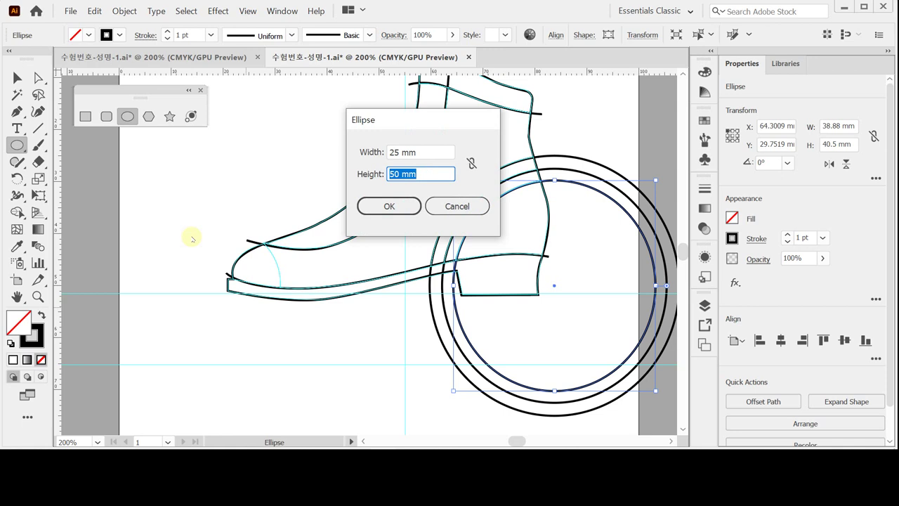
text(23)
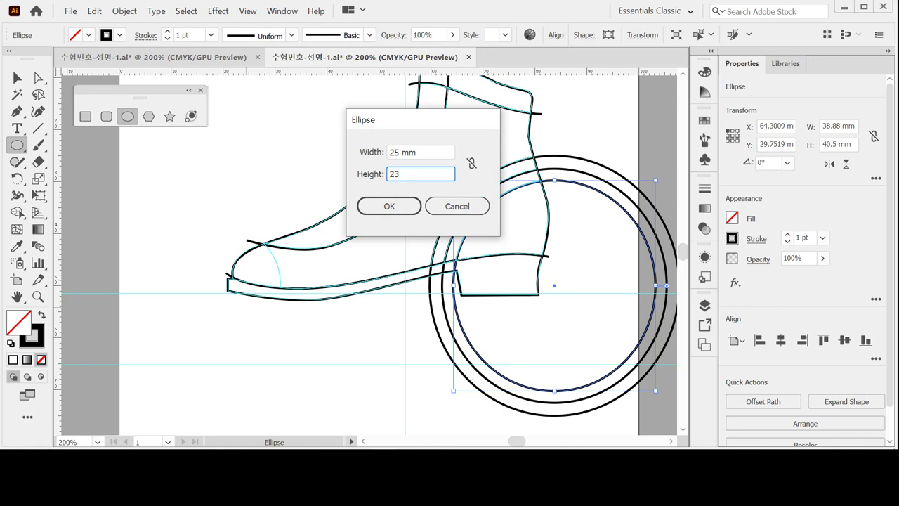
key(Return)
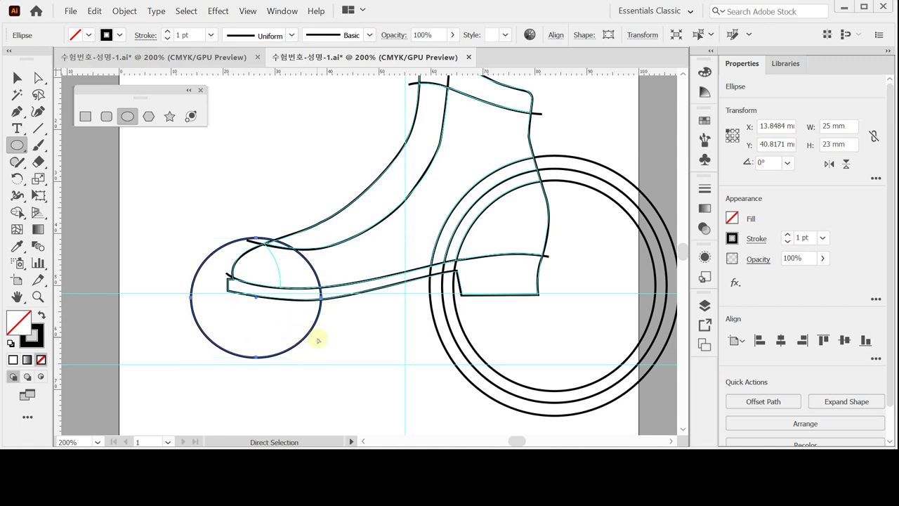
Step: Move the small ellipse so its rear edge follows the toe cap guide, and save the document
key(ctrl+=)
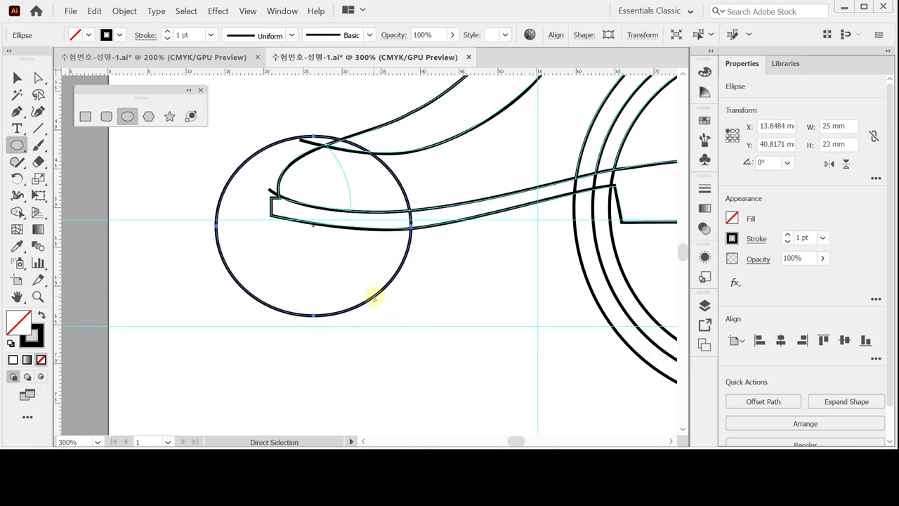
key(ctrl+shift+b)
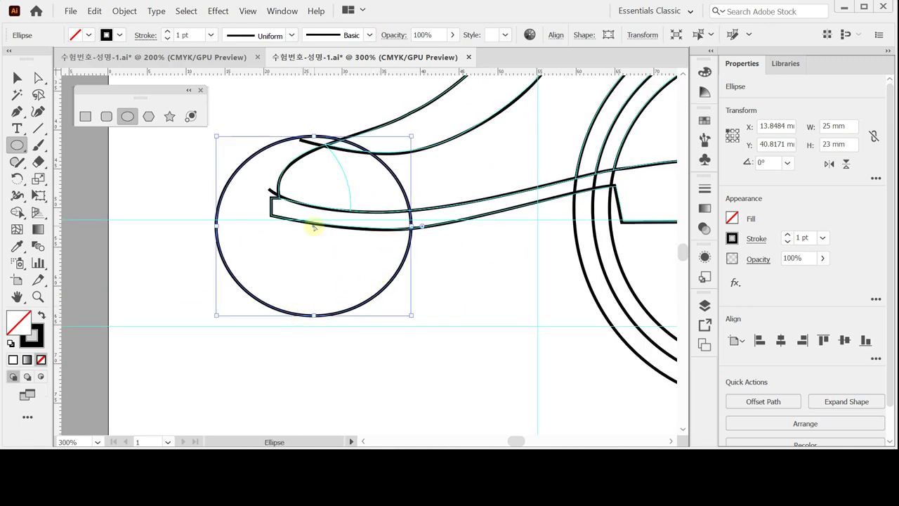
click(17, 78)
drag(313, 228, 255, 201)
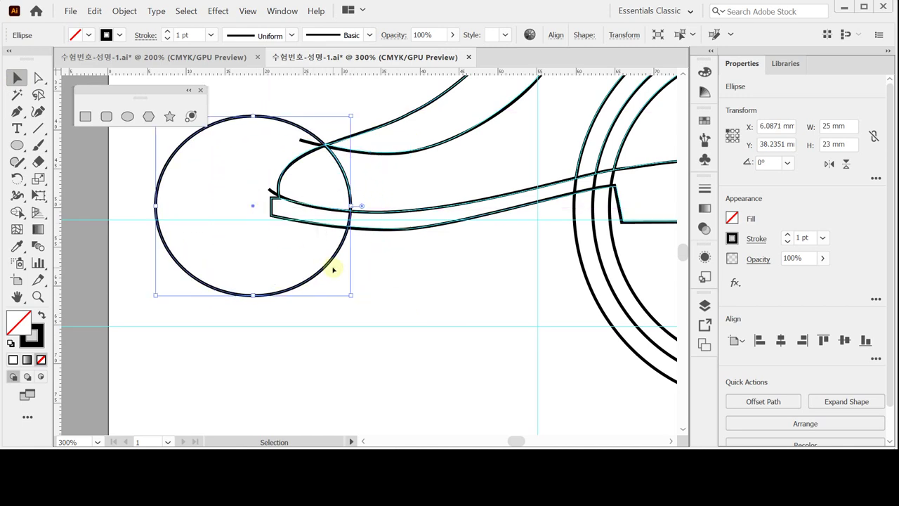
scroll(334, 269, down, 3)
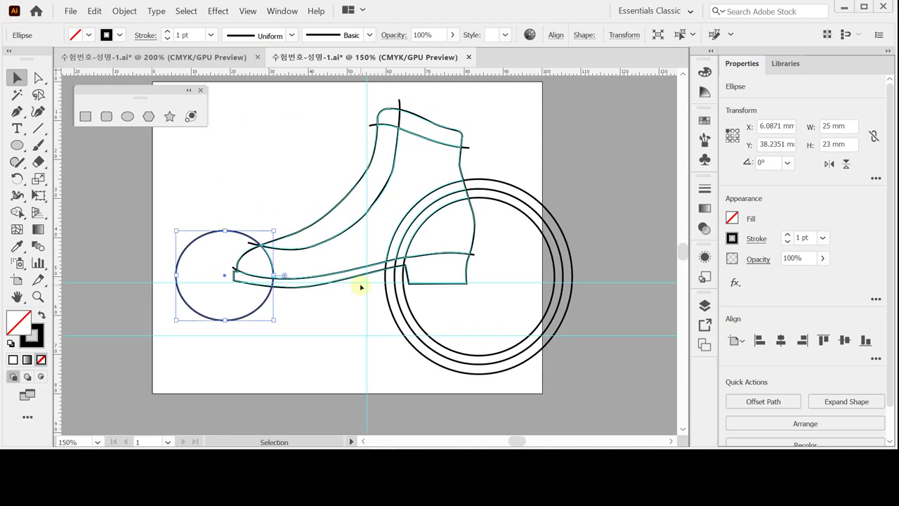
key(ctrl+s)
Step: Select all the boot paths and ellipses and split them into separate pieces with Pathfinder Divide
key(ctrl+a)
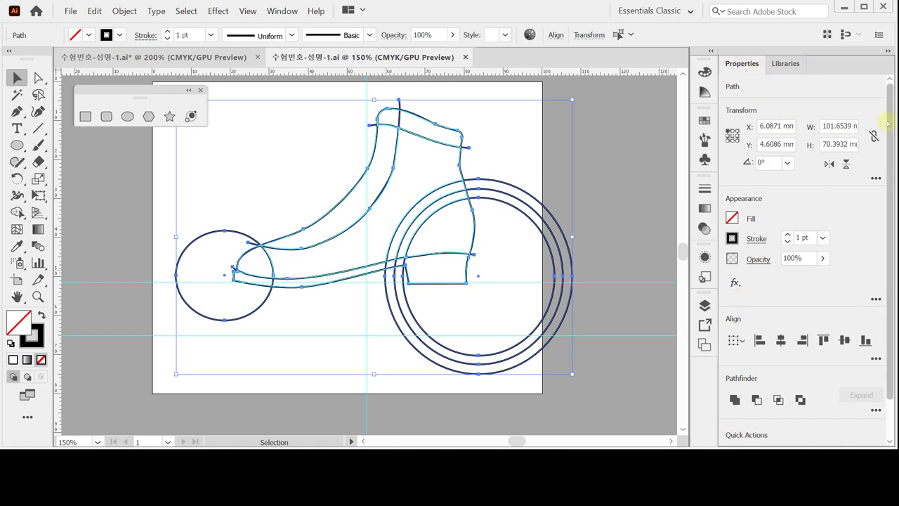
drag(891, 123, 891, 184)
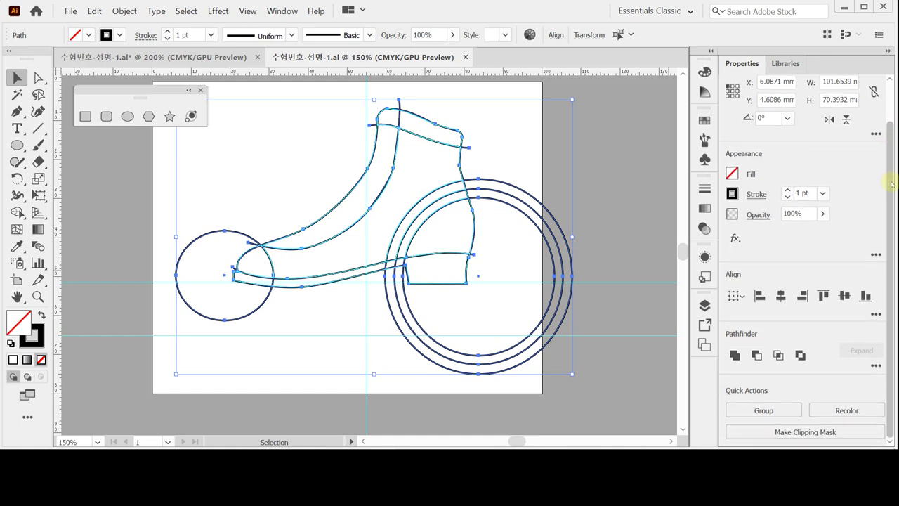
click(875, 366)
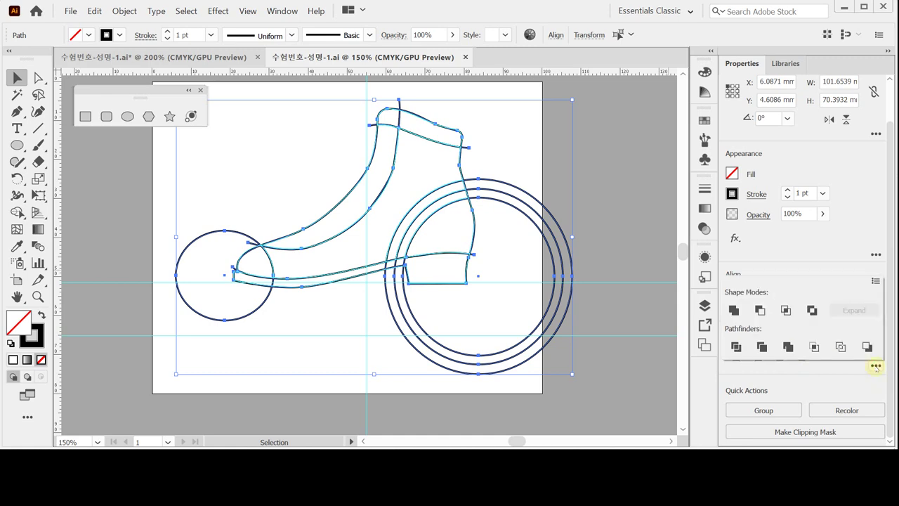
click(876, 365)
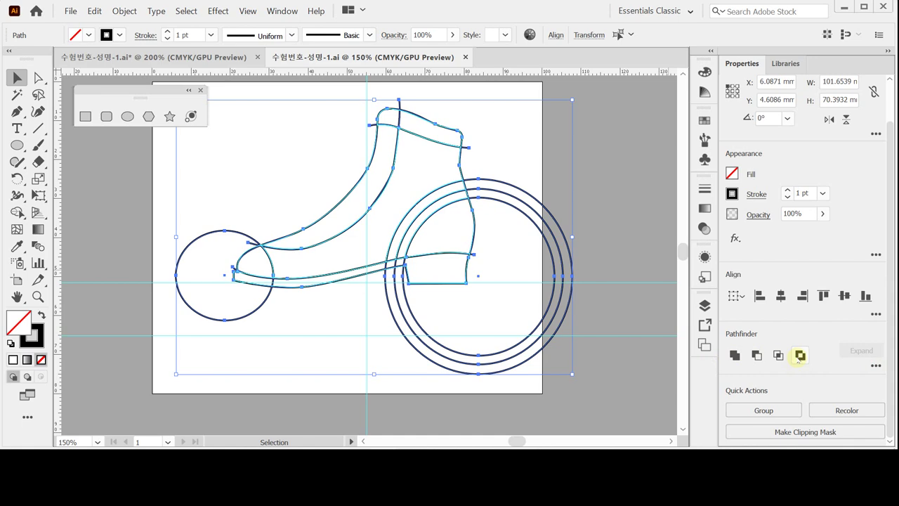
click(876, 365)
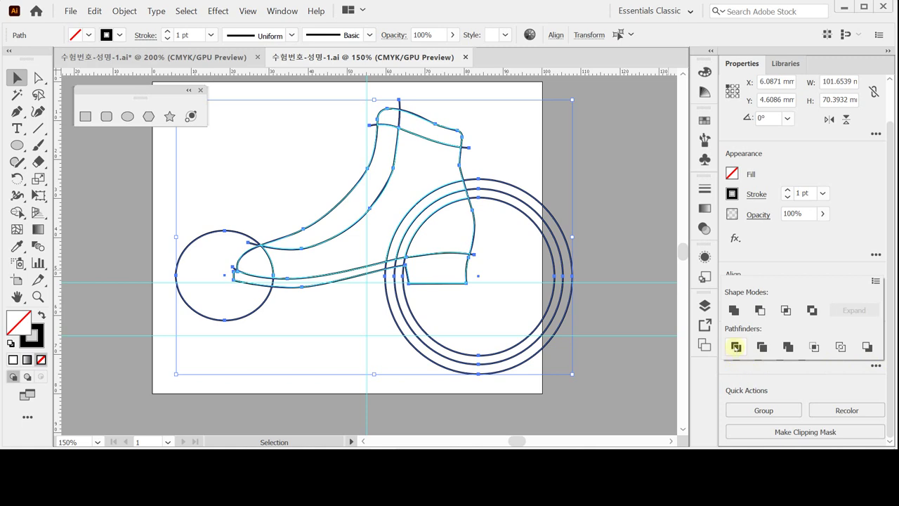
click(735, 346)
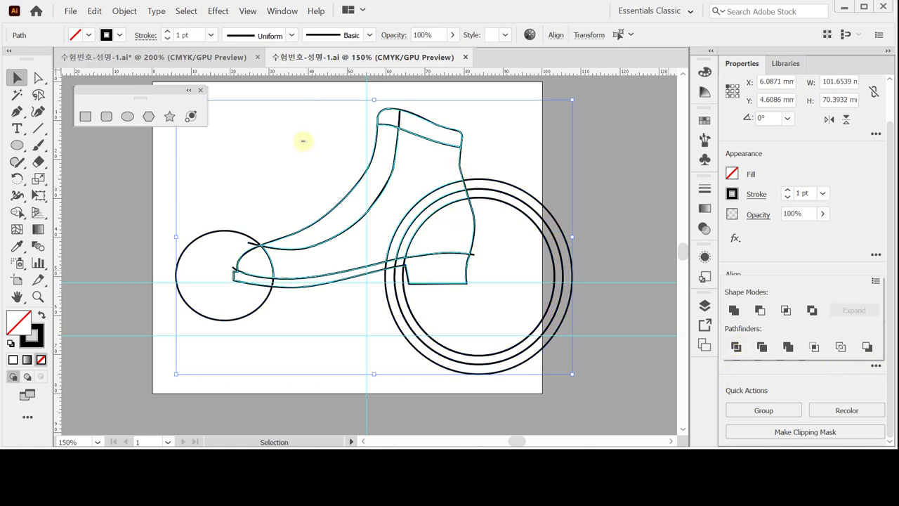
Step: Isolate the divided group and delete the ellipse parts lying outside the boot at the toe and heel
click(621, 154)
click(546, 211)
click(604, 186)
click(521, 191)
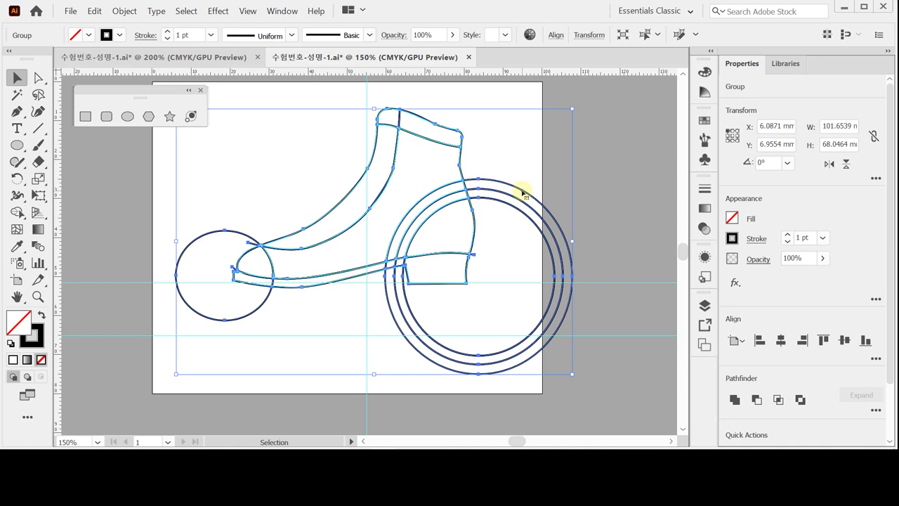
double_click(523, 193)
drag(147, 94, 149, 107)
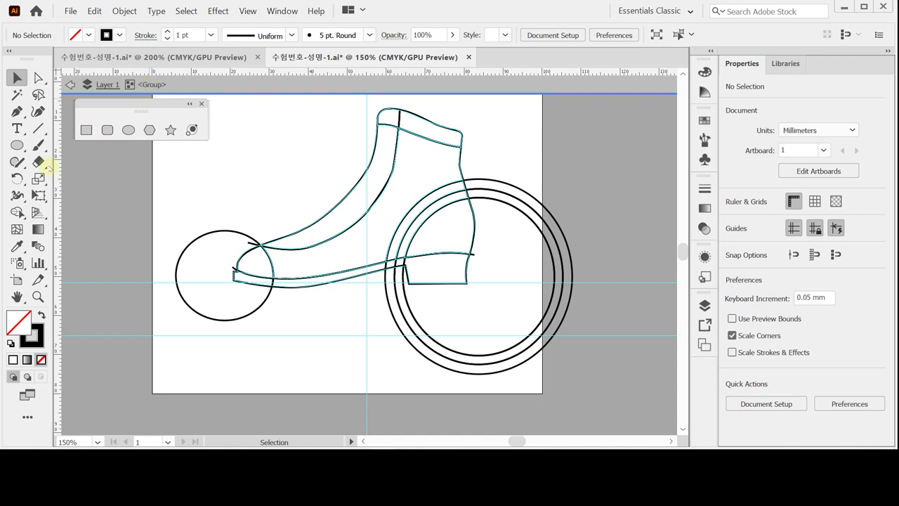
drag(180, 238, 215, 301)
key(Delete)
click(500, 398)
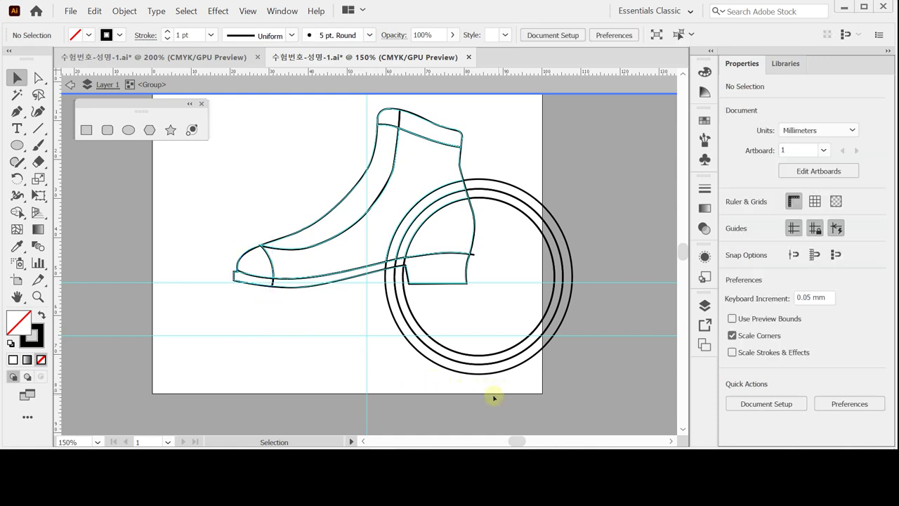
click(546, 331)
key(Delete)
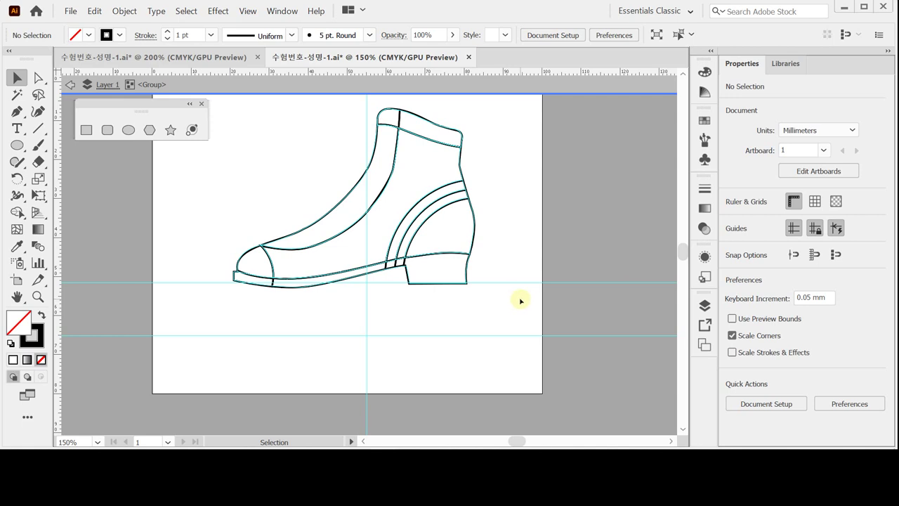
Step: Select all the divided sole and heel block pieces and unite them into one shape
key(z)
scroll(411, 261, up, 1)
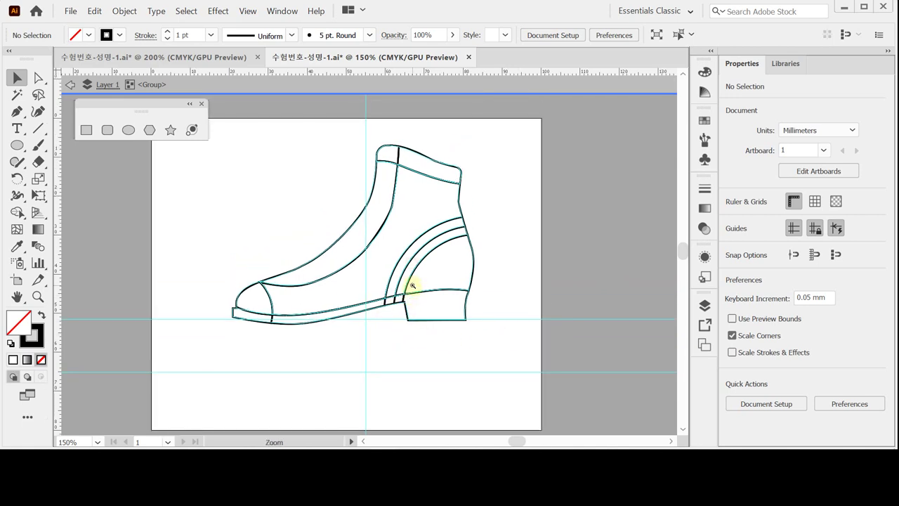
click(390, 301)
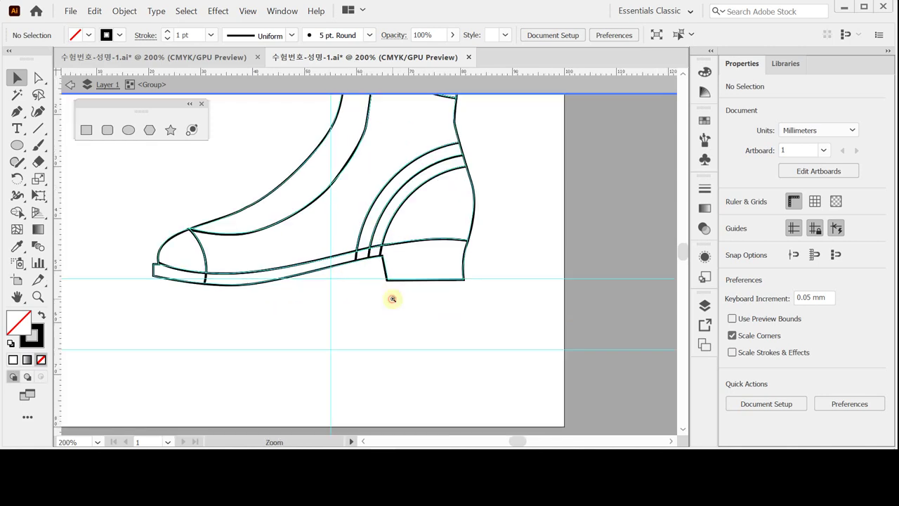
scroll(392, 300, left, 1)
scroll(394, 303, up, 1)
key(v)
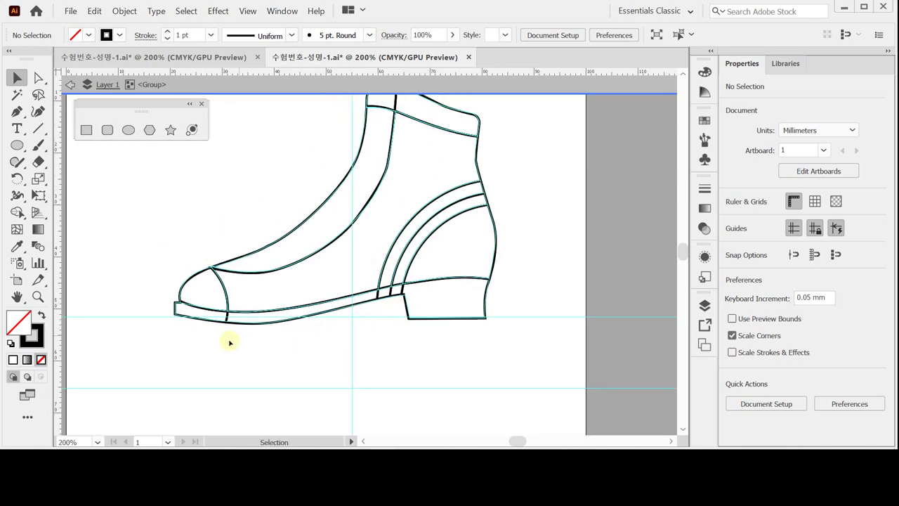
click(241, 314)
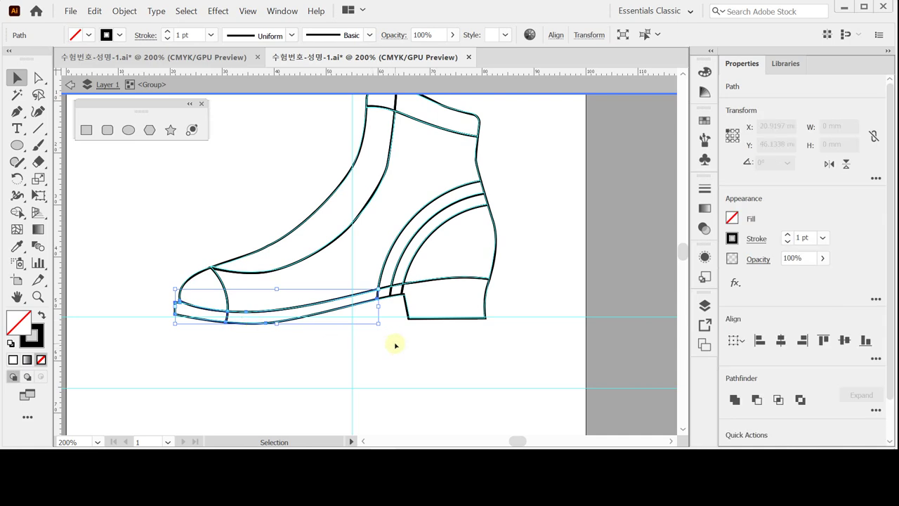
drag(385, 307, 438, 295)
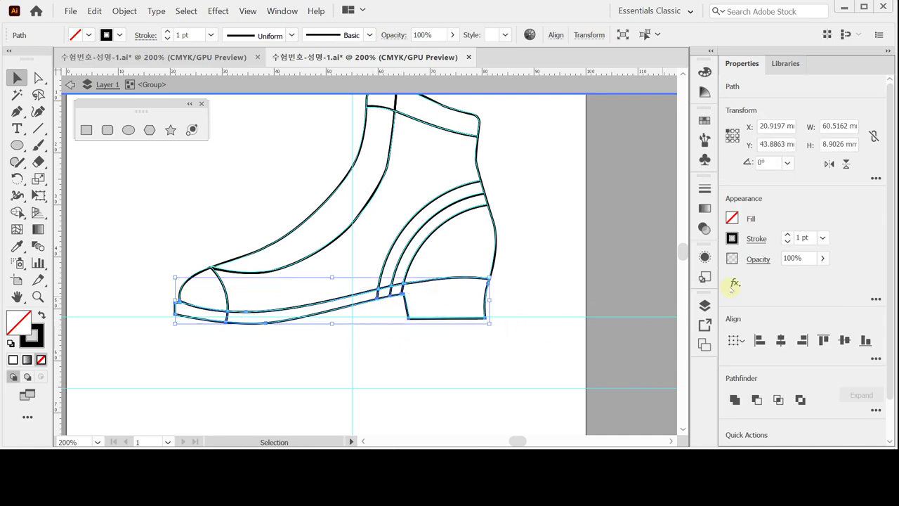
click(735, 398)
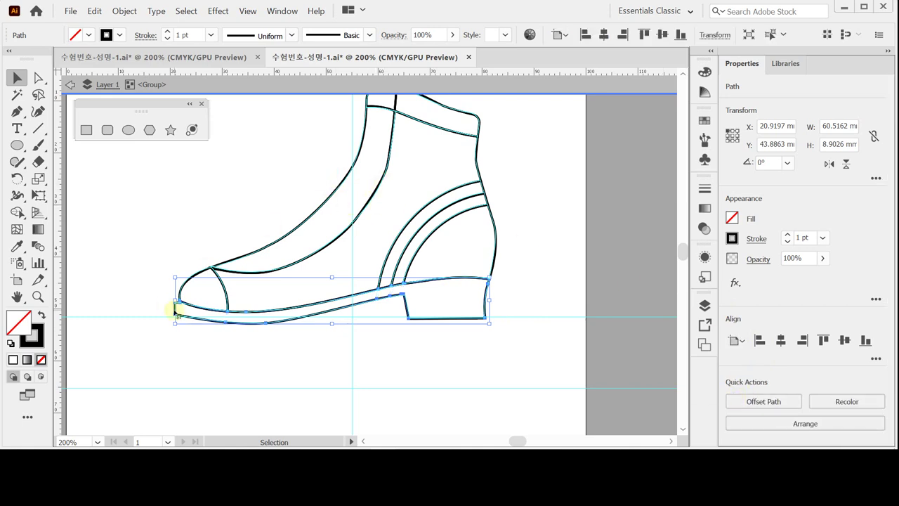
Step: Give the united sole and heel block a black fill with no stroke, and display the full CMYK color sliders
click(41, 315)
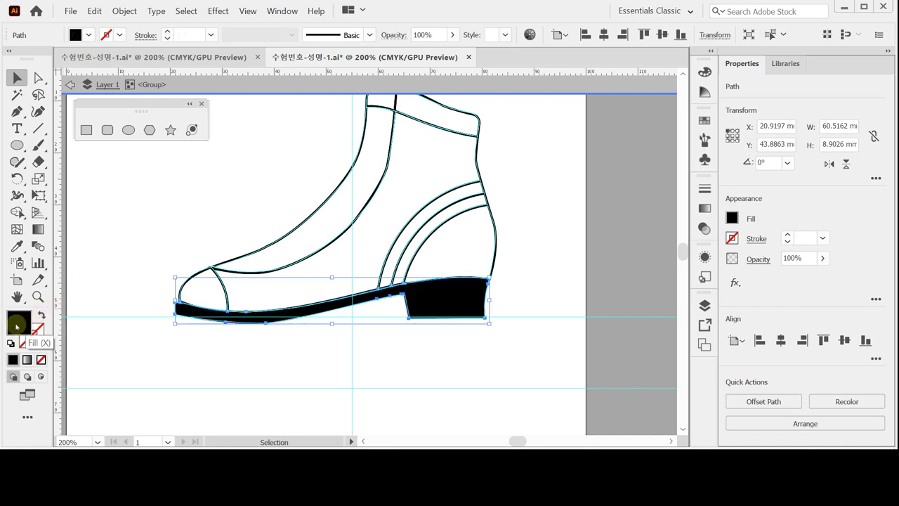
drag(703, 71, 552, 116)
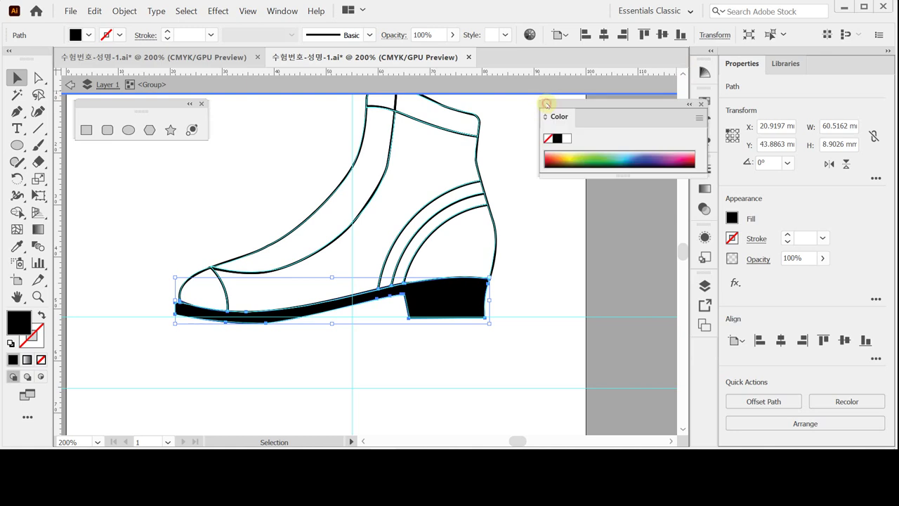
double_click(555, 115)
double_click(555, 113)
drag(563, 106, 543, 106)
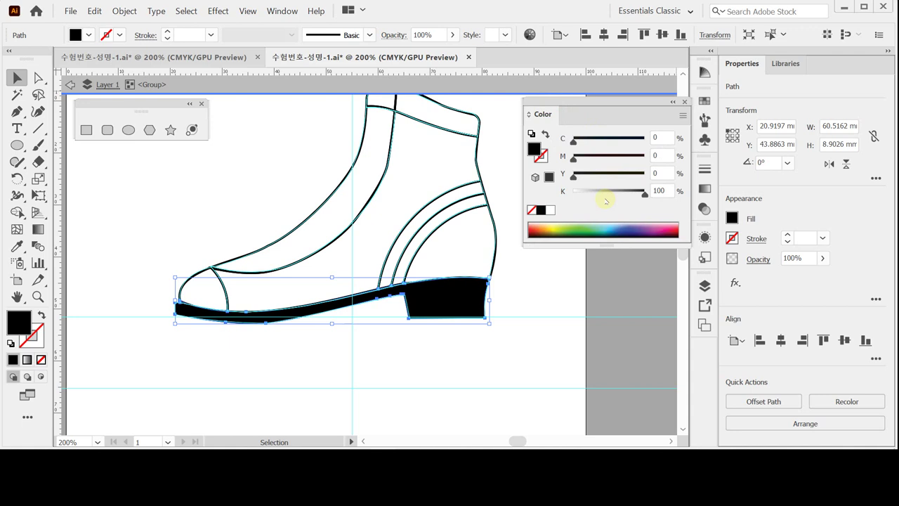
scroll(421, 194, up, 2)
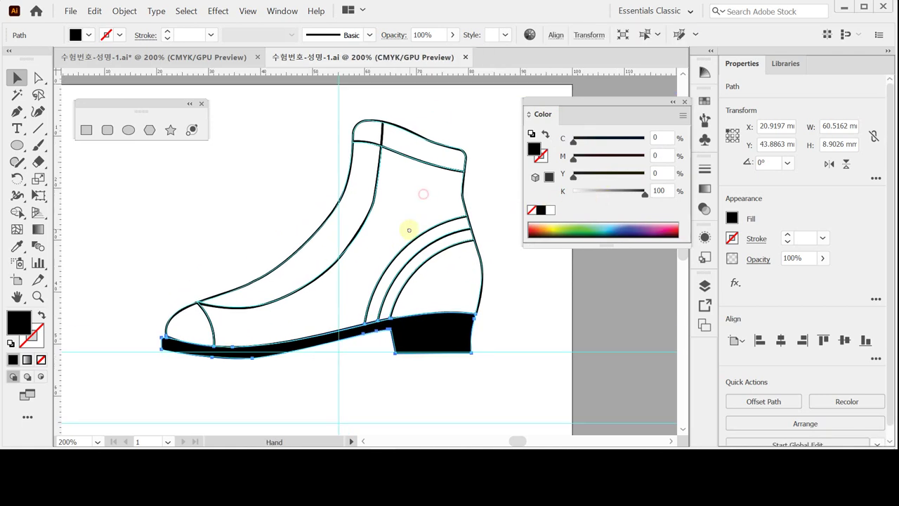
Step: Isolate the boot group again and unite the two ankle cuff pieces into one shape
double_click(426, 323)
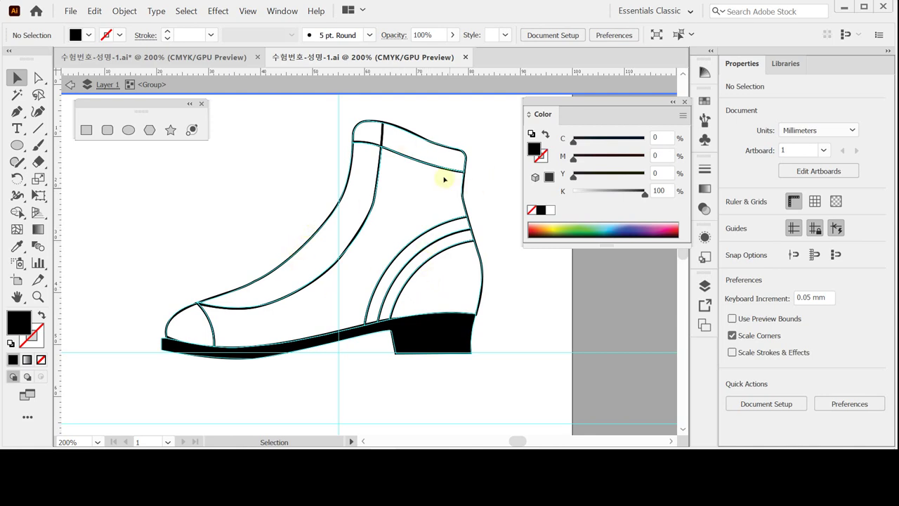
click(398, 131)
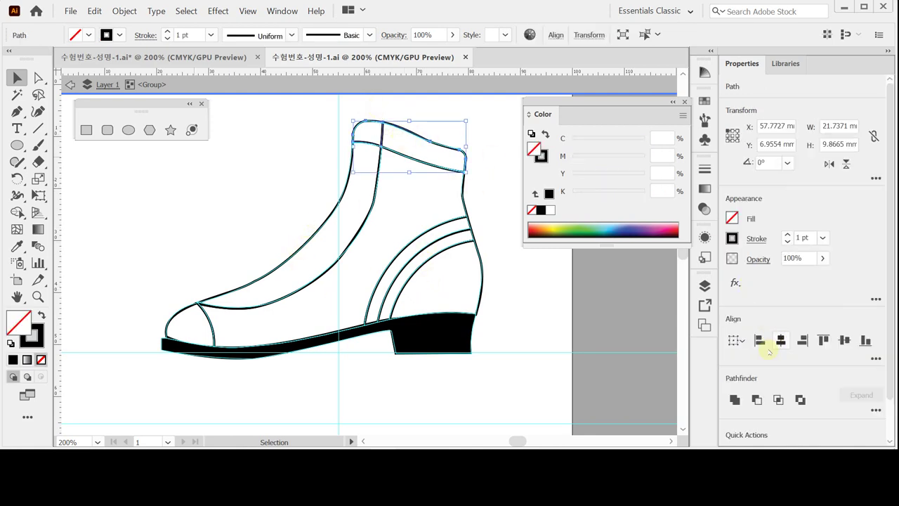
click(735, 398)
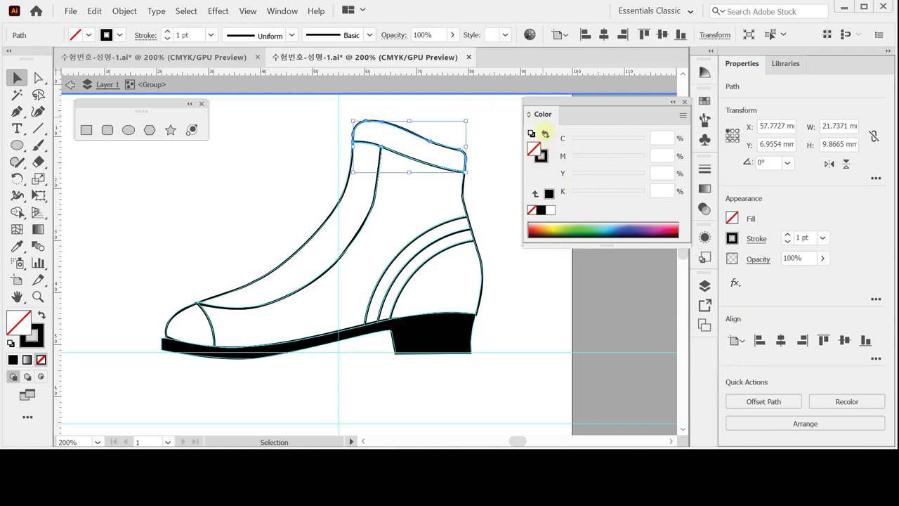
Step: Fill the united ankle cuff with C0 M50 Y30 K10 and no stroke, then leave group isolation
click(545, 136)
click(658, 139)
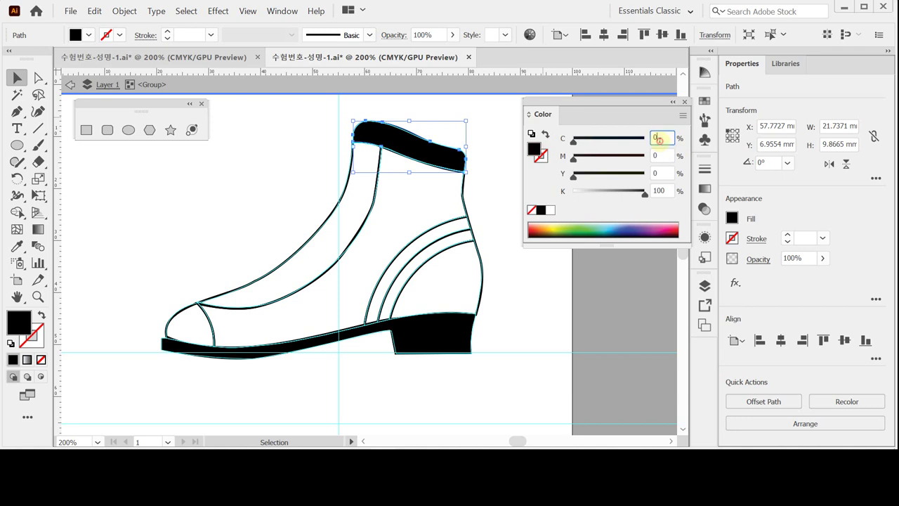
key(Tab)
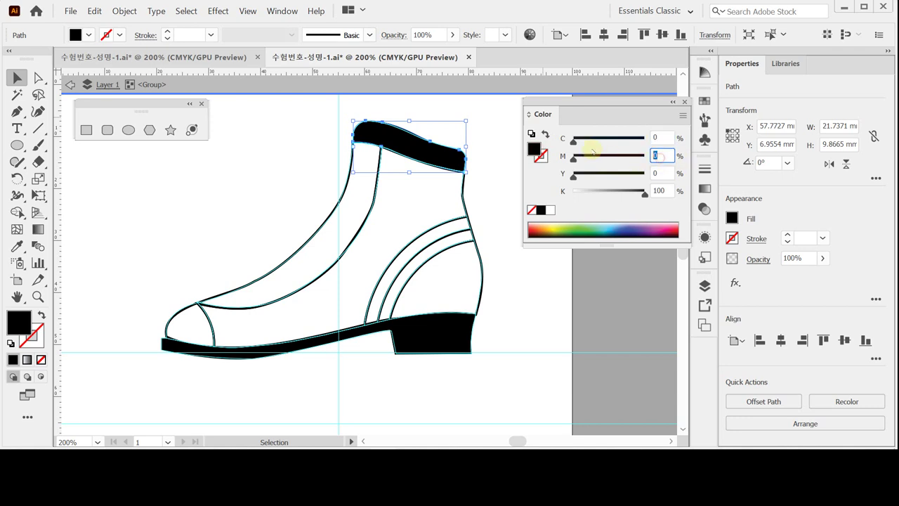
text(50)
key(Tab)
text(30)
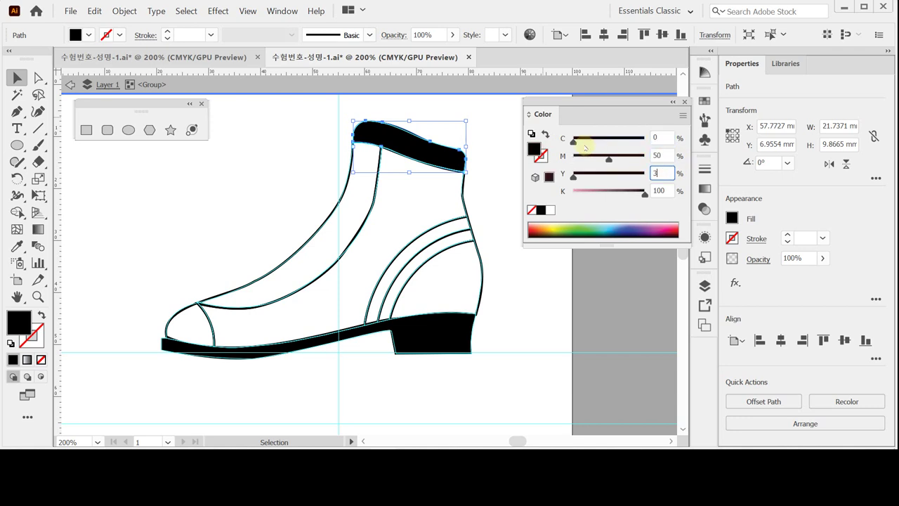
key(Tab)
text(10)
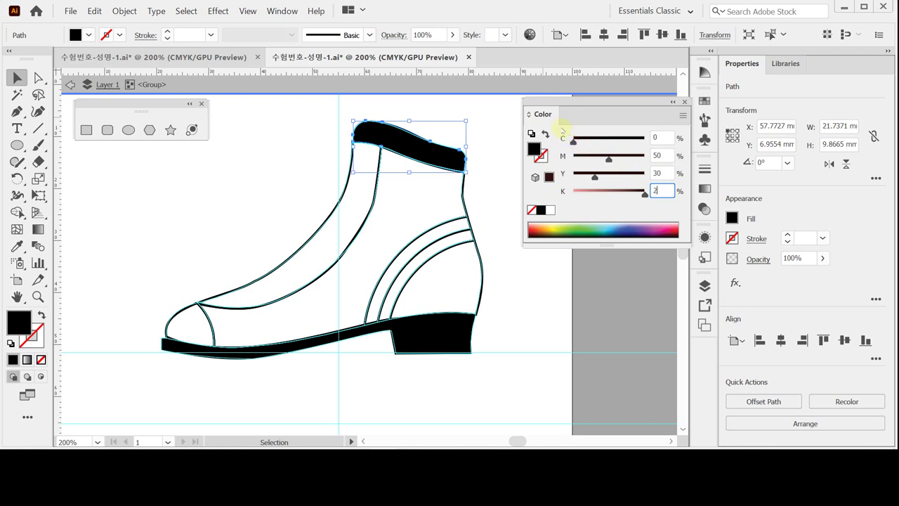
key(Return)
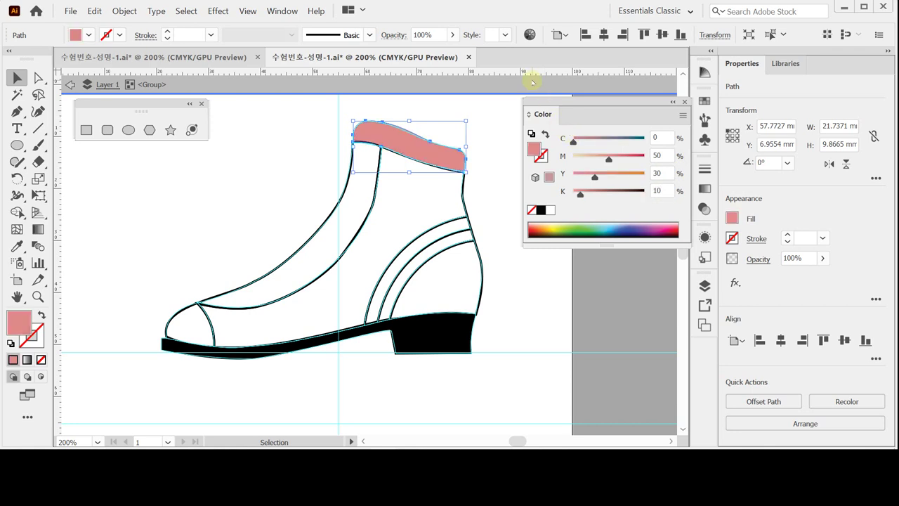
click(532, 82)
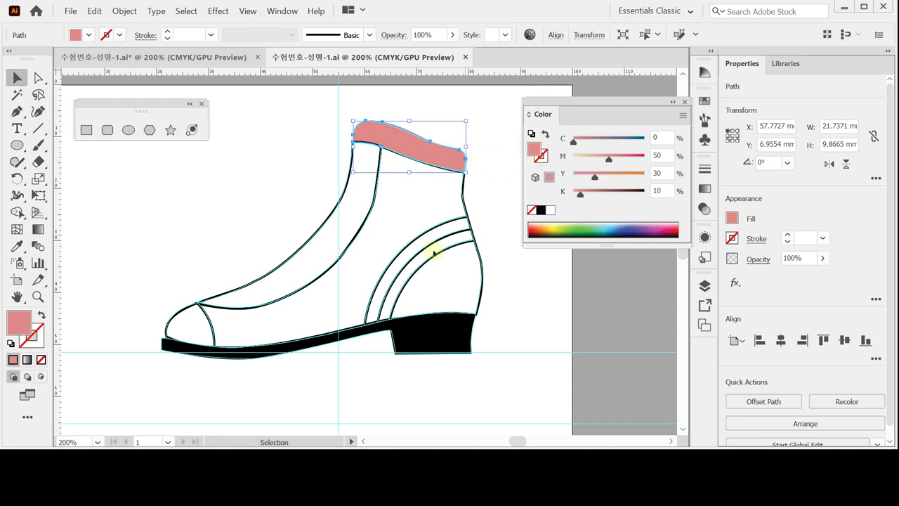
Step: Isolate the boot group and fill the large middle panel and the inner curved heel band with C0 M30 Y10 K0
click(364, 270)
click(457, 173)
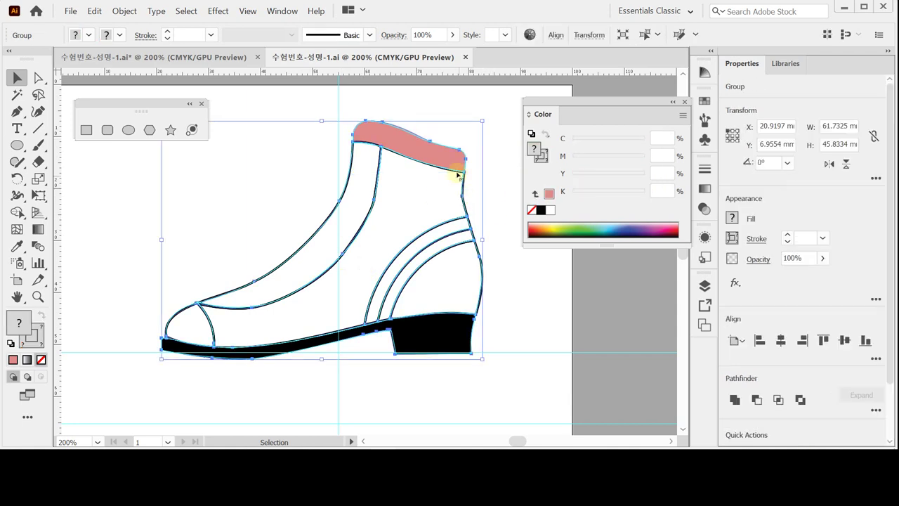
double_click(457, 157)
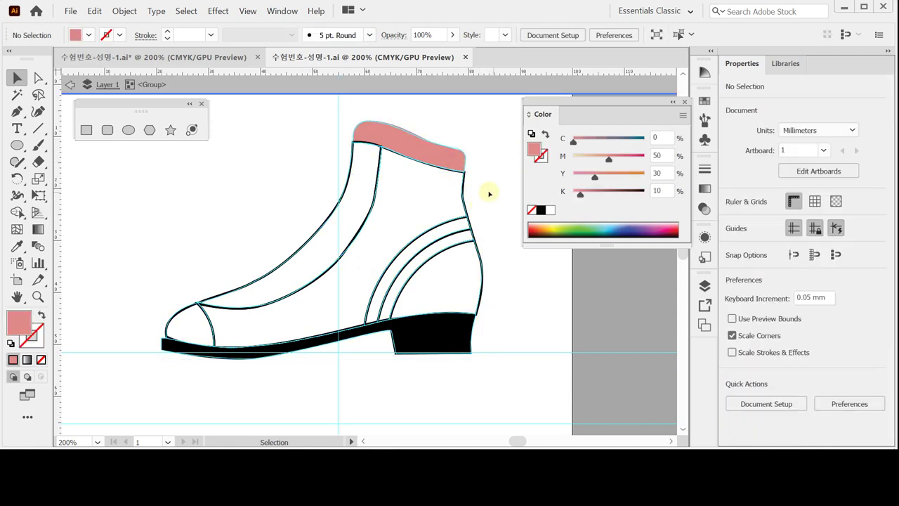
click(446, 196)
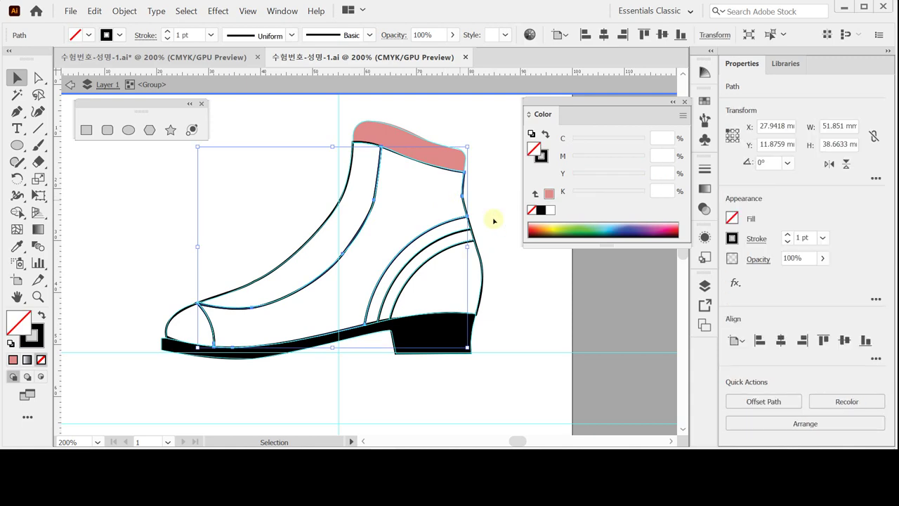
shift+click(474, 235)
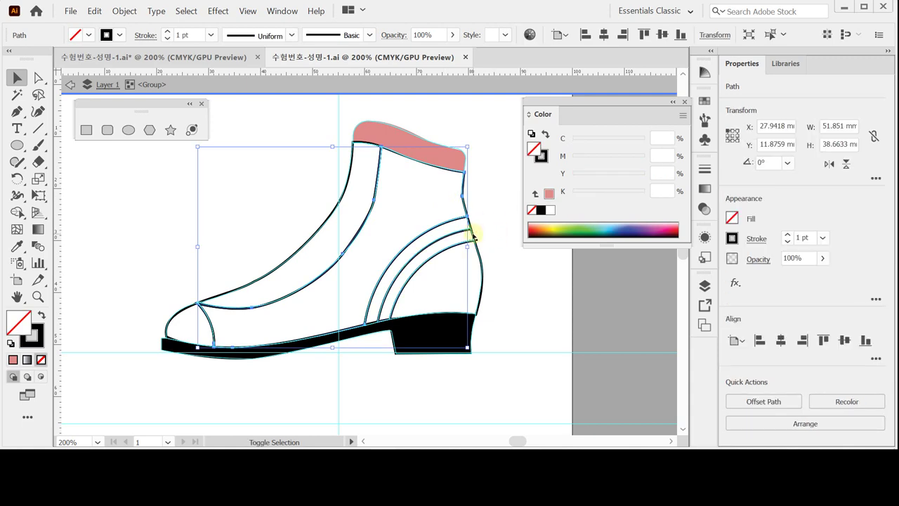
shift+click(474, 236)
click(546, 174)
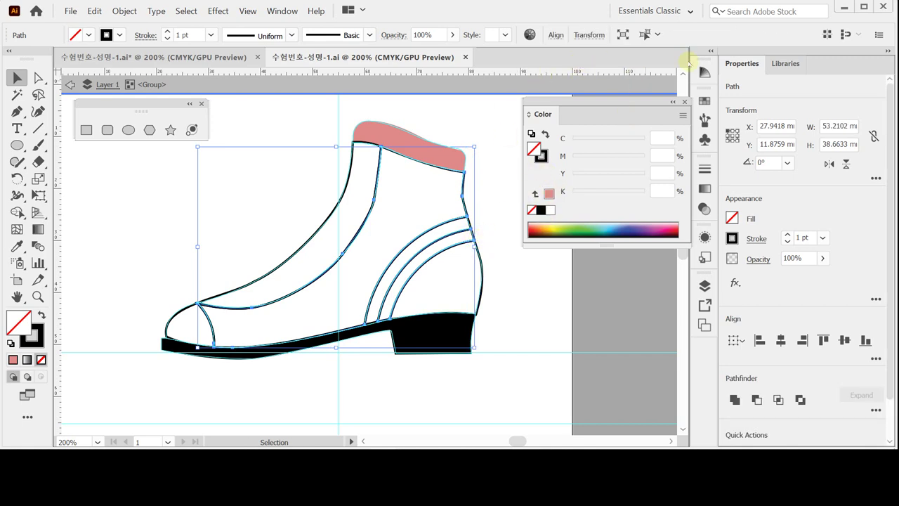
click(548, 195)
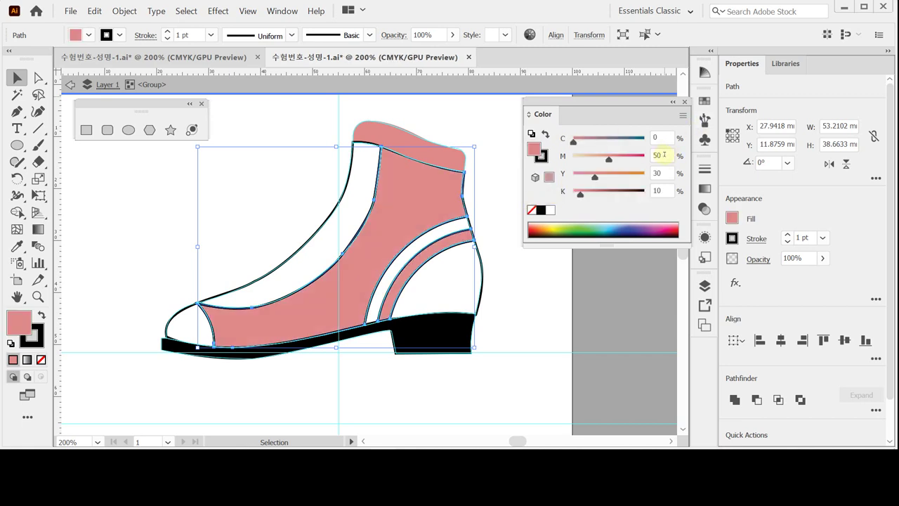
drag(664, 155, 624, 159)
text(30)
key(Tab)
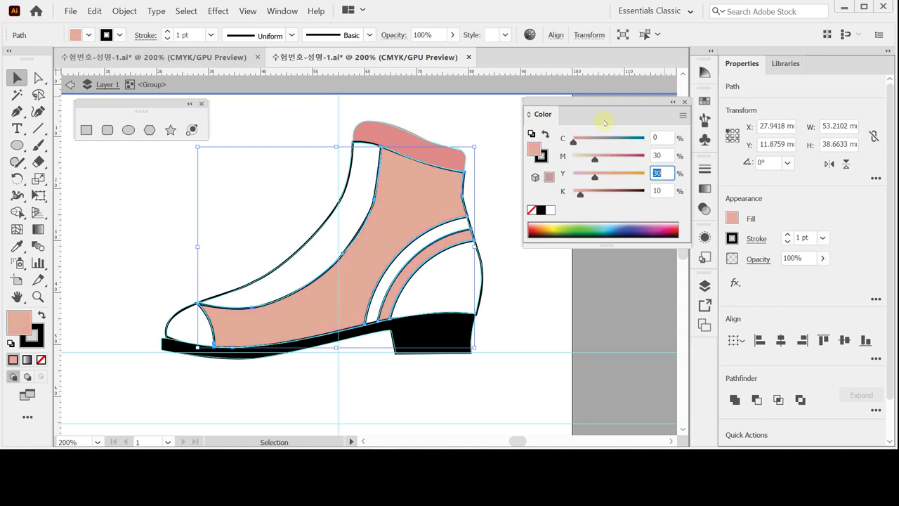
text(10)
key(Tab)
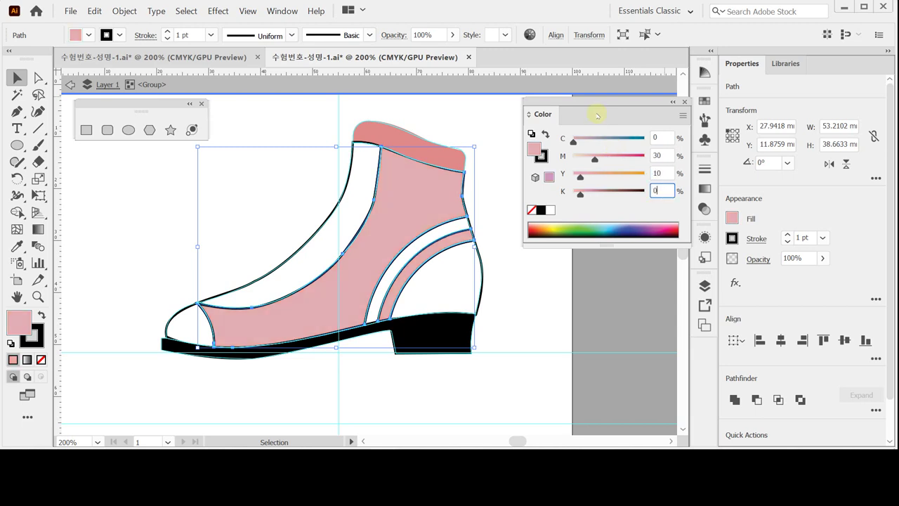
text(0)
key(Return)
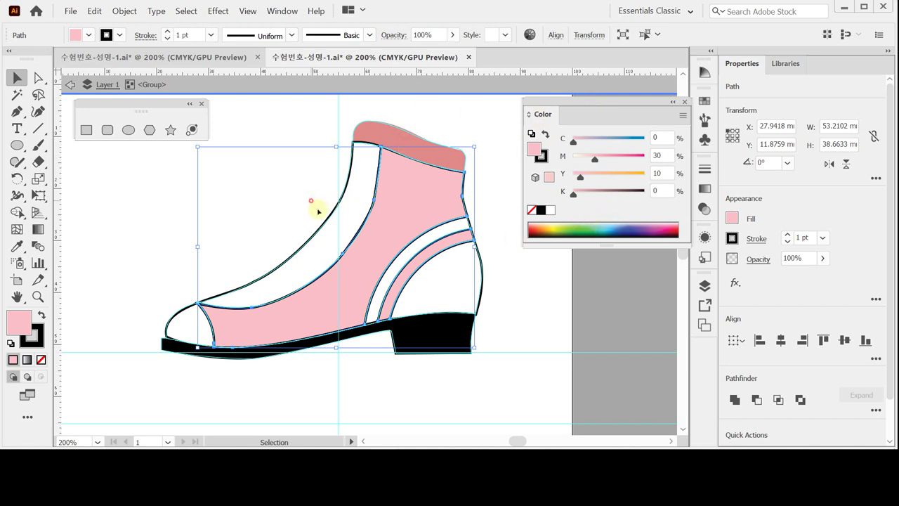
Step: Fill the front strip, the toe cap and the outer curved heel band with C20 M30 Y0 K0
click(323, 242)
shift+click(181, 323)
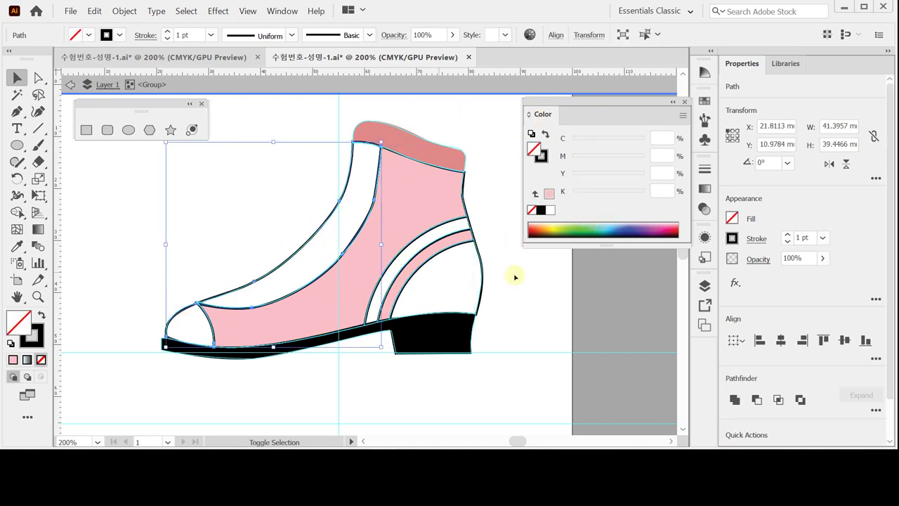
shift+click(470, 223)
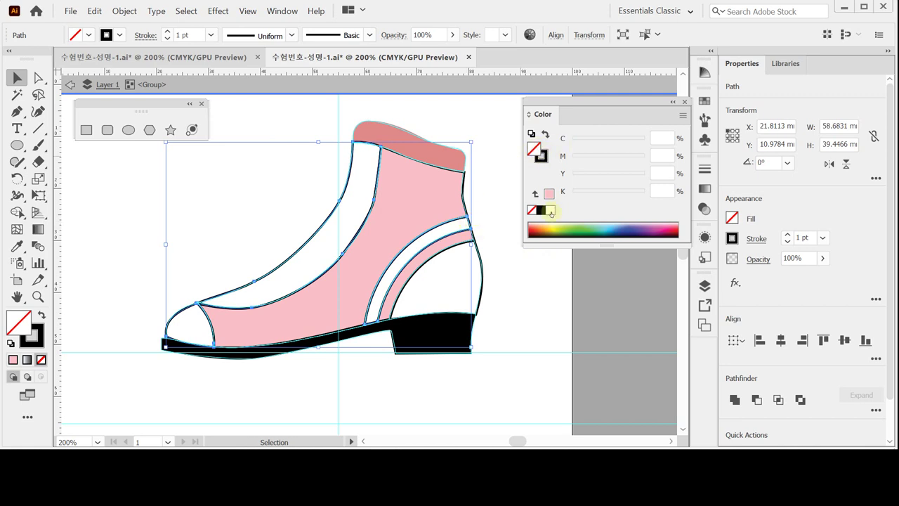
click(551, 210)
click(661, 138)
text(20)
key(Tab)
text(30)
key(Return)
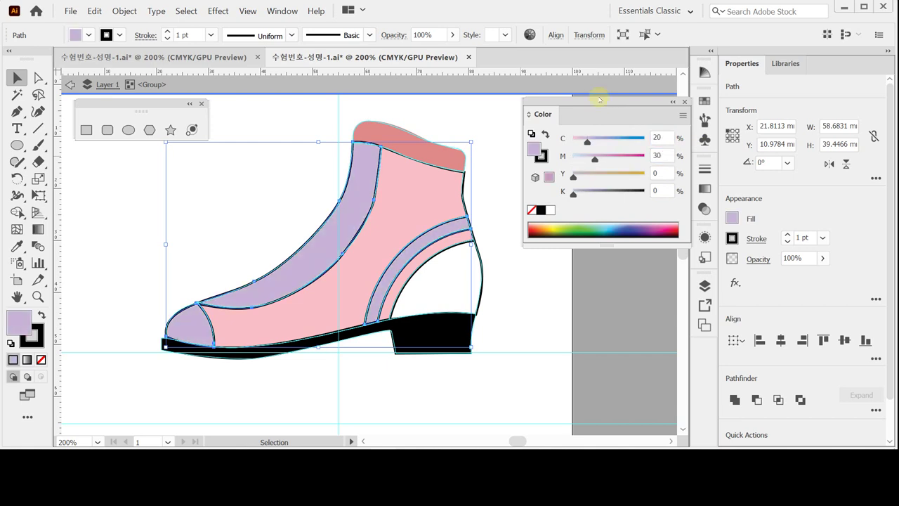
Step: Fill the rounded heel panel above the heel block with C40 M70 Y60 K30
click(463, 286)
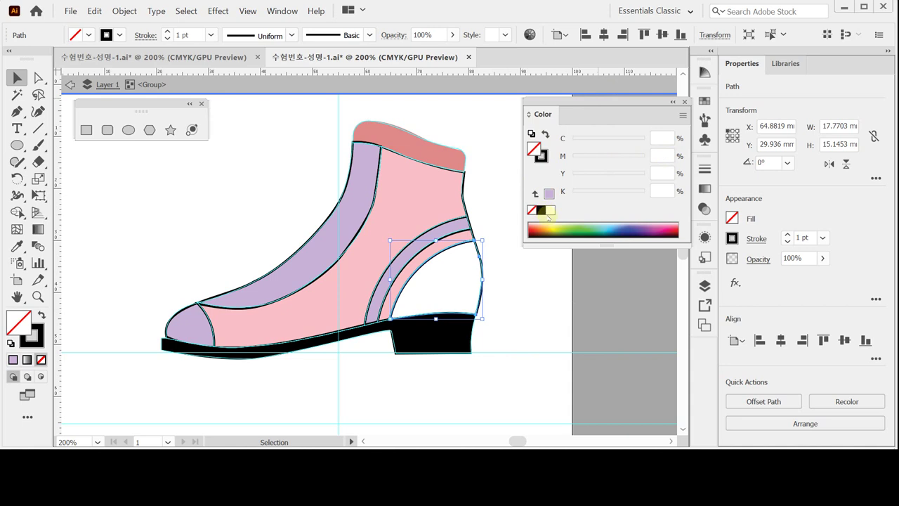
click(550, 210)
click(661, 139)
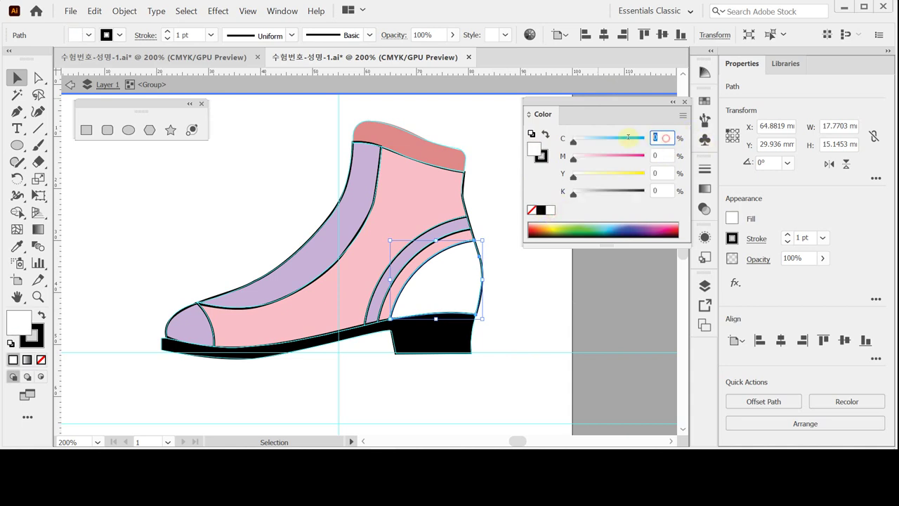
text(40)
key(Tab)
text(70)
key(Tab)
text(60)
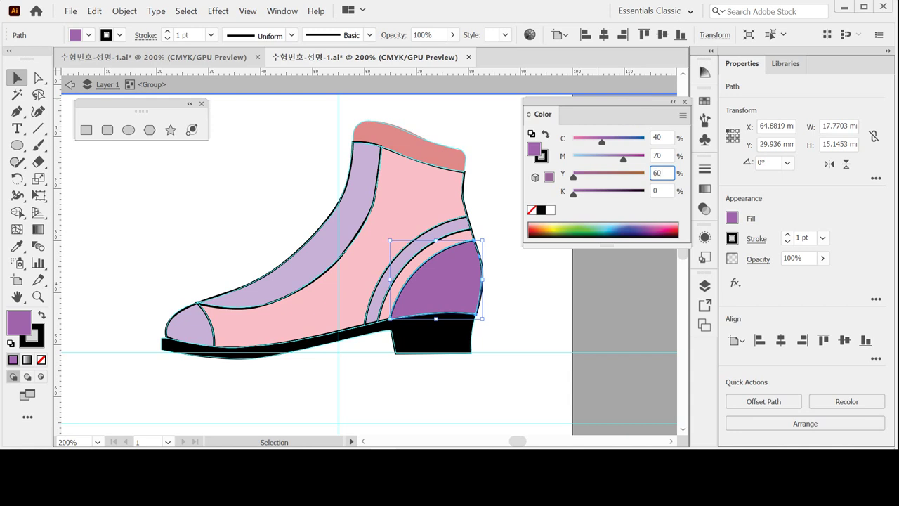
key(Tab)
text(30)
key(Tab)
click(636, 110)
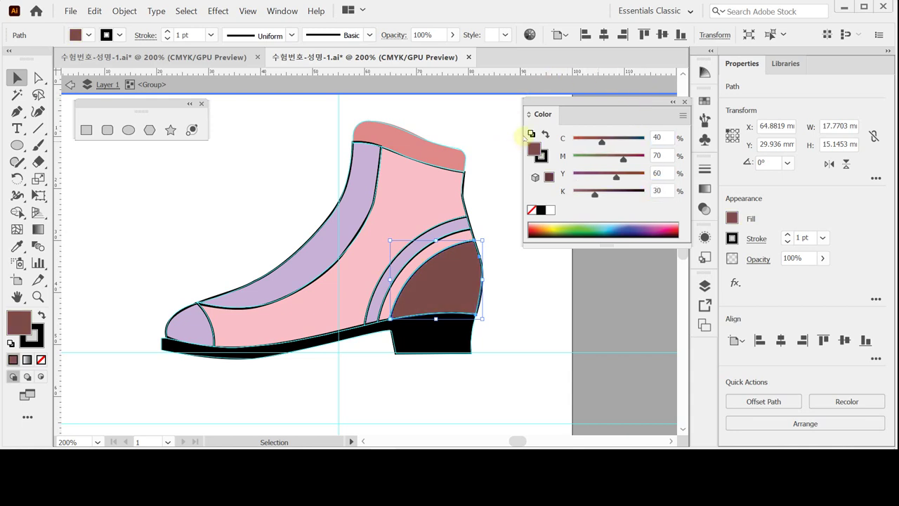
Step: Remove the stroke from all parts of the boot, leave group isolation and save the document
key(ctrl+a)
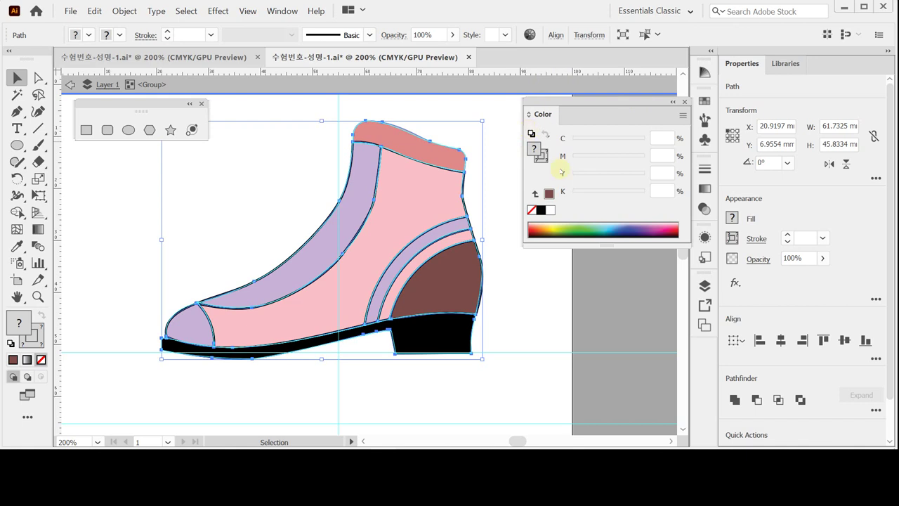
click(543, 158)
click(531, 209)
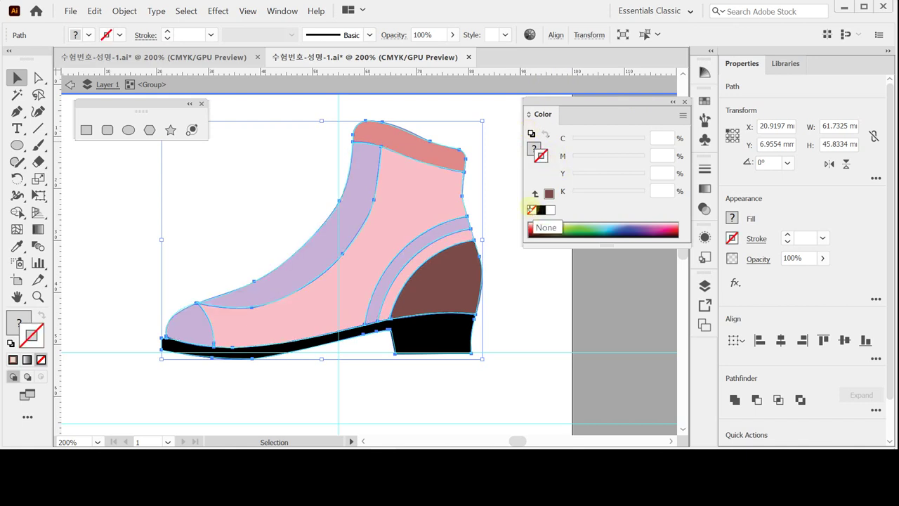
key(Escape)
key(ctrl+s)
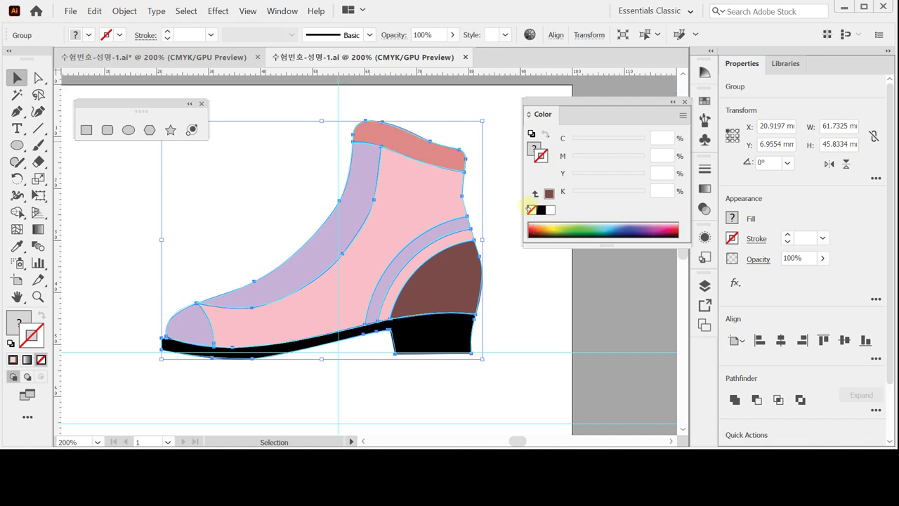
Step: Isolate the boot group, select the ankle cuff and paste a copy of it directly in front
key(space)
ctrl+click(464, 188)
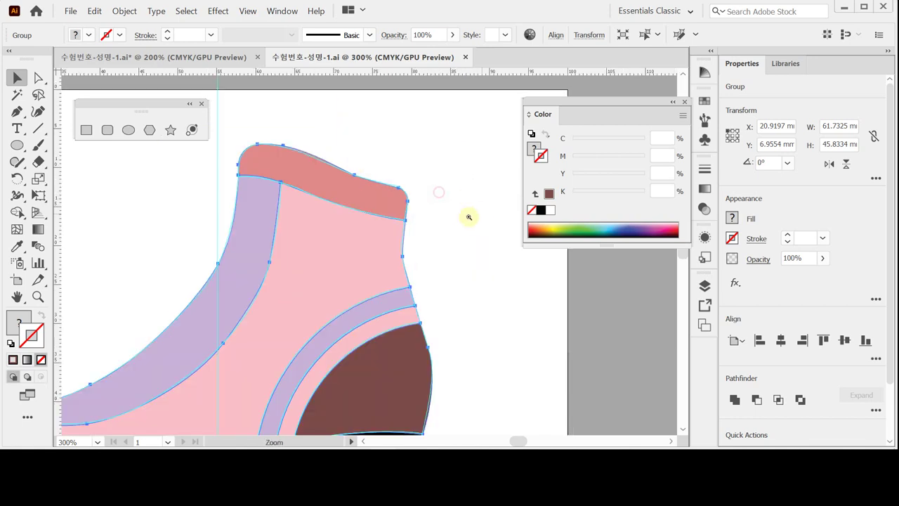
ctrl+click(336, 186)
drag(382, 191, 361, 181)
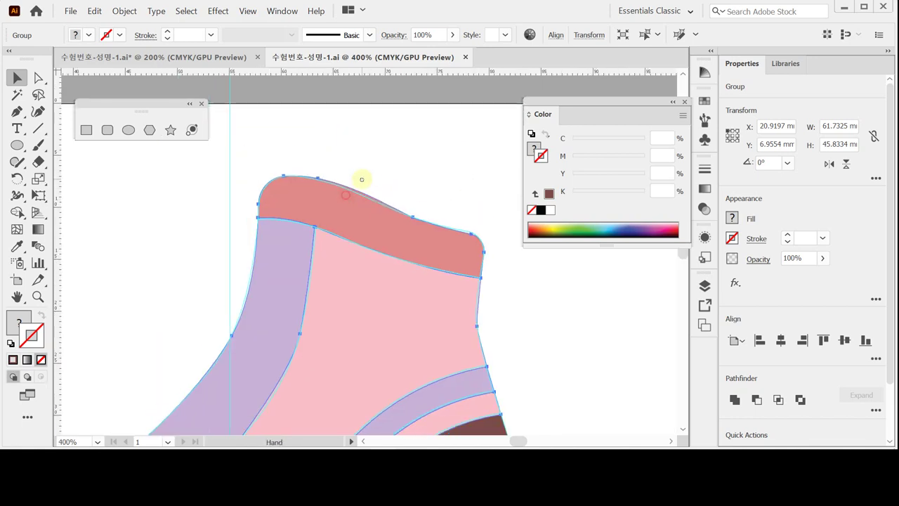
click(397, 124)
click(384, 213)
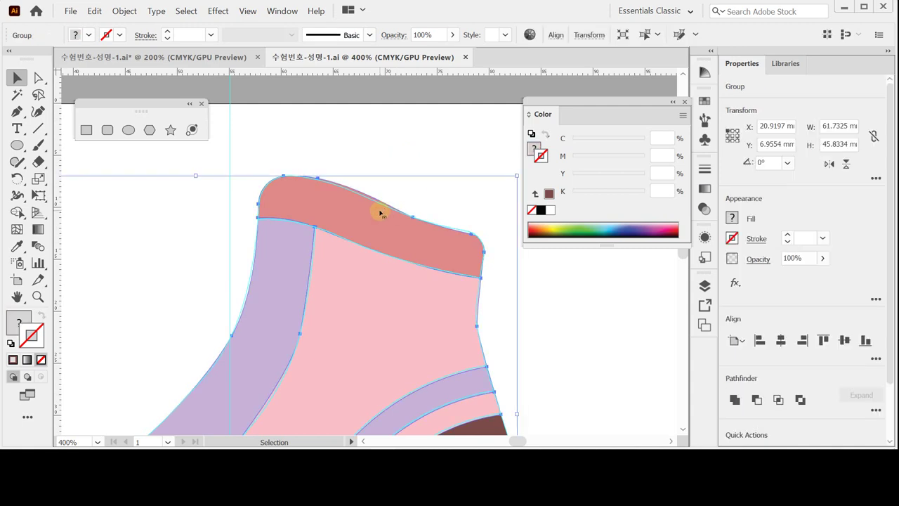
double_click(380, 212)
click(380, 212)
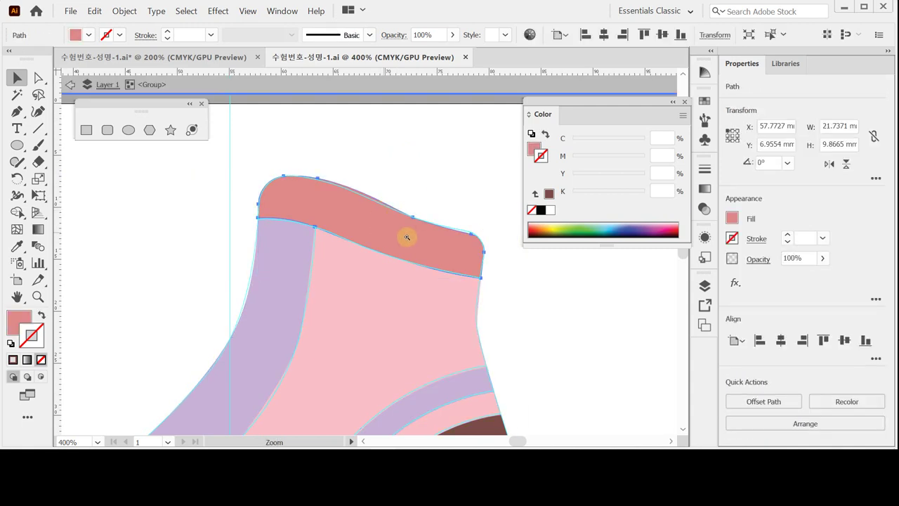
key(ctrl+plus)
click(429, 288)
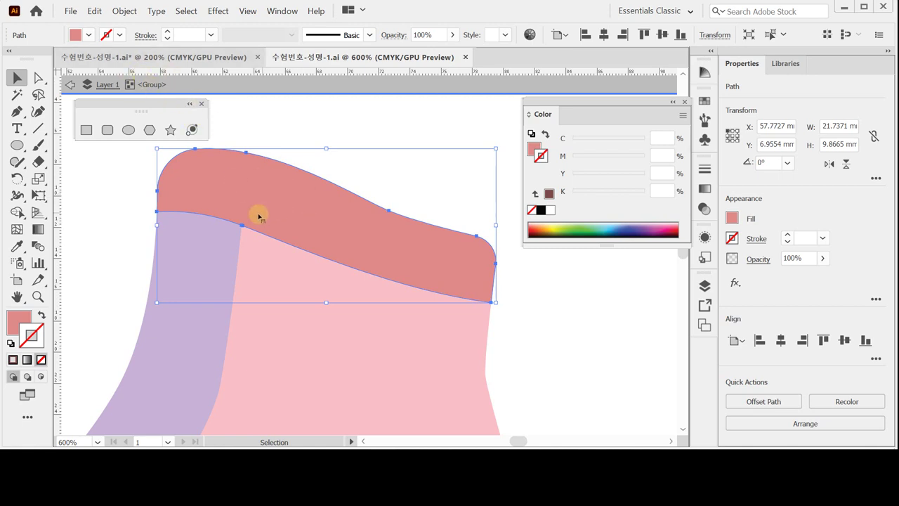
key(a)
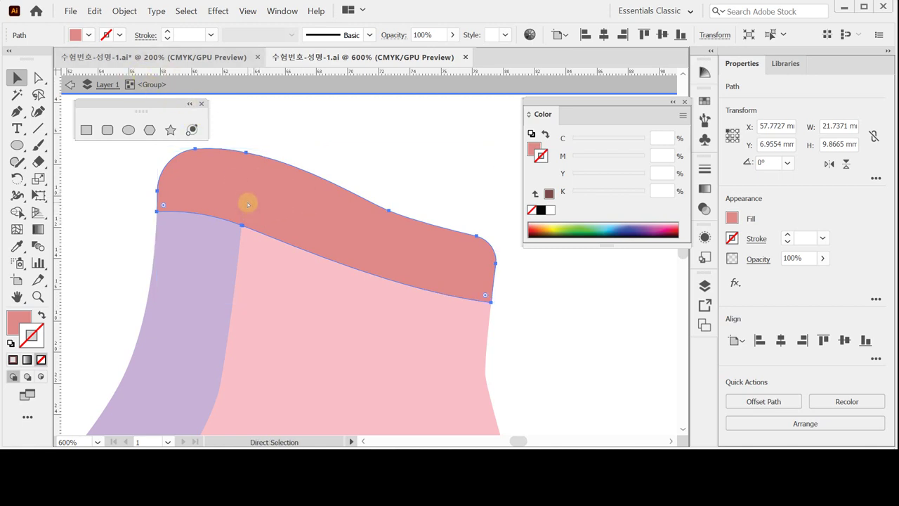
key(v)
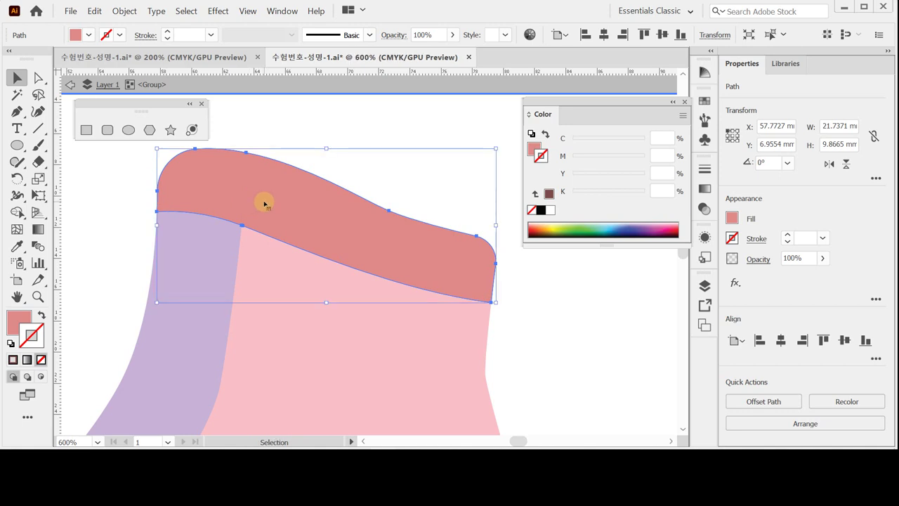
click(94, 10)
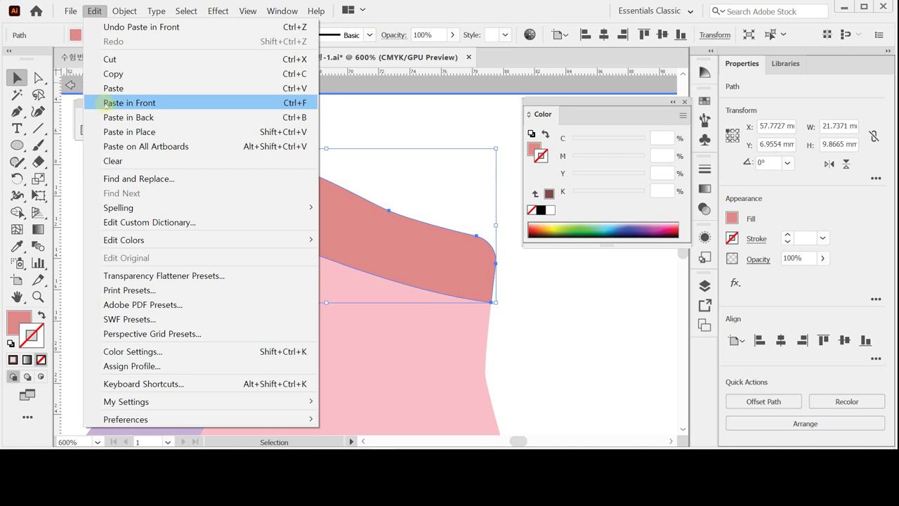
click(423, 14)
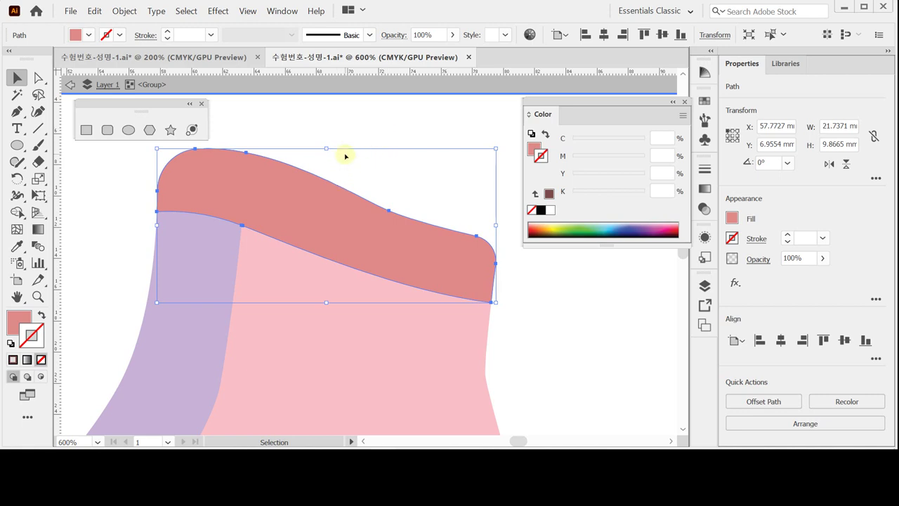
key(a)
key(v)
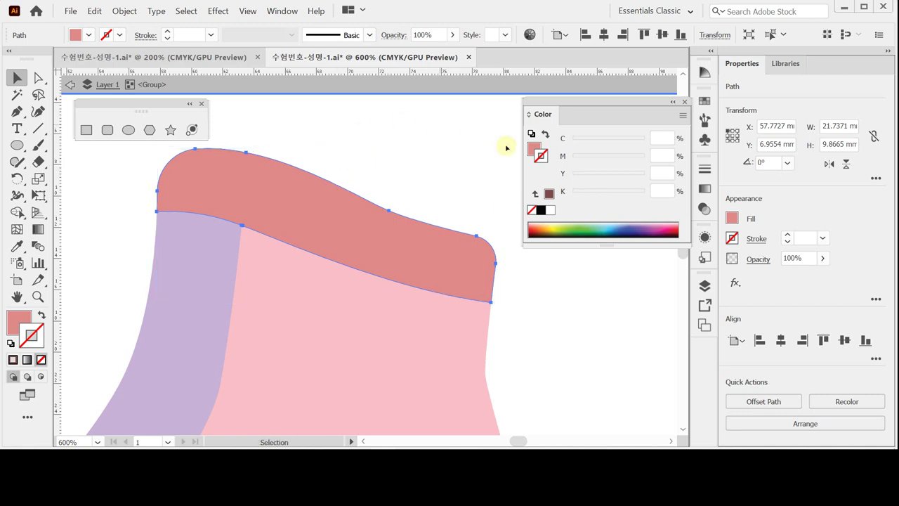
Step: Remove the fill from the ankle cuff copy and give it a black 1 pt stroke
click(543, 157)
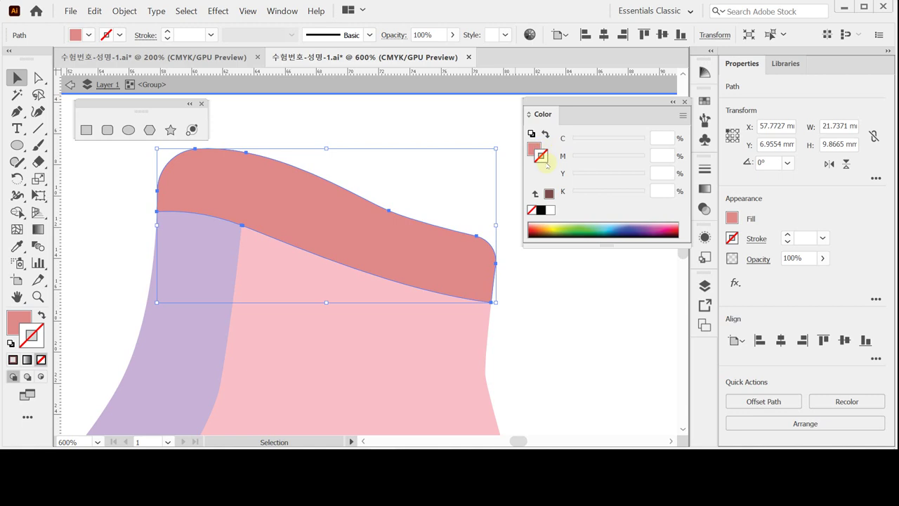
click(546, 134)
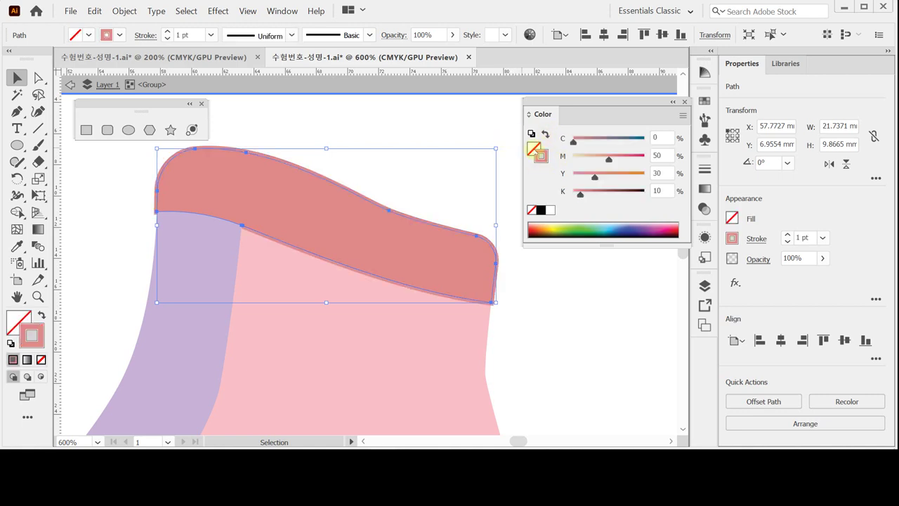
click(540, 155)
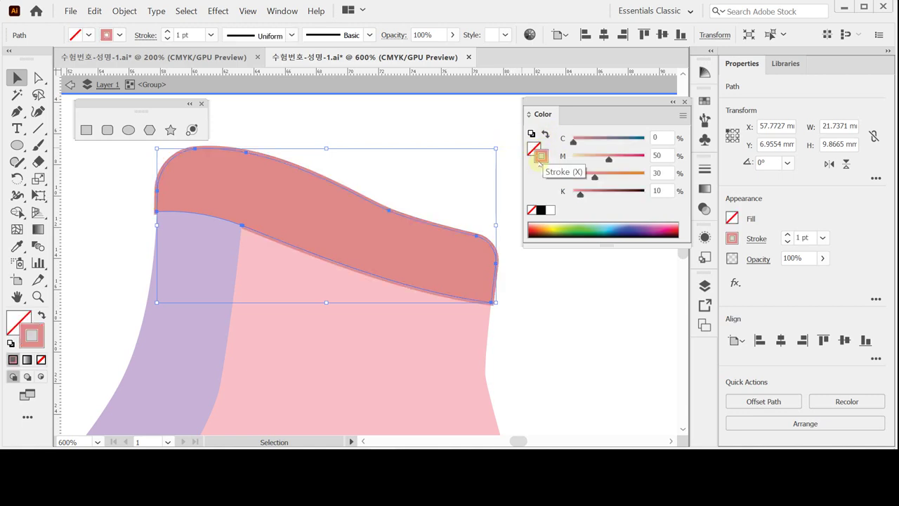
click(540, 210)
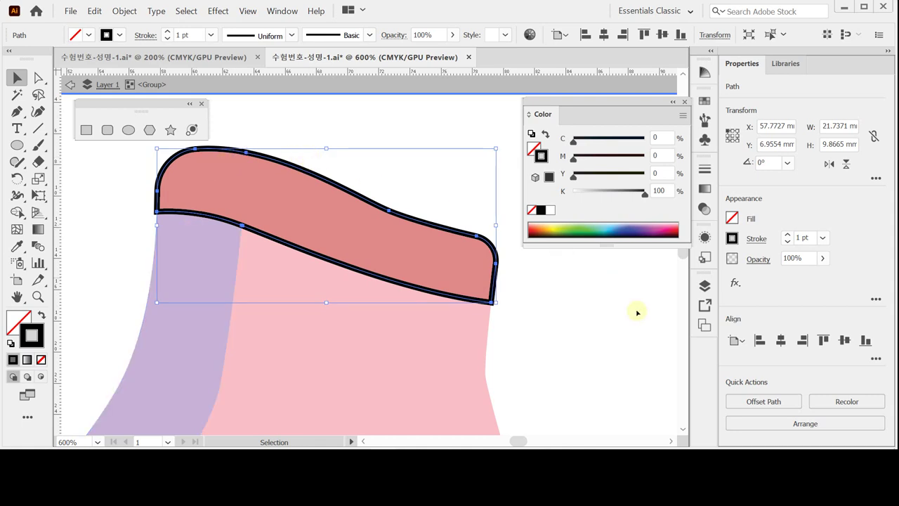
right_click(467, 237)
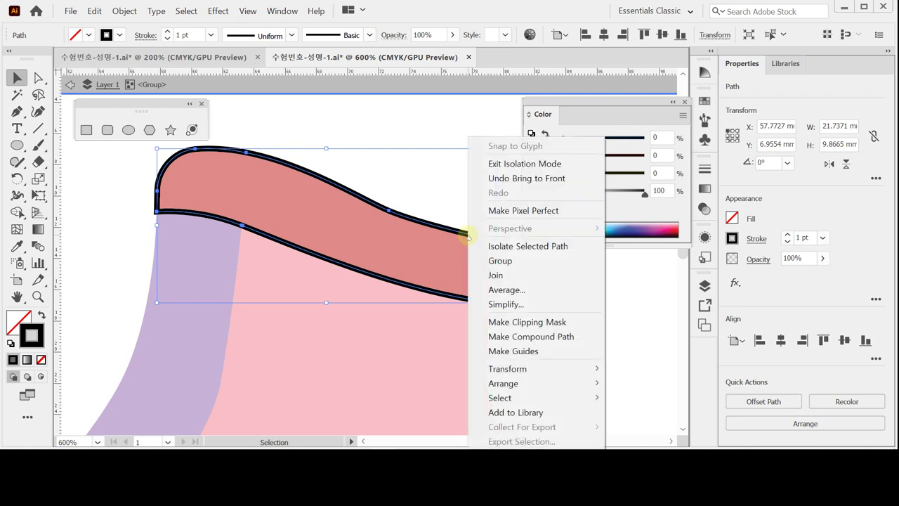
mouse_move(532, 383)
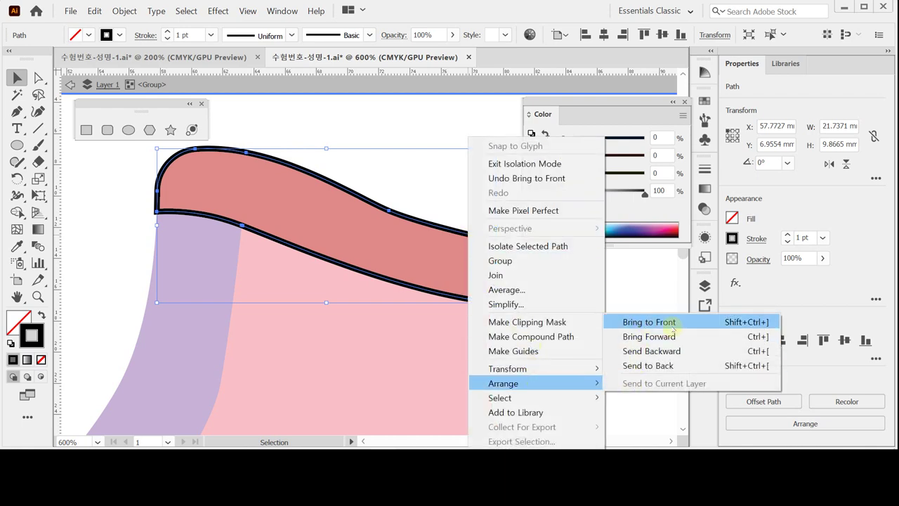
click(872, 263)
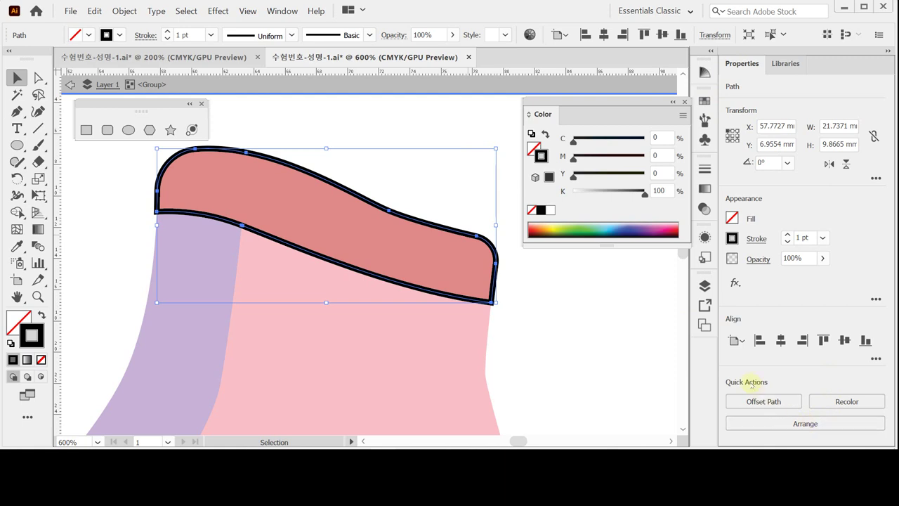
click(800, 423)
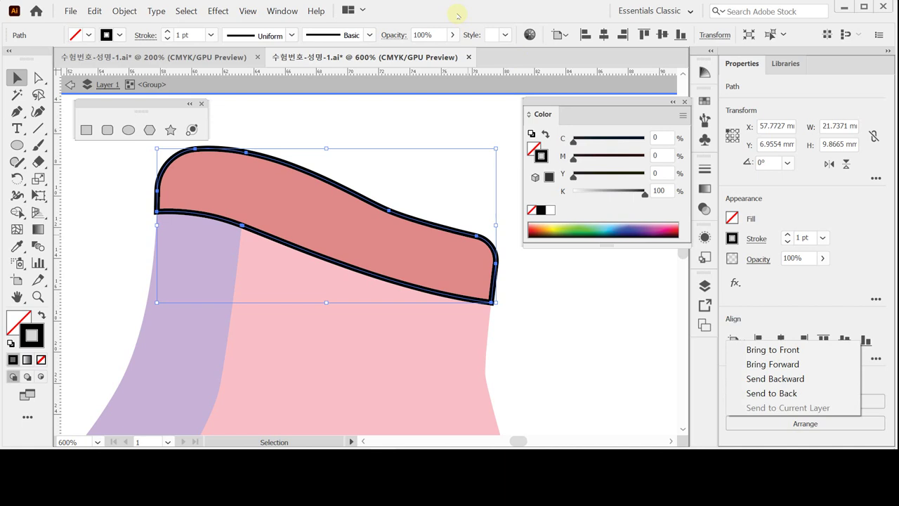
click(457, 14)
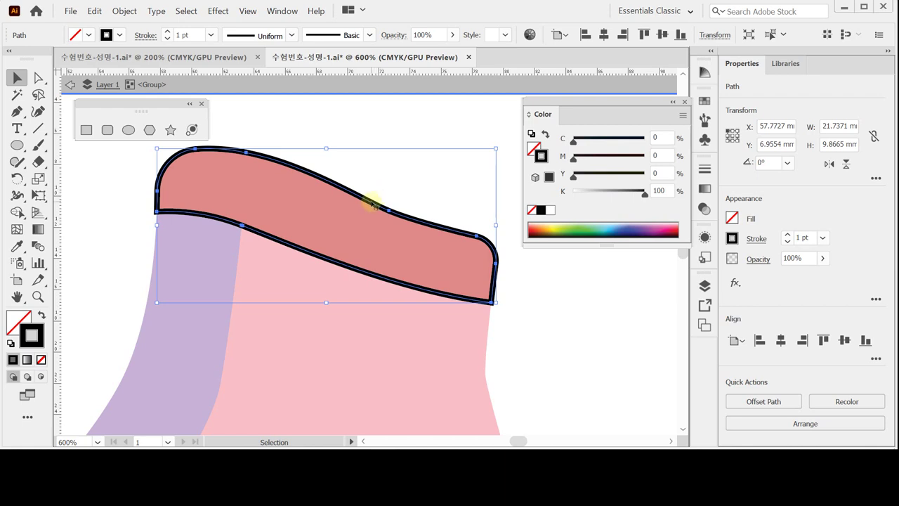
Step: Isolate the black-outlined cuff path and try to marquee-select only its upper anchor points
double_click(372, 204)
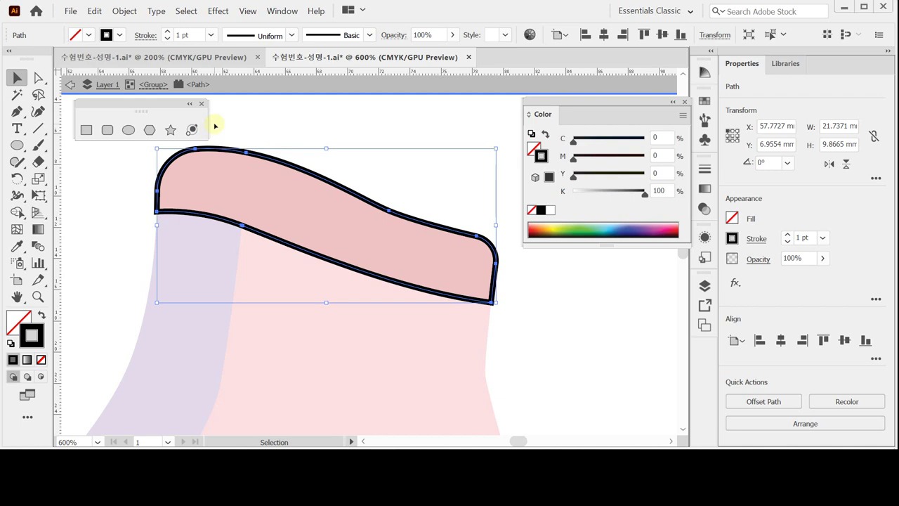
click(38, 77)
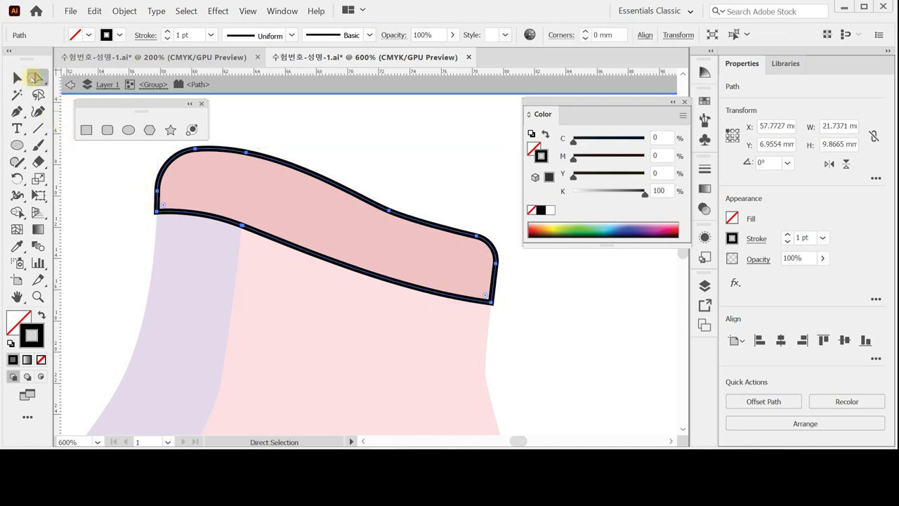
scroll(170, 245, up, 1)
drag(114, 153, 498, 301)
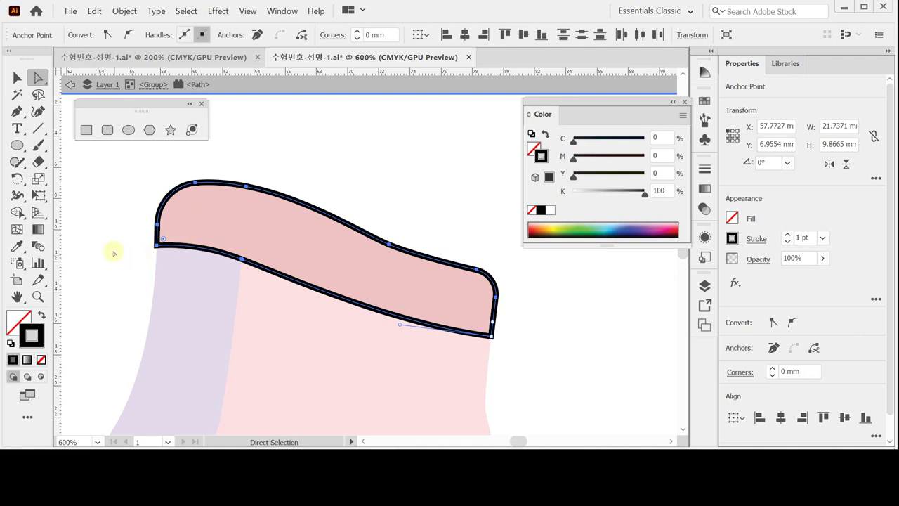
click(301, 168)
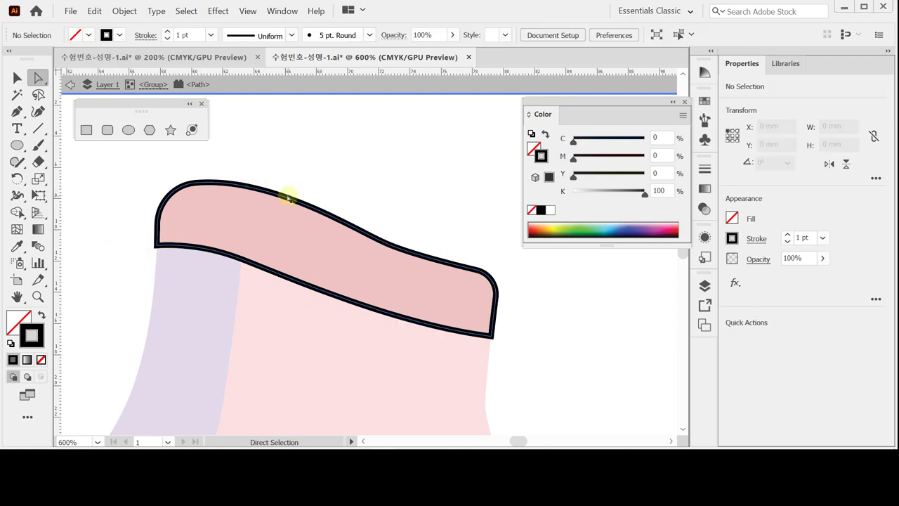
click(284, 191)
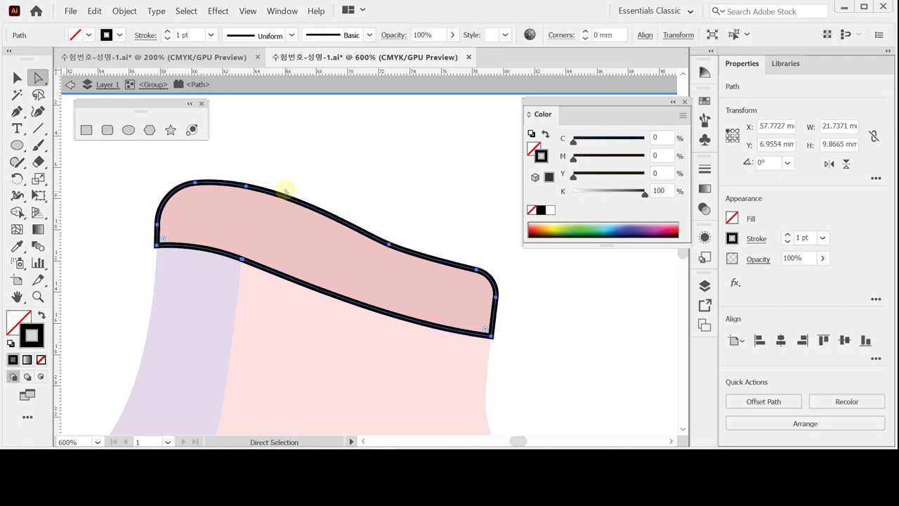
Step: Lasso and delete the cuff outline's upper anchor points, keeping only the lower edge line, then leave isolation and save the document
click(39, 95)
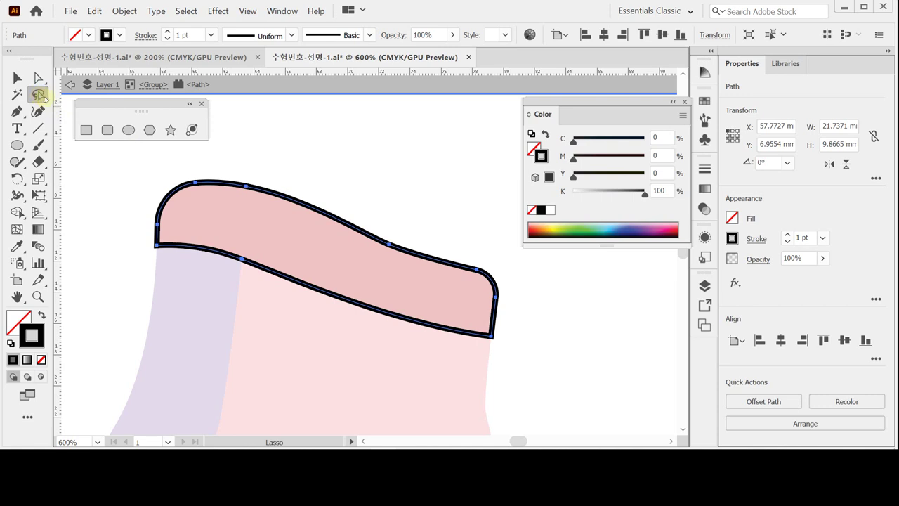
mouse_move(127, 195)
mouse_down()
mouse_move(139, 218)
mouse_move(166, 226)
mouse_move(125, 239)
mouse_move(124, 249)
mouse_move(178, 236)
mouse_move(257, 237)
mouse_move(338, 259)
mouse_move(446, 307)
mouse_move(500, 321)
mouse_move(518, 311)
mouse_move(514, 254)
mouse_move(407, 188)
mouse_move(258, 157)
mouse_move(173, 154)
mouse_move(119, 190)
mouse_move(103, 243)
mouse_up()
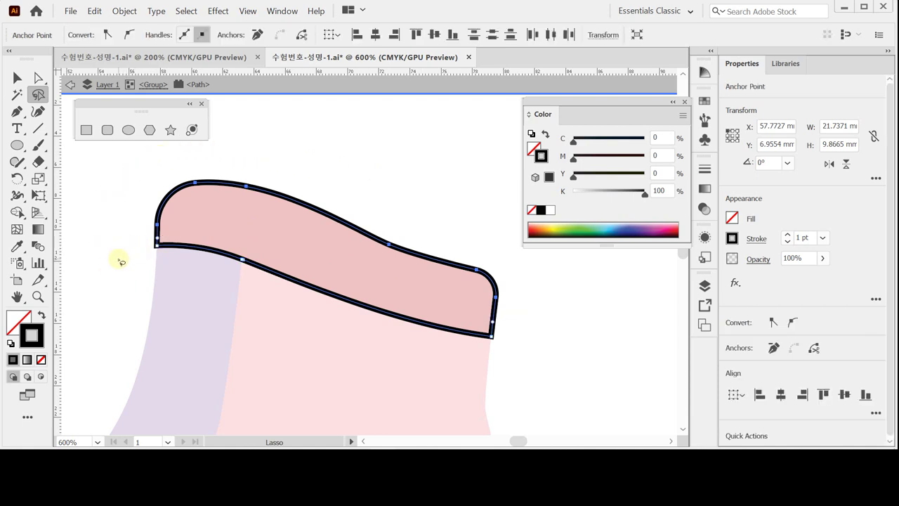
key(Delete)
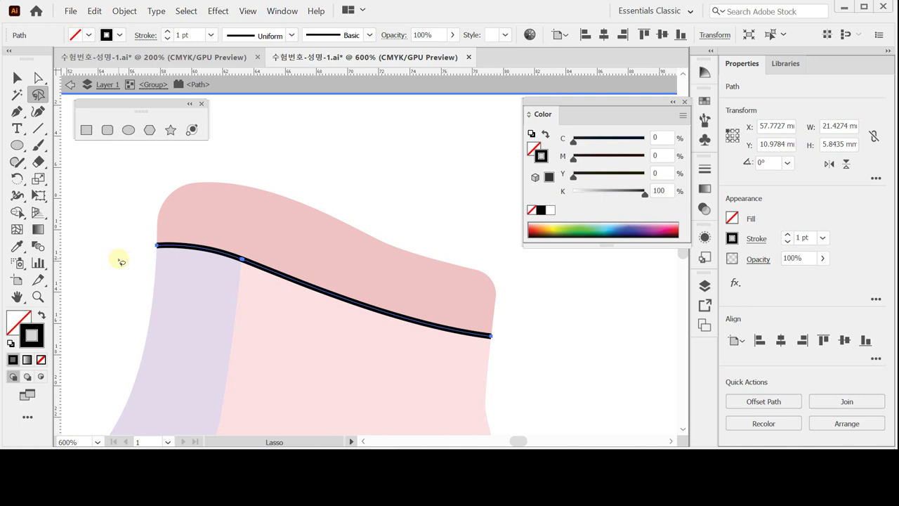
key(Escape)
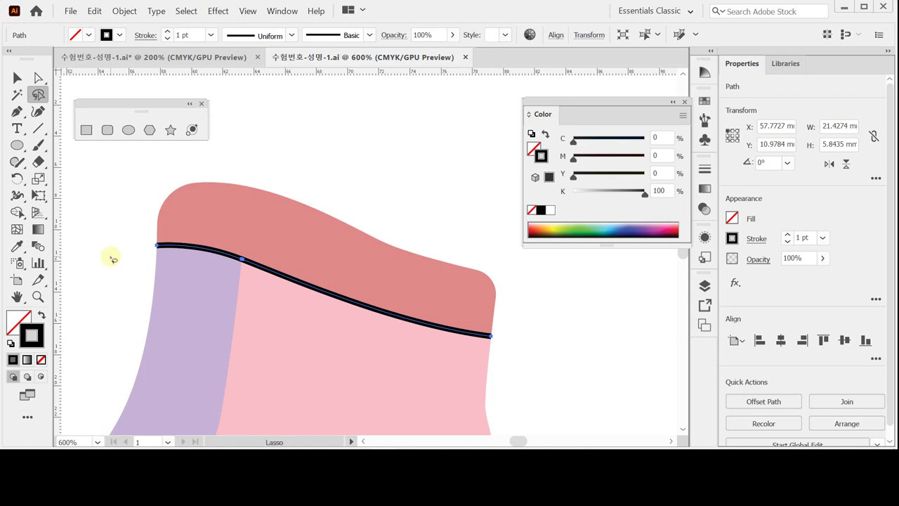
Step: Create a five-point star with radii of 5 mm and 2.5 mm on the pink boot shaft below the cuff
scroll(334, 291, down, 3)
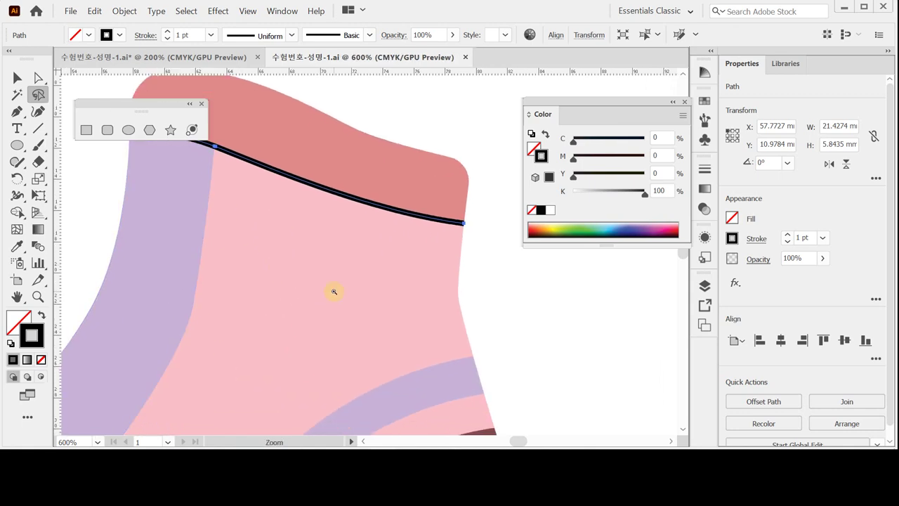
scroll(330, 295, down, 1)
scroll(365, 292, down, 1)
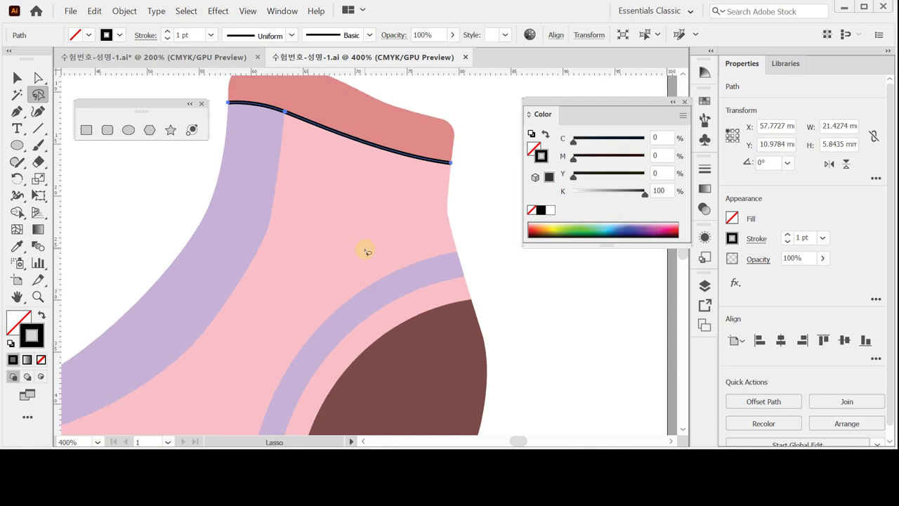
scroll(305, 217, up, 1)
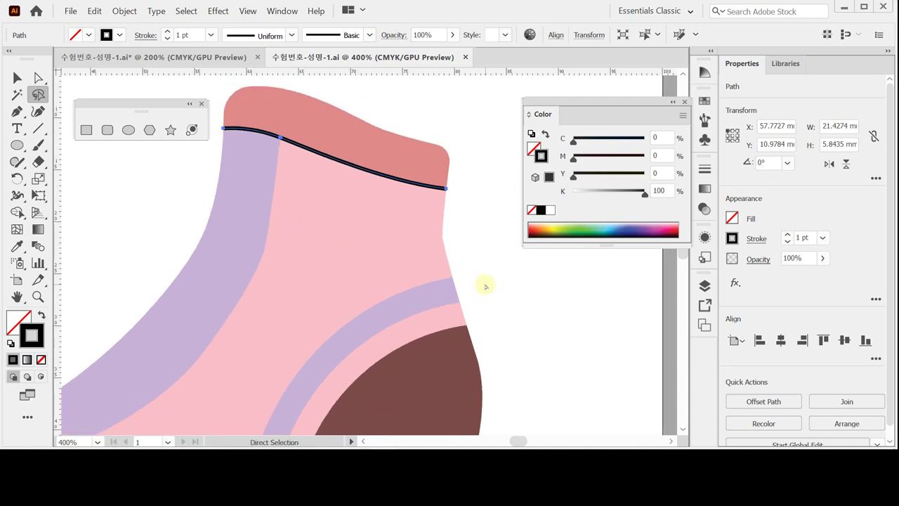
click(169, 131)
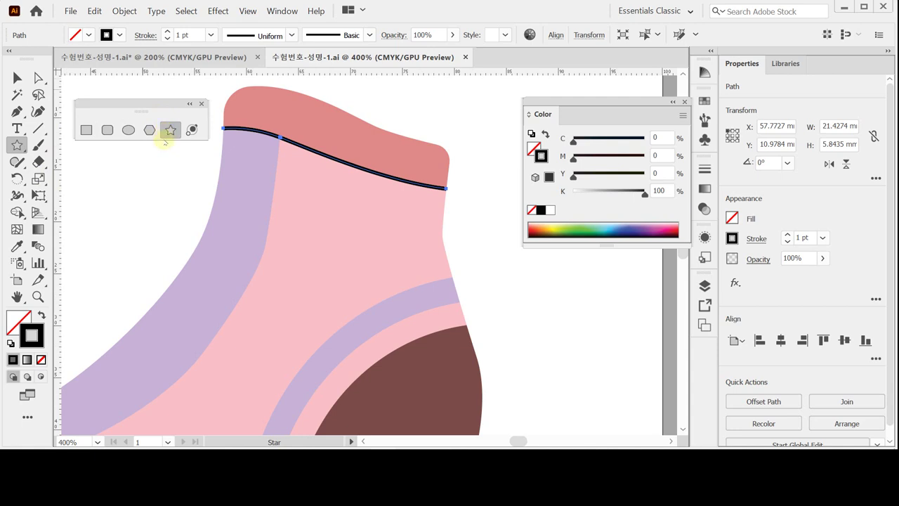
click(377, 250)
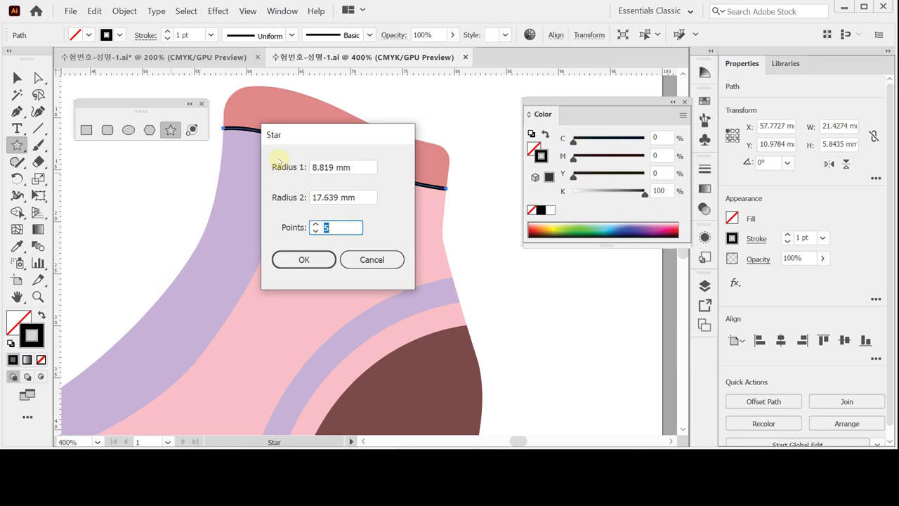
key(Tab)
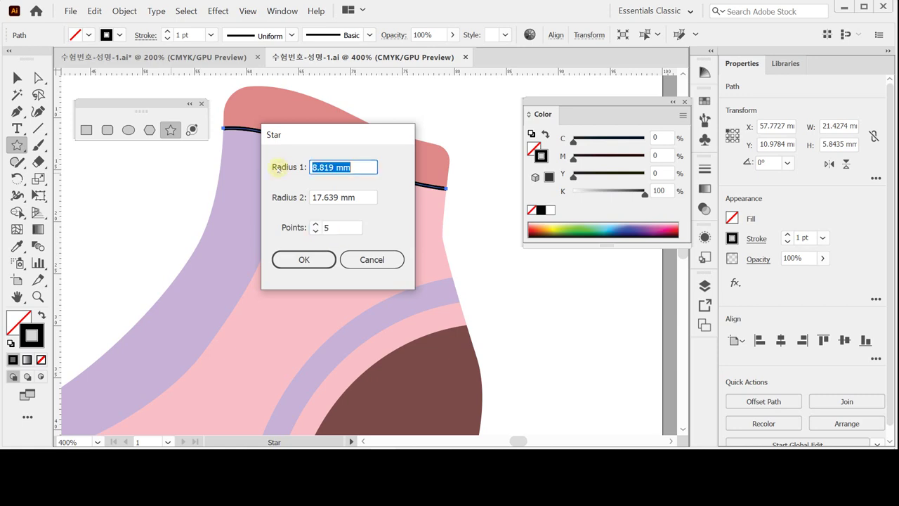
text(5)
key(Tab)
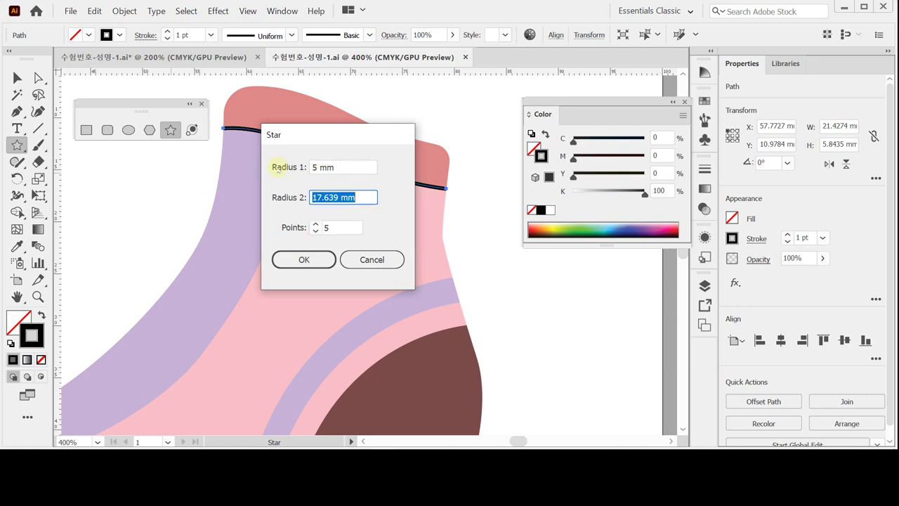
text(2.5)
key(Tab)
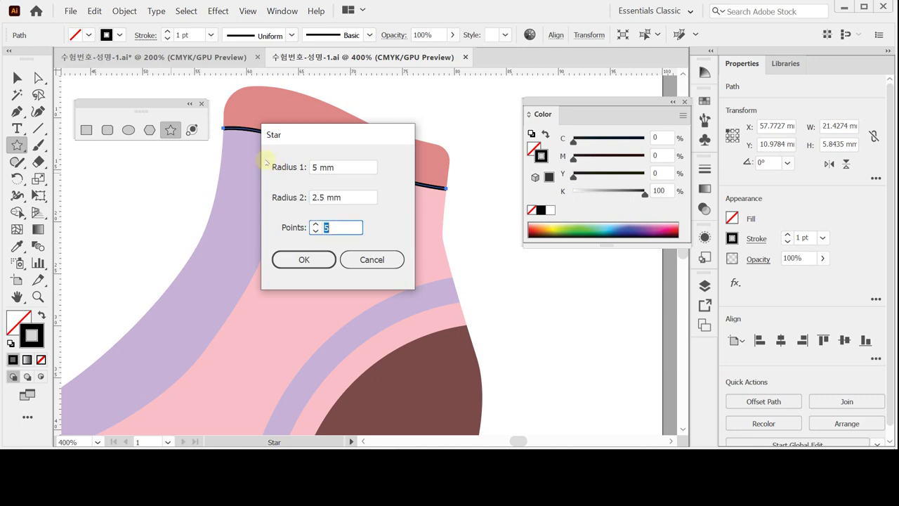
text(5)
key(Return)
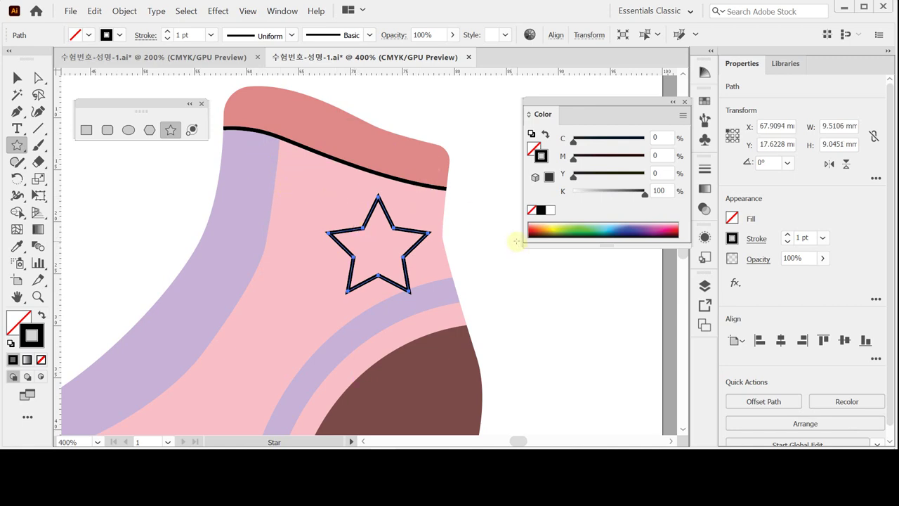
Step: Nudge the star 1 mm to the left and 1.5 mm up on the boot shaft
key(ctrl+Left)
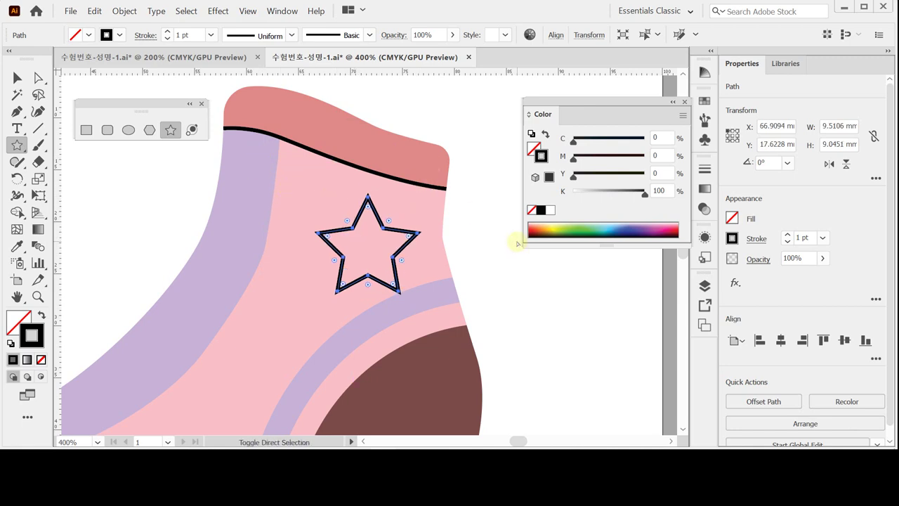
key(ctrl+Up)
key(ctrl+Up)
key(ctrl+Up)
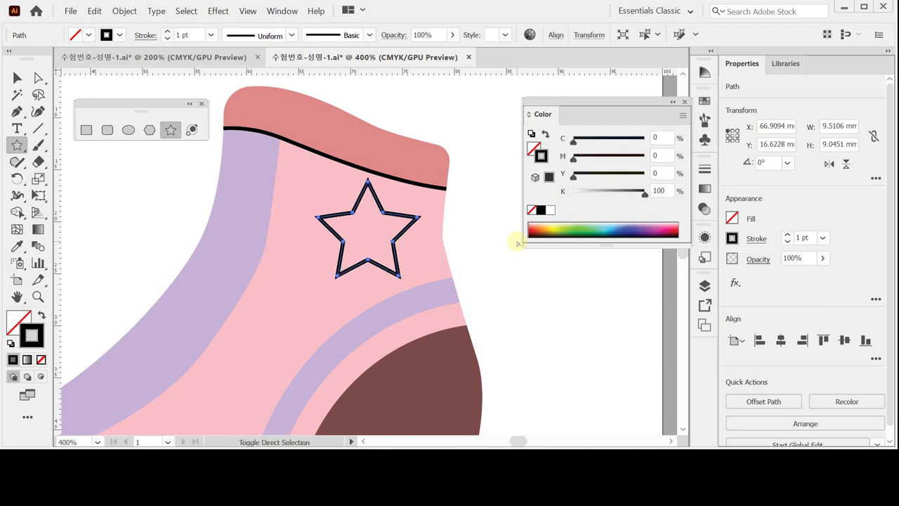
Step: Swap the star's fill and stroke to give it a black fill without a stroke, and make the fill active for editing
click(546, 134)
click(534, 148)
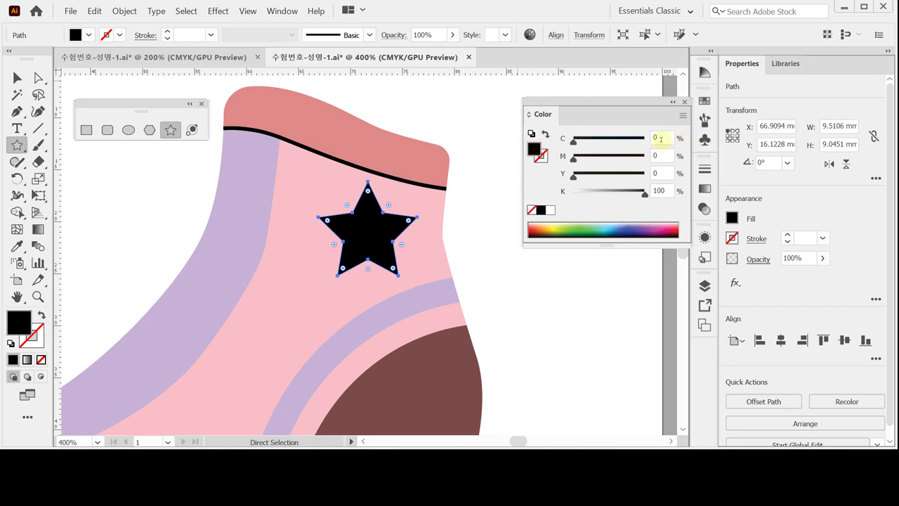
Step: Fill the star on the boot with C 0, M 50, Y 30, K 10 and save the document
click(550, 210)
key(Tab)
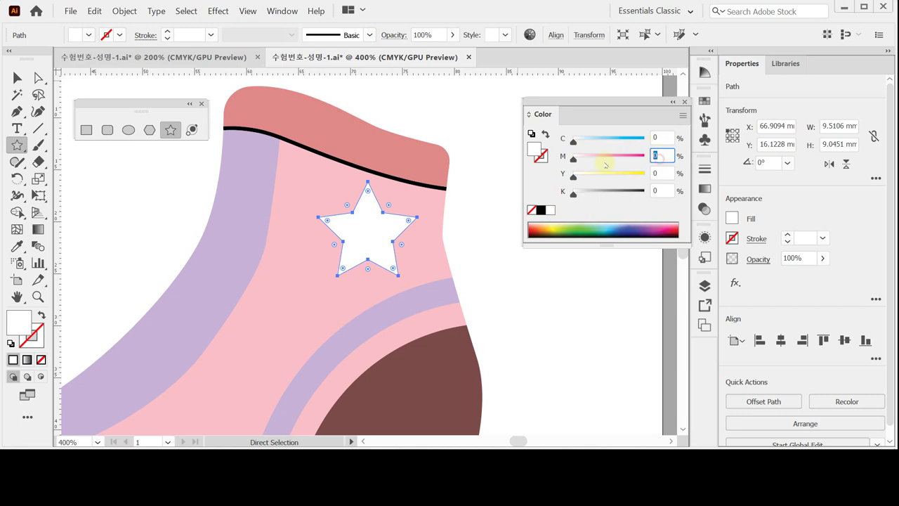
text(50)
key(Tab)
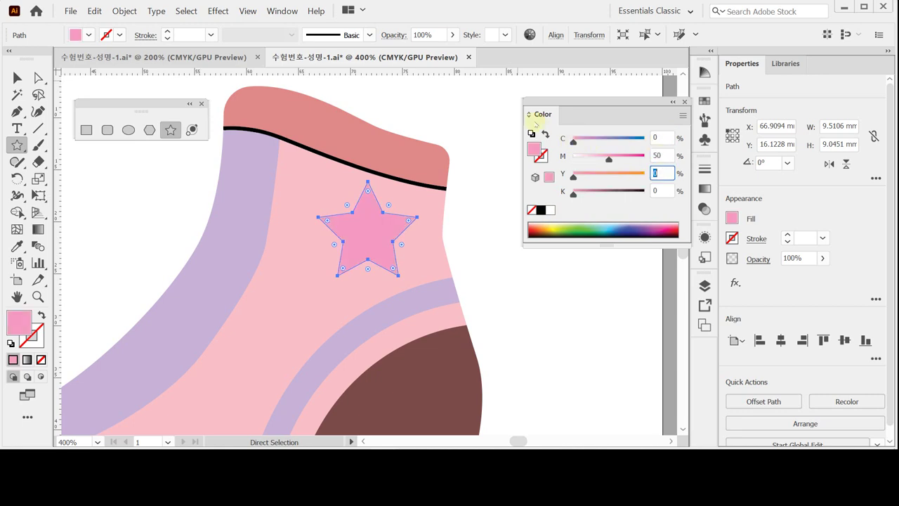
text(30)
key(Tab)
text(10)
key(Return)
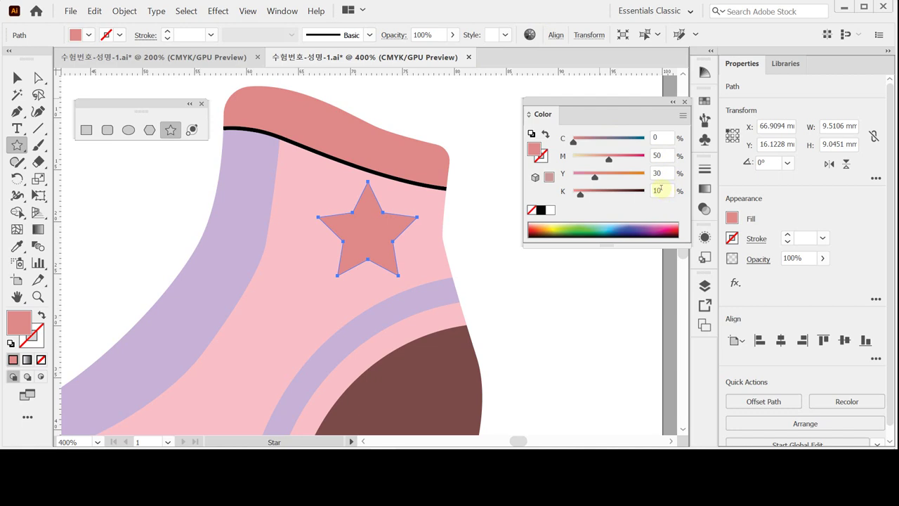
key(ctrl+s)
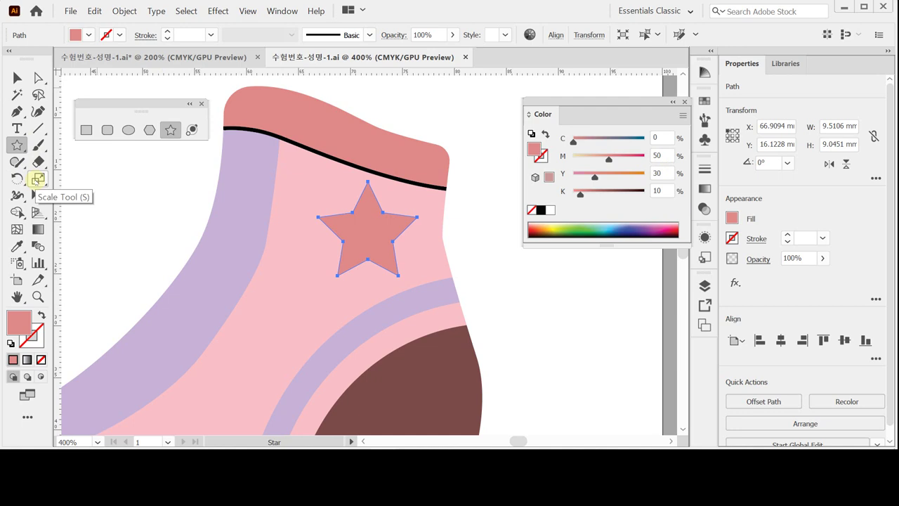
Step: Create a copy of the star uniformly scaled to 55% and rotate the copy to 315°
double_click(37, 180)
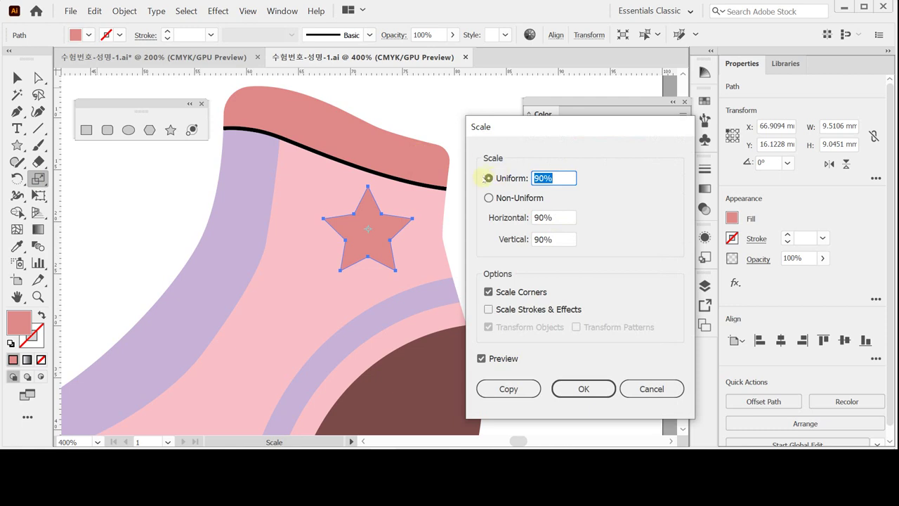
text(55)
click(503, 390)
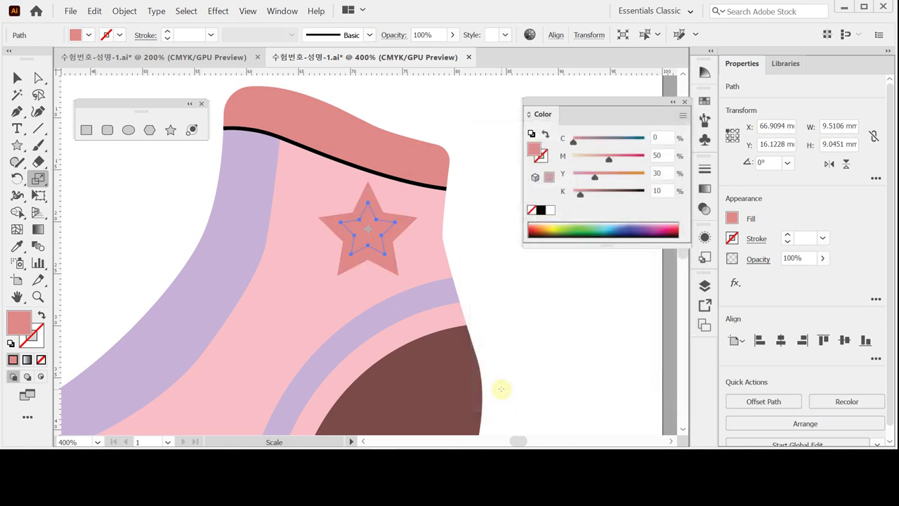
key(ctrl)
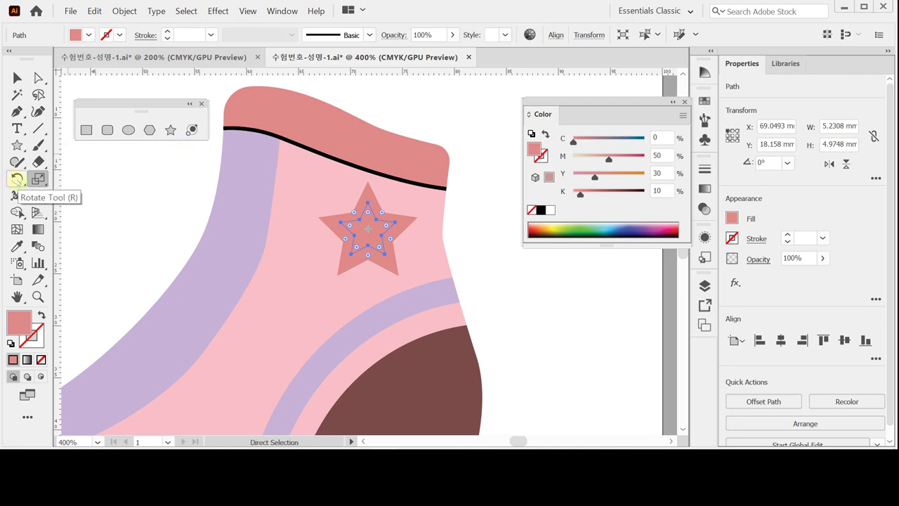
click(17, 179)
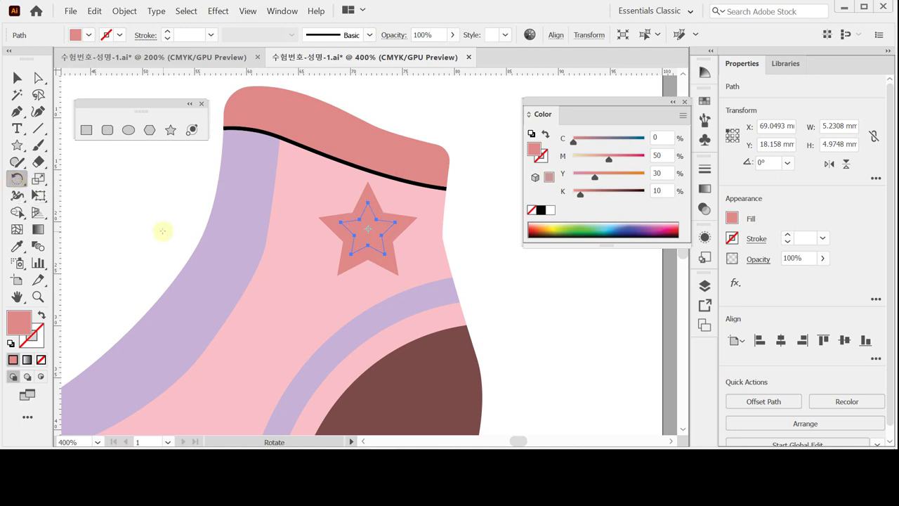
drag(427, 208, 435, 243)
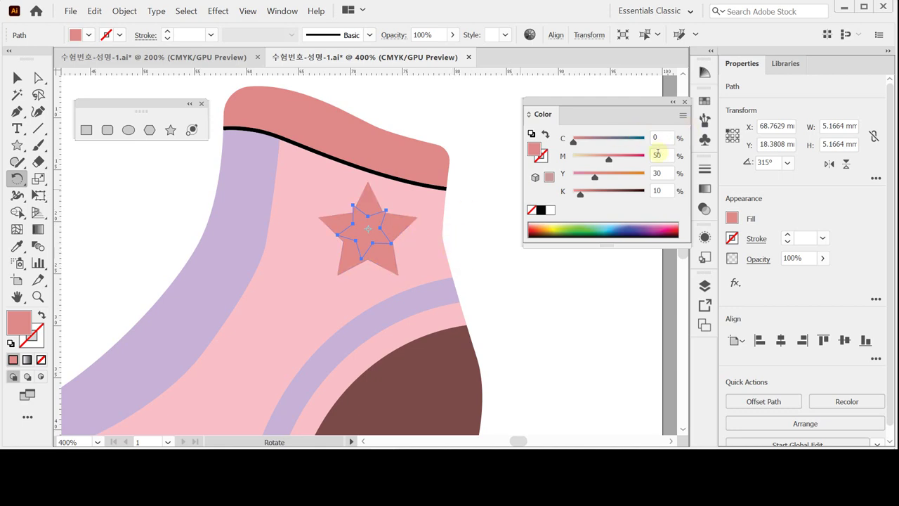
Step: Fill the small star copy with C 40, M 70, Y 60, K 30
text(40)
key(Tab)
text(70)
key(Tab)
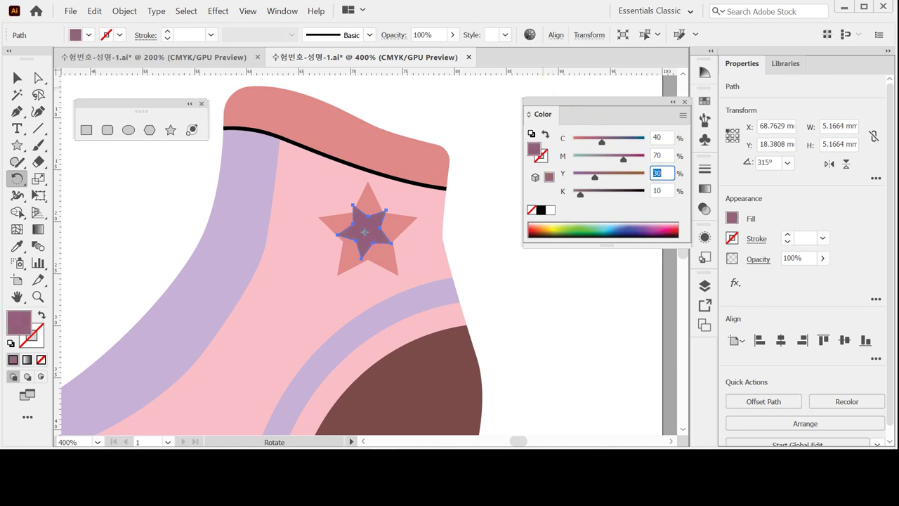
text(60)
key(Tab)
text(30)
key(Tab)
key(Return)
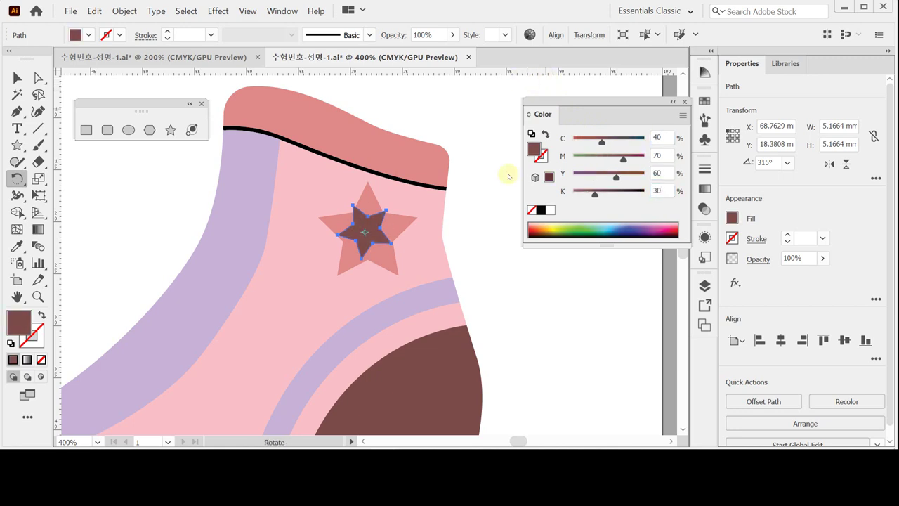
Step: Move the small star below and left of the large one, to about X 63.4 mm, Y 23.7 mm, and save
drag(364, 233, 314, 287)
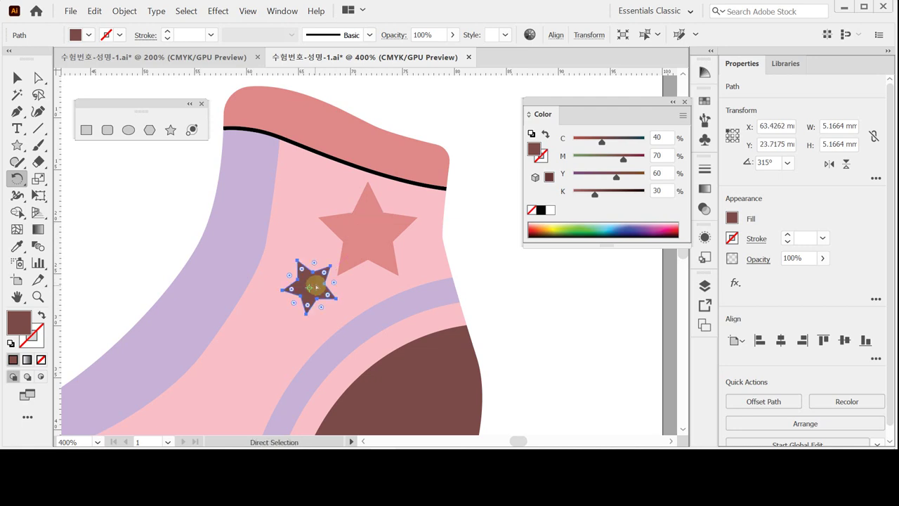
key(ctrl+s)
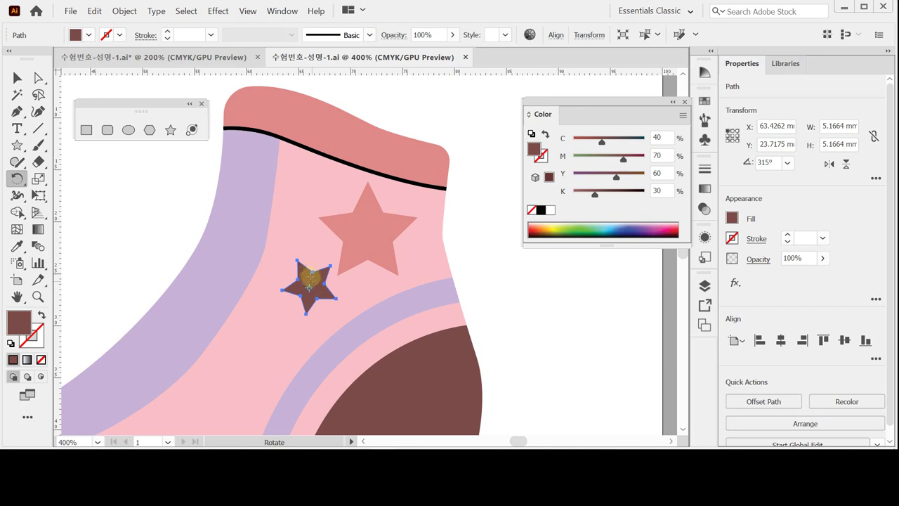
key(r)
Step: Examine the stars and lace eyelets on the finished roller skate in the other open document, then return to the working document
click(140, 57)
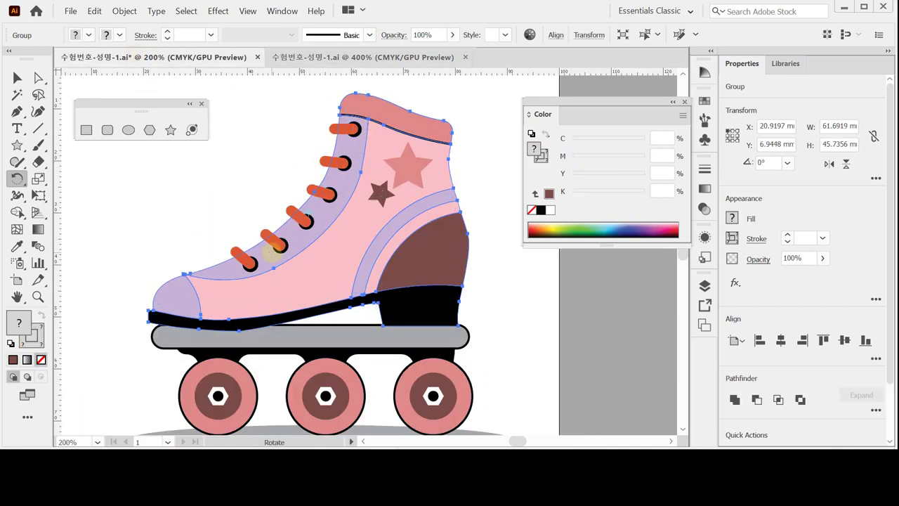
key(ctrl+=)
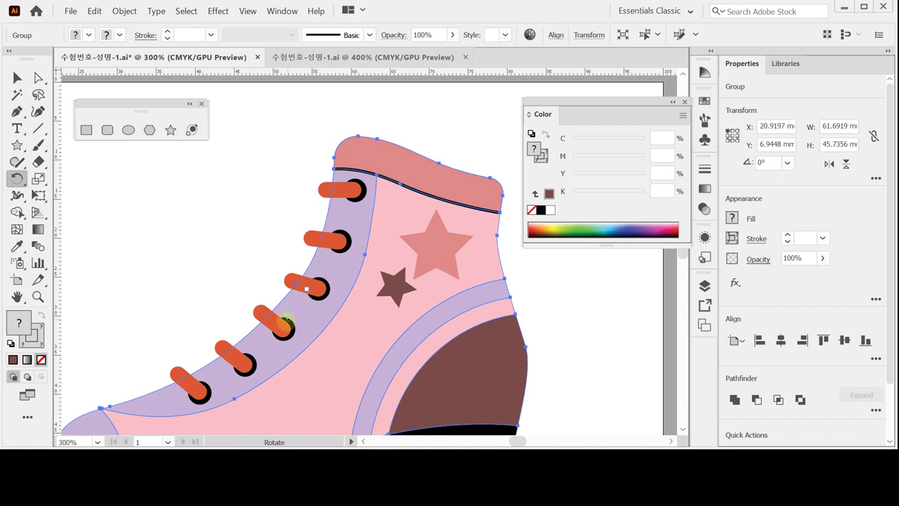
key(ctrl)
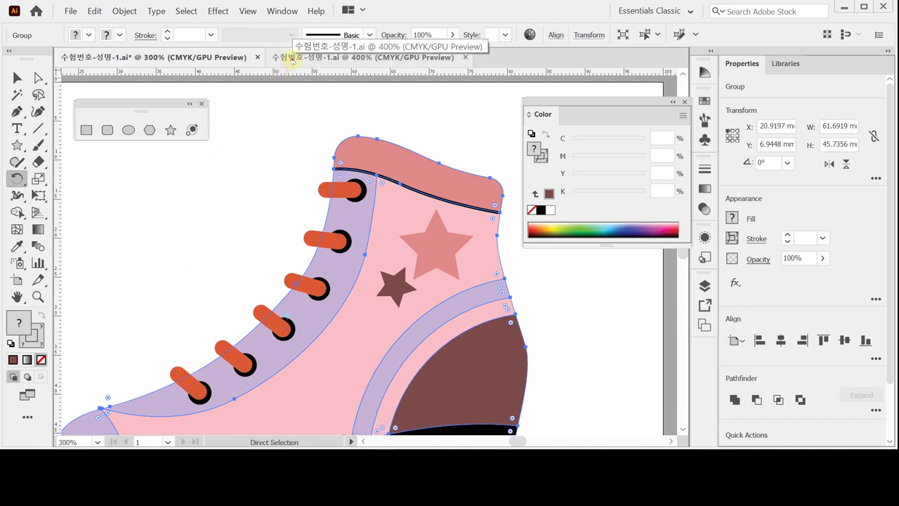
click(293, 59)
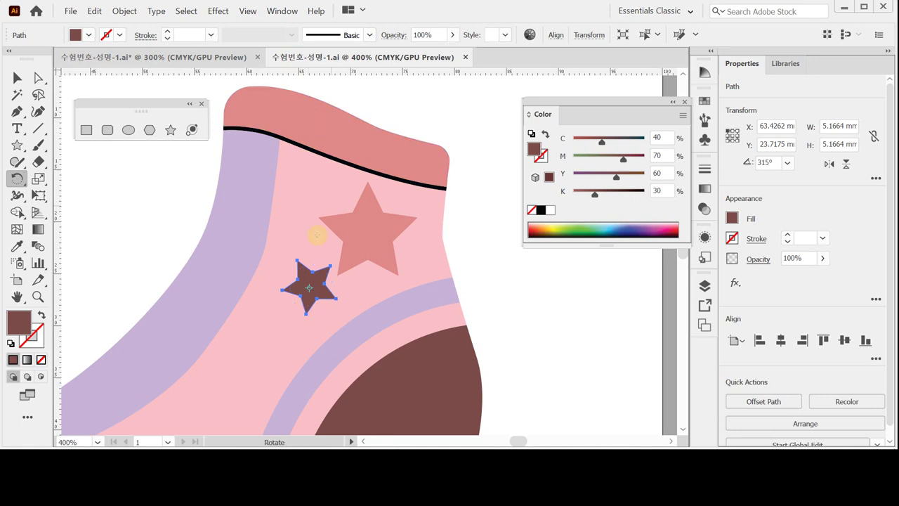
key(ctrl+minus)
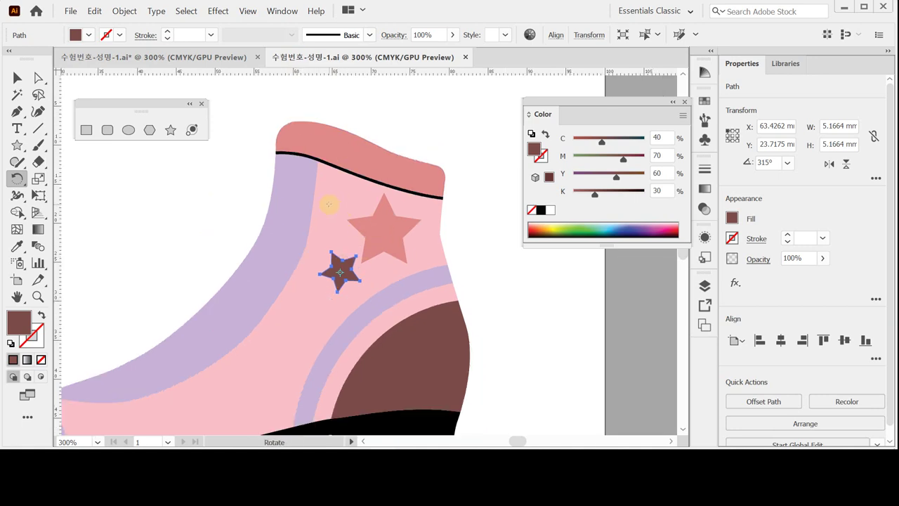
Step: Add a black-filled 3 × 3 mm circle at the upper end of the boot's lavender lace strip
click(128, 129)
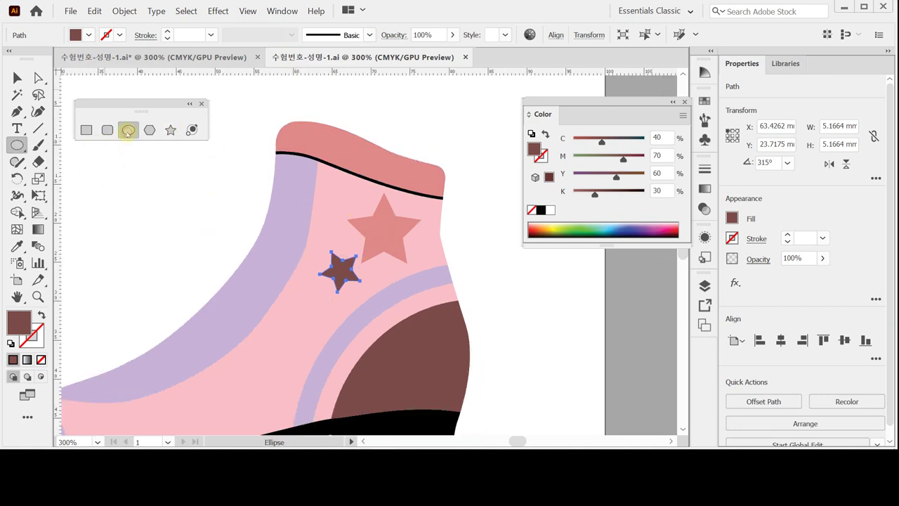
key(ctrl+shift+a)
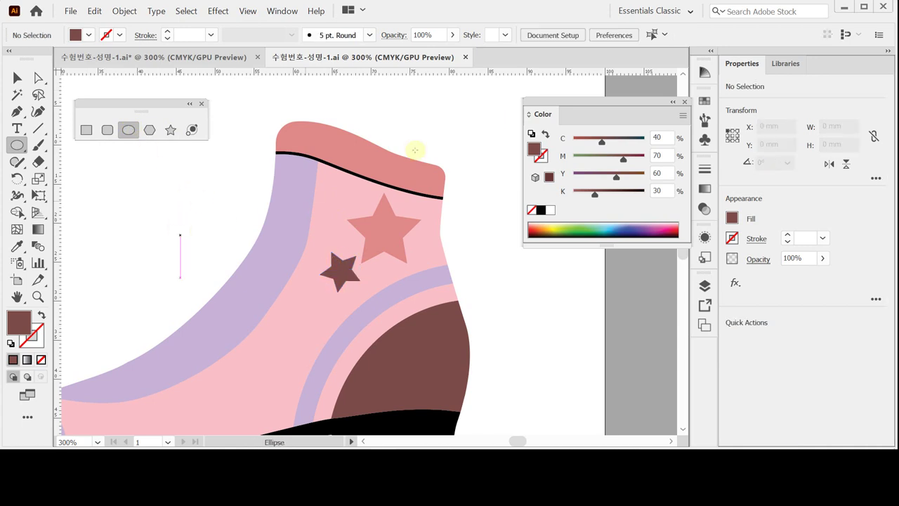
click(539, 211)
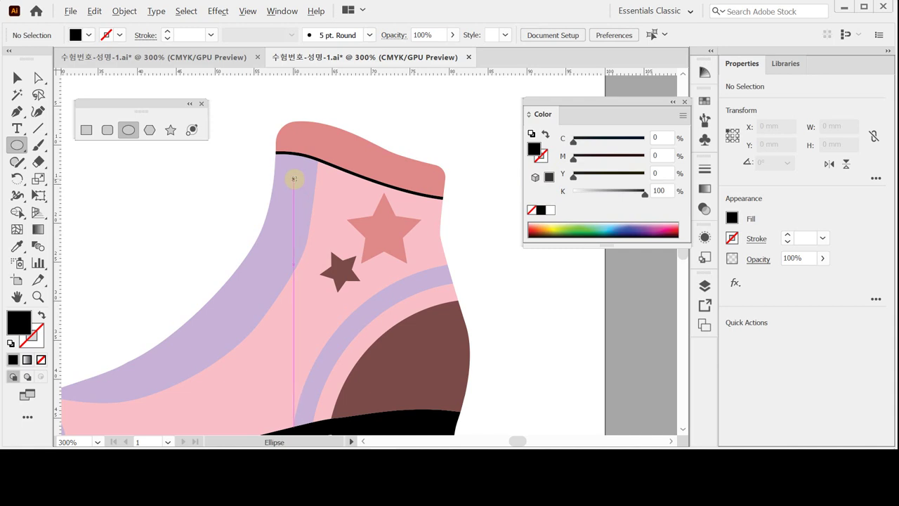
click(294, 180)
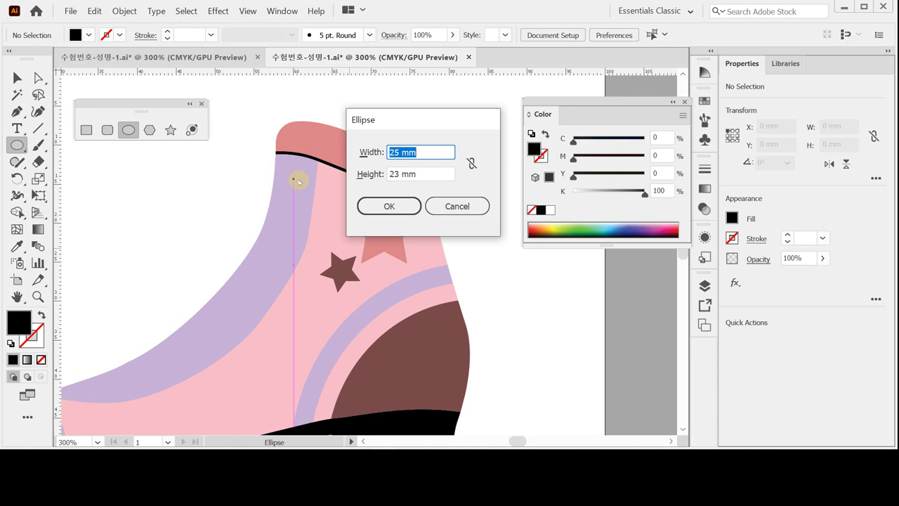
text(3)
key(Tab)
text(3)
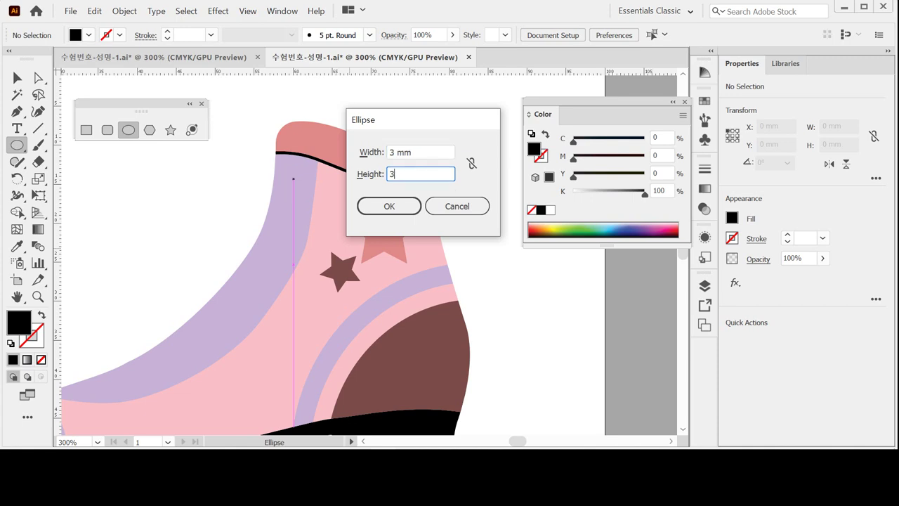
key(Return)
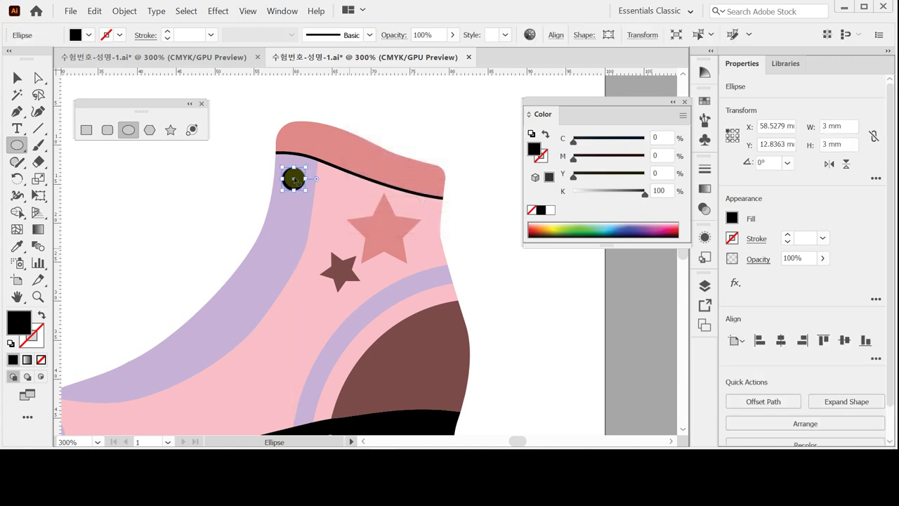
Step: Add a second black 3 × 3 mm circle at the toe end of the lavender lace strip
ctrl+click(323, 210)
ctrl+click(332, 244)
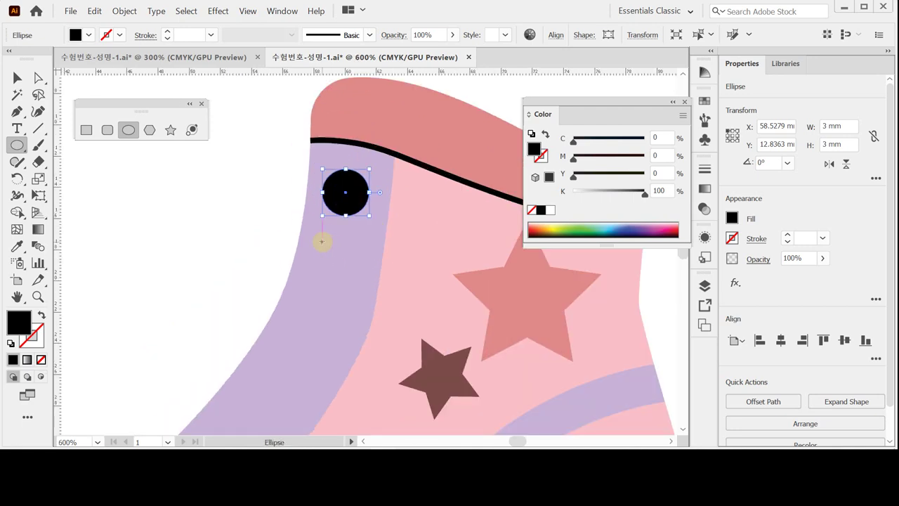
ctrl+alt+click(381, 311)
ctrl+alt+click(353, 334)
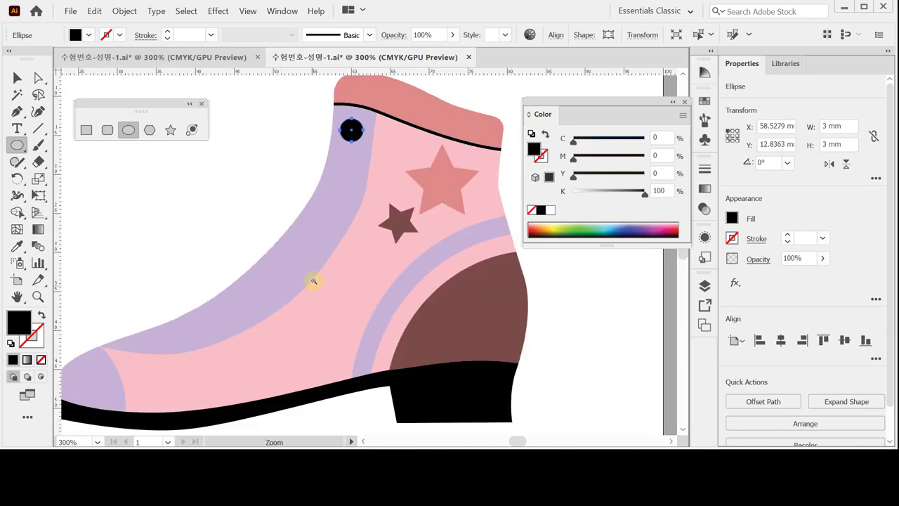
click(17, 78)
scroll(260, 215, down, 1)
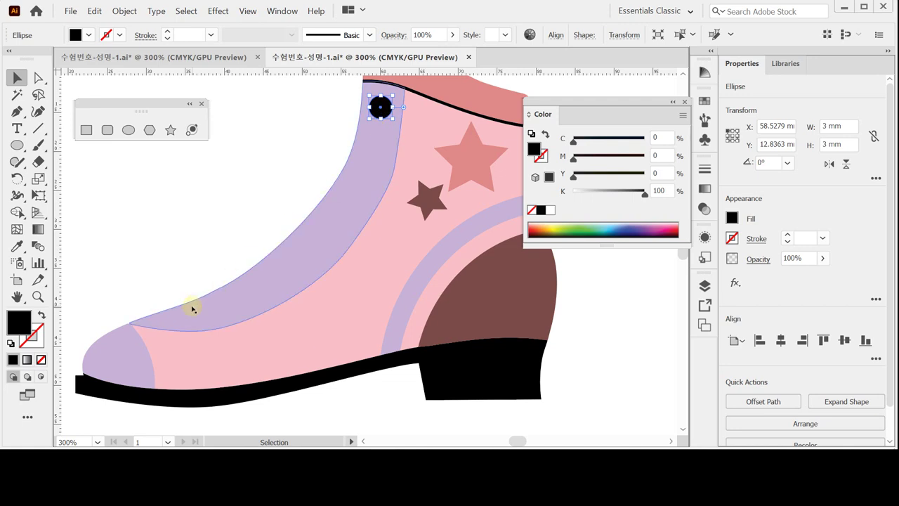
click(130, 130)
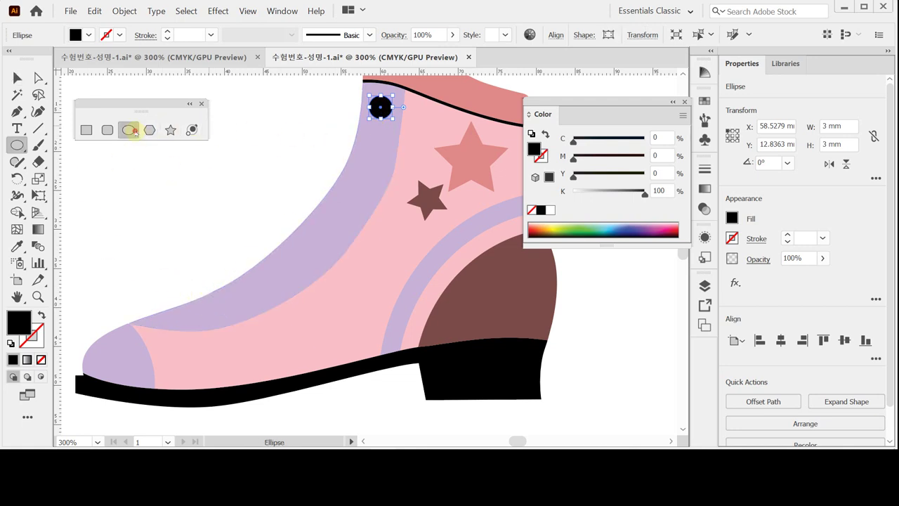
click(176, 320)
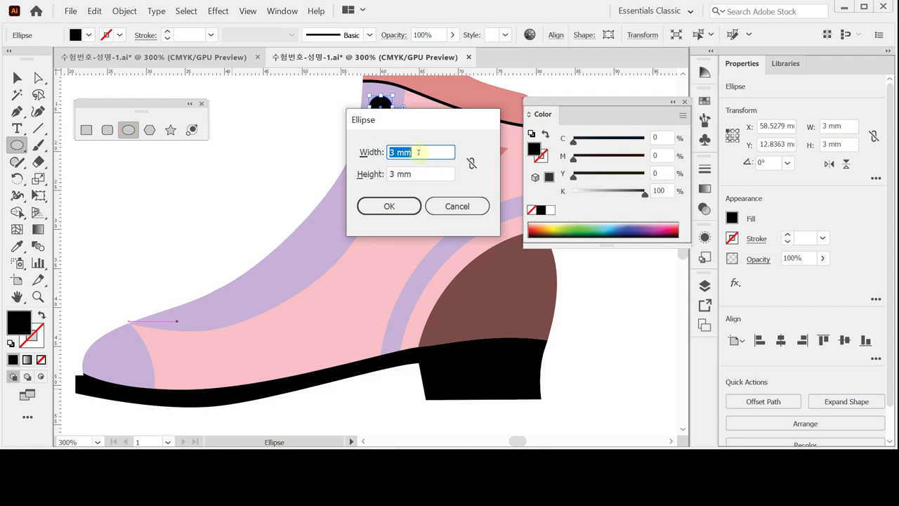
click(406, 206)
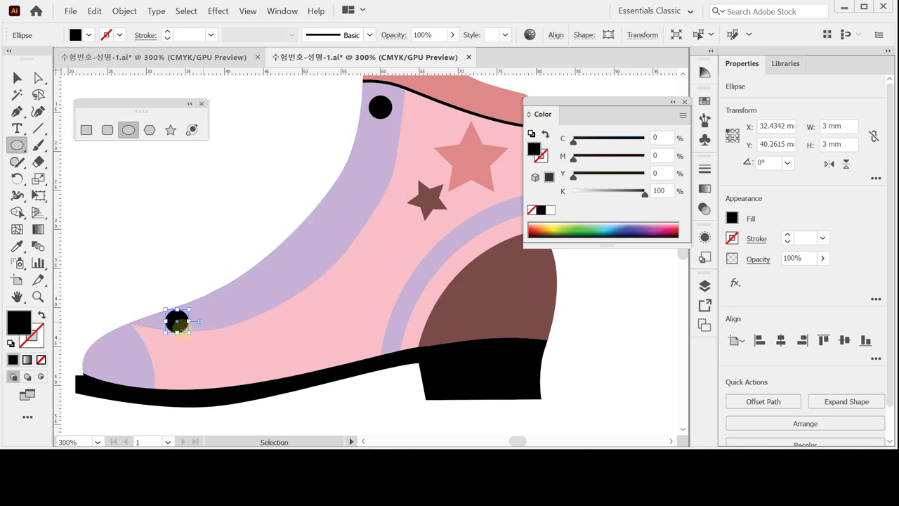
Step: Nudge the toe-end circle up along the lavender strip to about X 35.4 mm, Y 39.3 mm, keeping it unrotated
key(ctrl+=)
key(v)
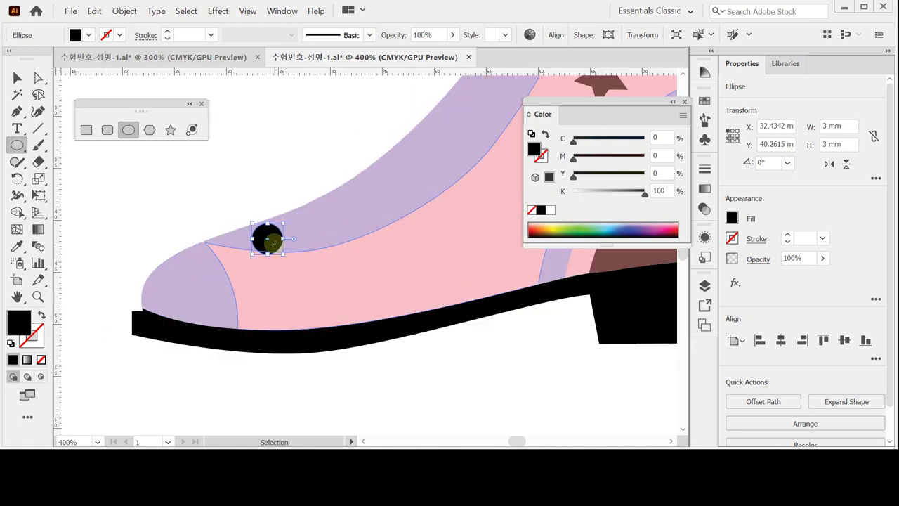
drag(284, 256, 295, 227)
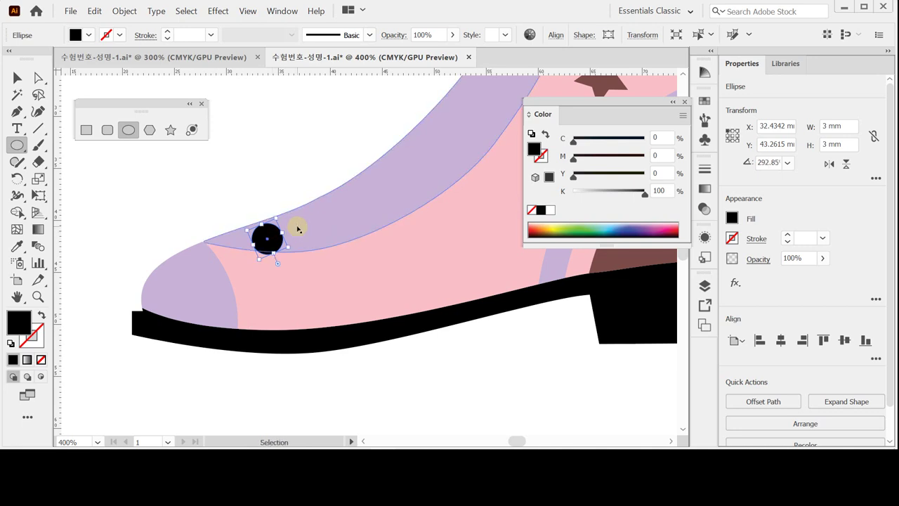
key(Right)
key(Right)
key(Right)
key(Right)
key(Up)
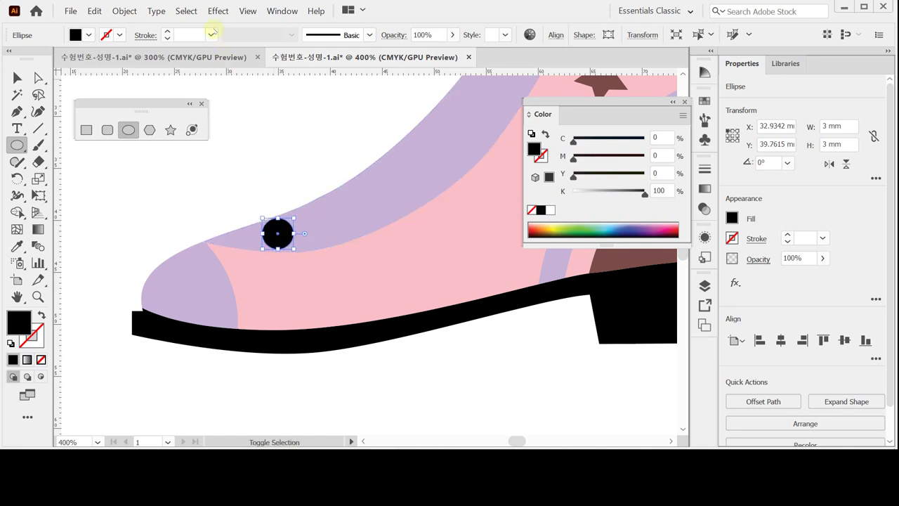
key(Right)
key(Down)
key(Right)
key(Up)
Step: Select the upper and toe-end black circles on the lavender lace strip and blend them together
scroll(387, 231, down, 1)
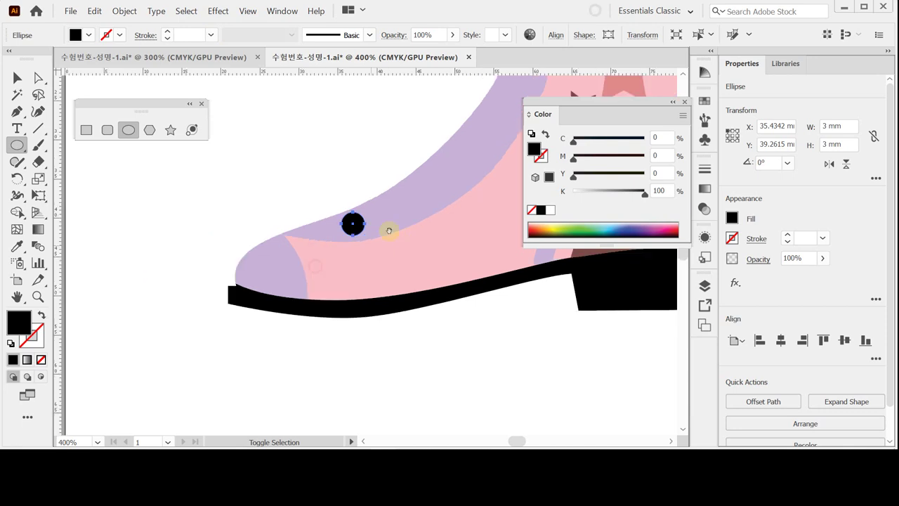
scroll(385, 211, down, 1)
drag(415, 194, 271, 255)
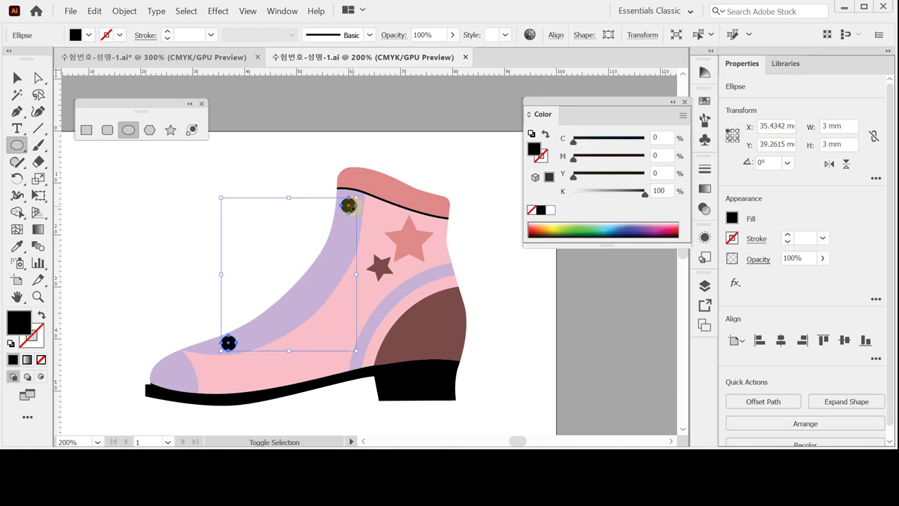
ctrl+shift+click(349, 206)
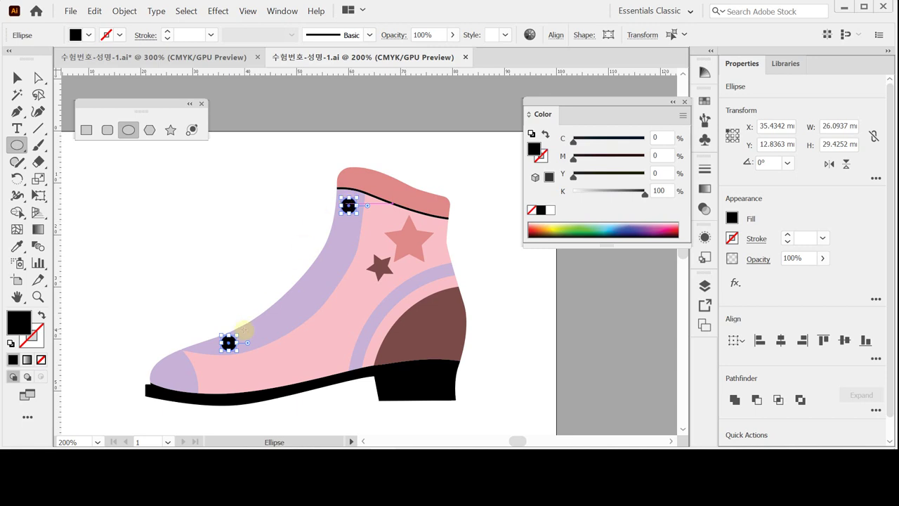
key(ctrl)
click(118, 10)
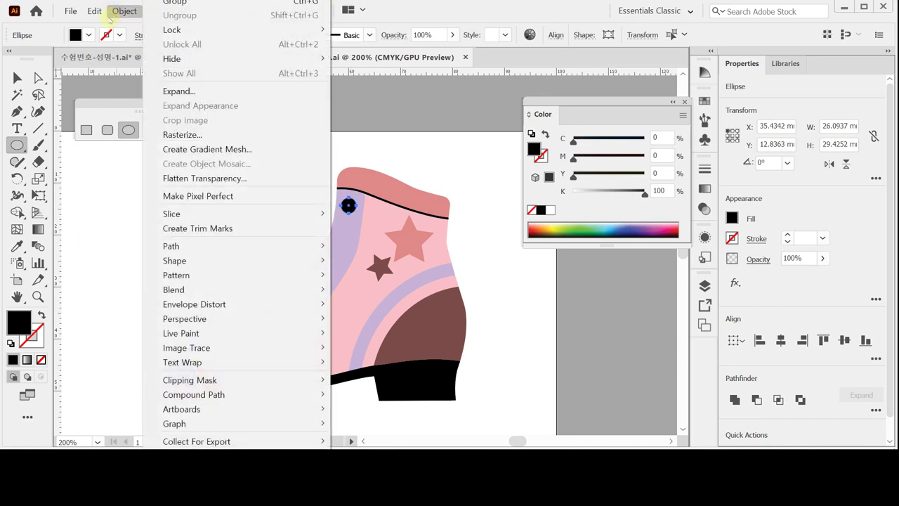
click(203, 289)
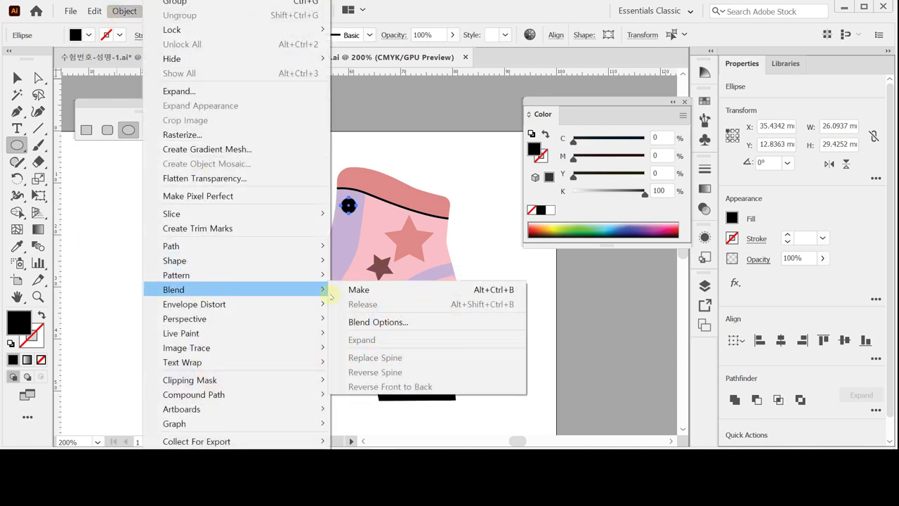
click(419, 292)
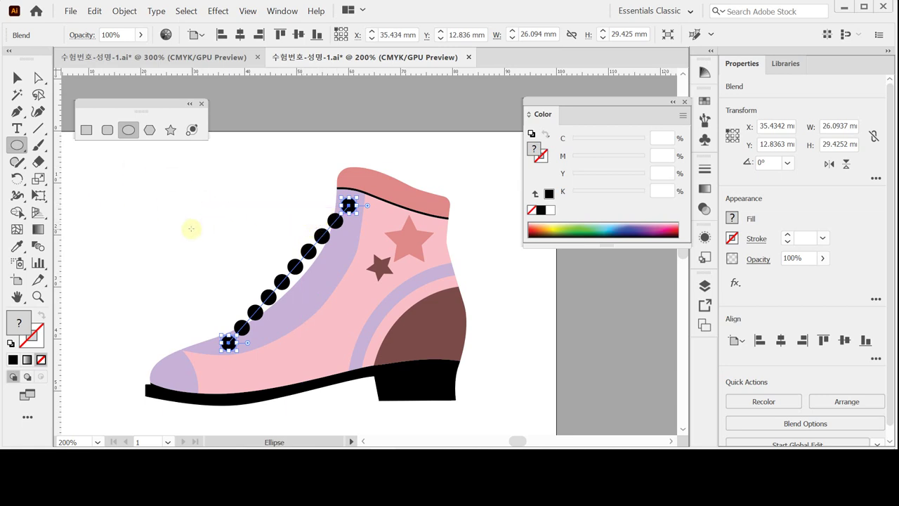
Step: Set the circle blend's spacing to Specified Steps with 4 steps
key(ctrl)
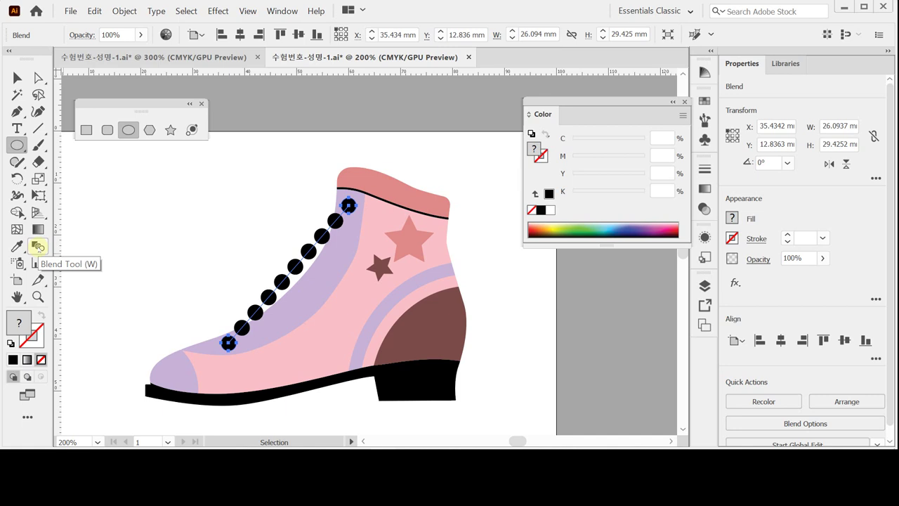
double_click(38, 246)
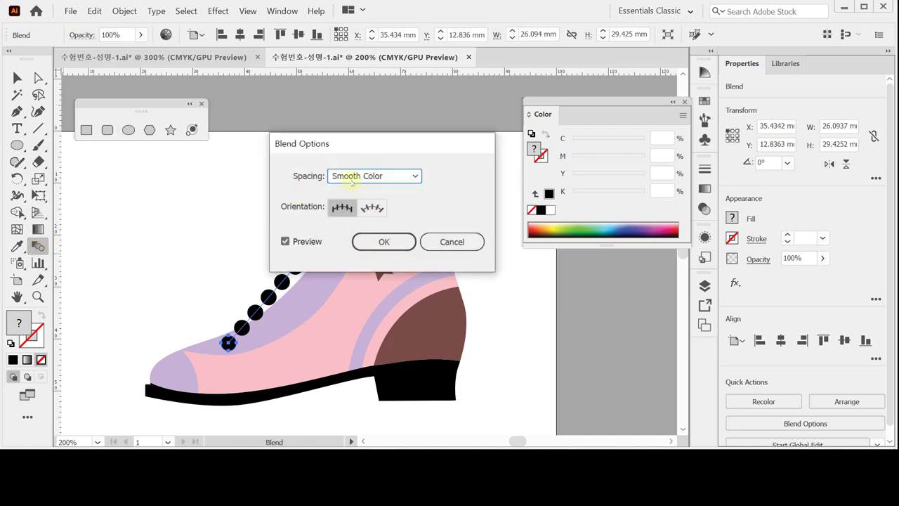
drag(358, 147, 355, 109)
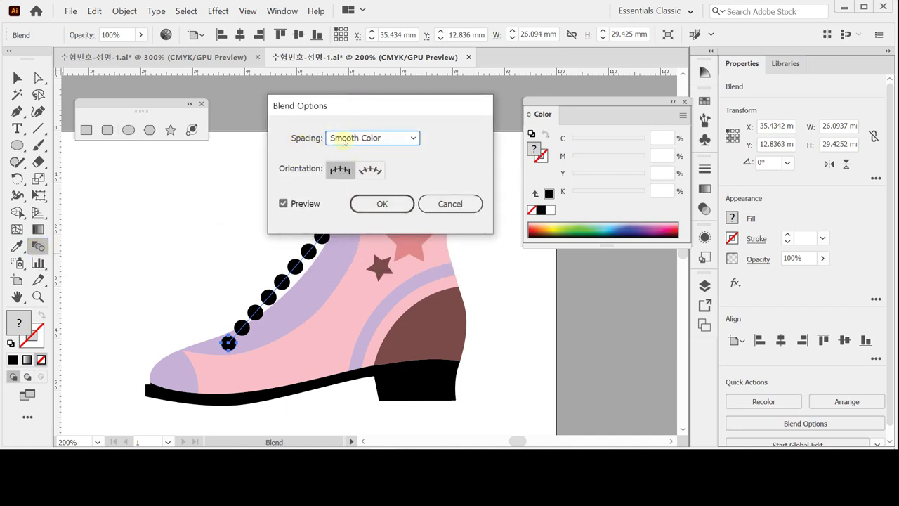
click(343, 139)
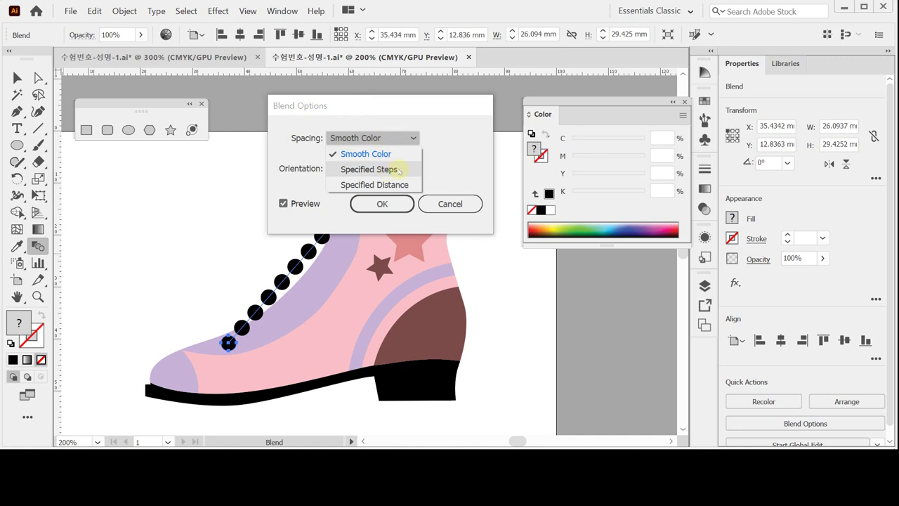
click(398, 169)
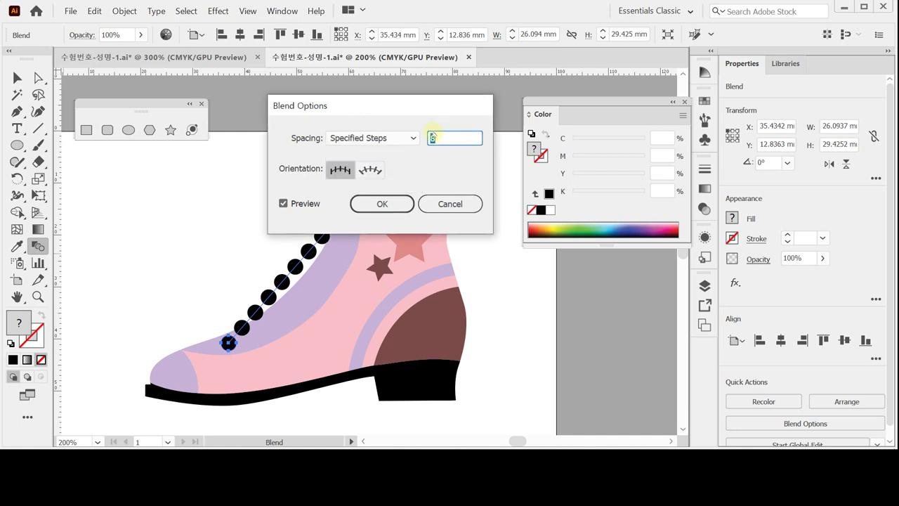
text(4)
key(Tab)
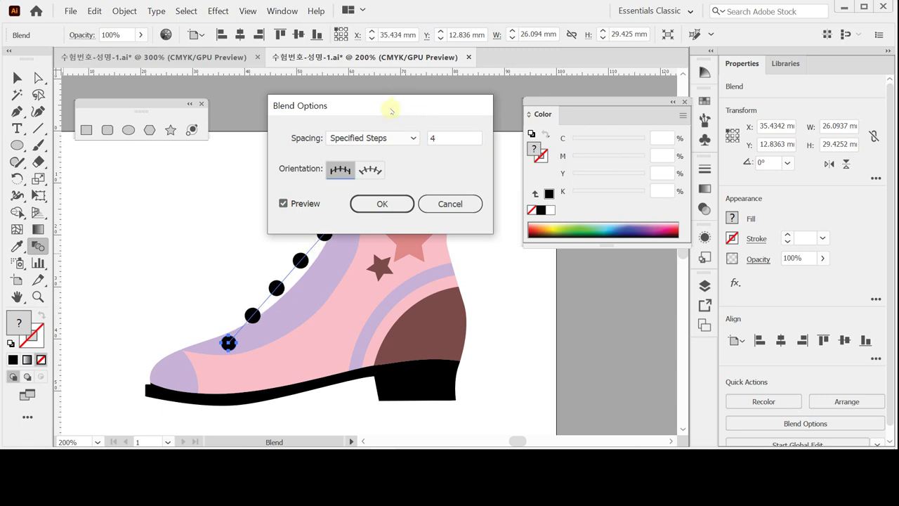
click(381, 204)
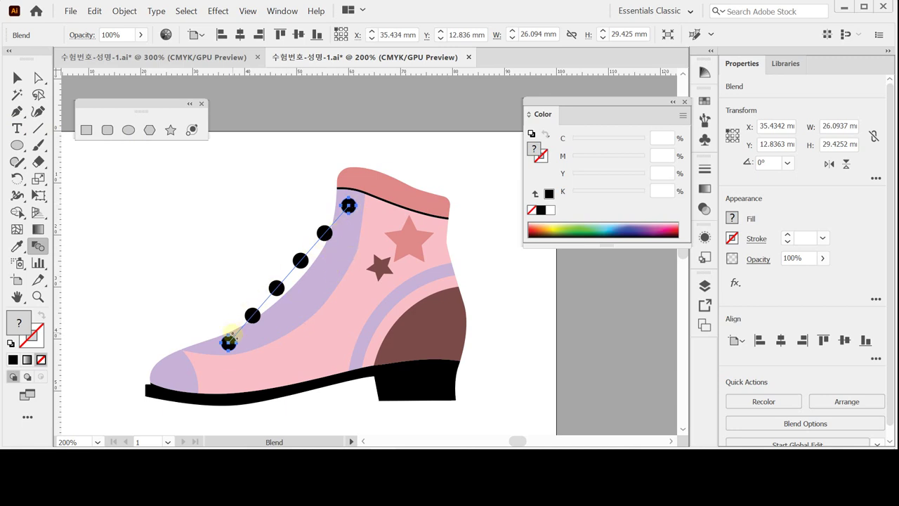
Step: Check the blend spine in outline view and add two anchor points to it, one in its upper half and one in its lower half
key(ctrl+y)
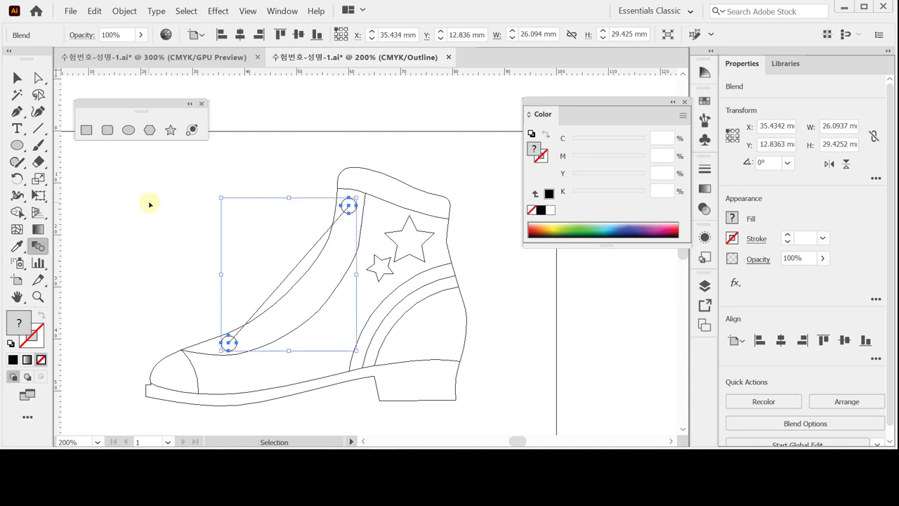
key(ctrl+y)
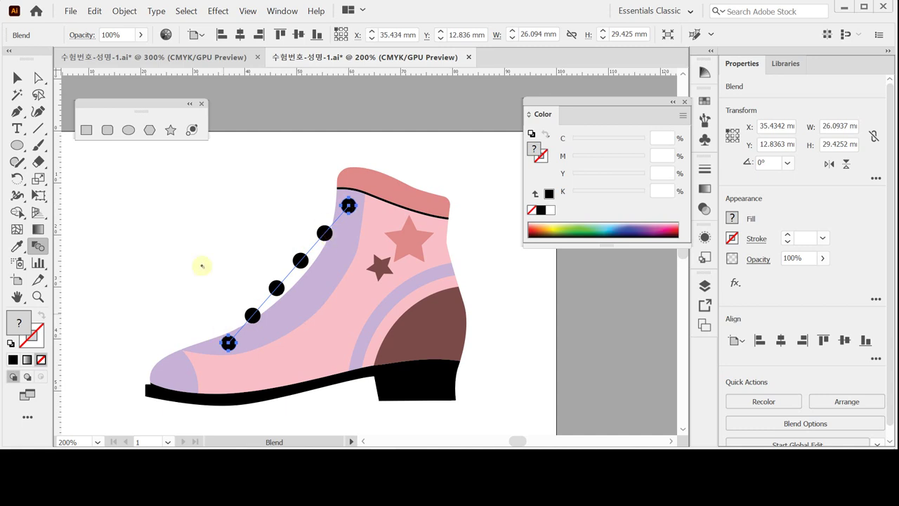
click(17, 112)
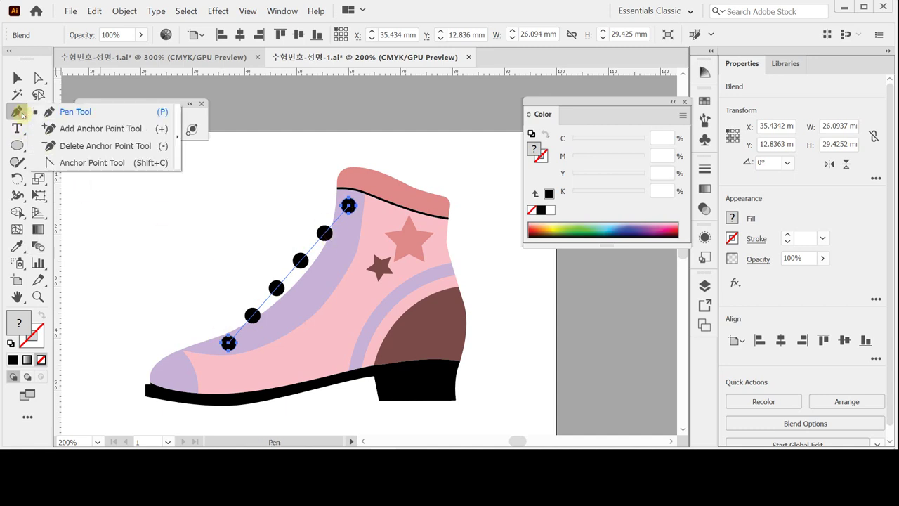
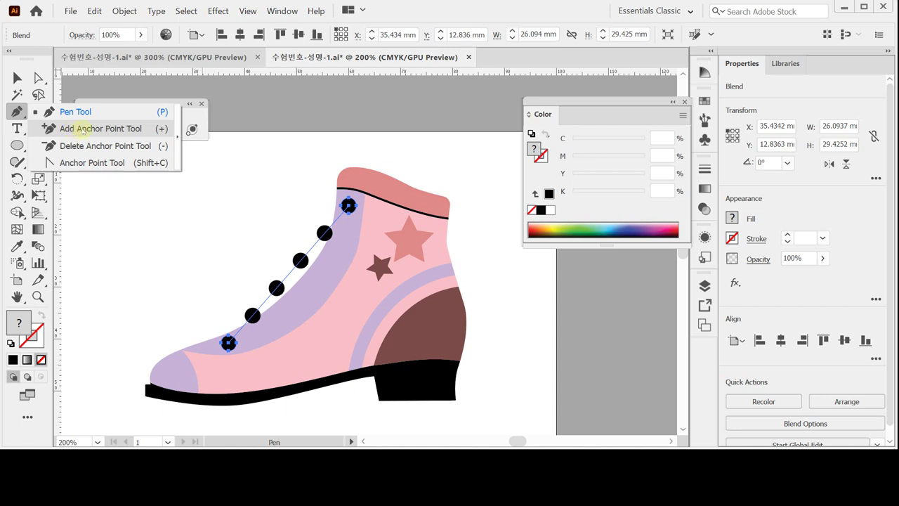
click(73, 129)
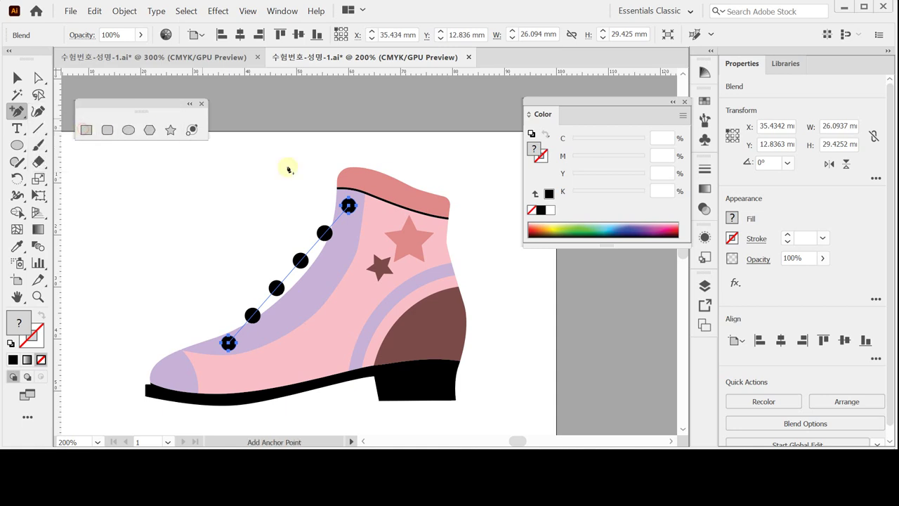
click(313, 245)
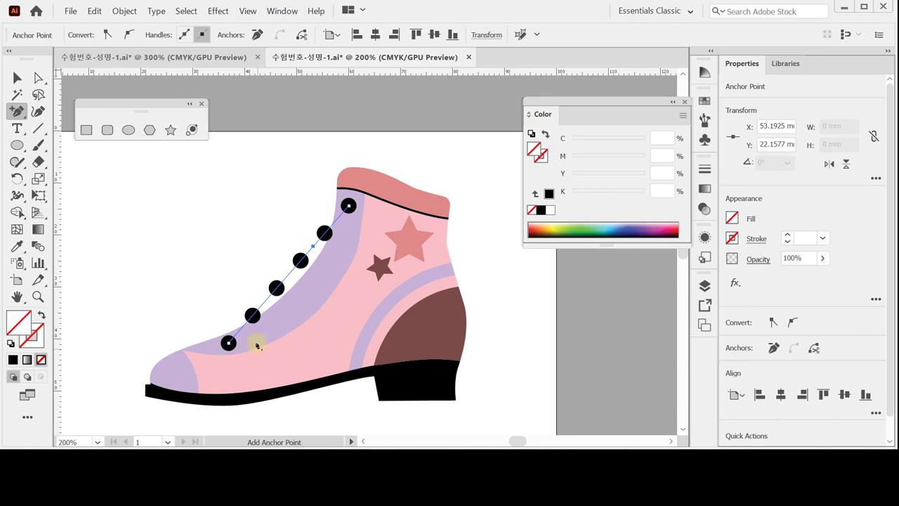
click(268, 300)
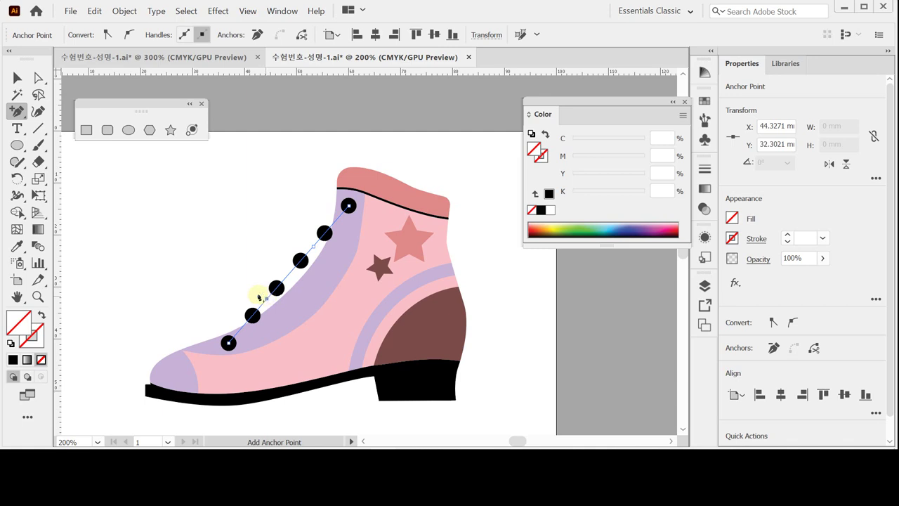
Step: Bend the spine along the lavender strip by moving its upper anchor to about X 56.6, Y 25.7 mm and its lower anchor to about X 45.5, Y 36.6 mm
click(38, 78)
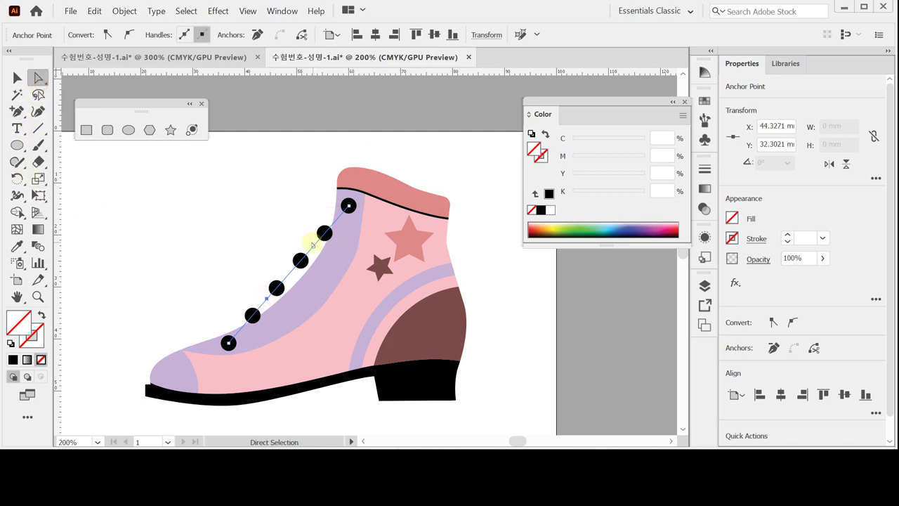
drag(313, 245, 327, 261)
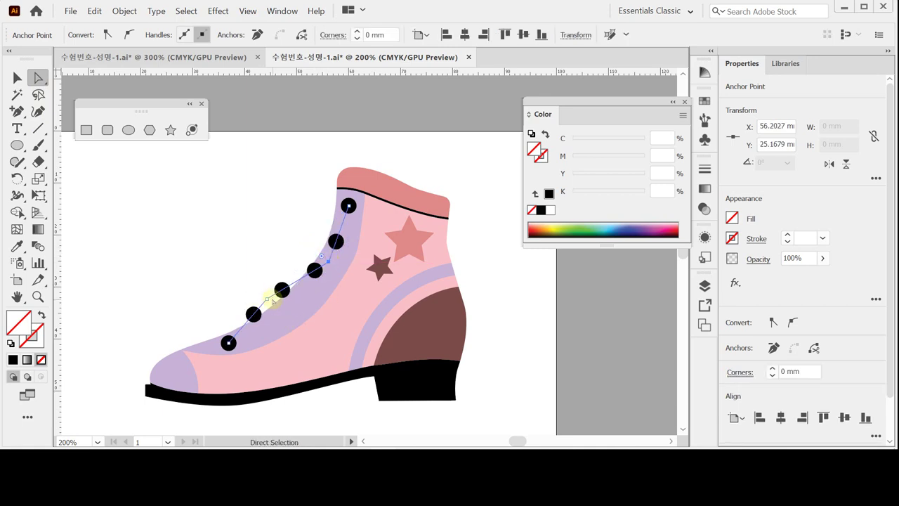
drag(273, 301, 273, 323)
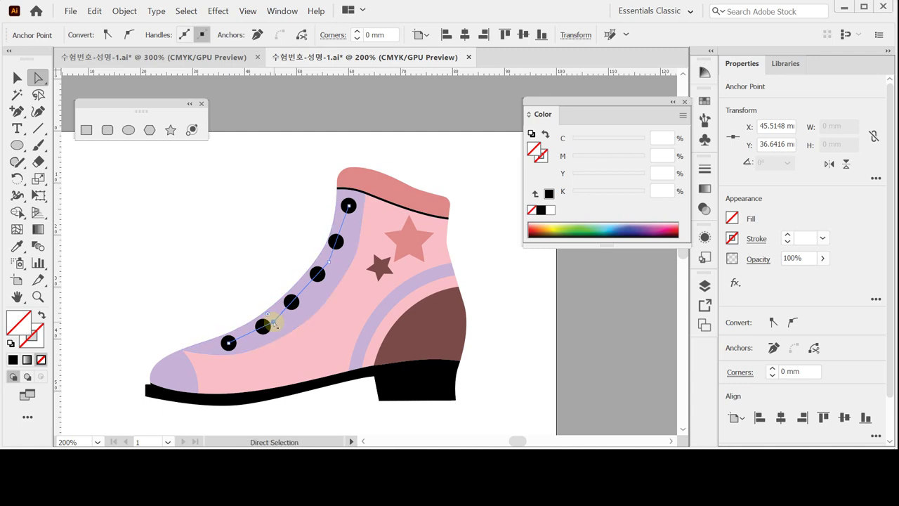
drag(330, 262, 333, 260)
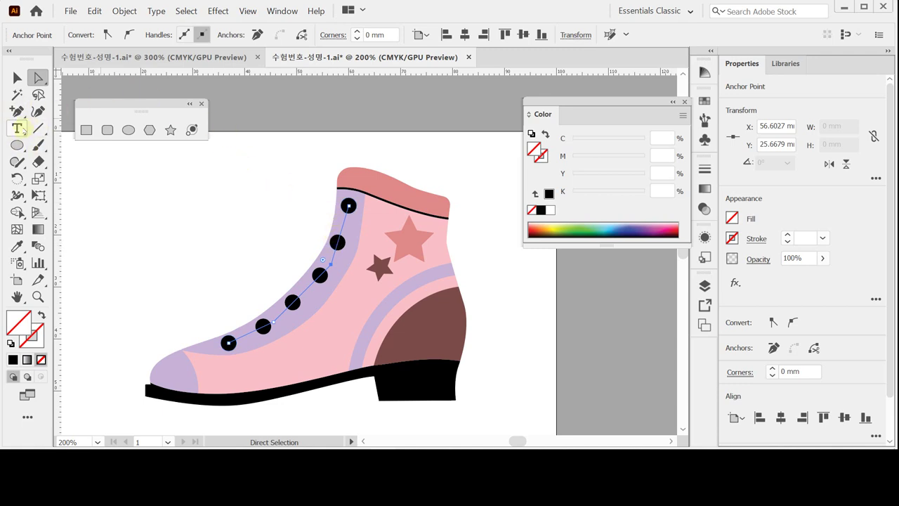
Step: Expand the lace eyelet blend into separate circles and save the document
click(17, 110)
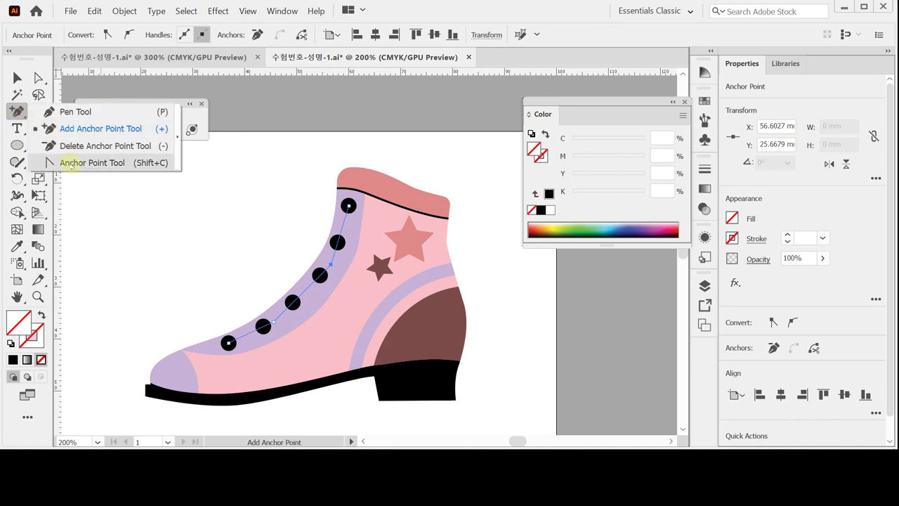
click(17, 113)
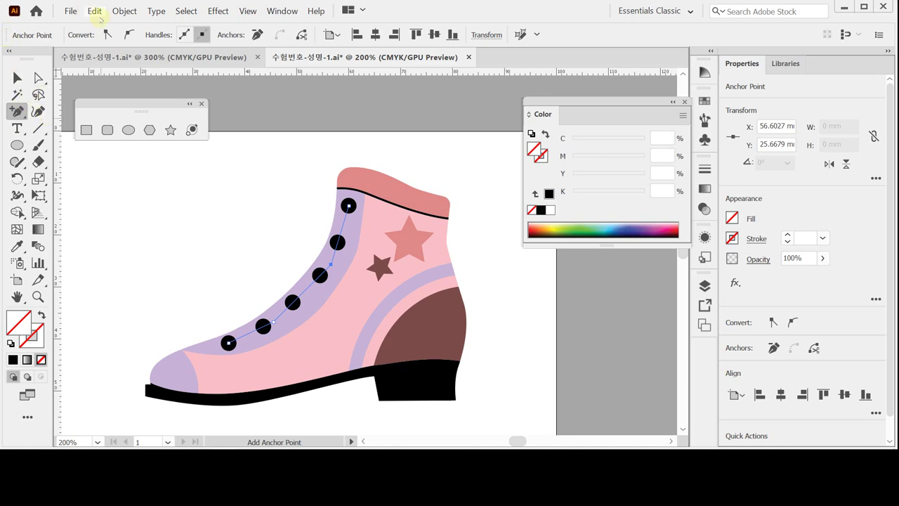
click(124, 10)
mouse_move(193, 288)
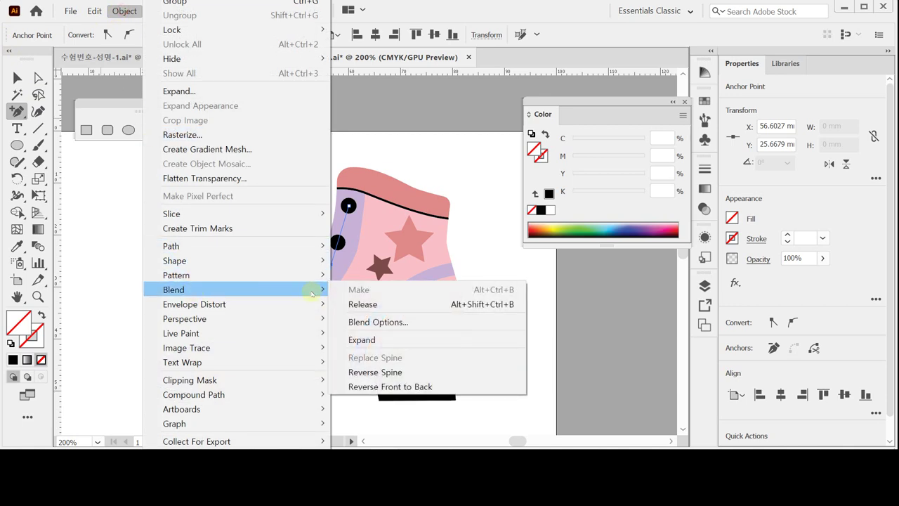
click(422, 342)
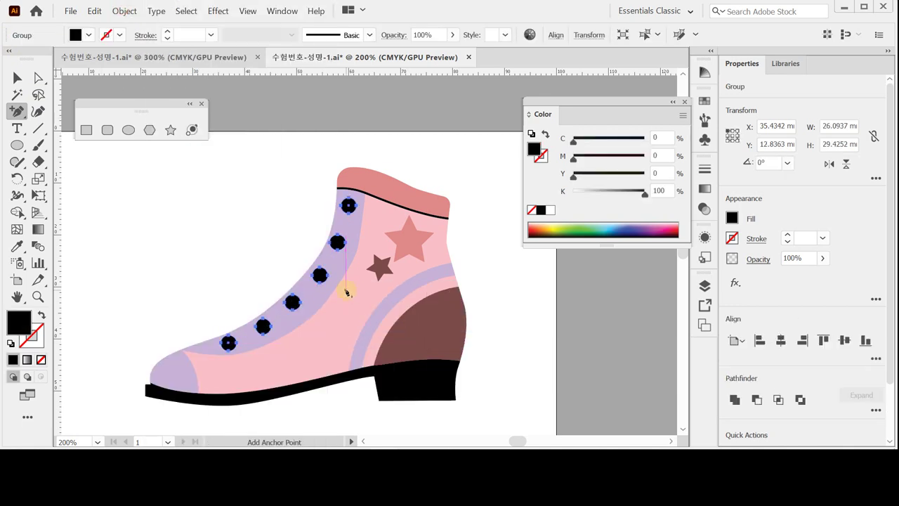
key(ctrl)
key(ctrl+s)
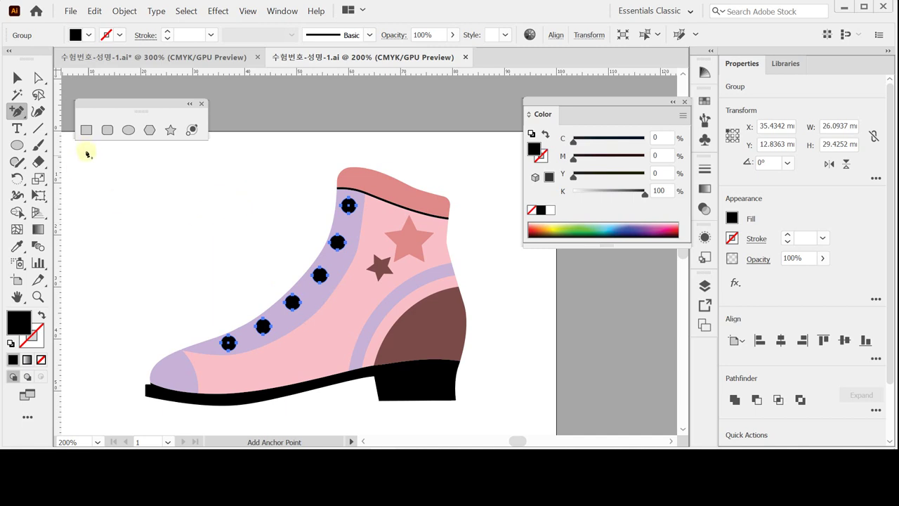
Step: Create a 5.5 by 2 mm rounded rectangle with a 1 mm corner radius near the top lace eyelet
click(85, 130)
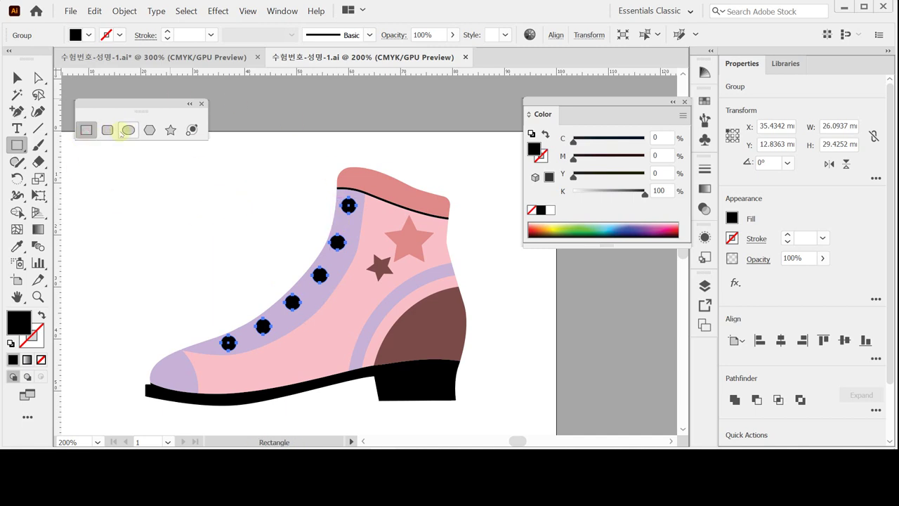
click(106, 129)
ctrl+click(370, 237)
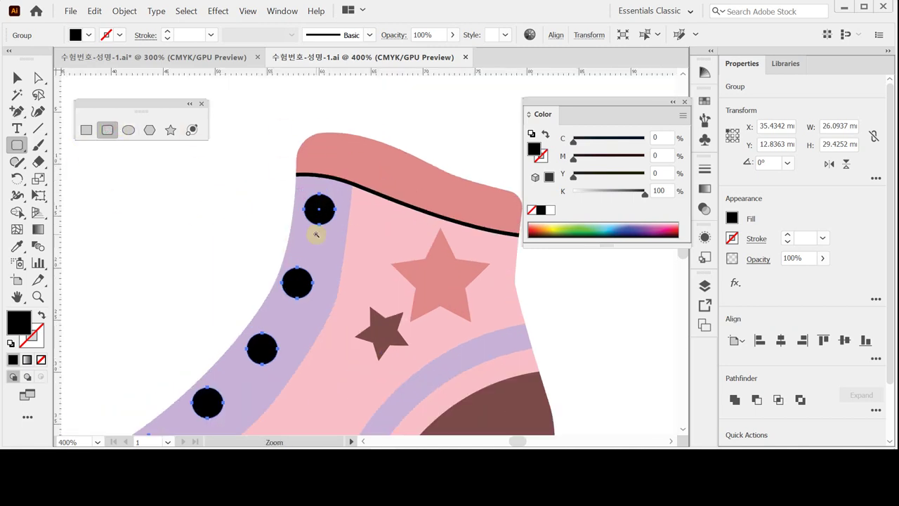
ctrl+click(314, 235)
click(290, 208)
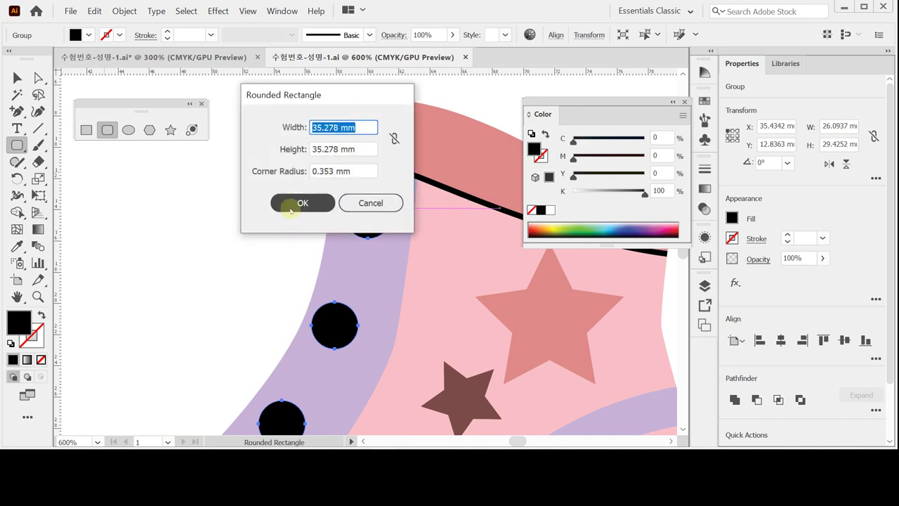
text(5.5)
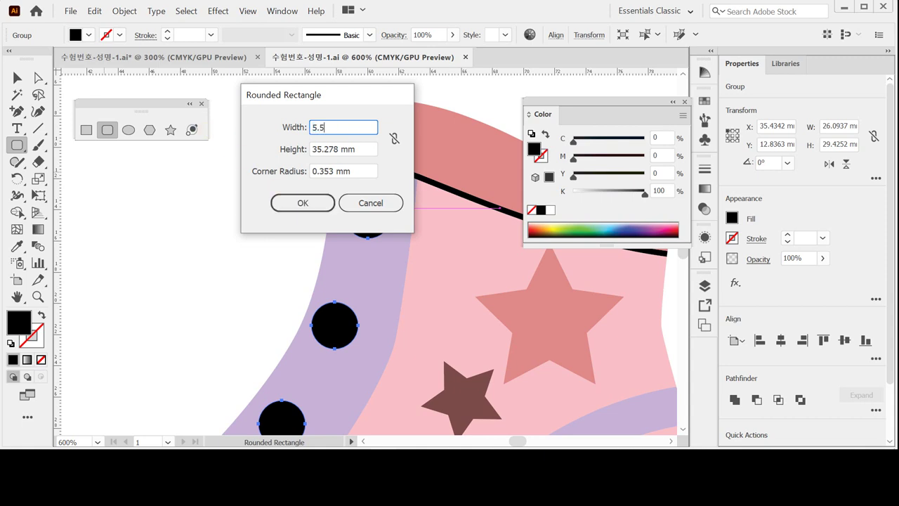
key(Tab)
text(2)
key(Tab)
text(1)
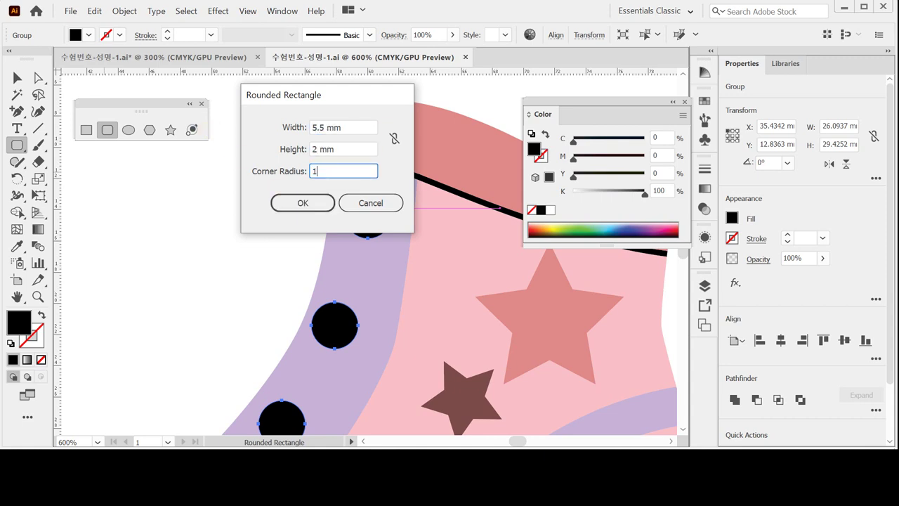
key(Tab)
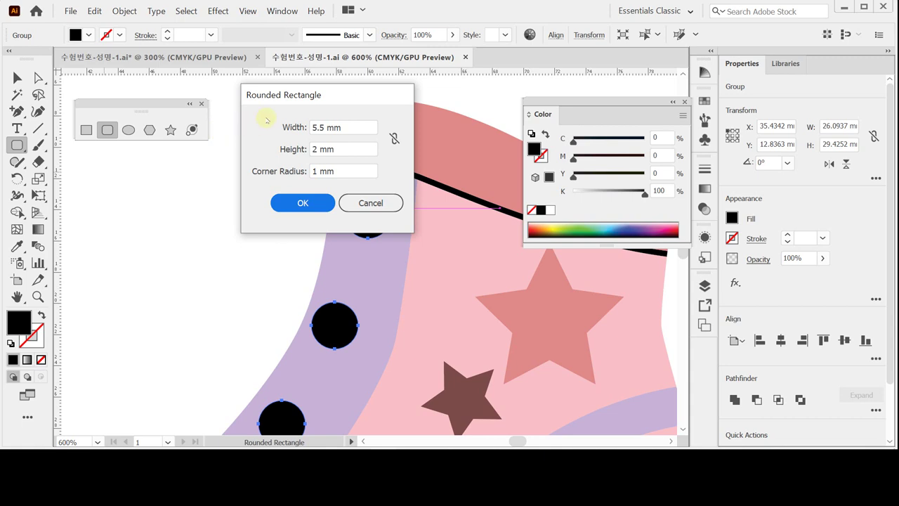
click(297, 204)
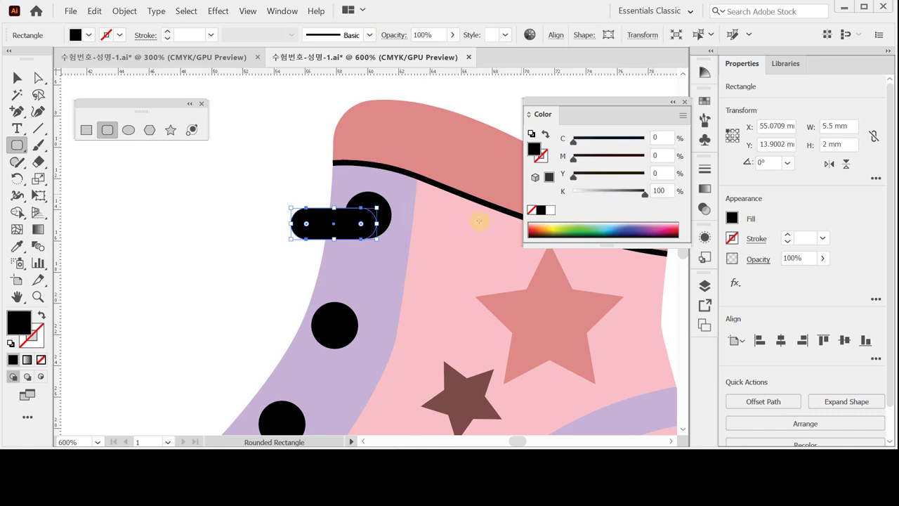
Step: Set the lace's fill colour to C 10, M 80, Y 90, K 0
click(661, 137)
text(10)
key(Tab)
text(80)
key(Tab)
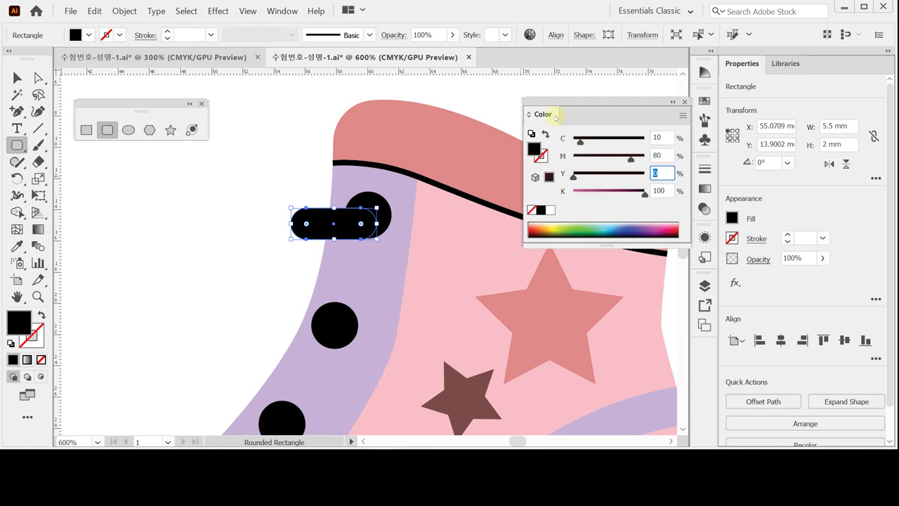
text(90)
key(Tab)
text(0)
key(Return)
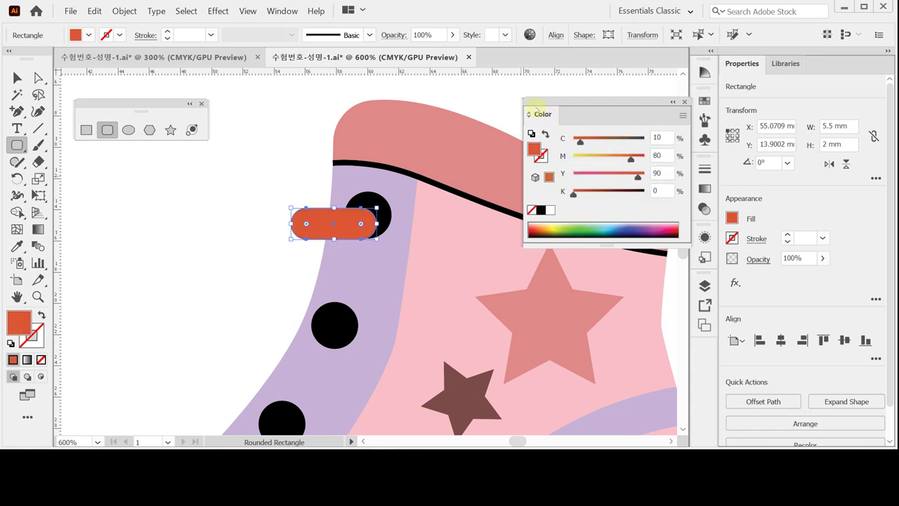
Step: Position the orange lace over the top eyelet at about X 55.4, Y 13.4 mm
ctrl+click(346, 225)
drag(346, 226, 336, 211)
key(ctrl+minus)
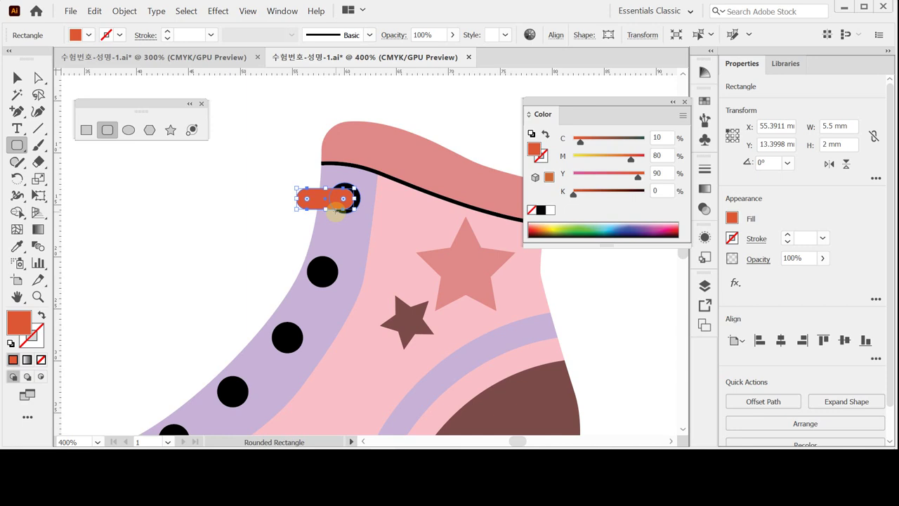
key(ctrl+minus)
drag(328, 318, 325, 273)
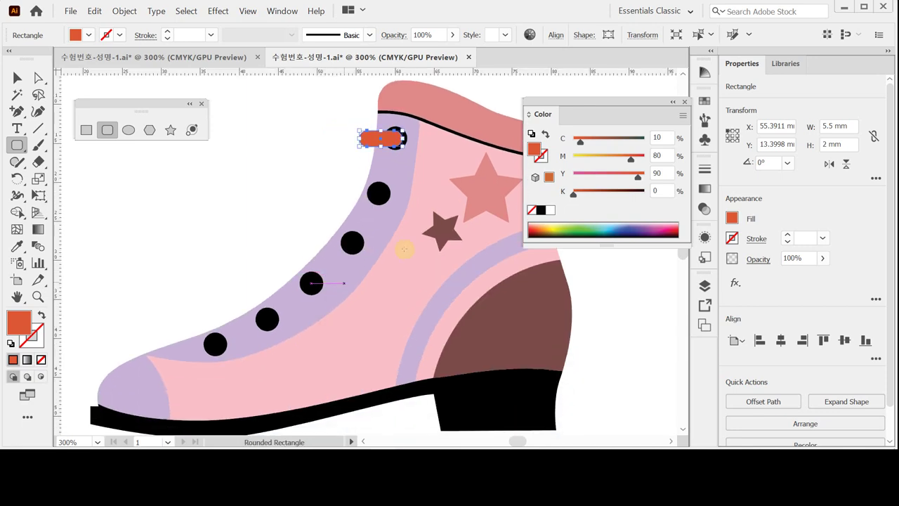
key(a)
click(17, 77)
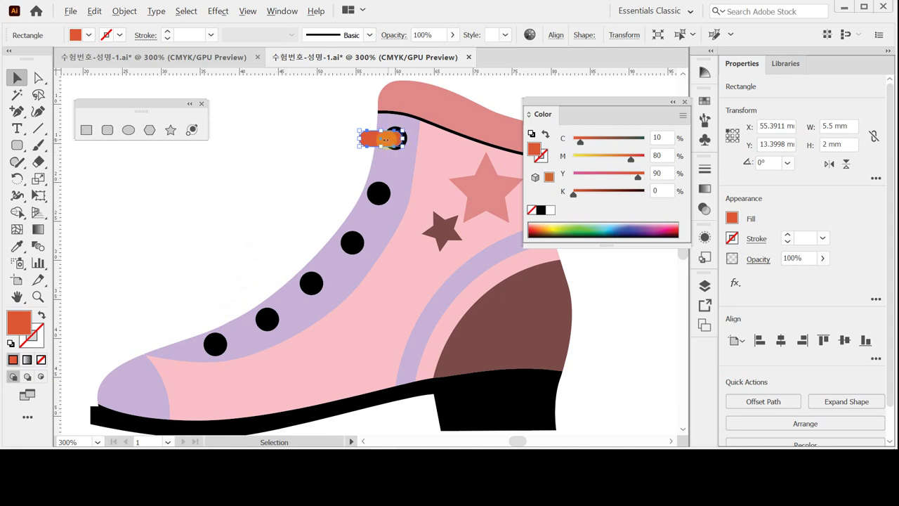
scroll(412, 187, up, 1)
scroll(351, 241, up, 1)
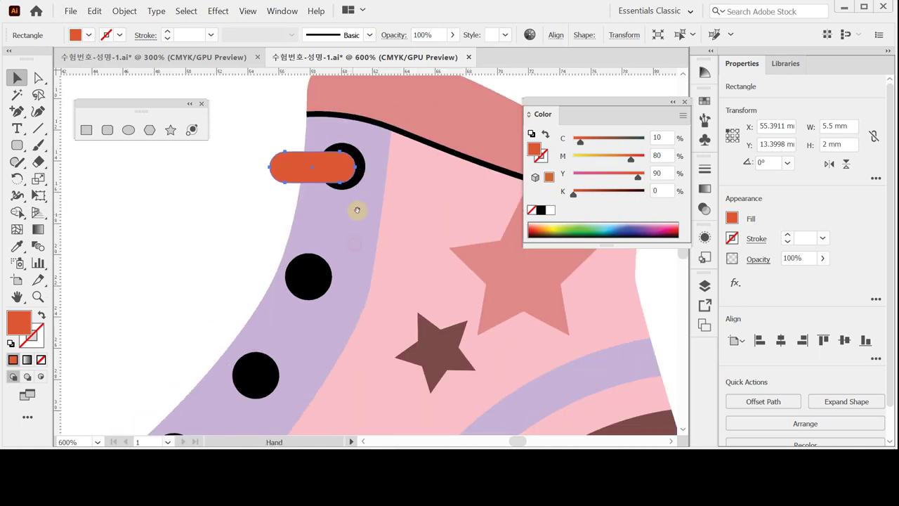
click(316, 167)
drag(316, 167, 317, 167)
click(297, 167)
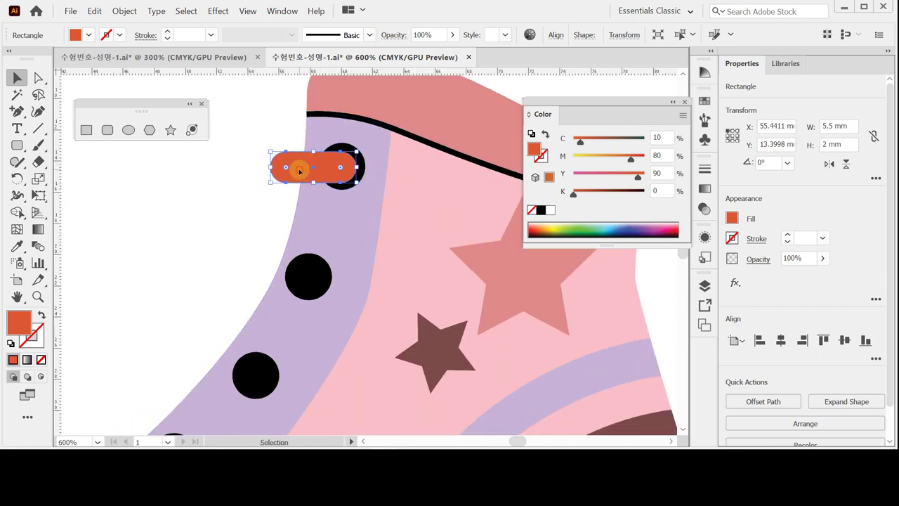
Step: Copy the lace onto the second eyelet at about X 53.4, Y 20.1 mm, rotated to about 354.8°, and save the document
drag(299, 171, 230, 289)
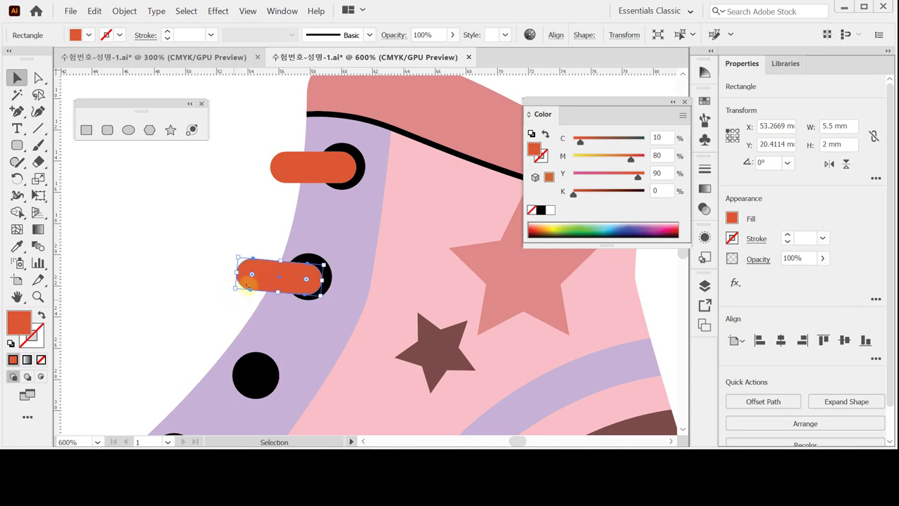
drag(297, 275, 295, 274)
drag(238, 289, 233, 293)
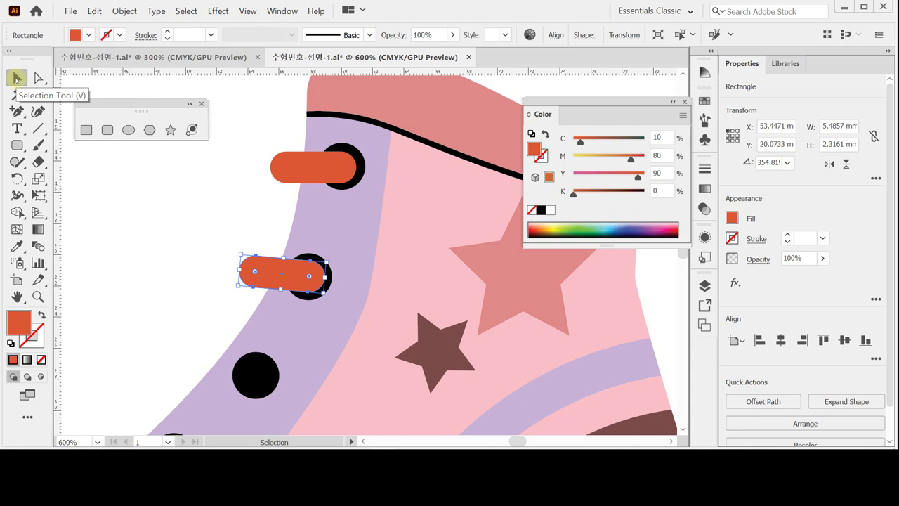
click(245, 11)
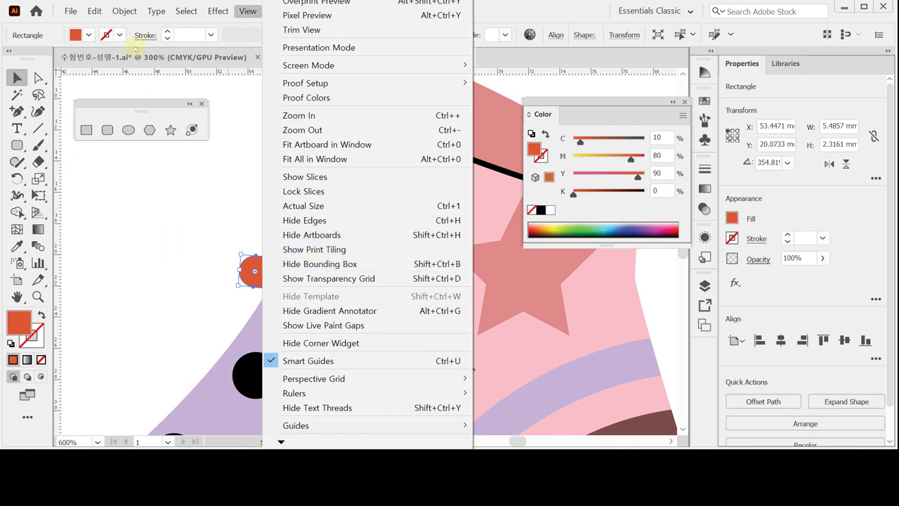
click(526, 12)
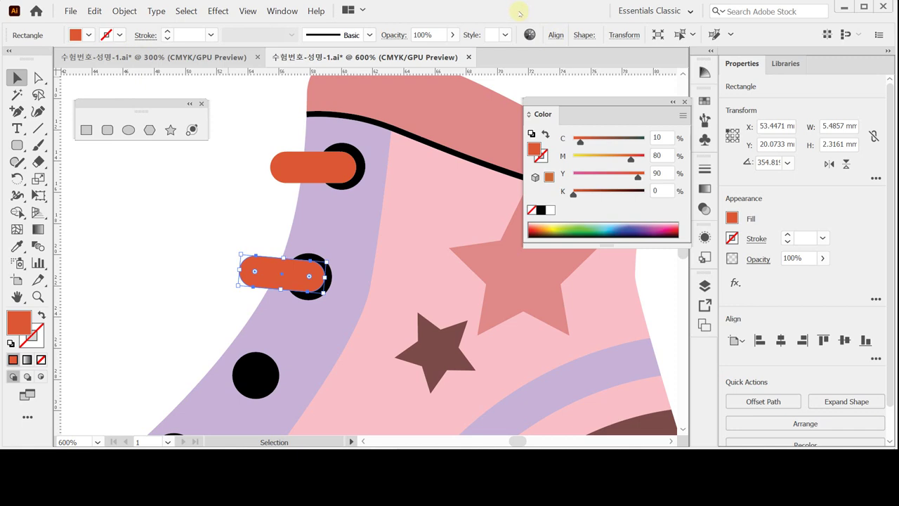
key(ctrl+minus)
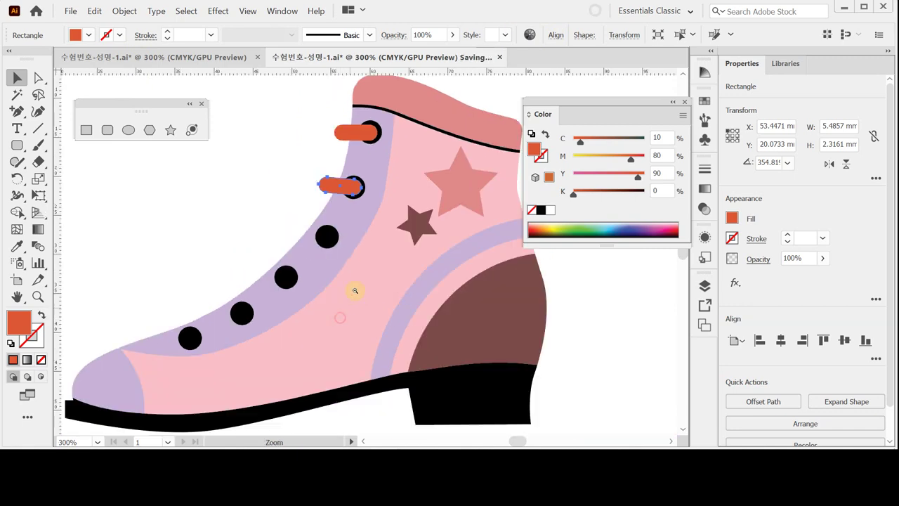
Step: Place rotated lace copies on the four remaining eyelets, with the lowest at about X 33.9, Y 37.1 mm and 308.6°
drag(341, 255, 356, 242)
key(a)
click(368, 167)
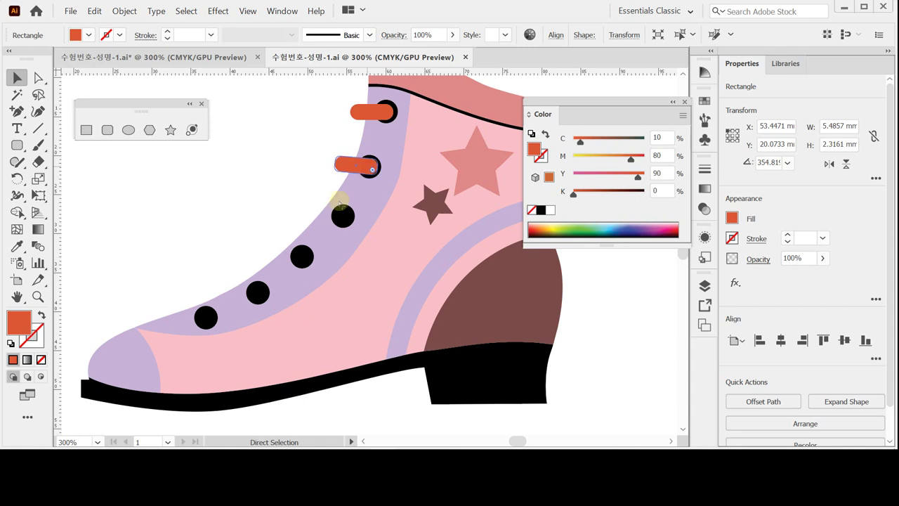
click(379, 197)
key(ctrl+plus)
click(356, 219)
key(v)
drag(349, 223, 266, 281)
drag(309, 286, 305, 264)
key(Up)
key(Right)
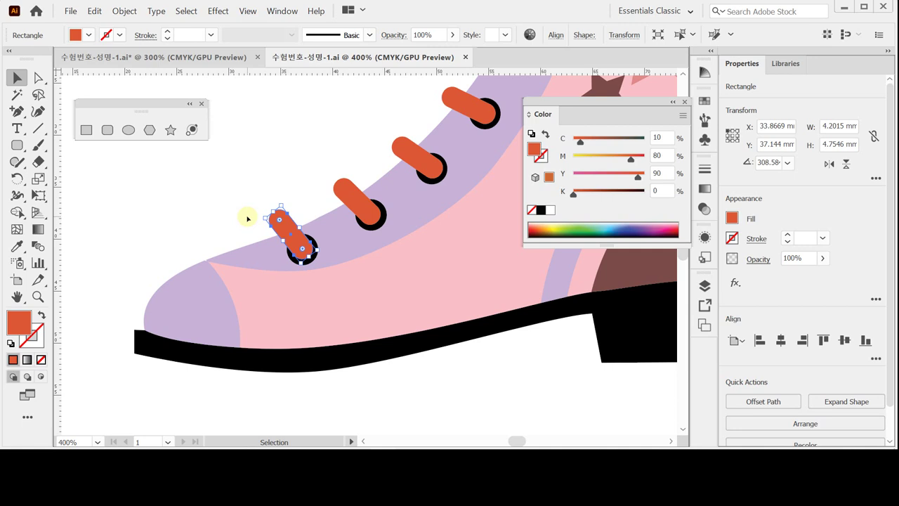
Step: Shift the lace on the fourth eyelet from the boot's top slightly toward the shoe's outer edge and deselect it
click(275, 160)
click(426, 164)
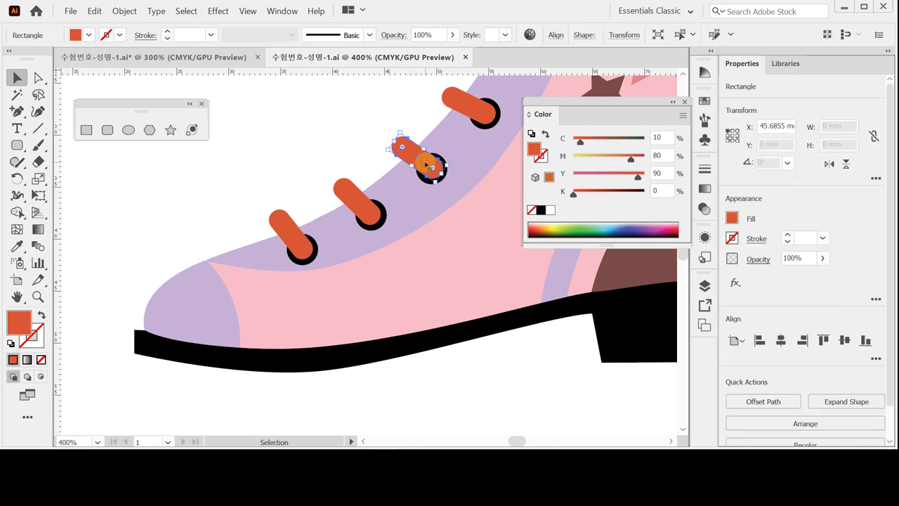
click(284, 135)
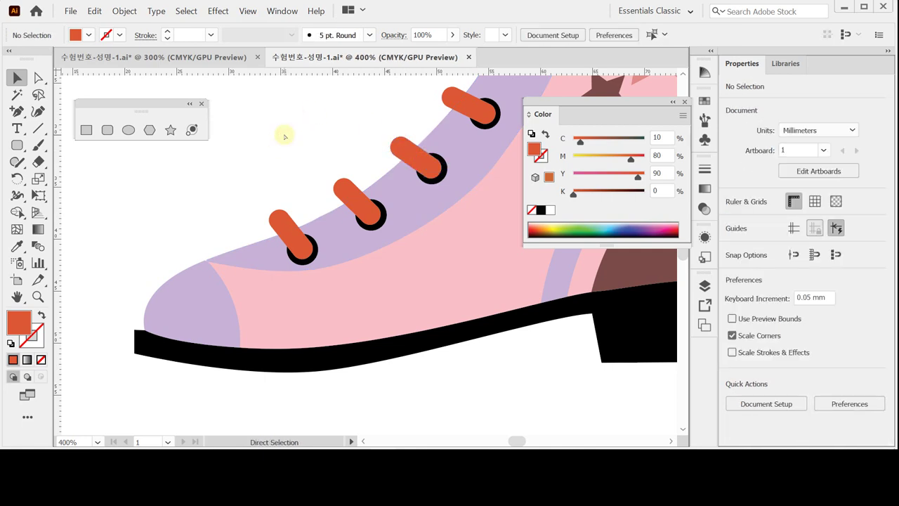
Step: Create a 61 by 4.5 mm rounded rectangle with a 3 mm corner radius below the boot's sole
scroll(421, 301, down, 2)
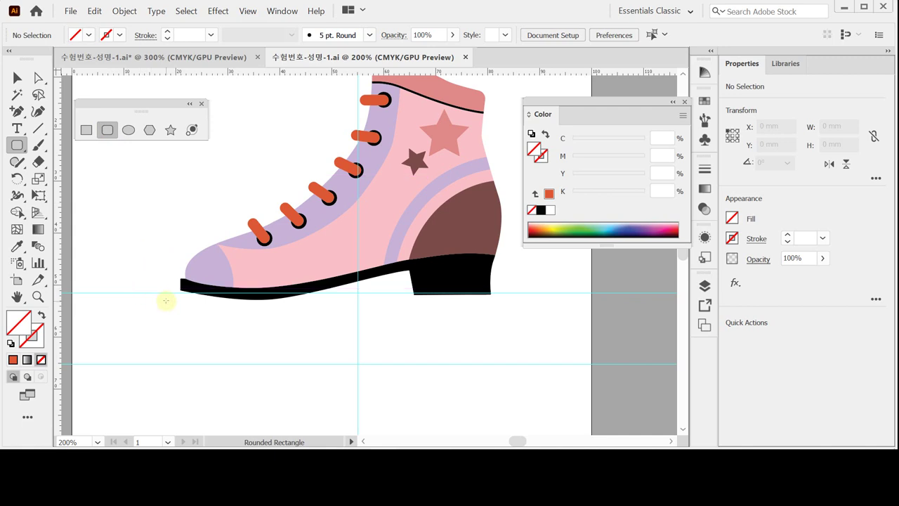
click(174, 299)
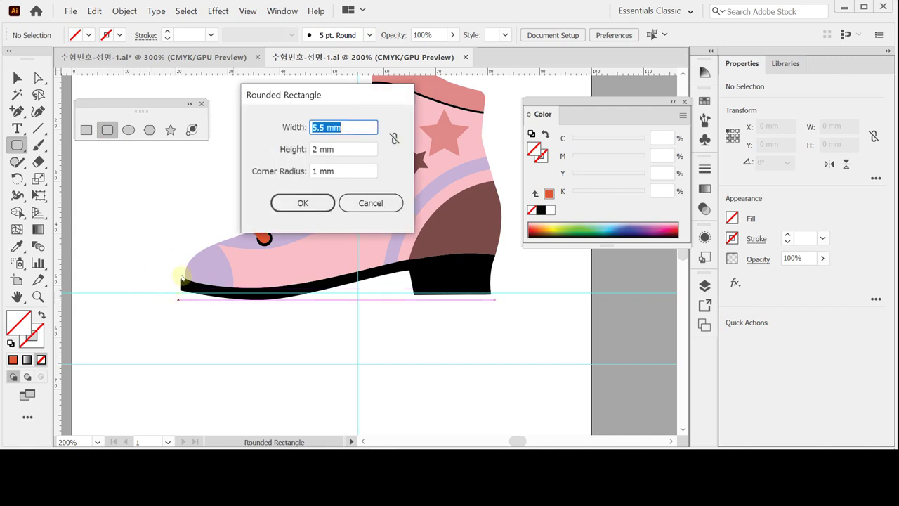
text(61)
key(Tab)
text(4.5)
key(Tab)
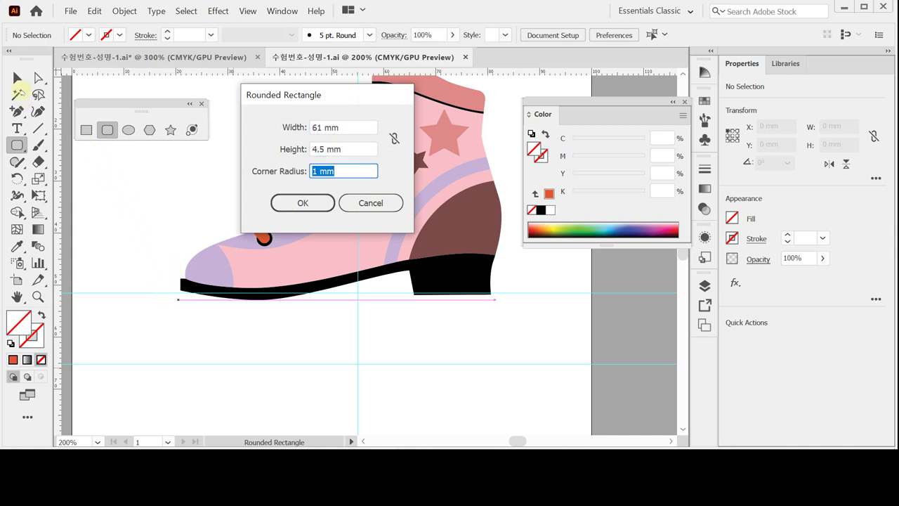
text(3)
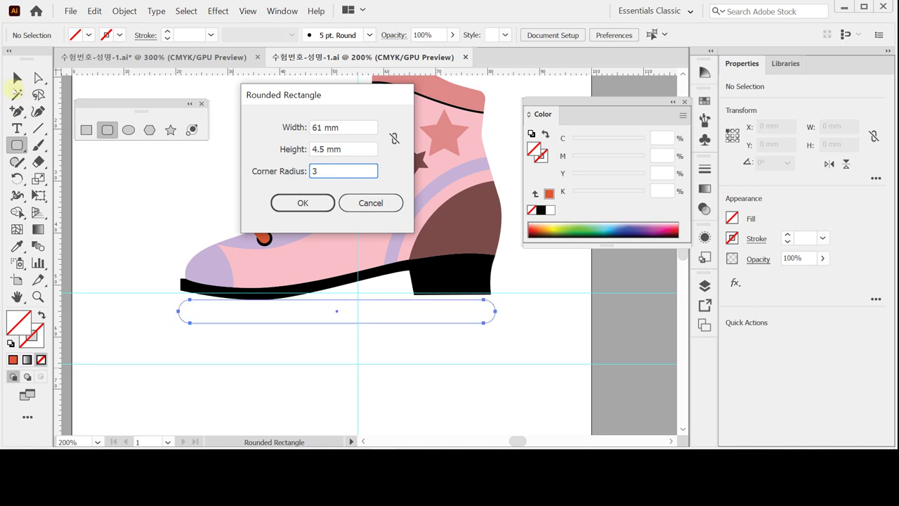
key(Return)
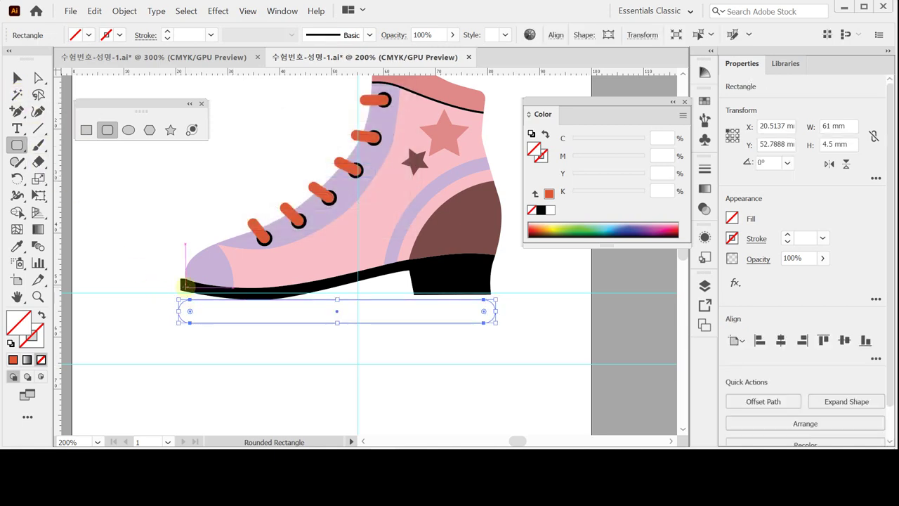
Step: Move the rounded bar up against the boot's sole and heel to about Y 51.3 mm
key(Up)
key(Up)
key(Up)
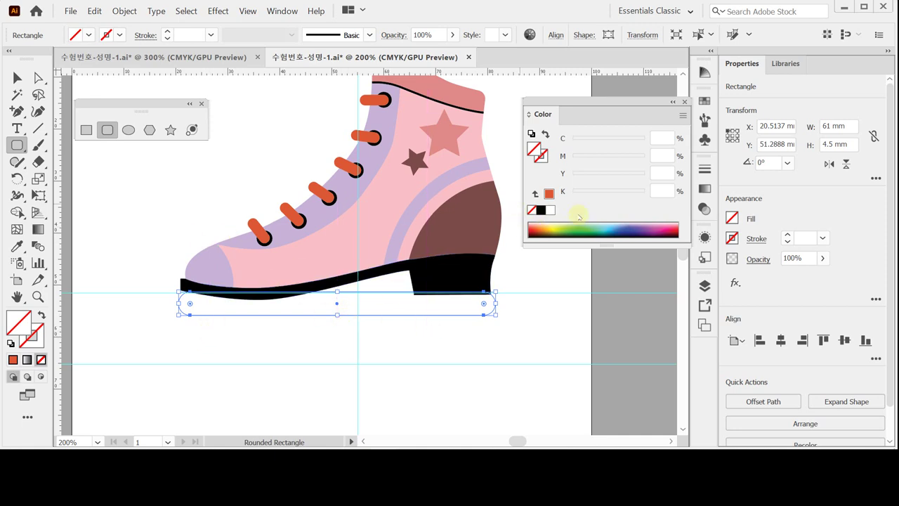
Step: Give the bar a grey fill of K 40 and a 1 pt black stroke
click(540, 210)
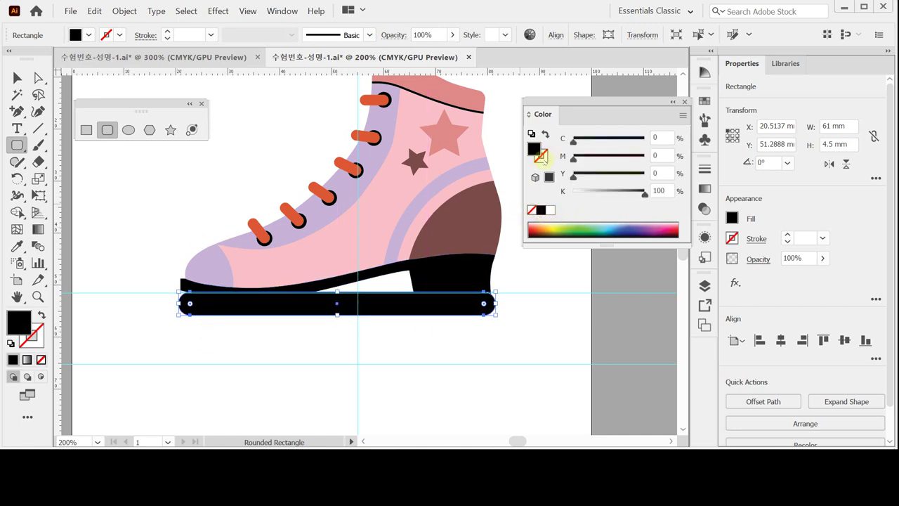
click(531, 134)
click(659, 190)
text(40)
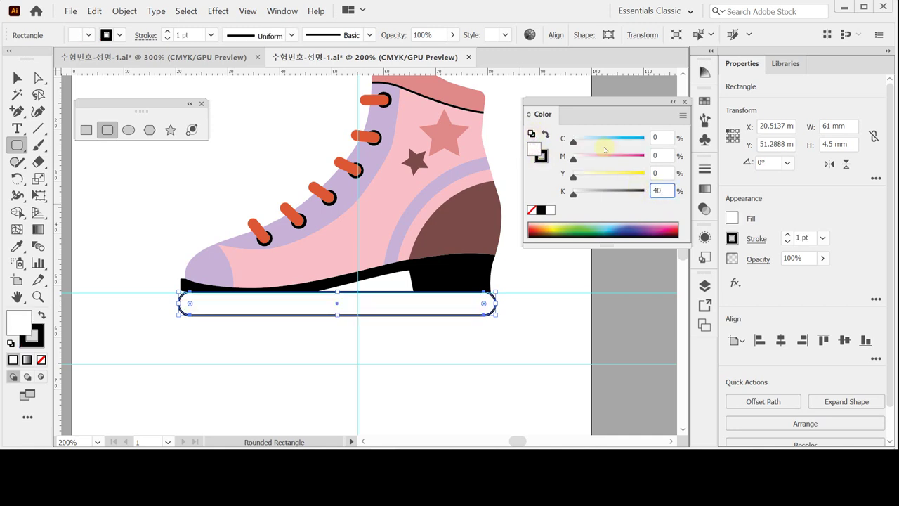
key(Return)
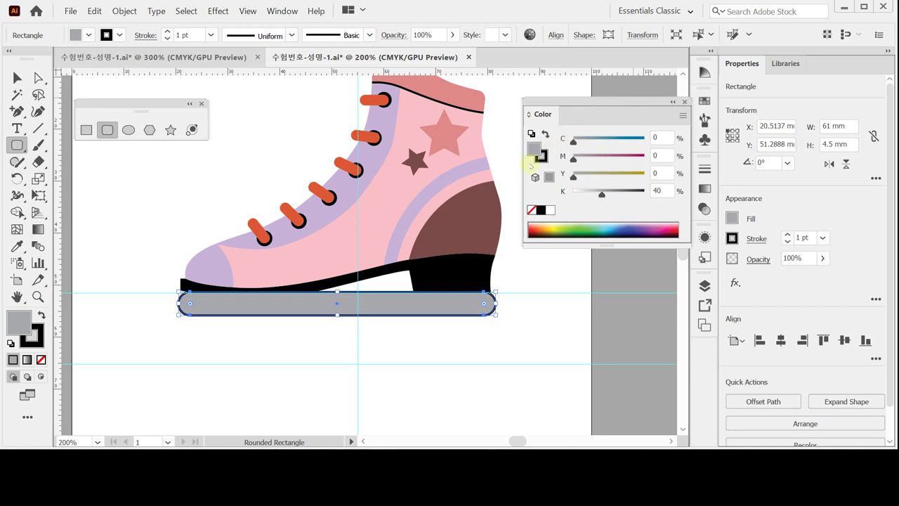
click(541, 155)
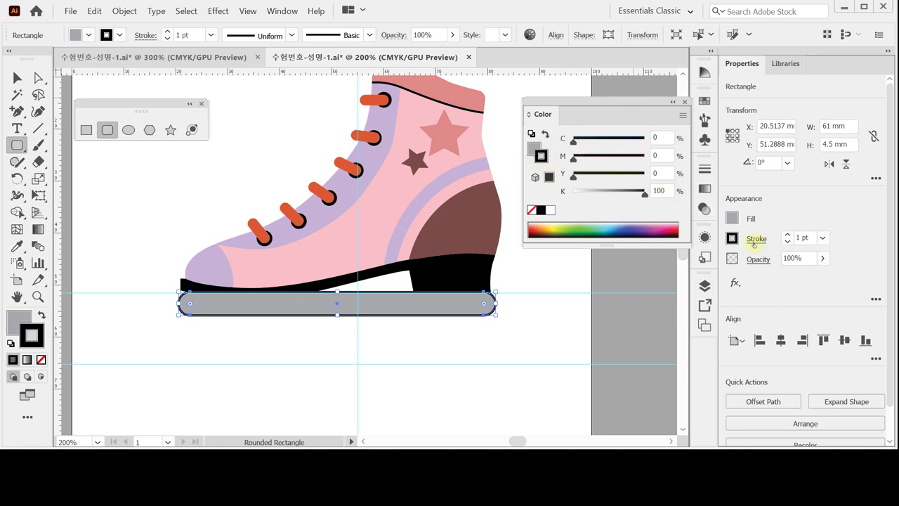
Step: Send the grey rounded bar to the back, behind the boot's sole and heel
right_click(436, 306)
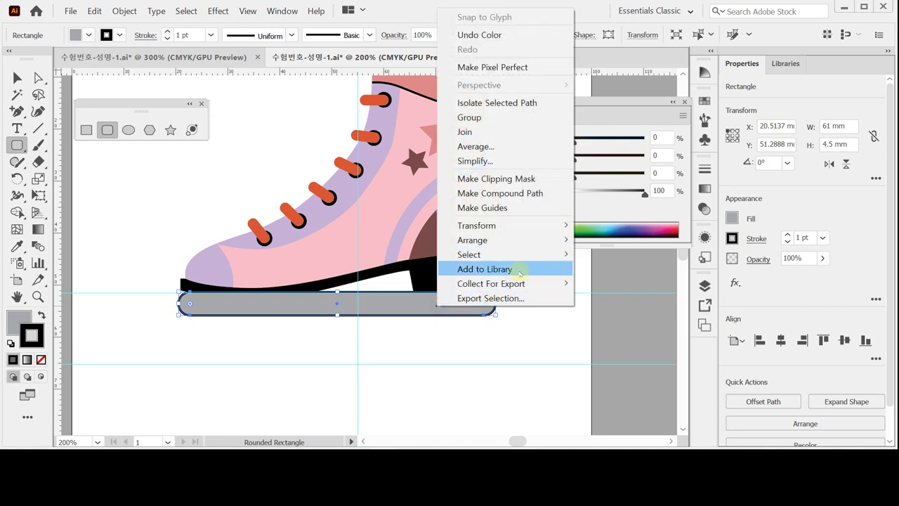
mouse_move(500, 242)
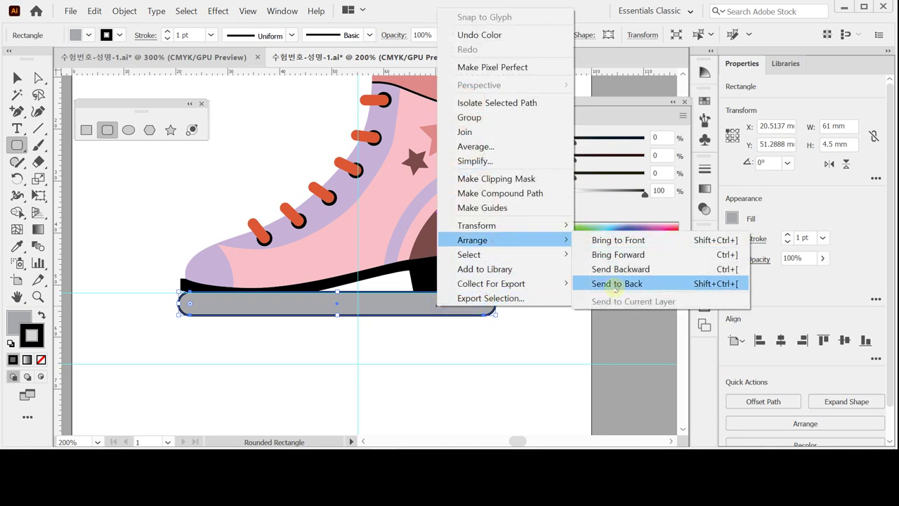
click(616, 283)
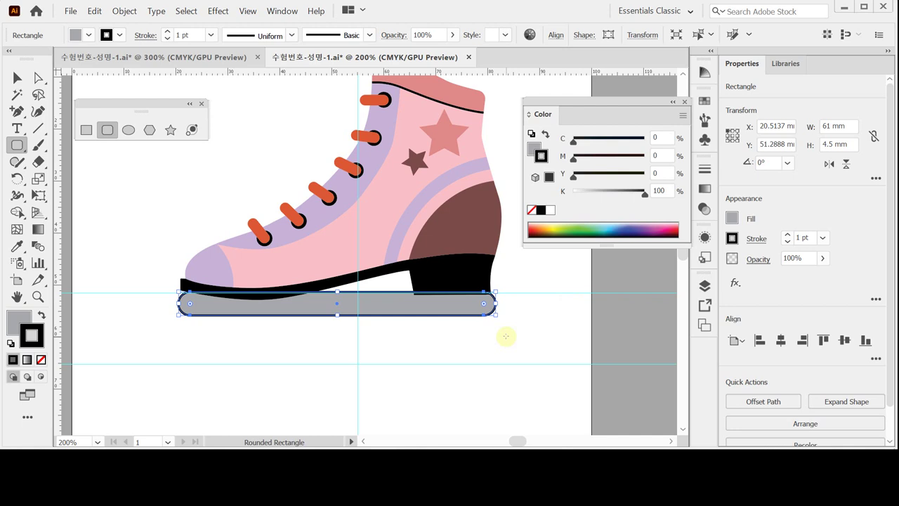
Step: Nudge the grey bar toward the heel to about X 22 mm, Y 51.4 mm, and save the document
drag(426, 318, 425, 313)
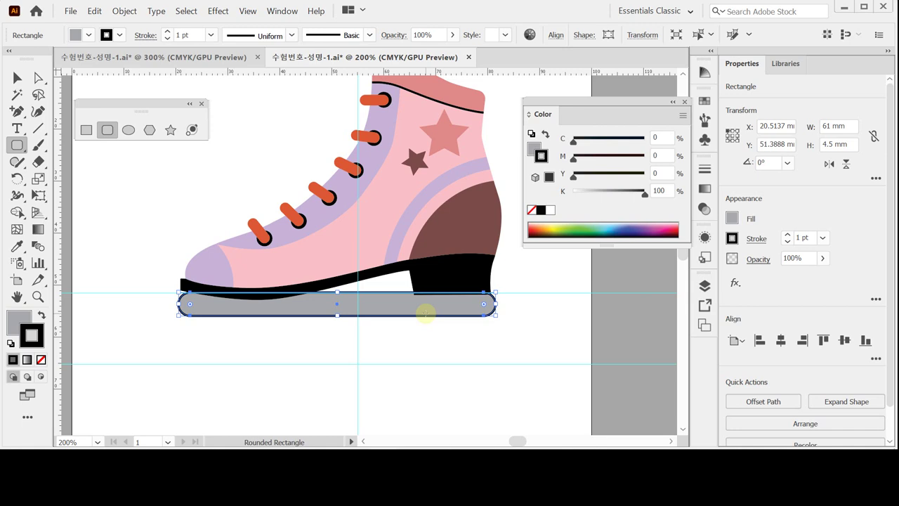
key(Right)
key(Right)
key(Right)
key(Right)
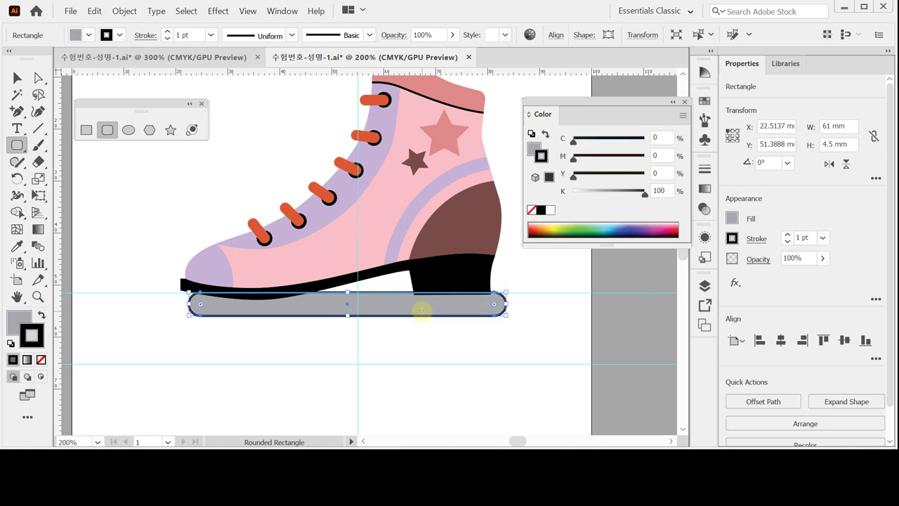
key(Left)
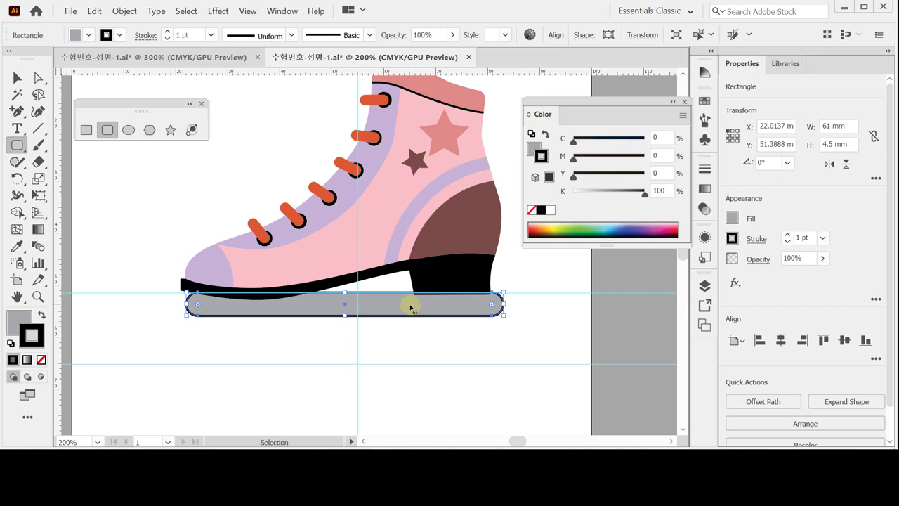
key(ctrl+s)
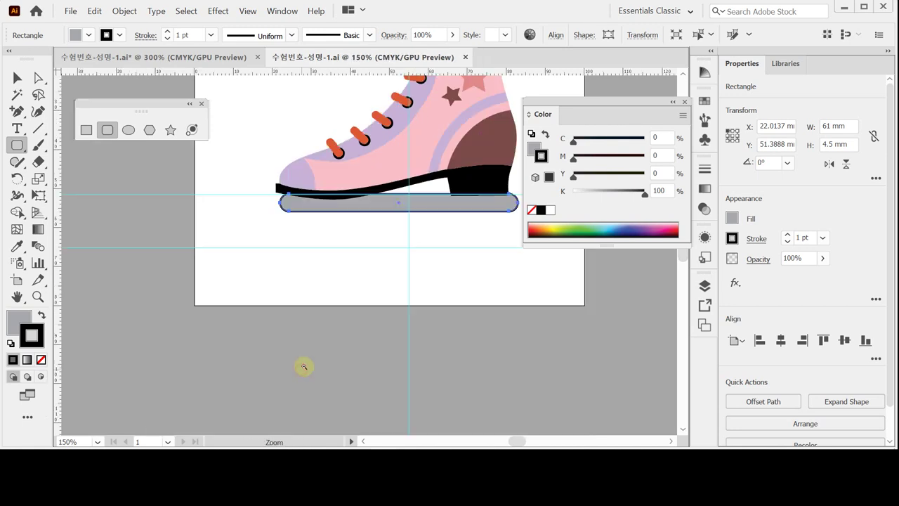
Step: Draw a rectangle about 54 by 3.6 mm across the lower edge of the grey rounded bar
ctrl+alt+click(302, 366)
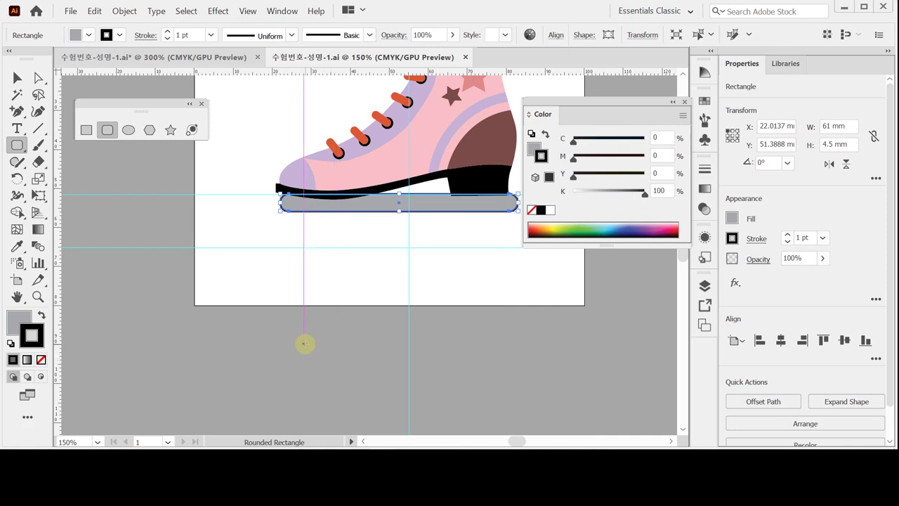
ctrl+alt+click(366, 388)
drag(370, 253, 317, 287)
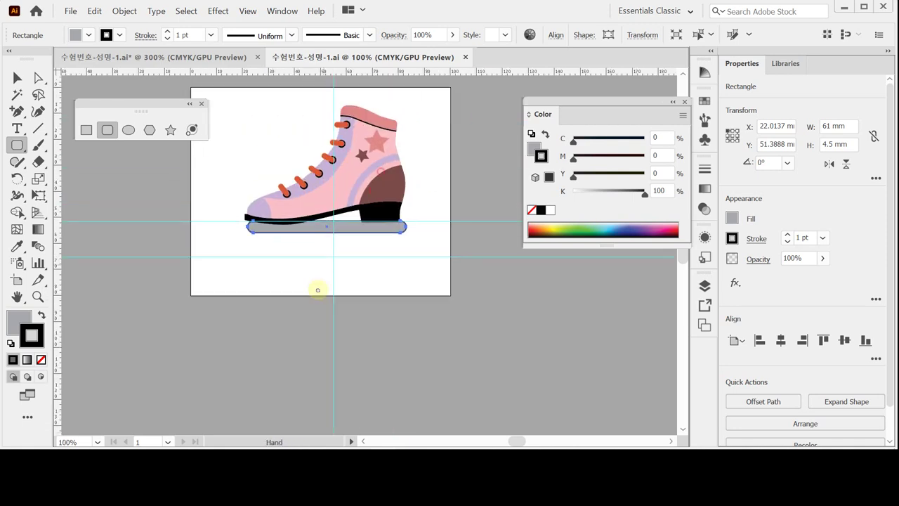
ctrl+click(327, 285)
ctrl+click(355, 238)
drag(355, 239, 326, 271)
key(m)
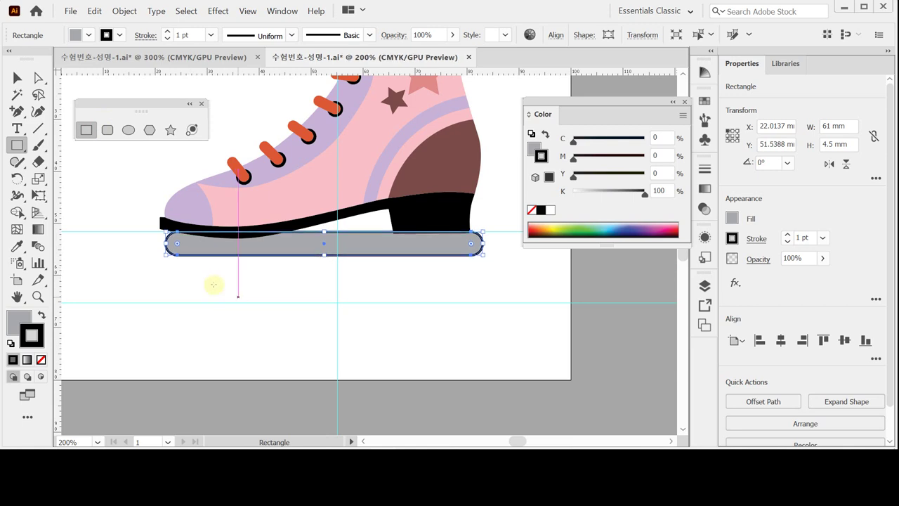
ctrl+click(178, 271)
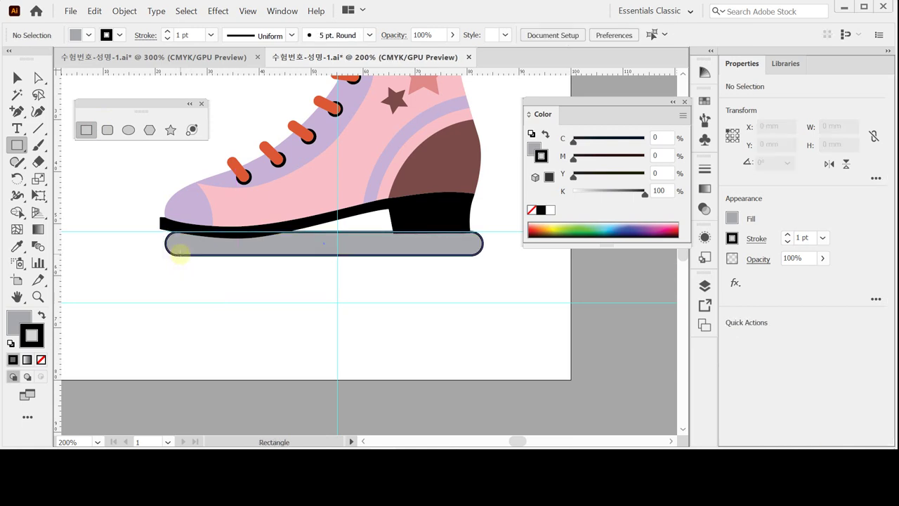
drag(189, 246, 468, 264)
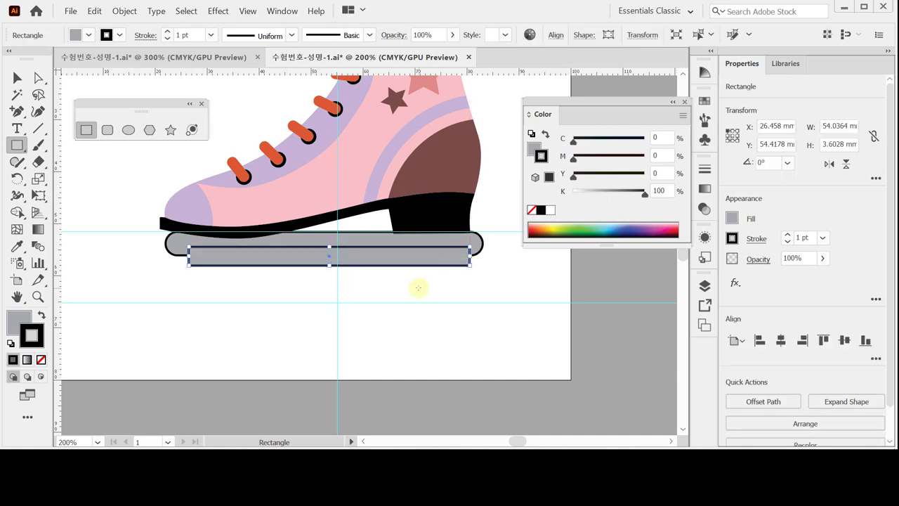
Step: Give the long rectangle a yellow fill of about C 7, Y 91 with a black stroke, and deselect it
click(553, 226)
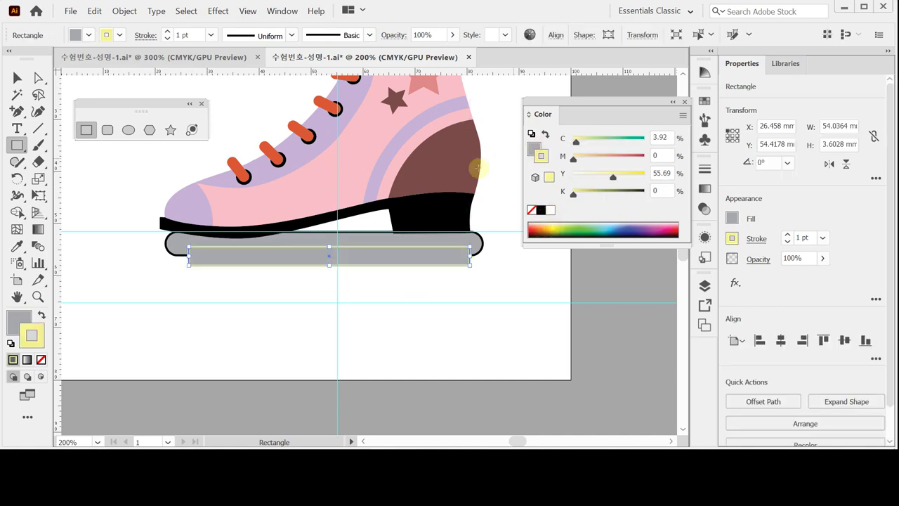
click(541, 209)
click(533, 145)
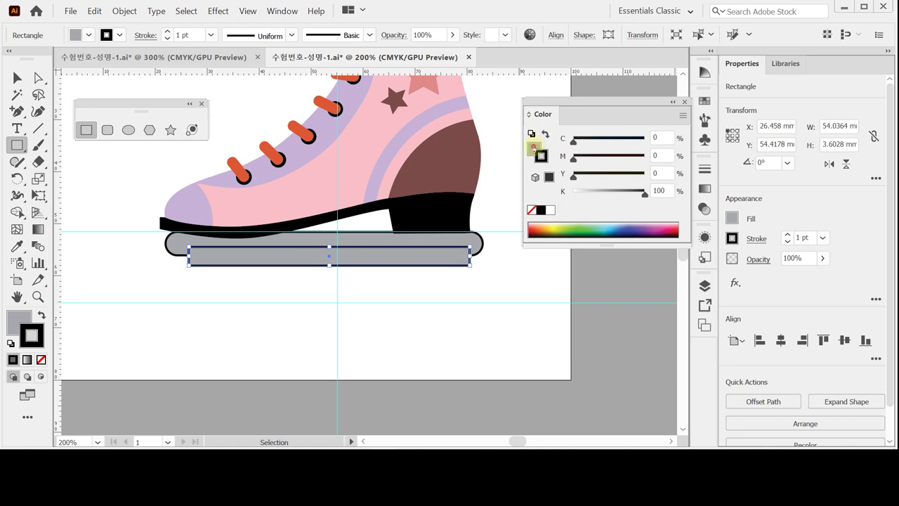
click(553, 228)
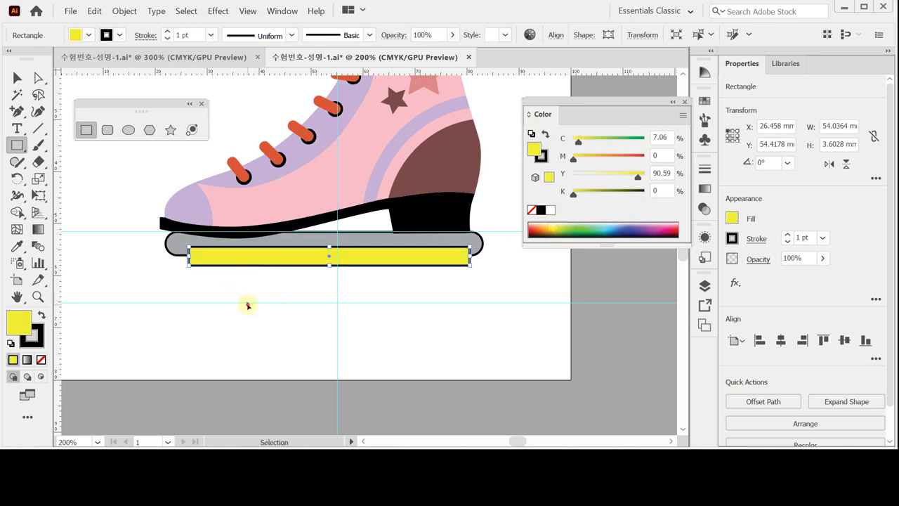
key(ctrl+shift+a)
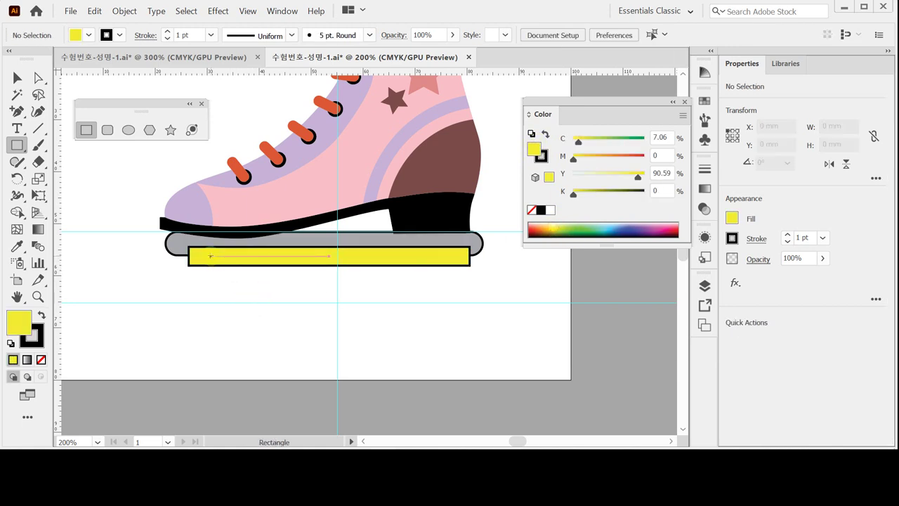
Step: Draw a rectangle about 7.7 by 5.5 mm over the yellow bar's lower edge near the toe, and set its fill's cyan to 17%
drag(217, 255, 257, 281)
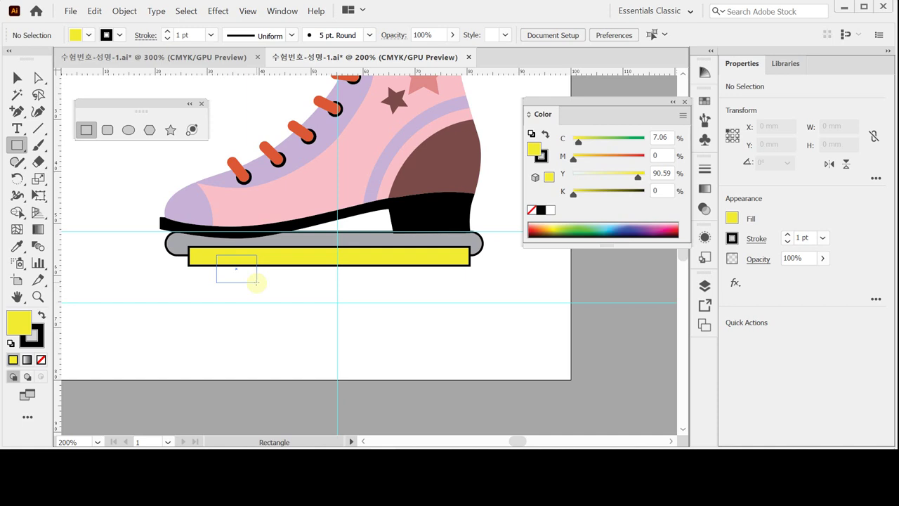
drag(257, 283, 257, 283)
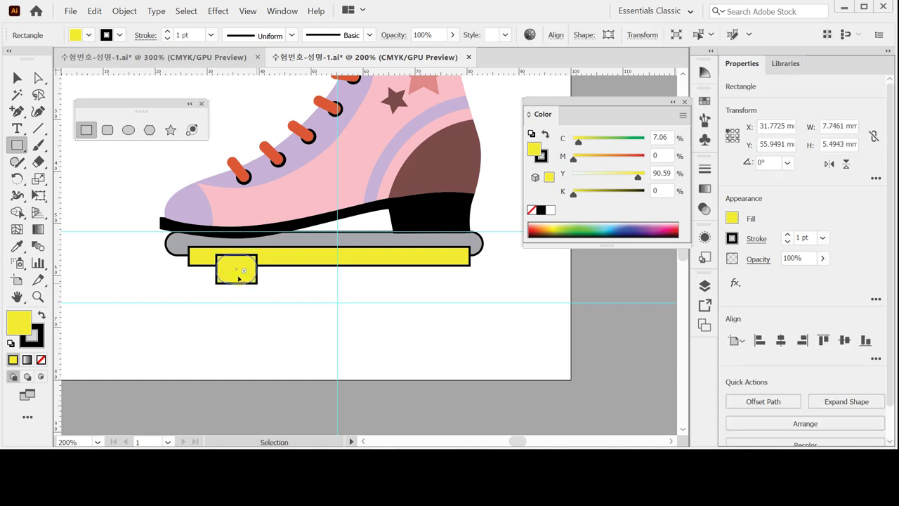
drag(237, 269, 229, 269)
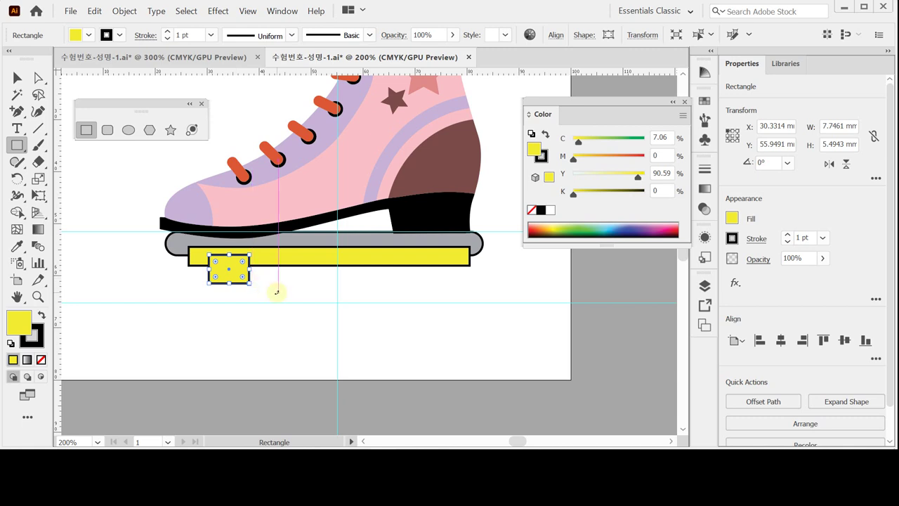
key(ctrl+equal)
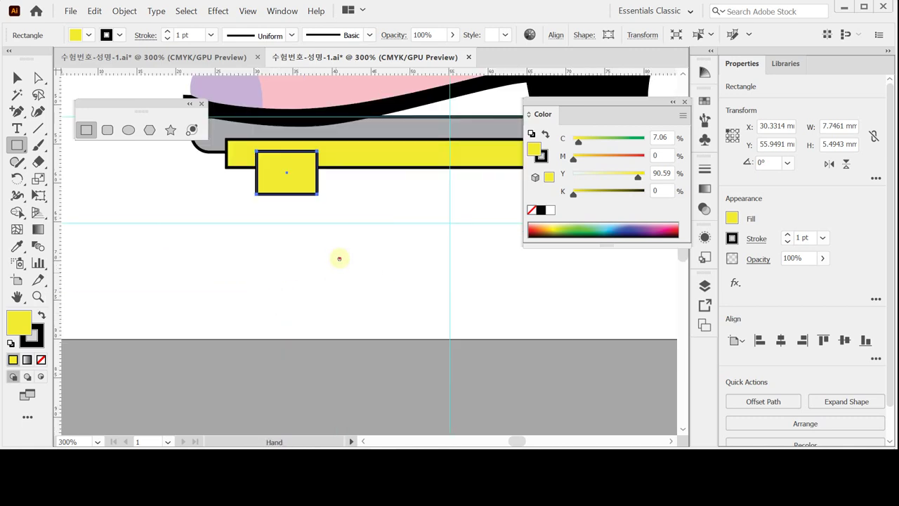
scroll(336, 314, up, 2)
click(586, 142)
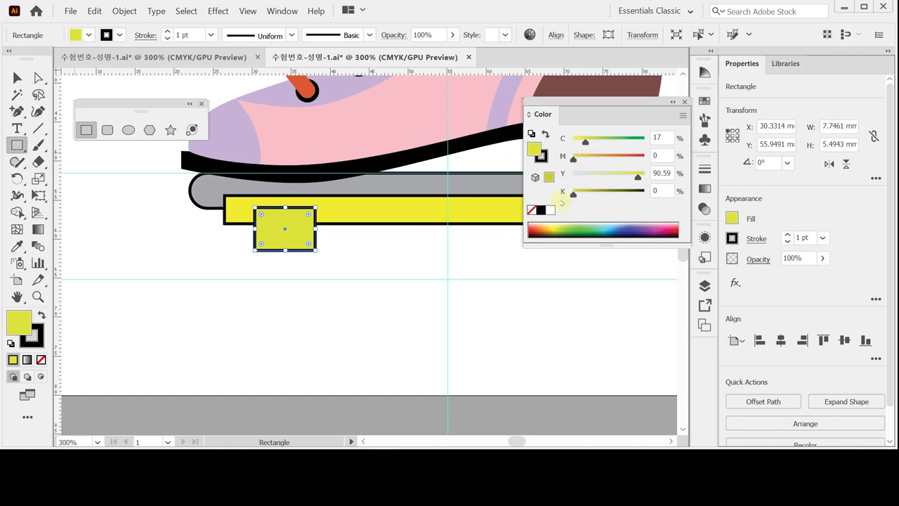
Step: Scale the small rectangle's two lower corner points uniformly to 80% to form a trapezoid, and save the document
click(39, 77)
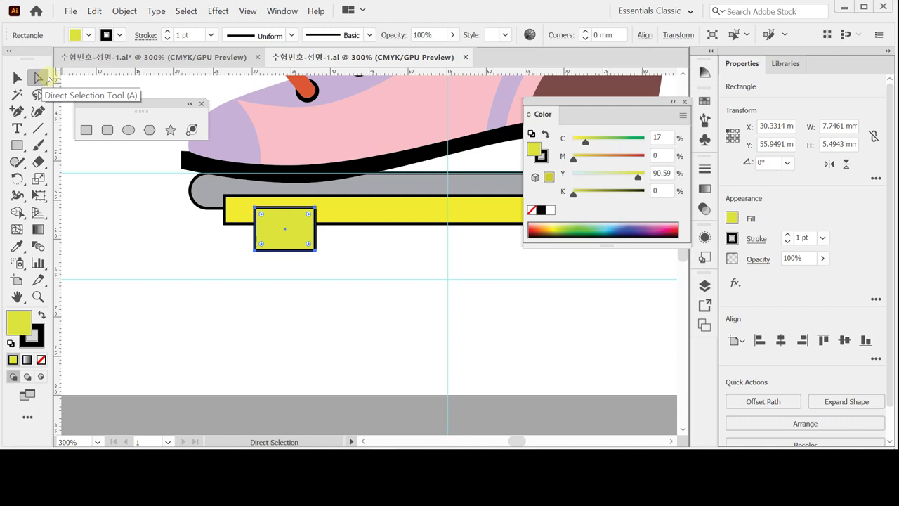
drag(234, 236, 341, 264)
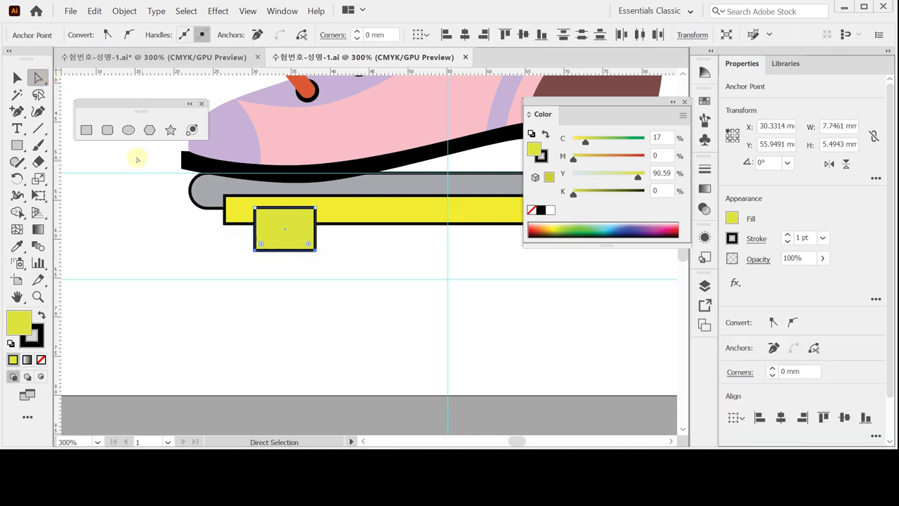
double_click(39, 179)
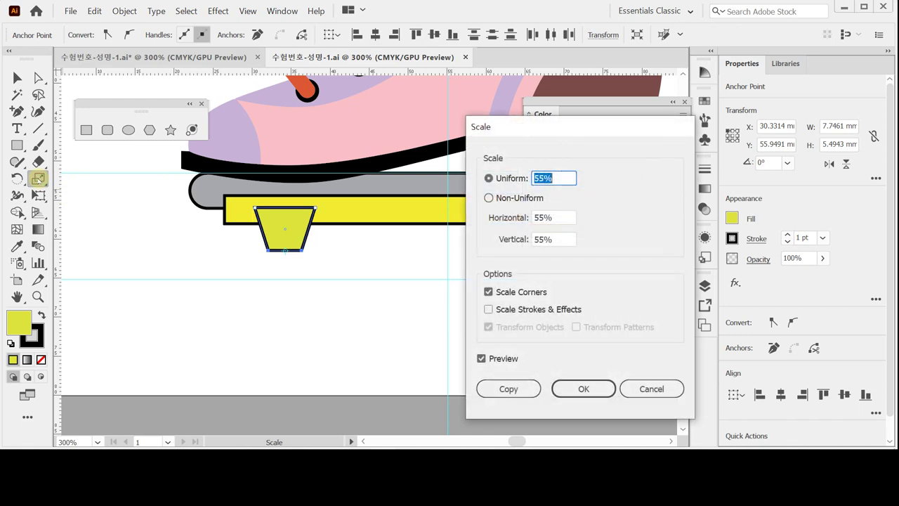
text(80)
key(Tab)
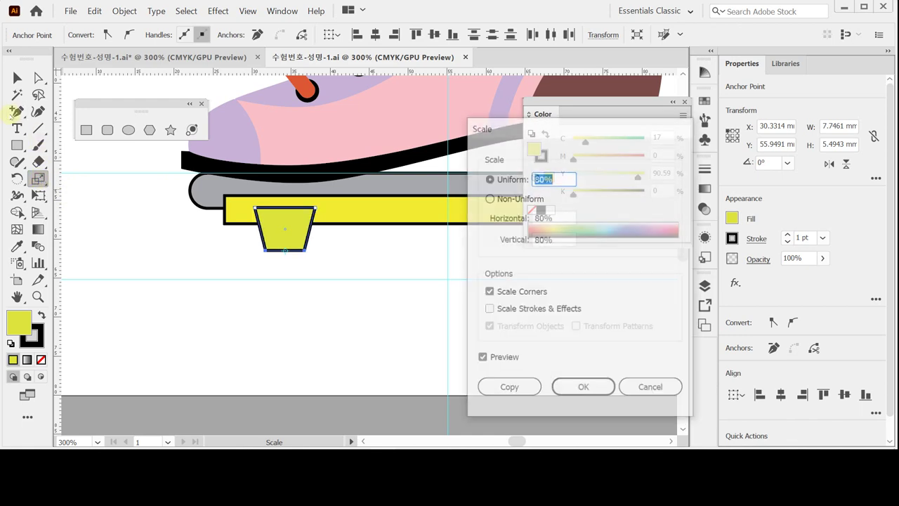
key(Return)
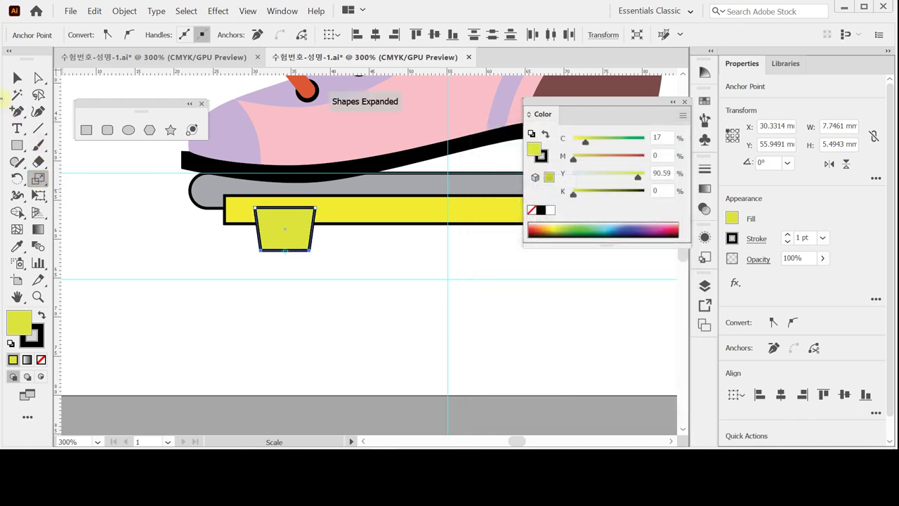
key(ctrl+s)
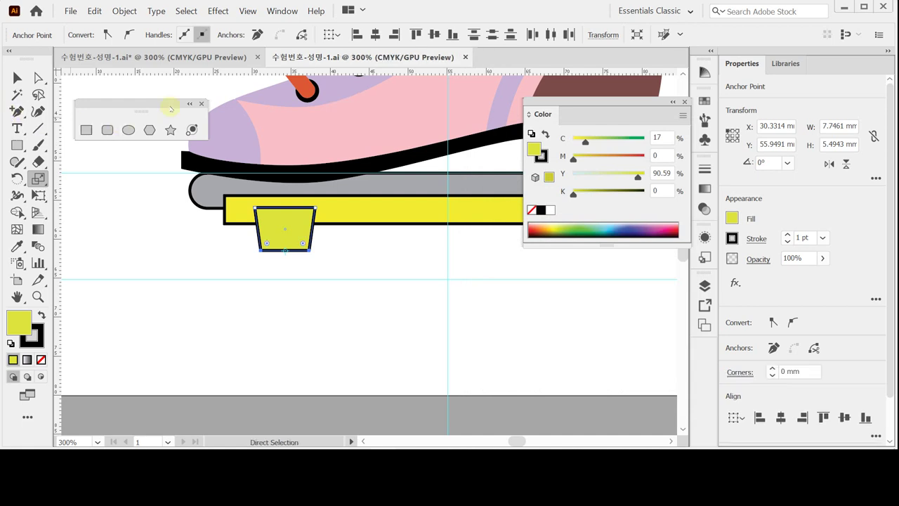
Step: Copy the trapezoid horizontally onto the vertical guide, and repeat the copy at the same spacing toward the heel
key(ctrl+space)
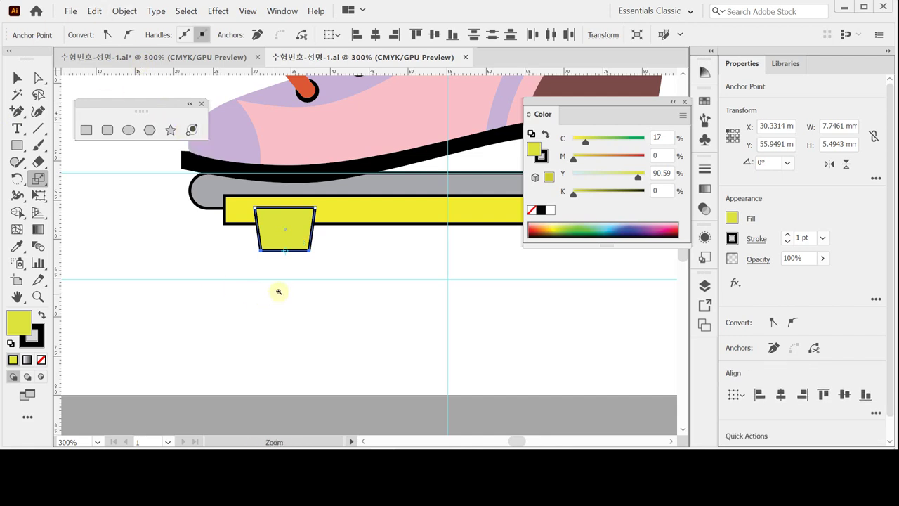
click(363, 274)
ctrl+alt+click(345, 263)
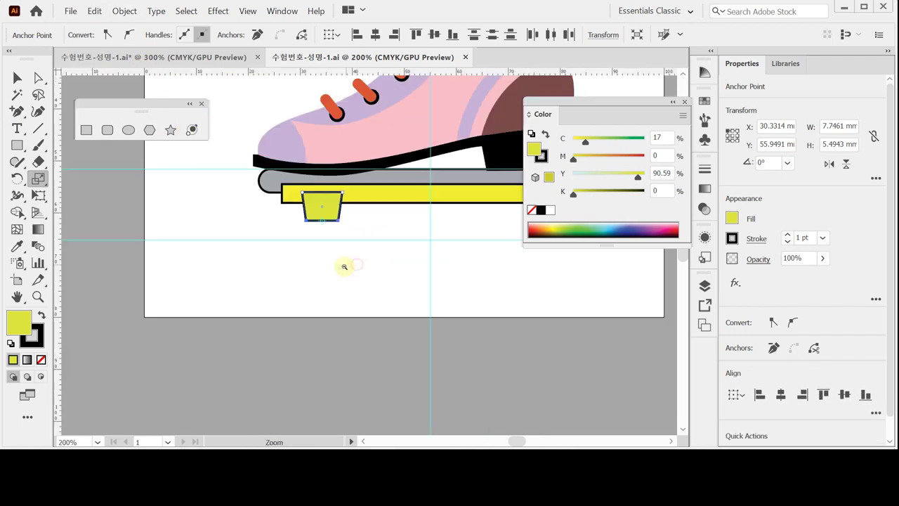
ctrl+alt+click(293, 279)
scroll(292, 283, up, 2)
click(15, 77)
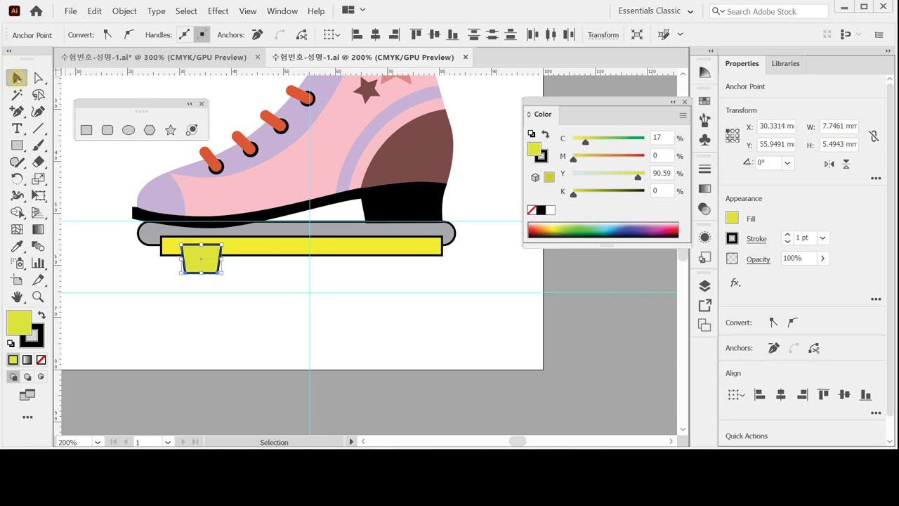
click(194, 299)
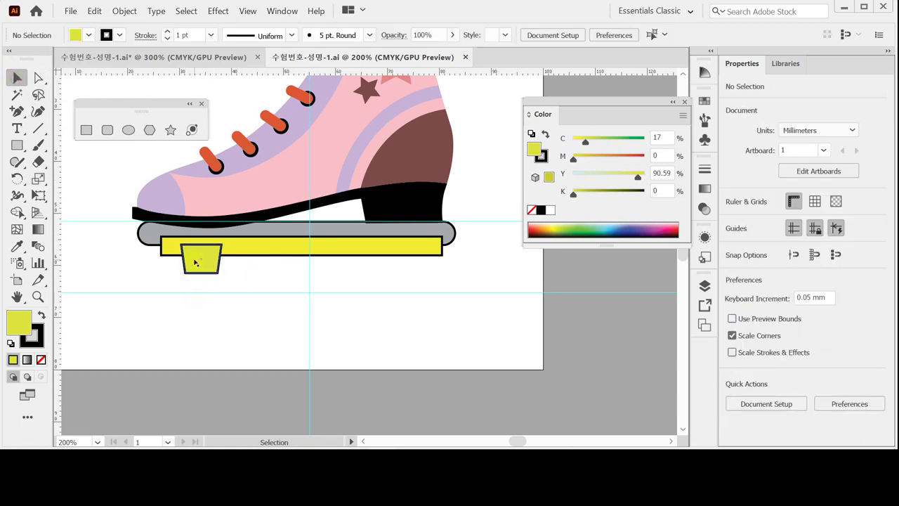
drag(276, 293, 266, 294)
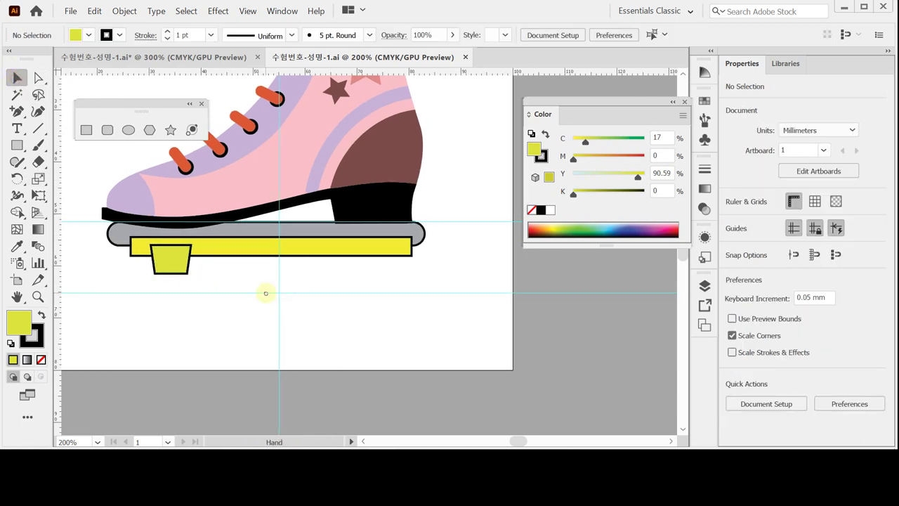
click(177, 263)
drag(178, 263, 286, 268)
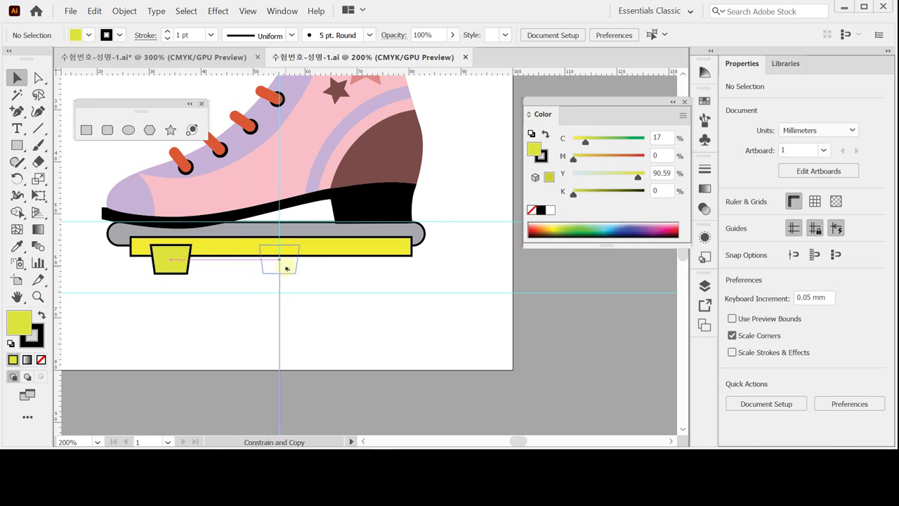
drag(287, 268, 285, 265)
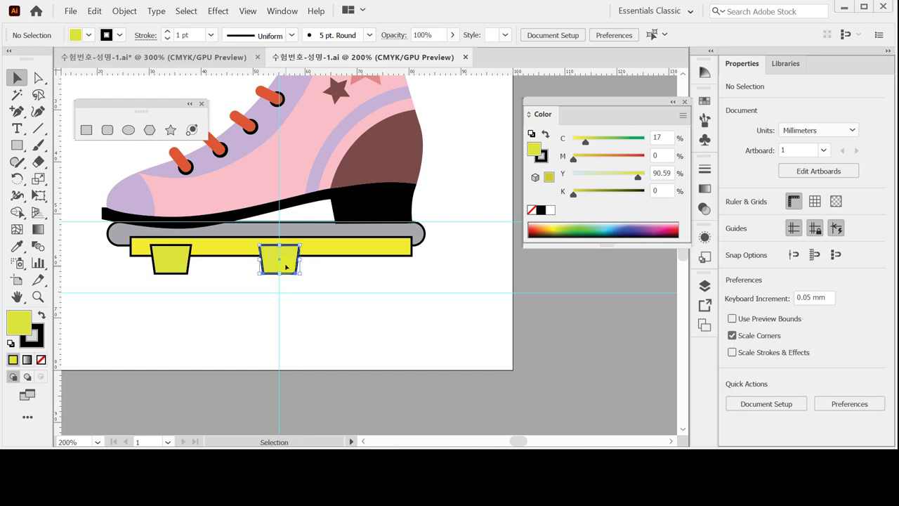
key(ctrl+d)
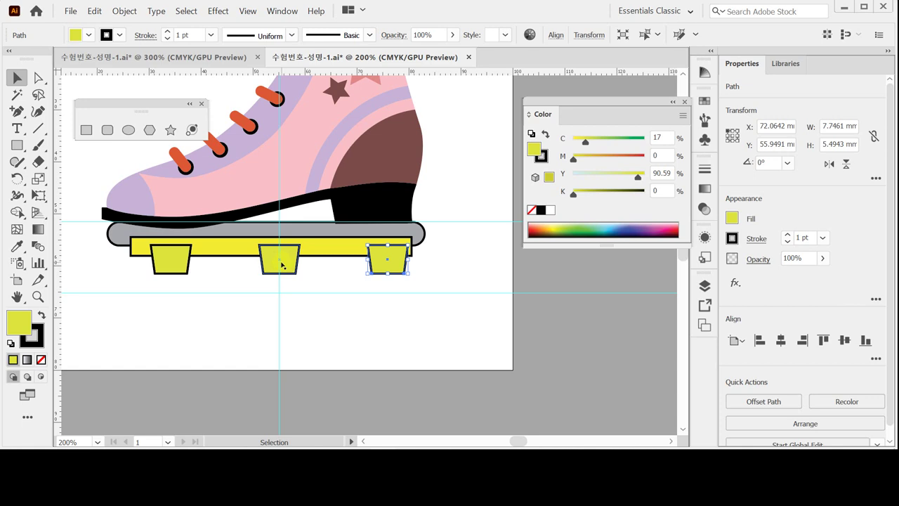
Step: Shorten the yellow bar from its heel end so it stops just inside the heel-side trapezoid's outer edge
click(210, 317)
click(226, 248)
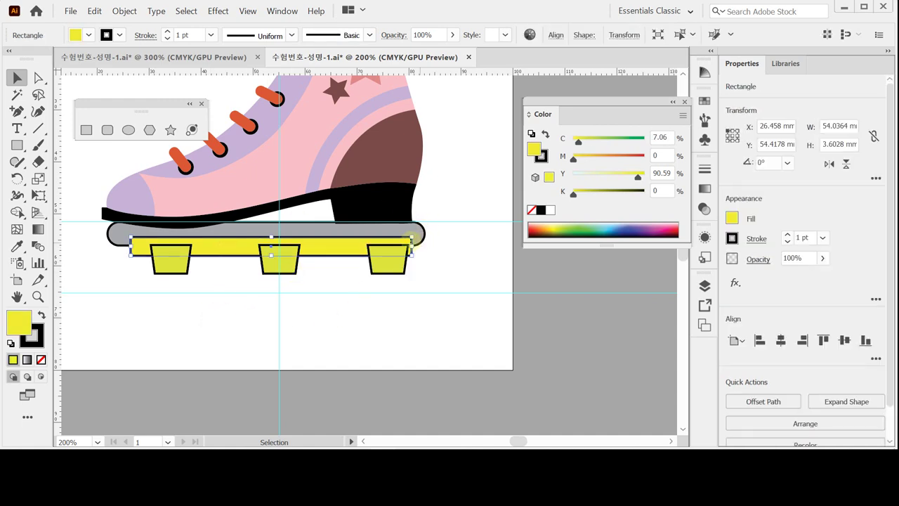
drag(412, 246, 409, 244)
click(417, 283)
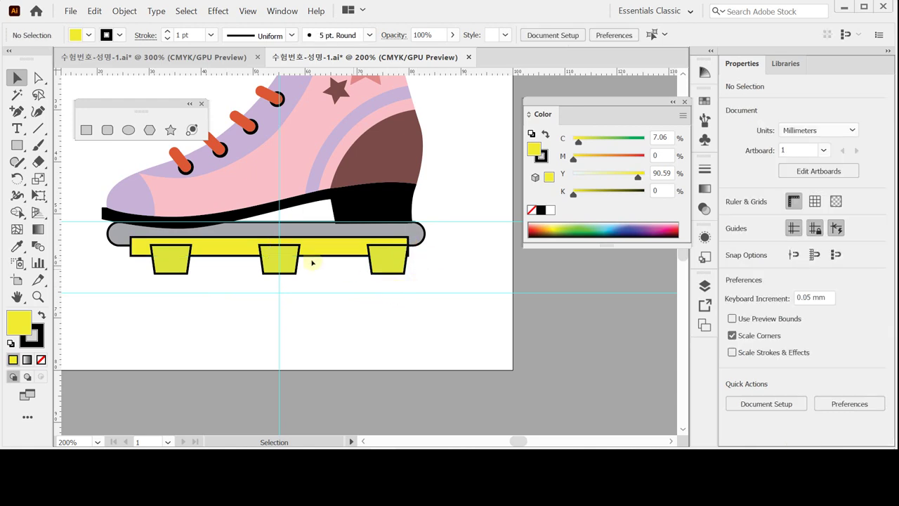
click(347, 250)
drag(409, 246, 405, 246)
click(425, 261)
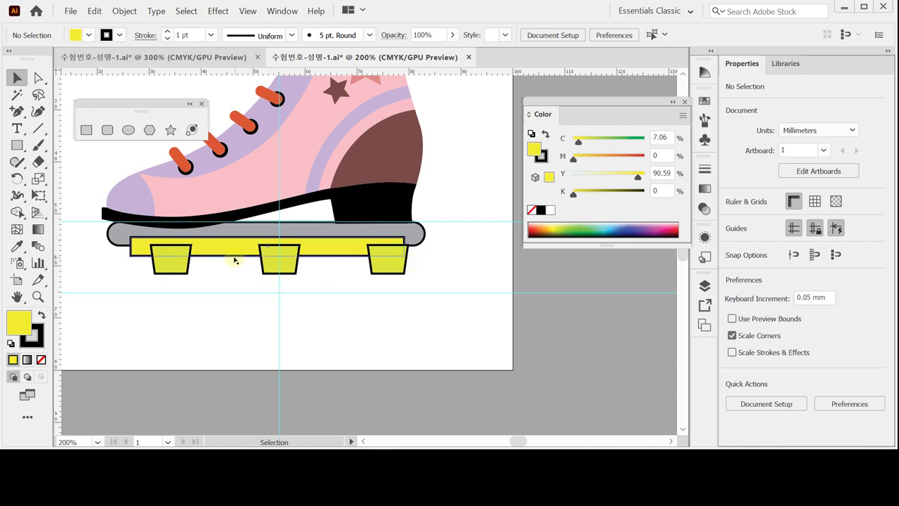
Step: Unite the yellow bar with the three trapezoids and give the merged shape a black fill with no stroke
drag(129, 289, 399, 265)
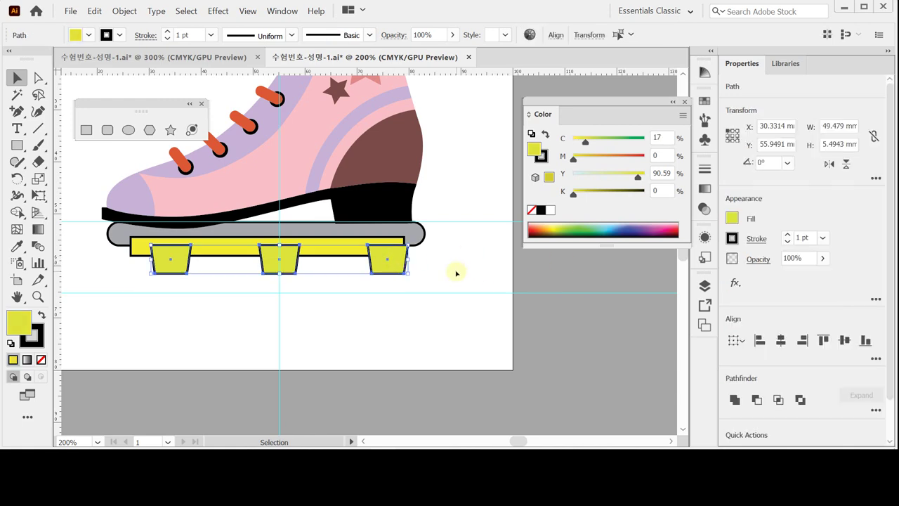
shift+click(390, 252)
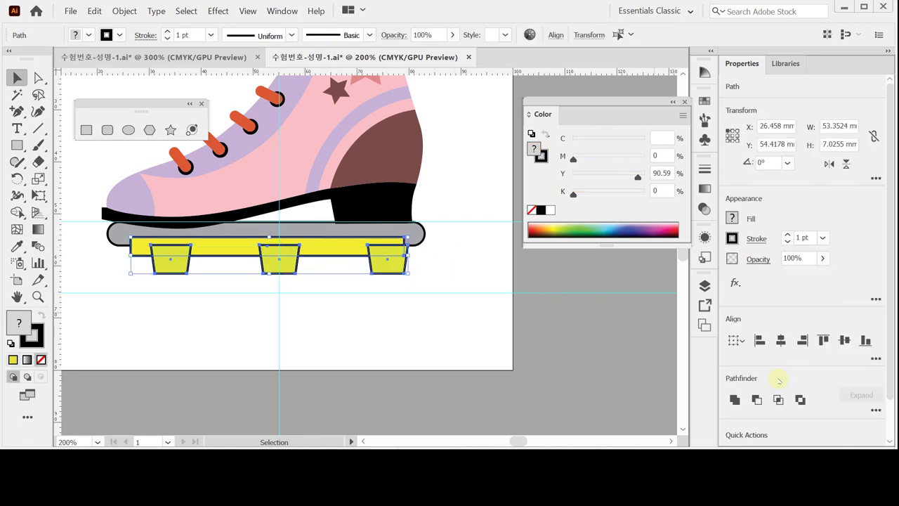
click(733, 399)
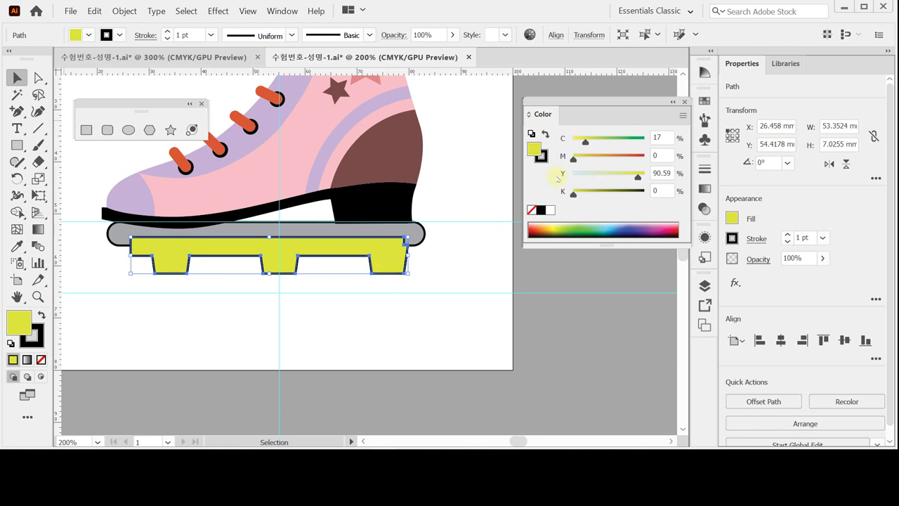
click(541, 210)
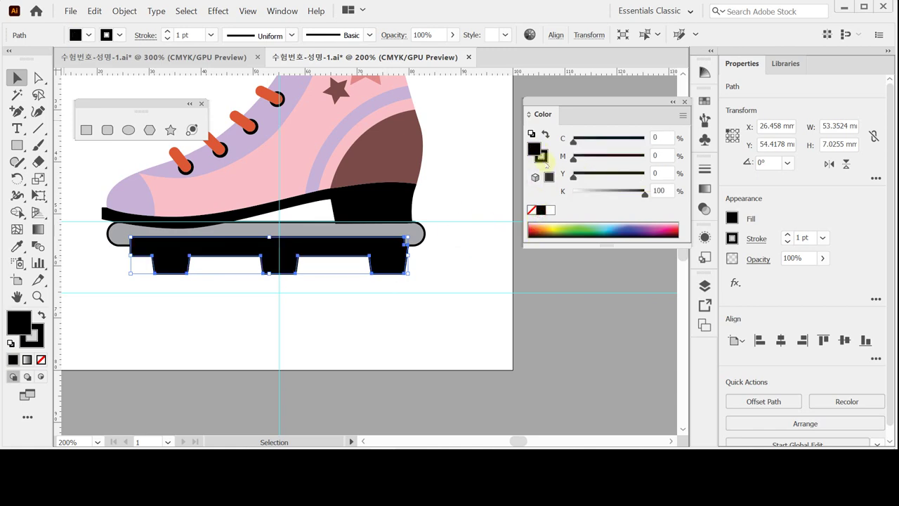
click(543, 159)
click(531, 210)
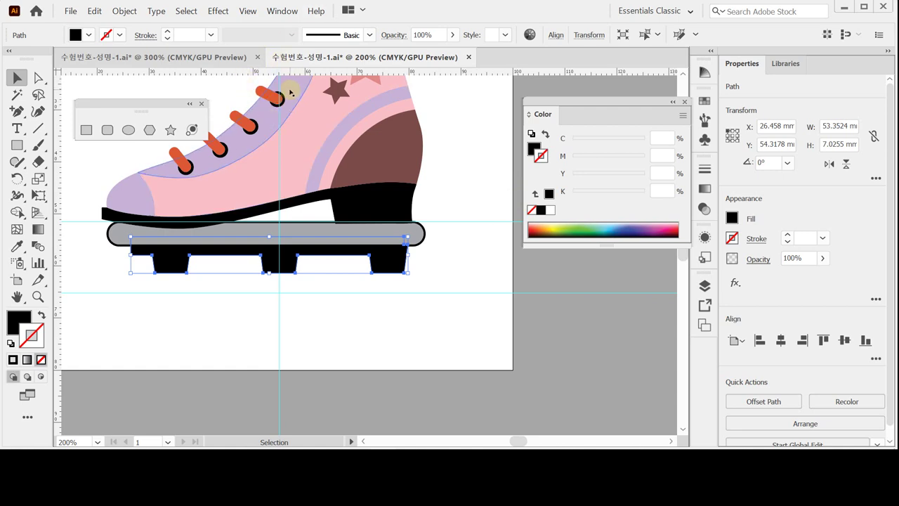
Step: Apply a Round Corners effect with a 2 mm radius to the merged black frame
click(214, 12)
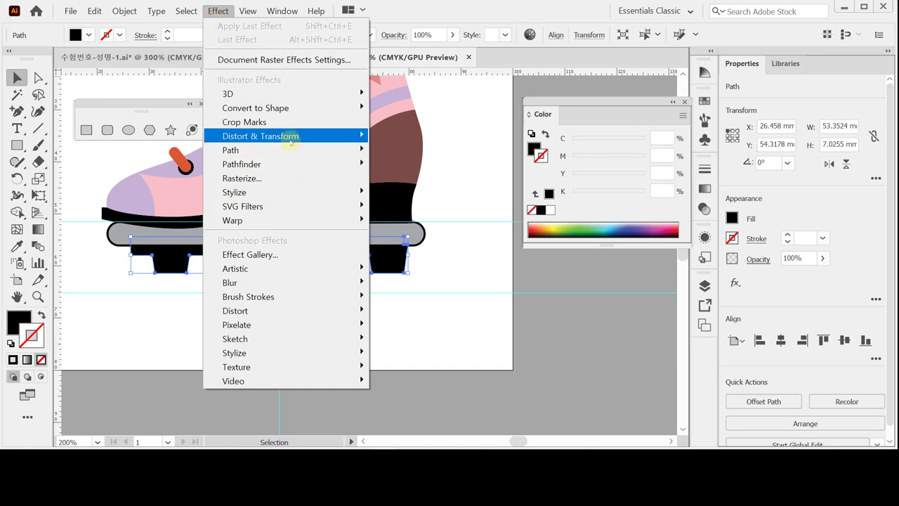
mouse_move(302, 192)
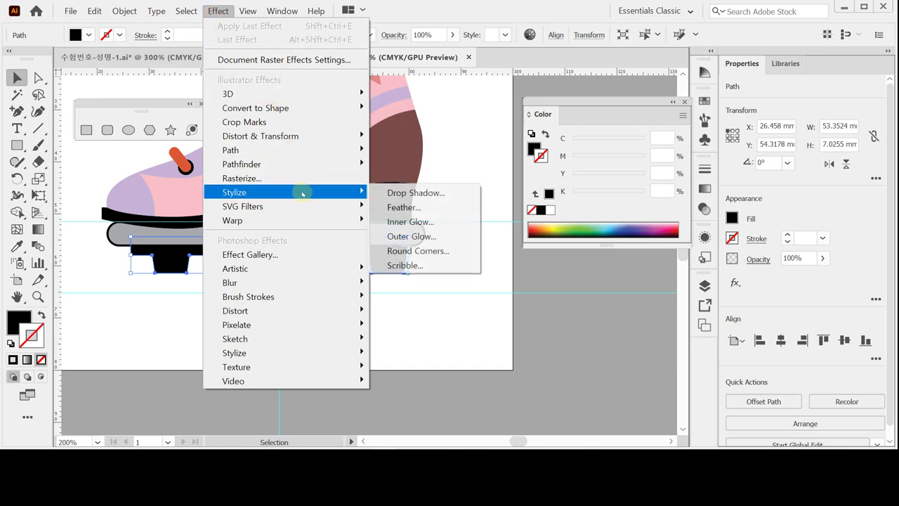
click(430, 251)
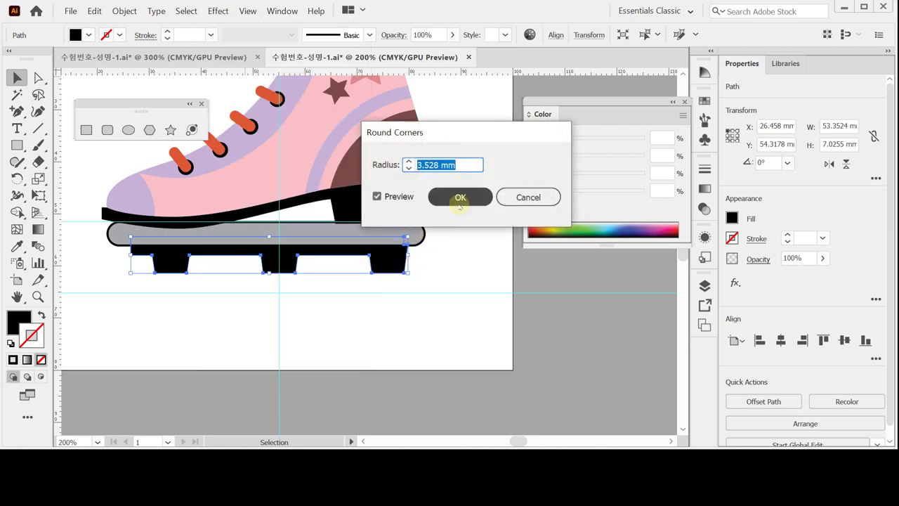
text(2)
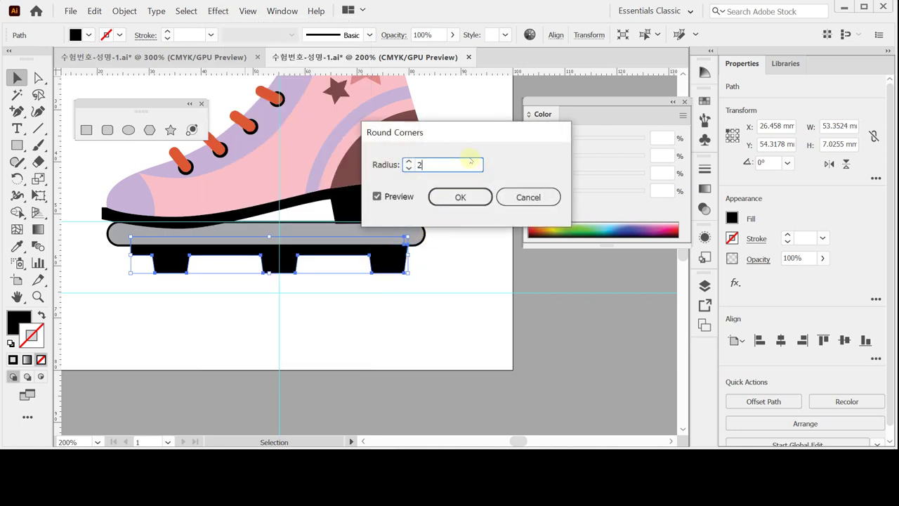
key(Return)
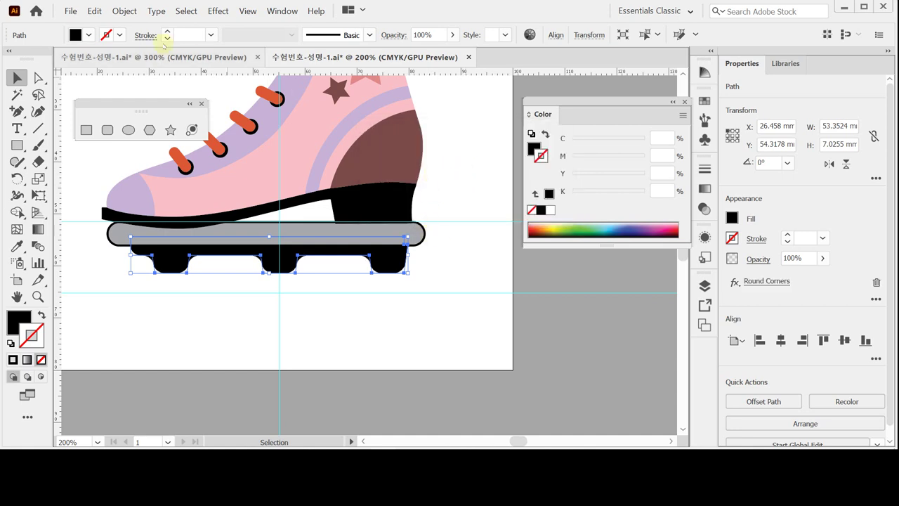
Step: Expand the appearance of the rounded black frame, deselect it, and save the document
click(125, 11)
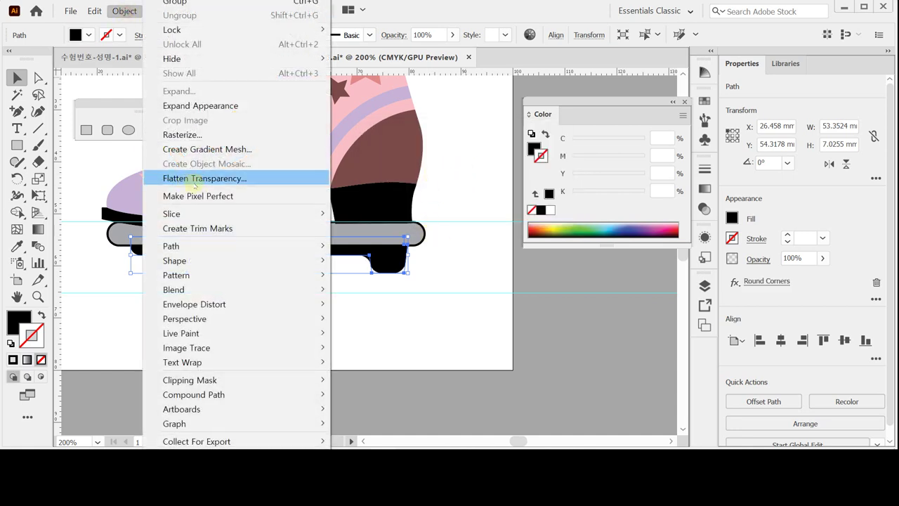
click(239, 107)
click(361, 305)
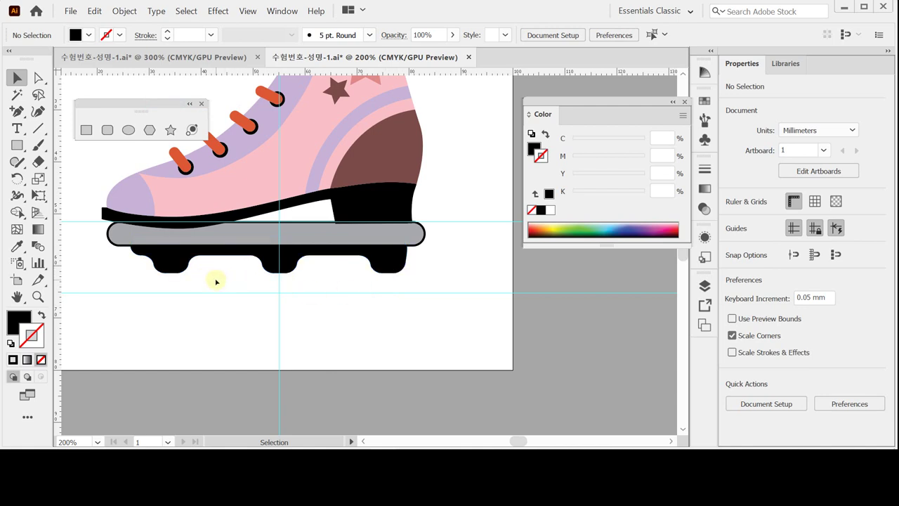
key(a)
key(ctrl+s)
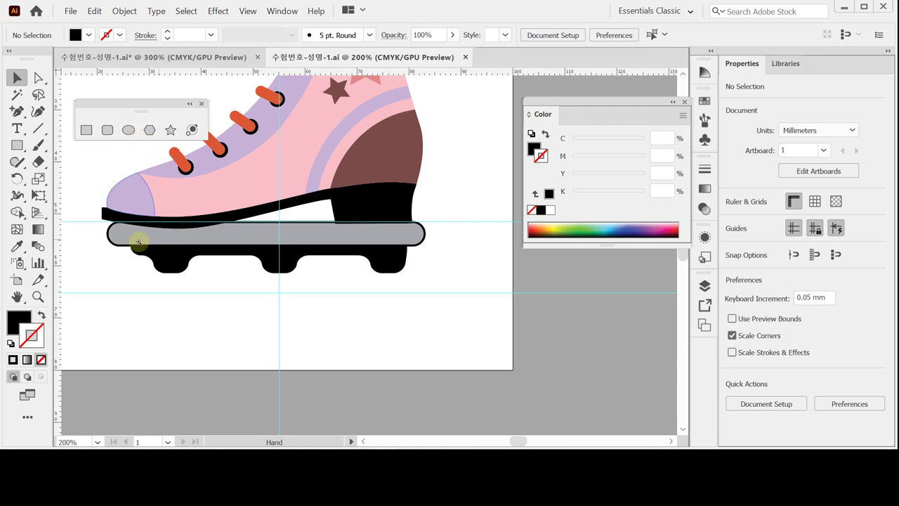
Step: Create a 15 by 15 mm circle centered on the lower horizontal guide beneath the toe-side bracket
scroll(210, 281, up, 1)
drag(267, 269, 174, 307)
click(128, 130)
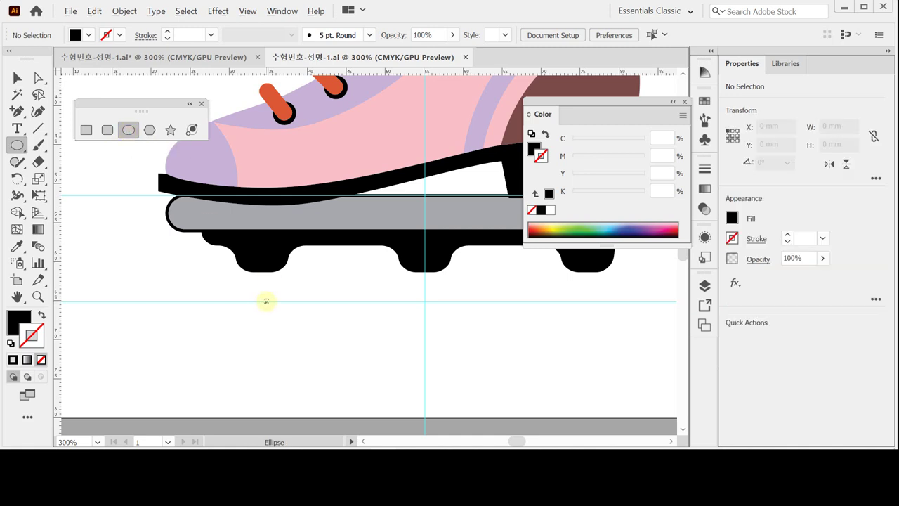
click(266, 302)
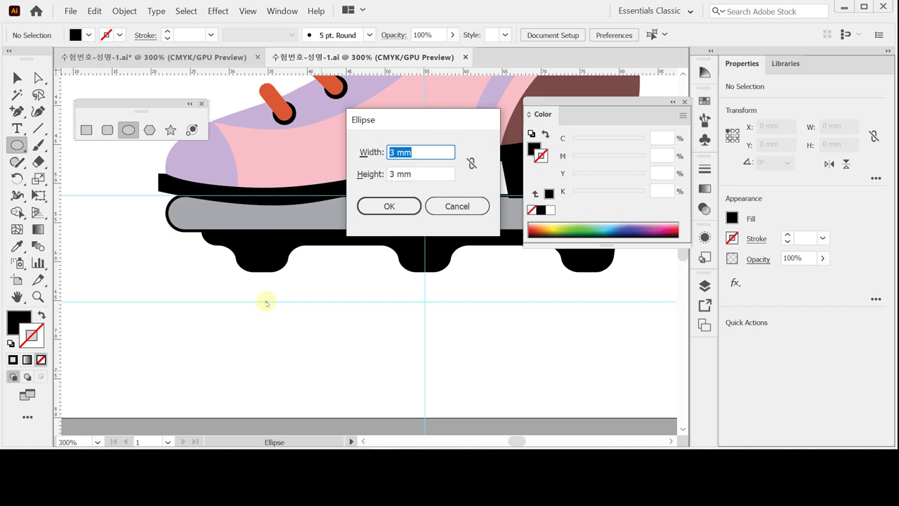
text(15)
key(Tab)
text(15)
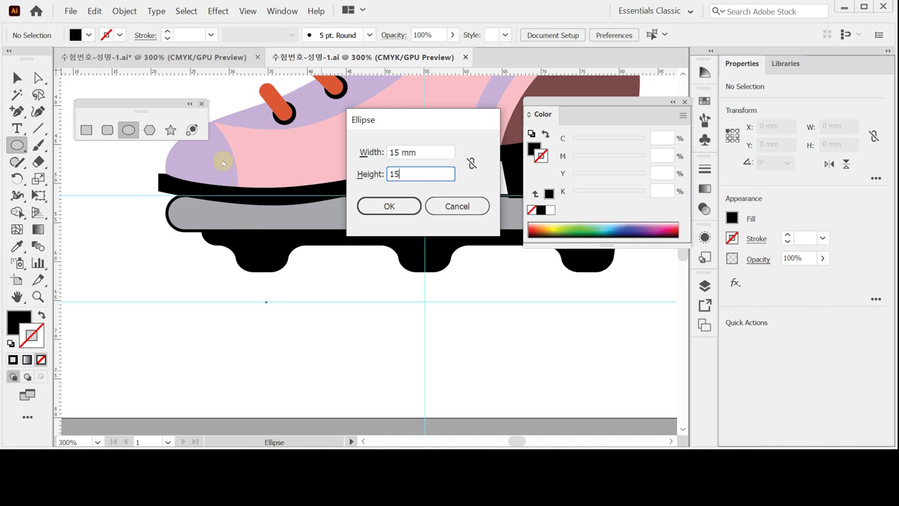
key(Return)
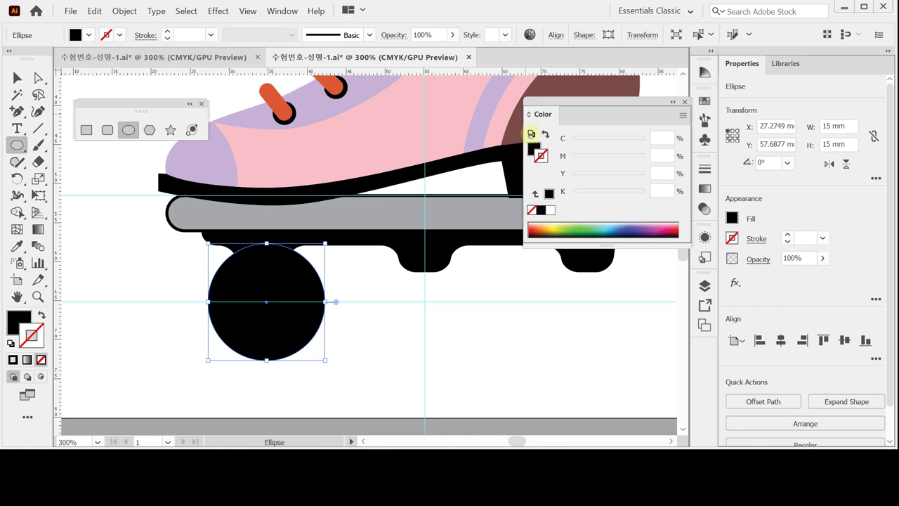
Step: Give the wheel circle a default black stroke and a fill of C 0, M 50, Y 30, K 10
click(532, 134)
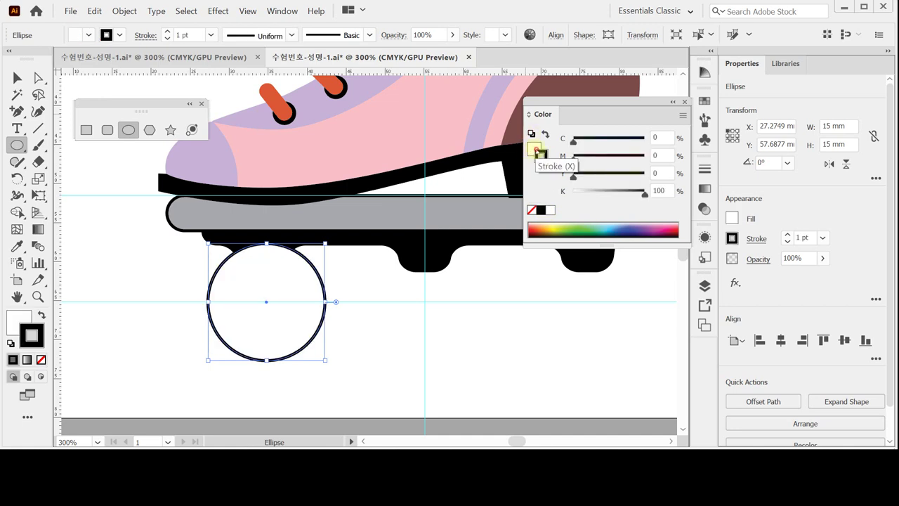
click(534, 147)
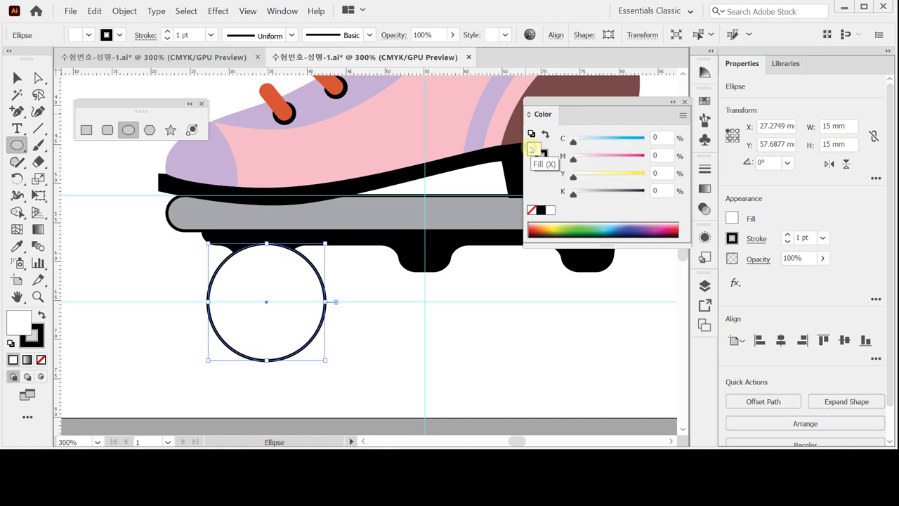
click(660, 155)
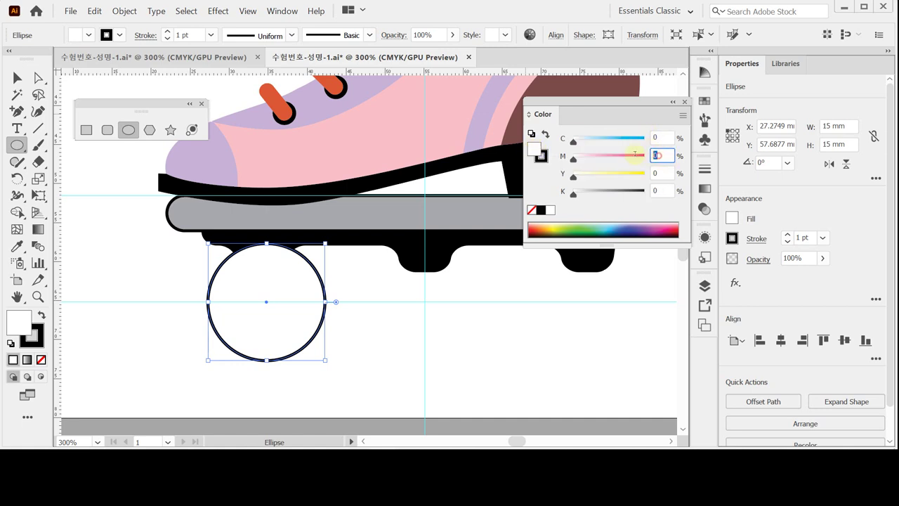
text(50)
key(Tab)
text(30)
key(Tab)
text(10)
key(Return)
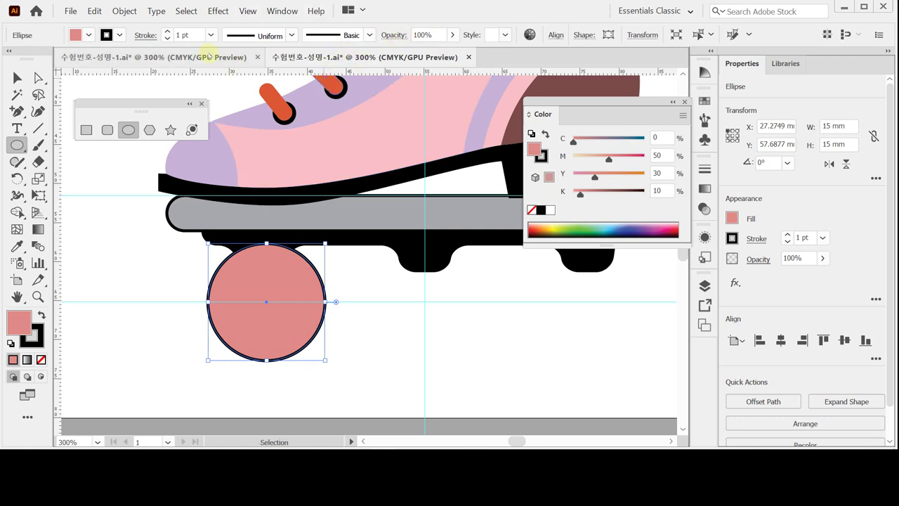
Step: Make a concentric copy of the wheel circle scaled uniformly to 60%
double_click(38, 179)
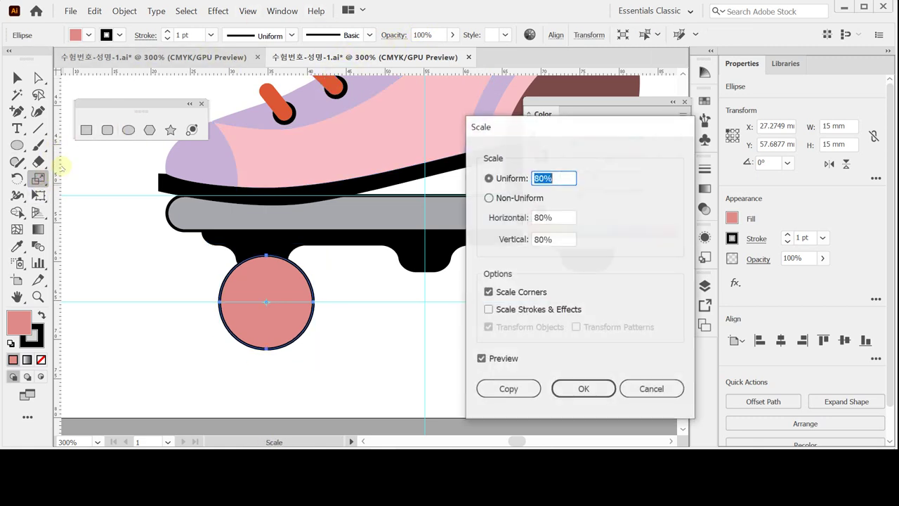
text(60)
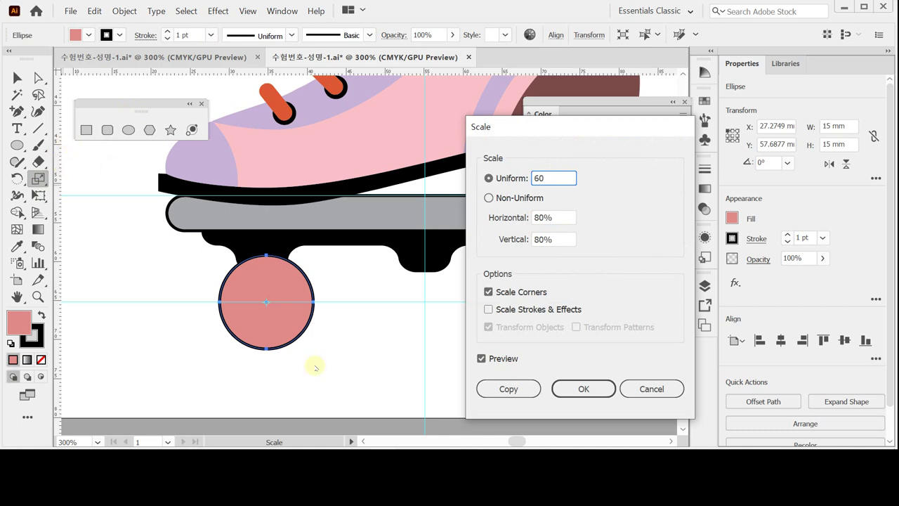
key(Tab)
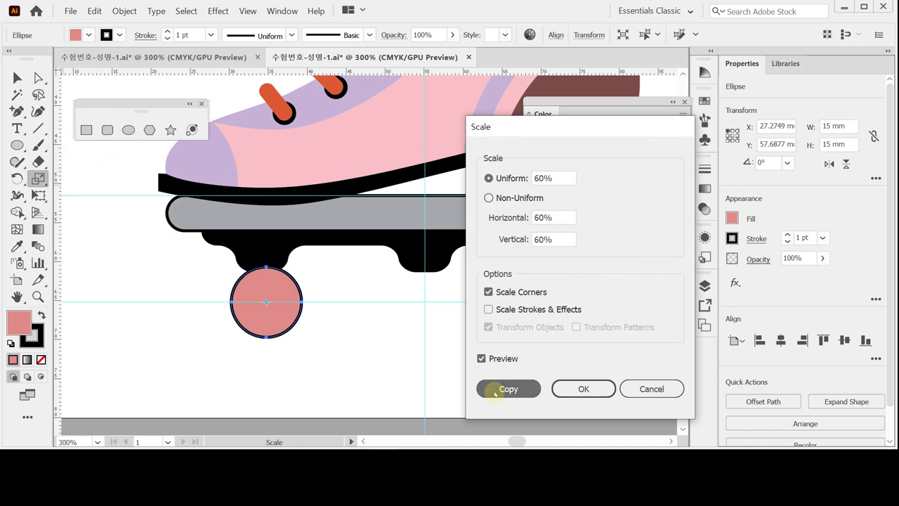
click(495, 393)
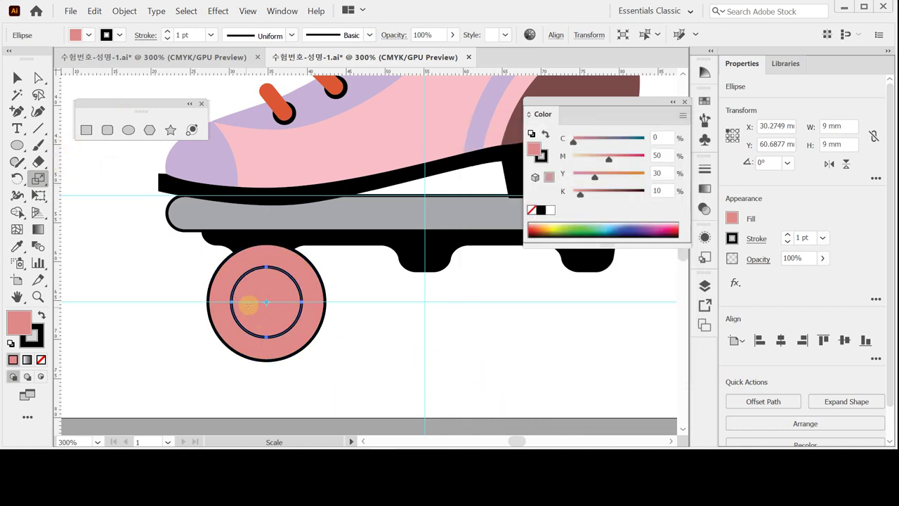
Step: Fill the inner circle with C 40, M 70, Y 60, K 30, remove its stroke, and save the document
click(661, 139)
text(40)
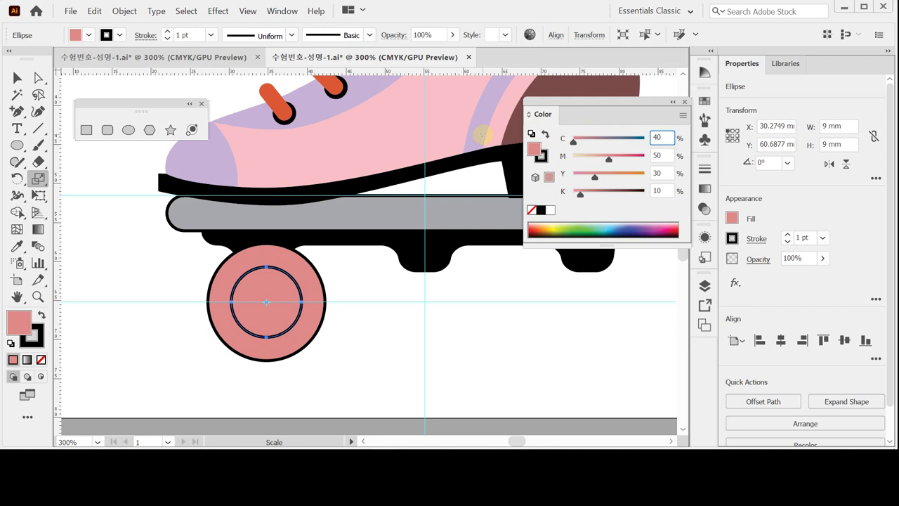
key(Tab)
text(70)
key(Tab)
text(60)
key(Tab)
text(30)
key(Tab)
key(Return)
click(541, 156)
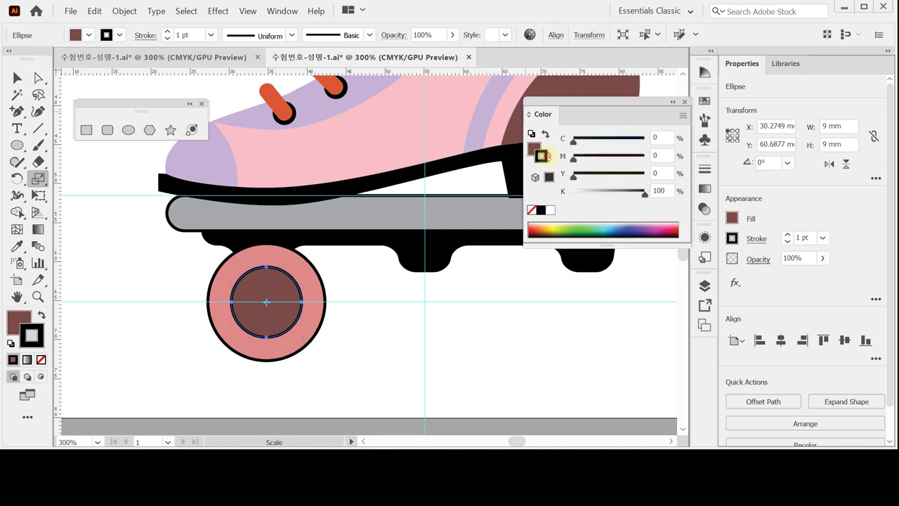
click(531, 211)
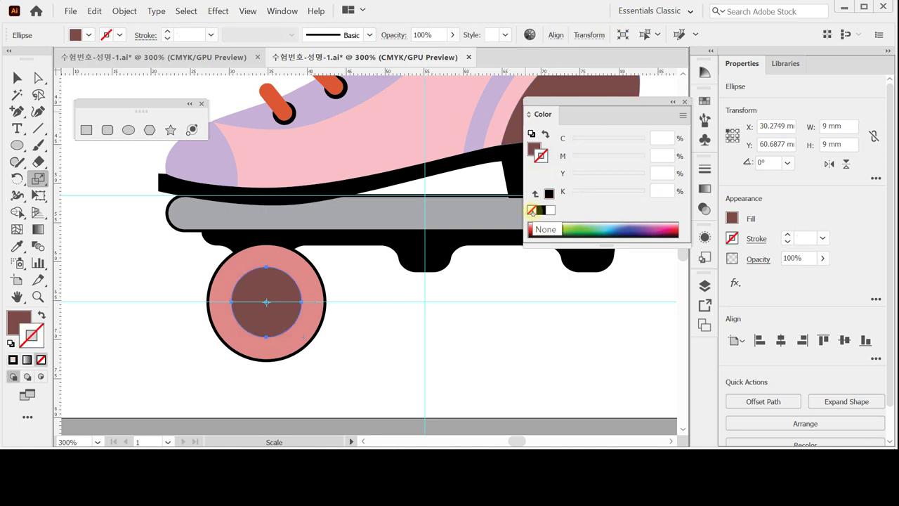
key(ctrl)
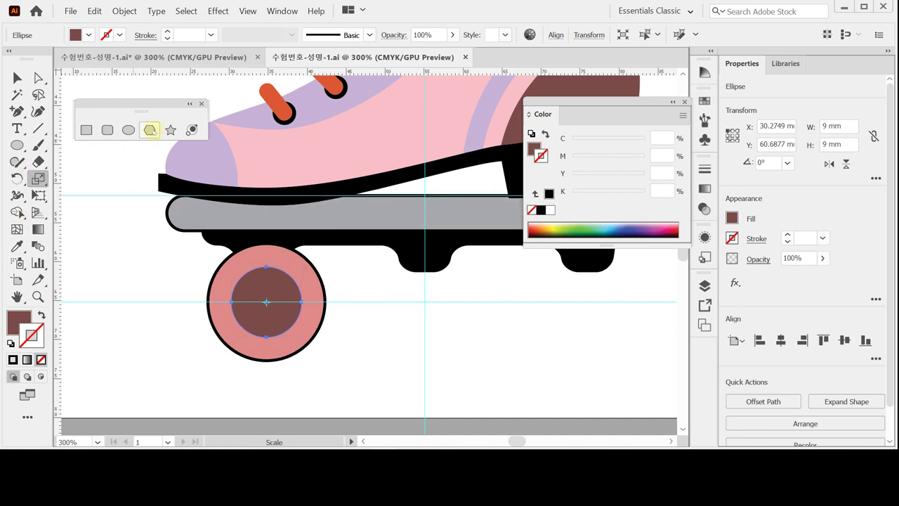
Step: Create a six-sided polygon with a 2 mm radius at the wheel's center, using outline view to locate it, and return to preview
click(150, 131)
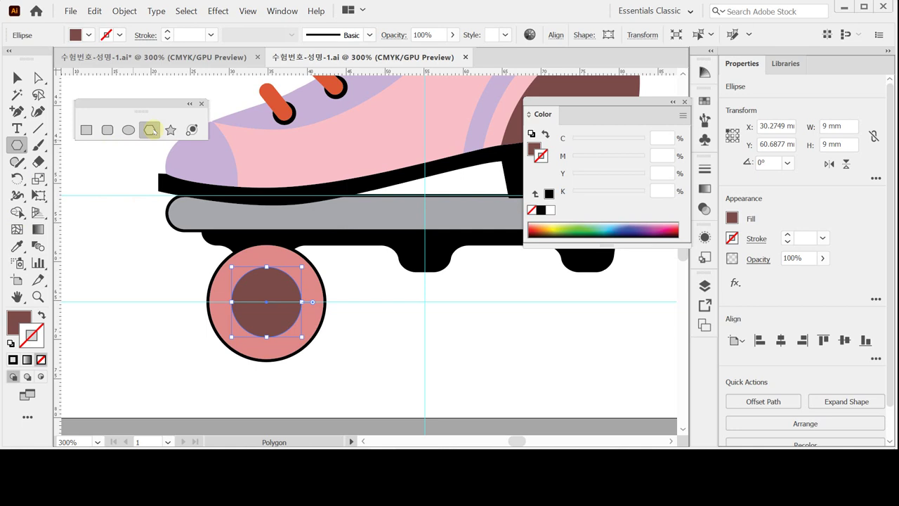
click(331, 342)
click(337, 297)
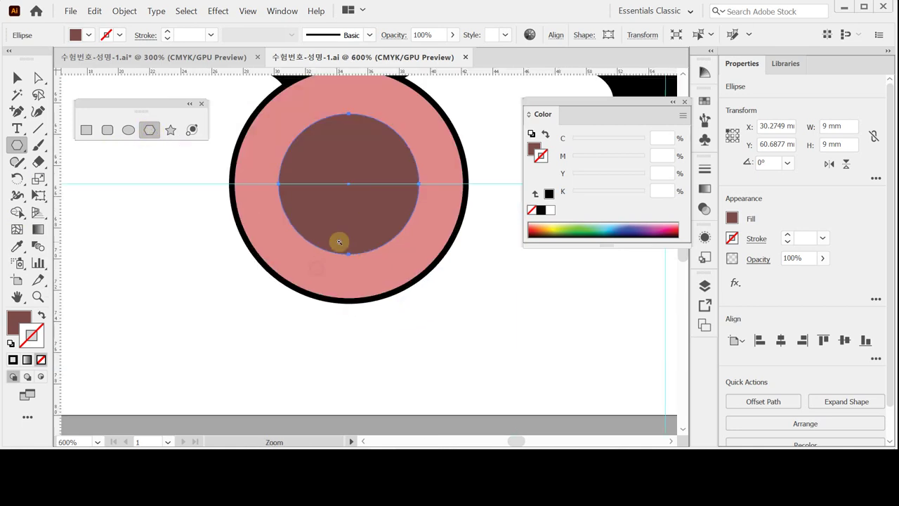
click(338, 241)
drag(327, 203, 257, 273)
scroll(257, 273, down, 1)
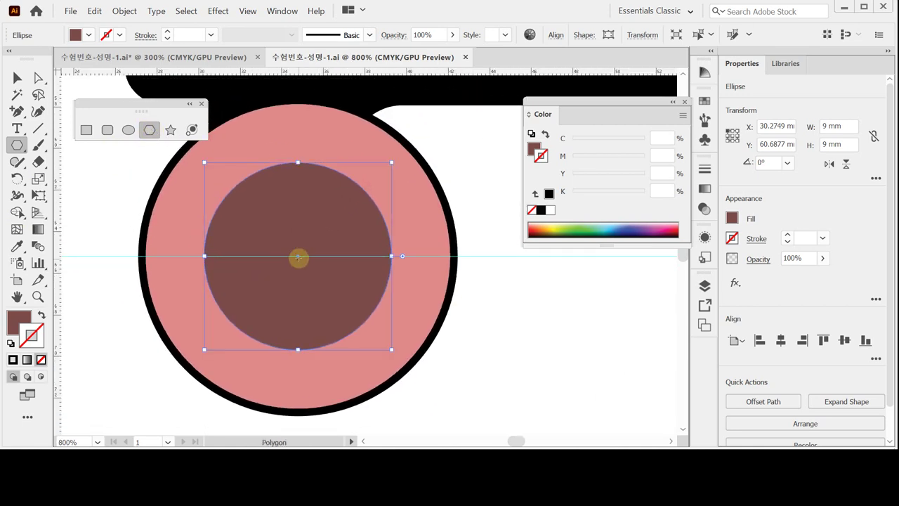
ctrl+click(473, 314)
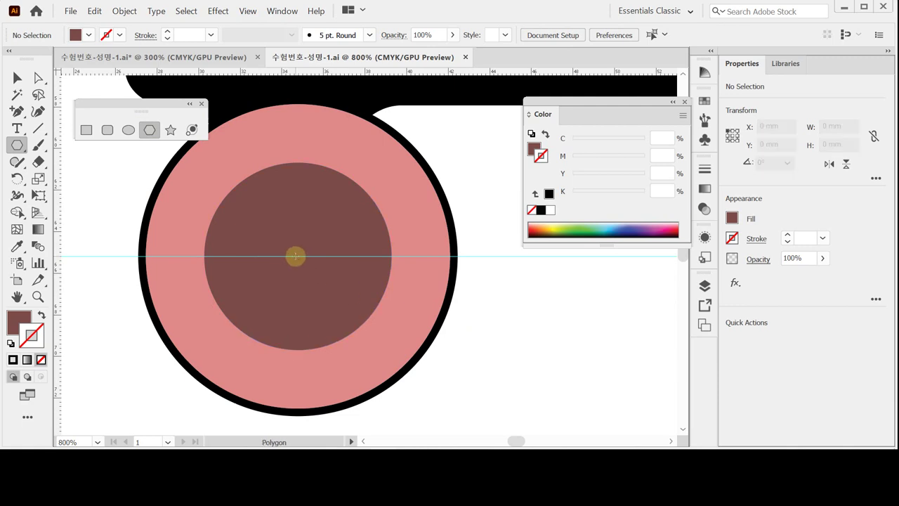
key(ctrl+y)
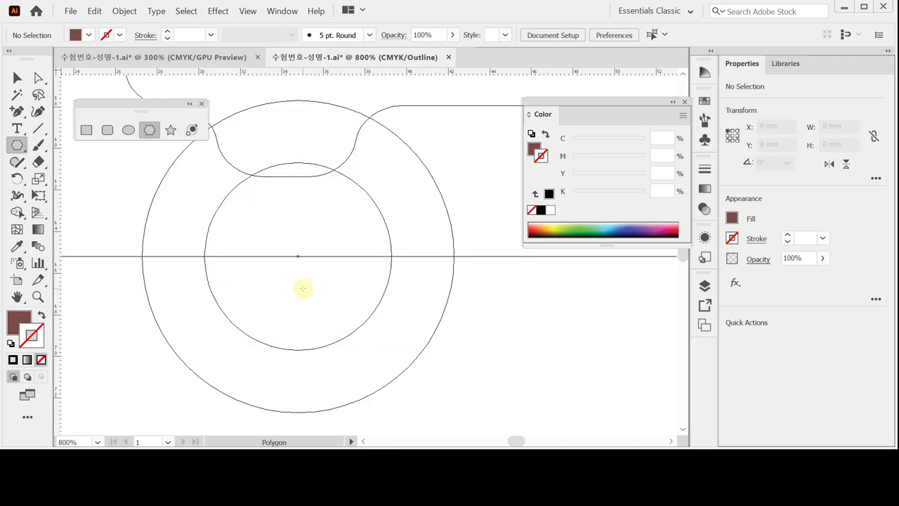
key(ctrl+plus)
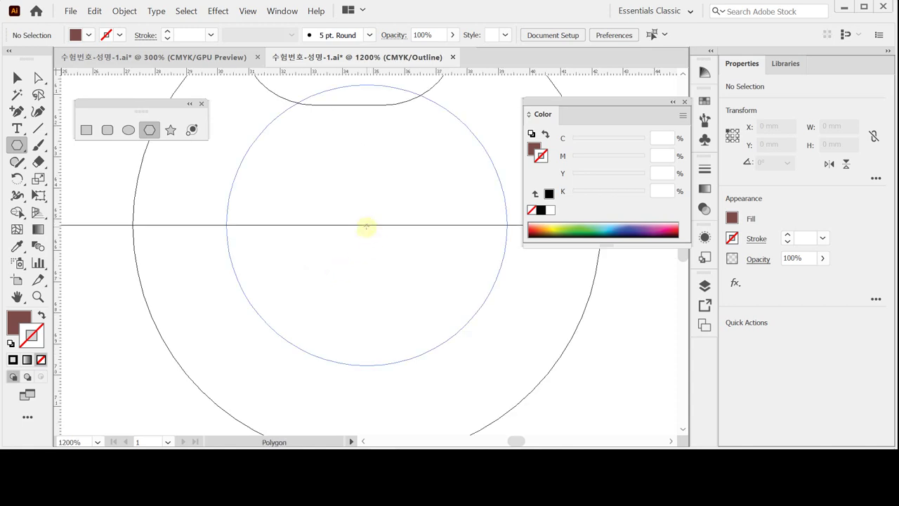
key(ctrl+minus)
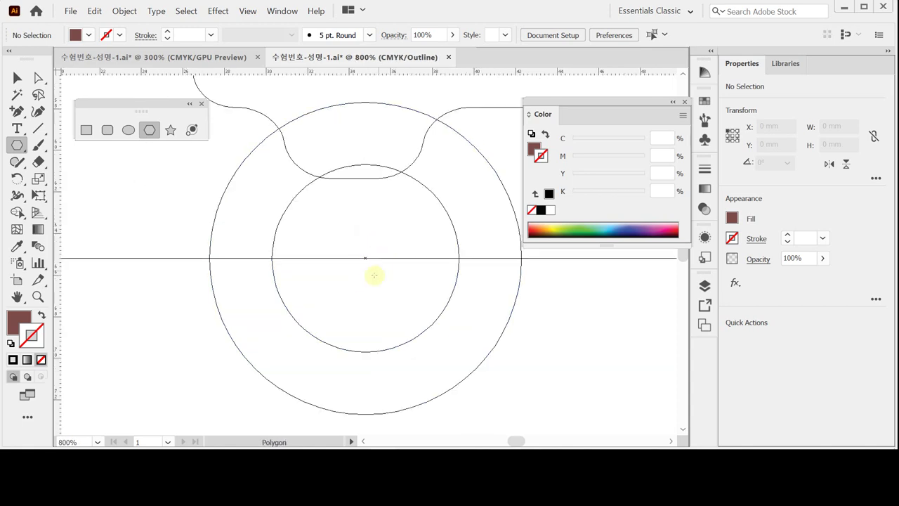
drag(366, 267, 309, 257)
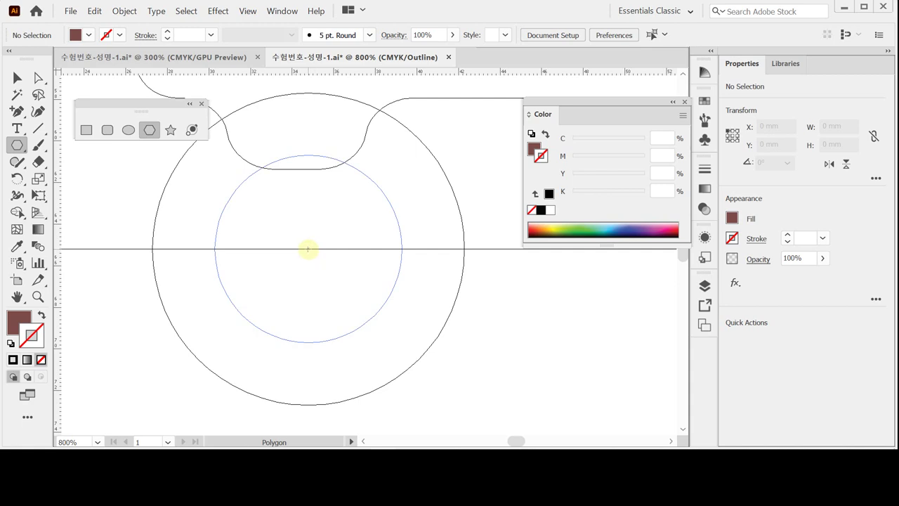
click(307, 249)
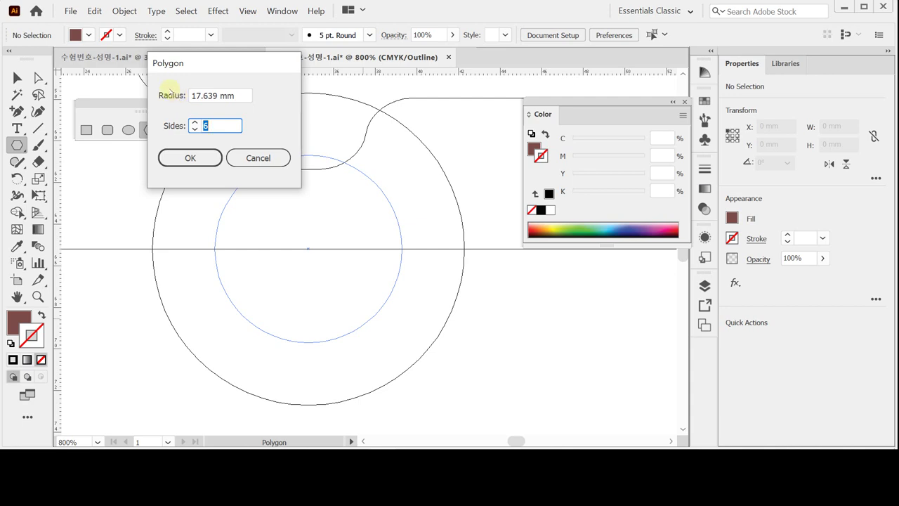
key(shift+Tab)
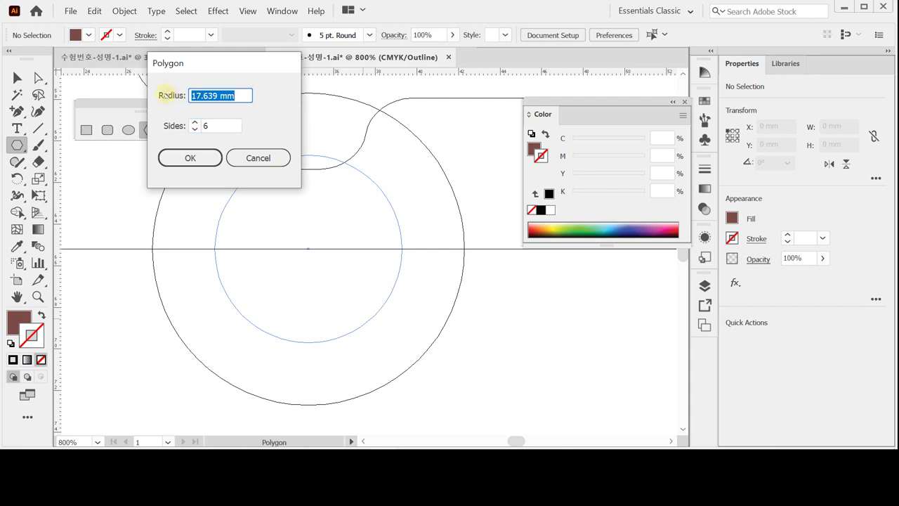
text(2)
key(Tab)
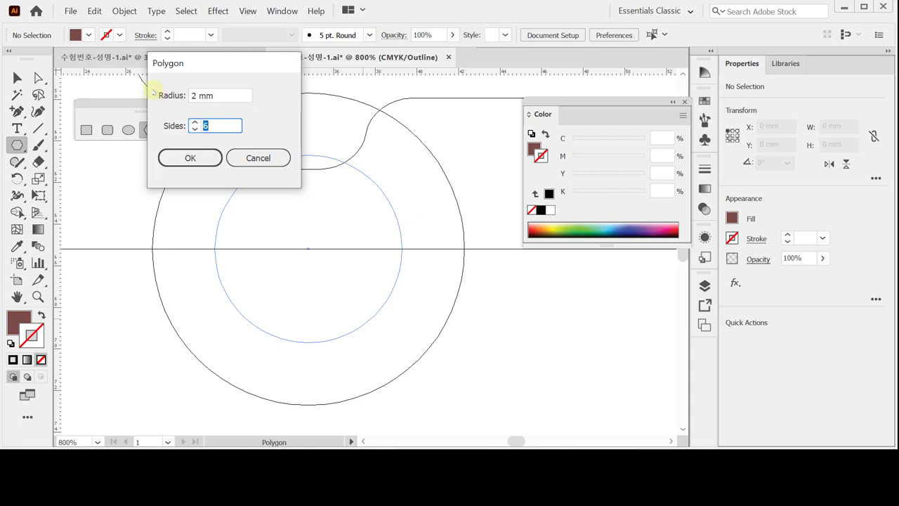
key(Return)
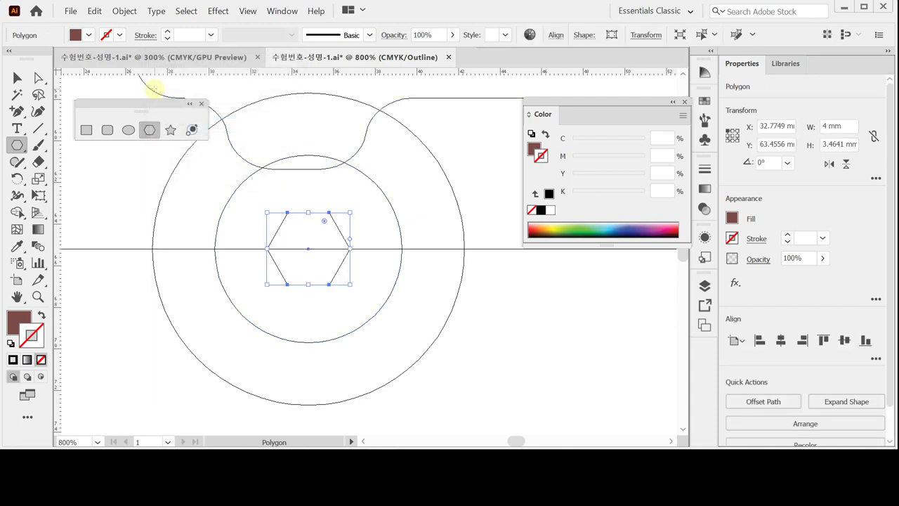
key(ctrl+y)
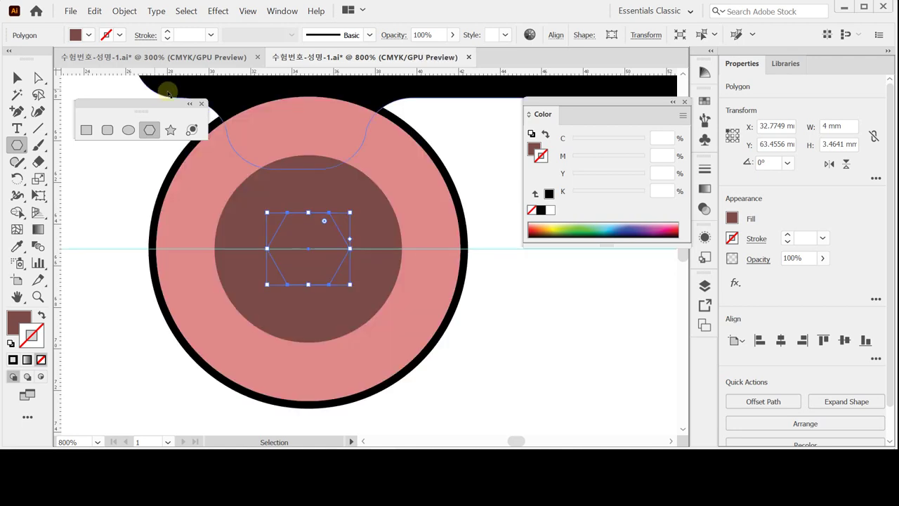
Step: Fill the hexagon with white, remove its stroke, and deselect it
click(531, 133)
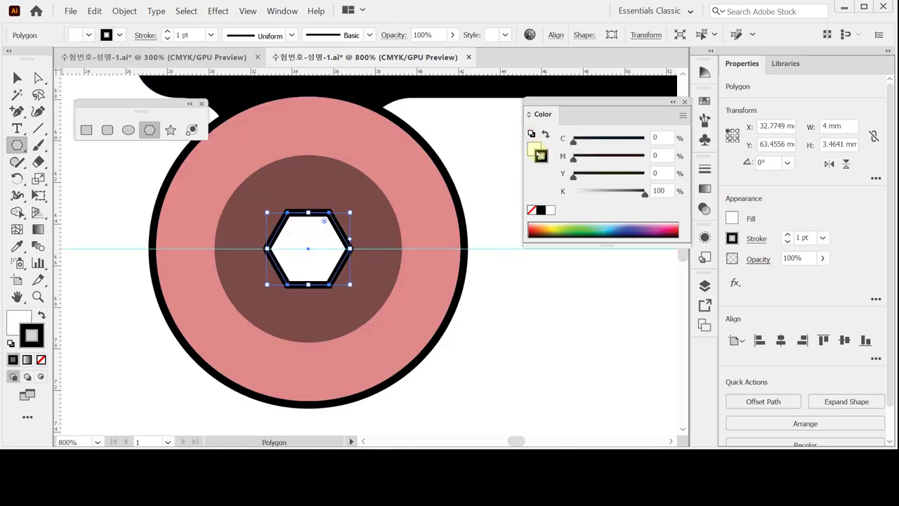
click(531, 210)
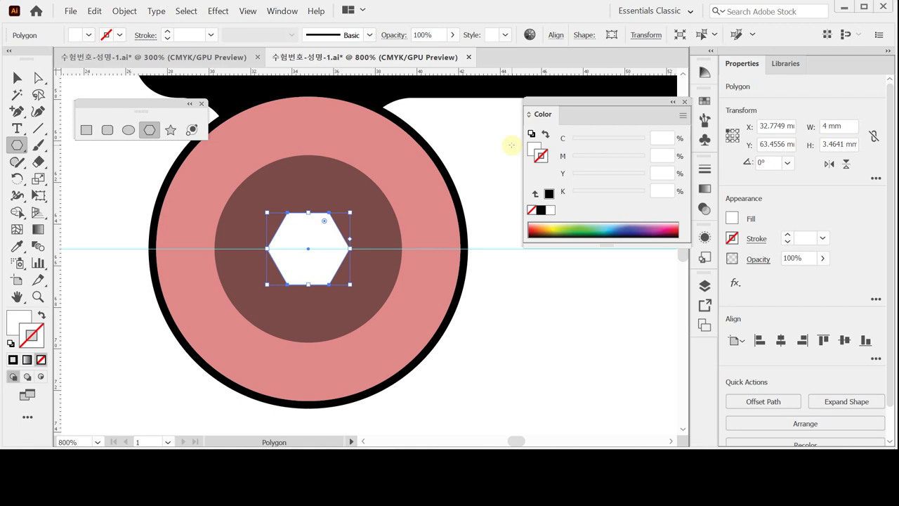
ctrl+click(544, 304)
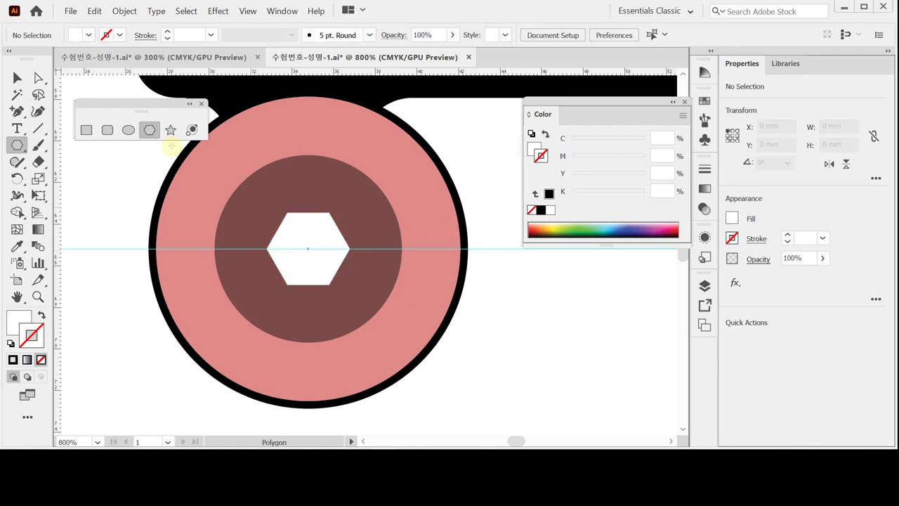
Step: Draw a circle about 2 mm across from the hexagon's center and fill it with black, without a stroke
click(128, 130)
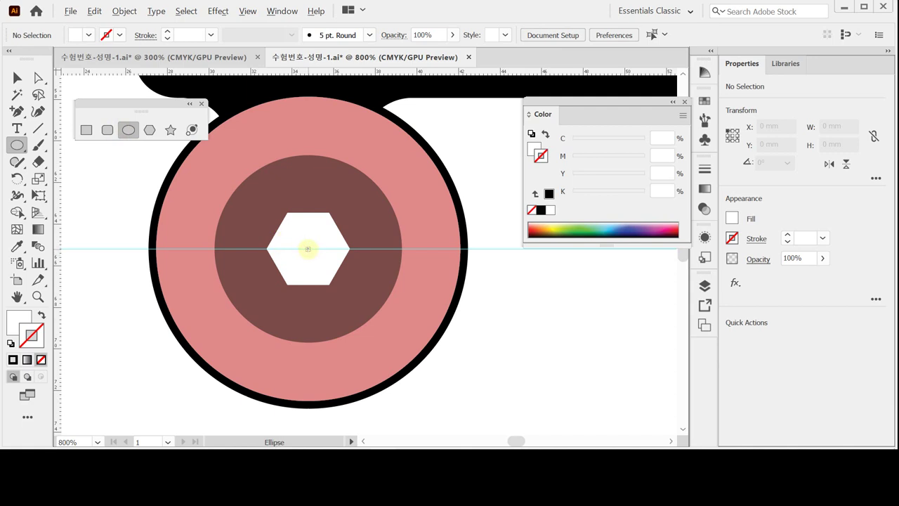
drag(308, 248, 330, 268)
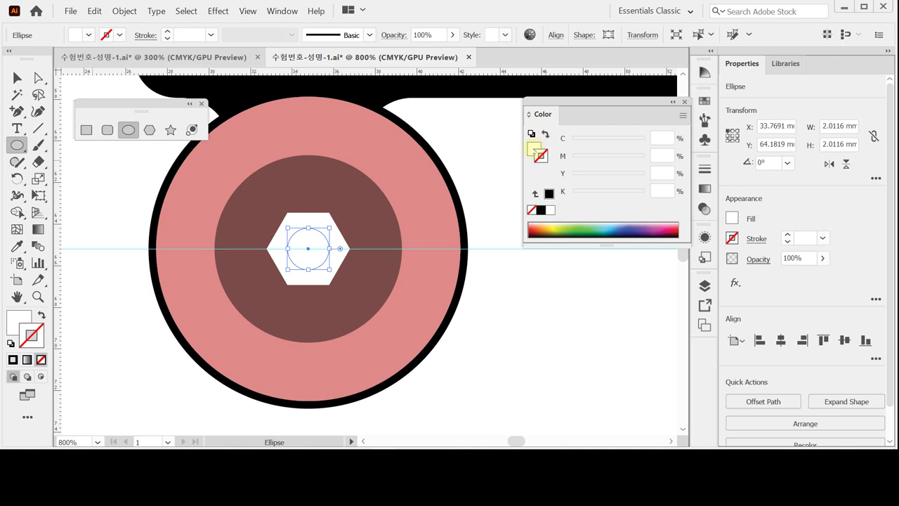
click(541, 210)
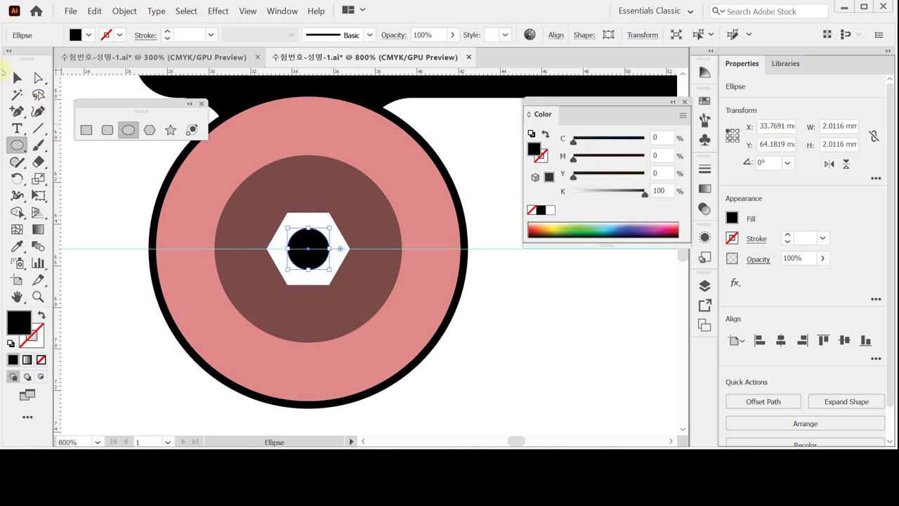
Step: Select all the wheel's shapes, align their centers horizontally and vertically, and save the document
click(17, 78)
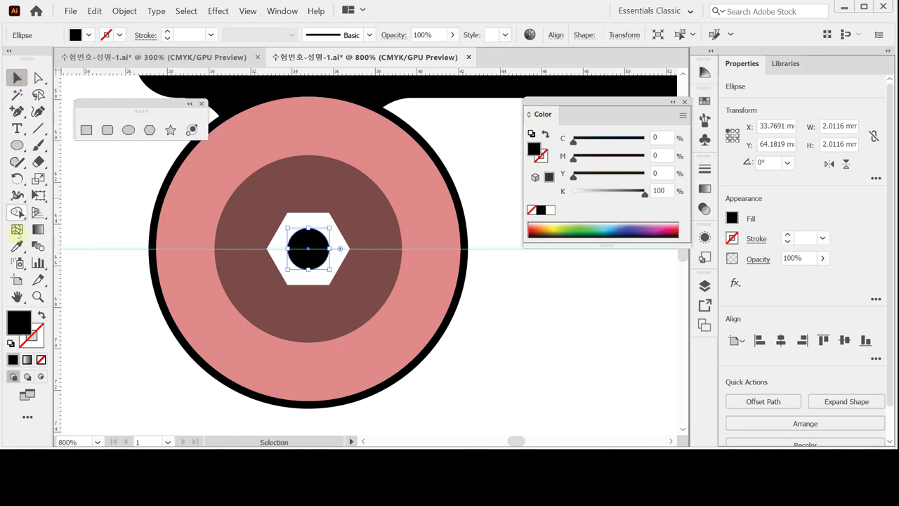
drag(106, 226, 392, 328)
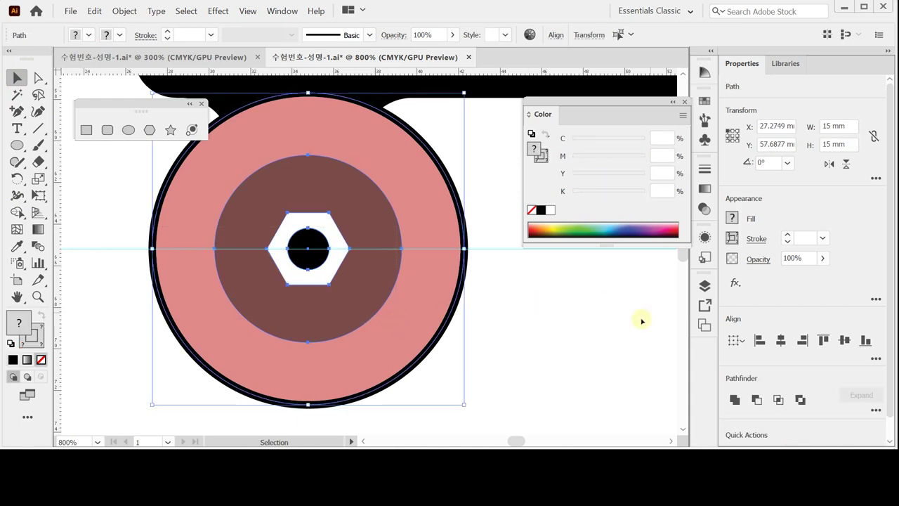
click(780, 340)
click(844, 340)
click(781, 342)
key(a)
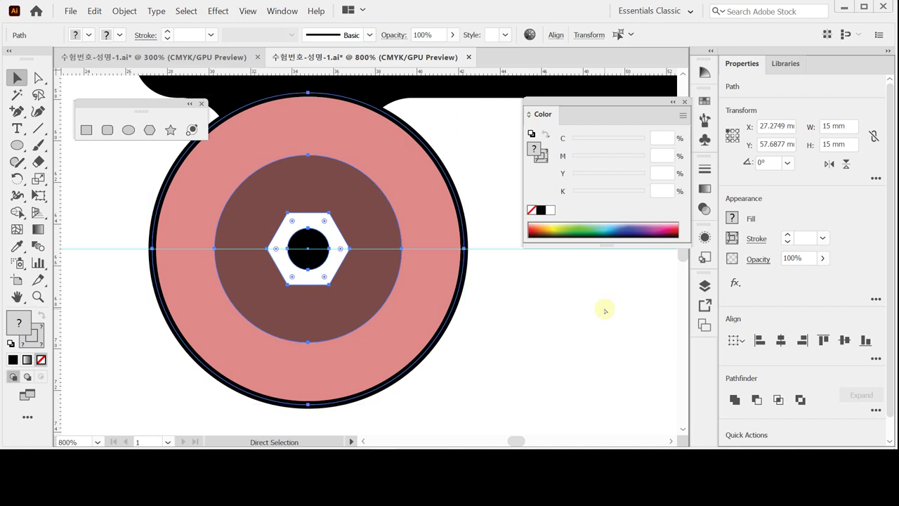
key(v)
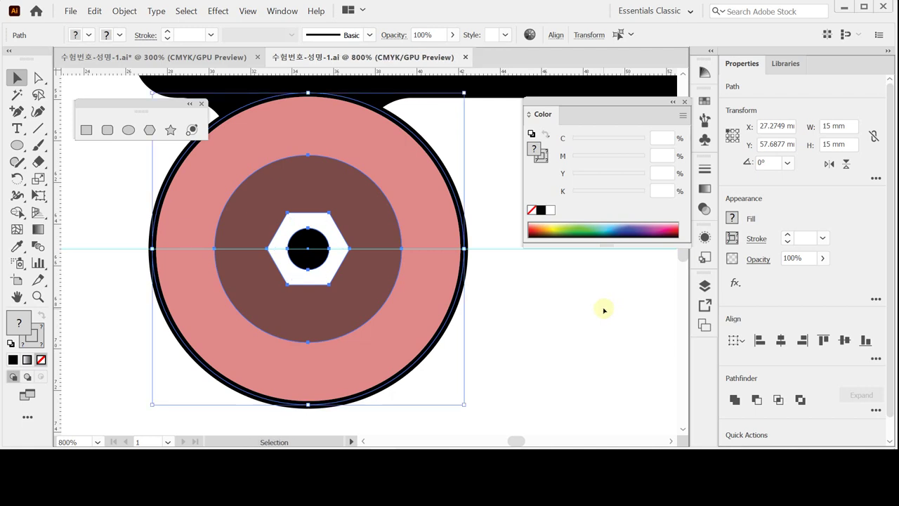
Step: Copy the whole wheel horizontally onto the vertical guide beneath the middle bracket, and repeat the copy for the heel-side bracket
key(space)
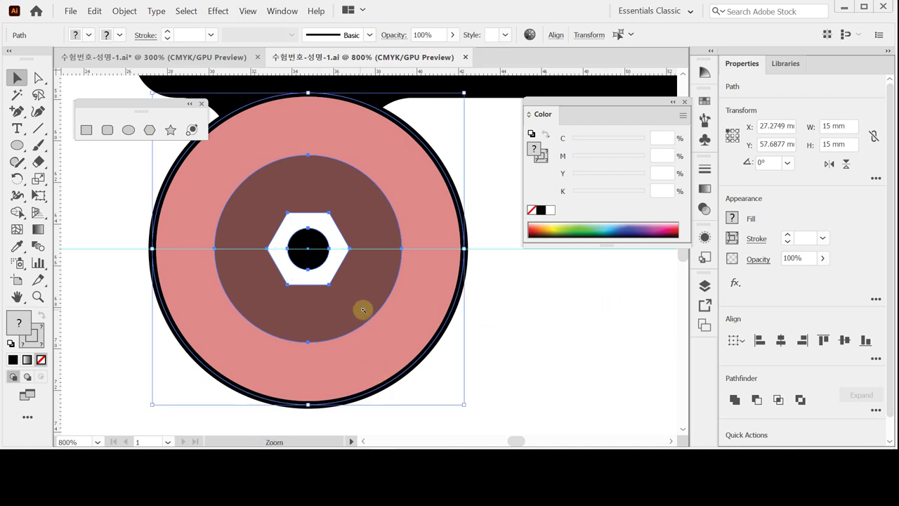
scroll(359, 309, down, 3)
drag(379, 221, 189, 344)
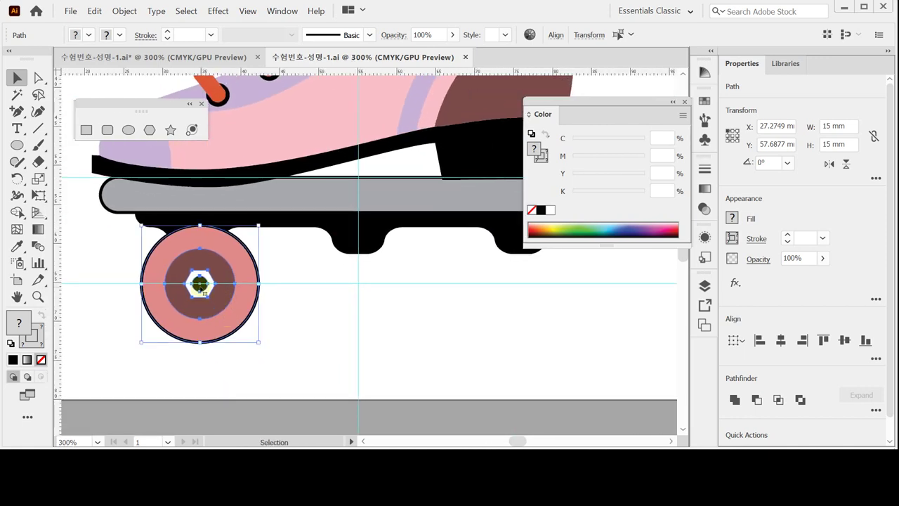
drag(225, 315, 386, 324)
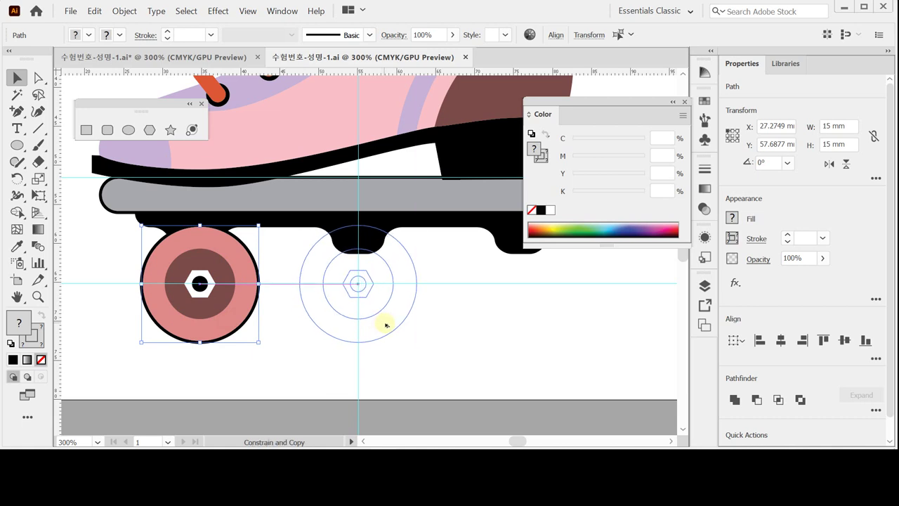
drag(387, 325, 387, 325)
drag(387, 325, 387, 325)
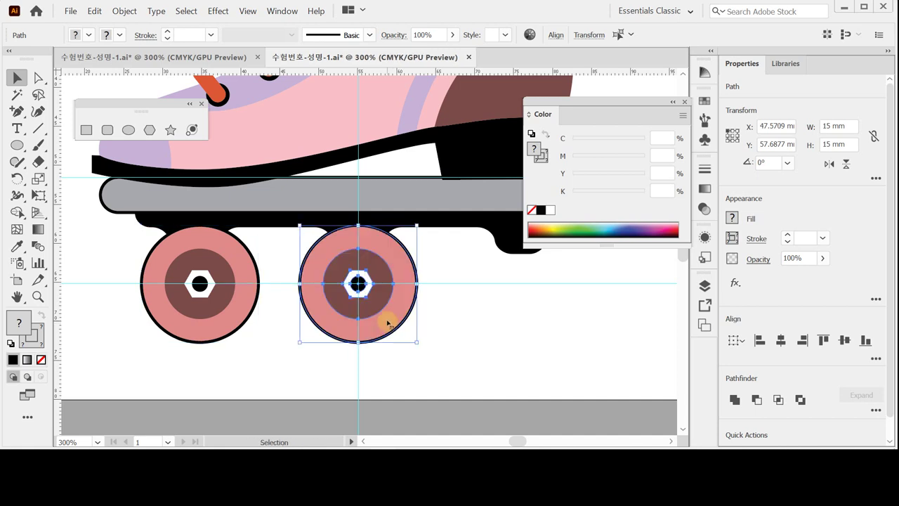
key(ctrl+d)
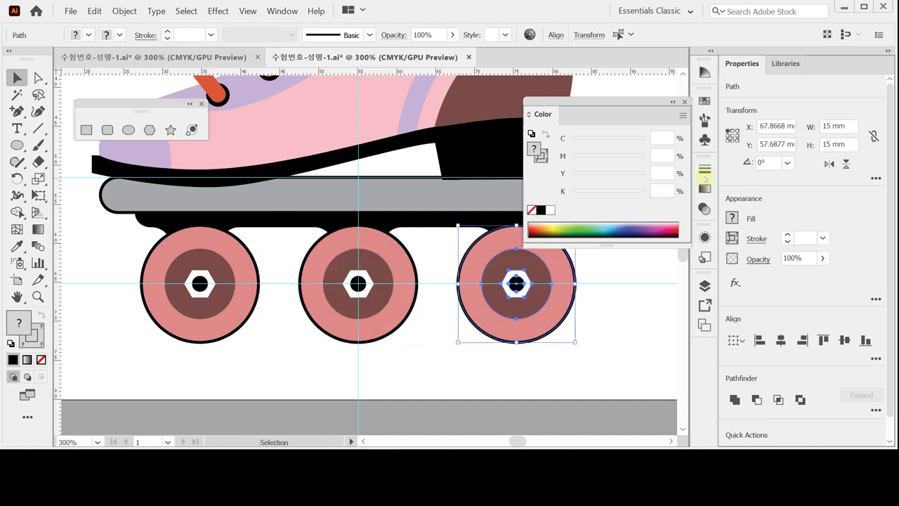
Step: Move the Color panel clear of the heel-side wheel and save the document
drag(590, 106, 595, 40)
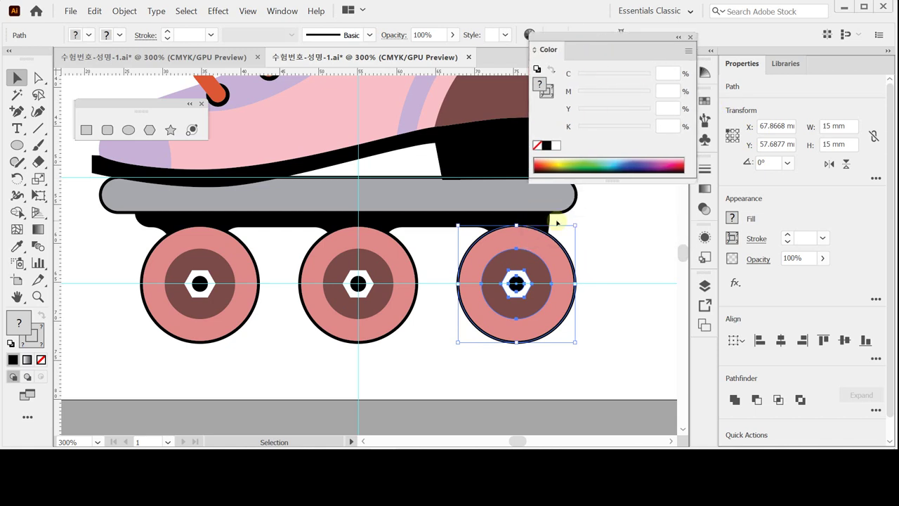
key(ctrl+minus)
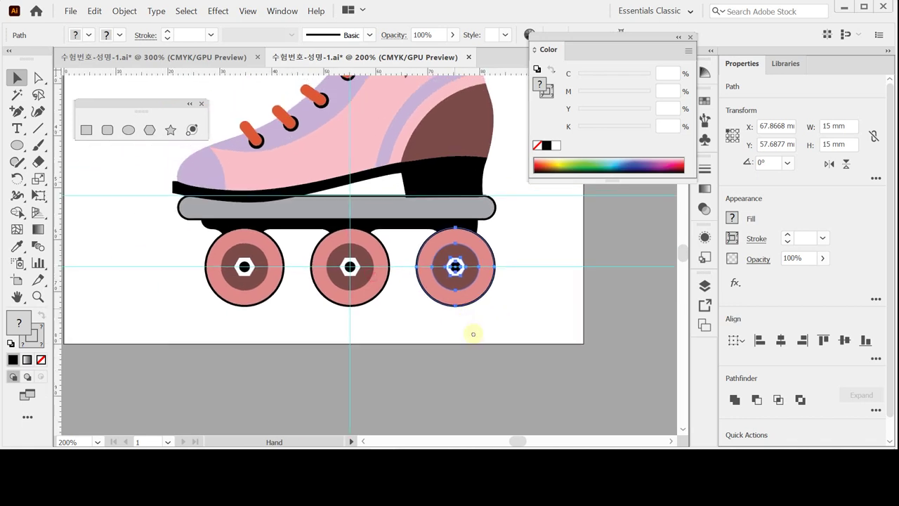
drag(473, 334, 485, 344)
key(ctrl+s)
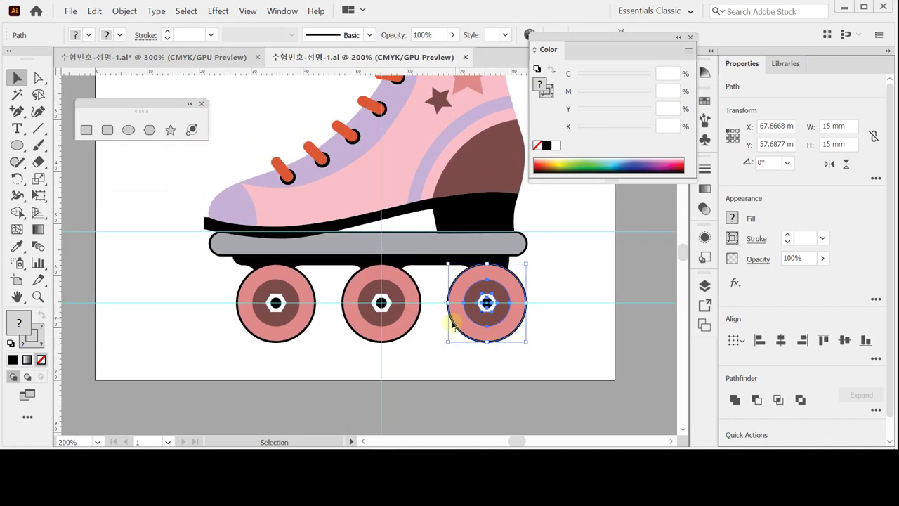
Step: Draw an ellipse 75 mm wide and 6 mm high, centered on the vertical guide beneath the middle wheel
key(ctrl+plus)
drag(313, 284, 393, 320)
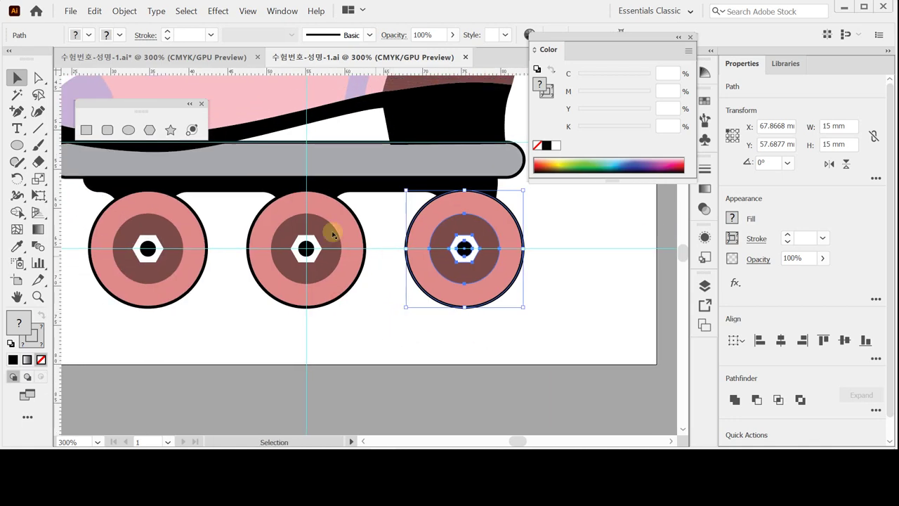
click(128, 130)
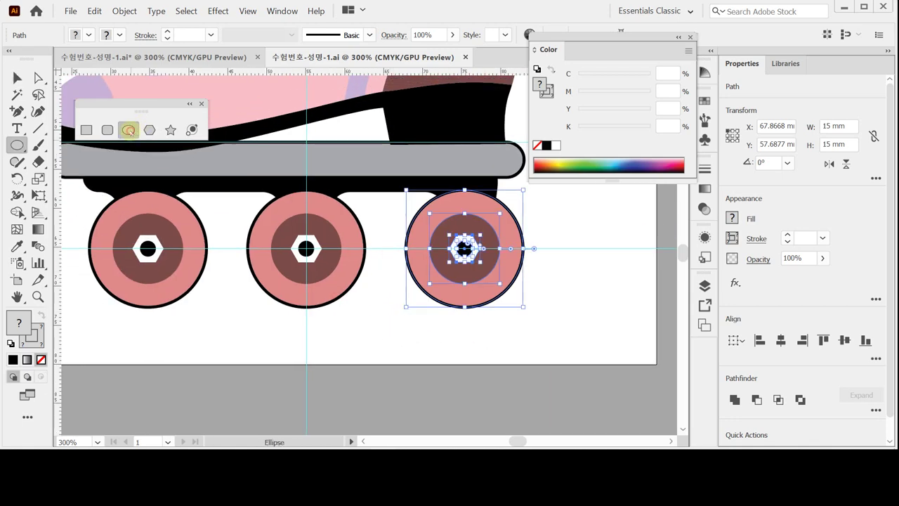
click(307, 325)
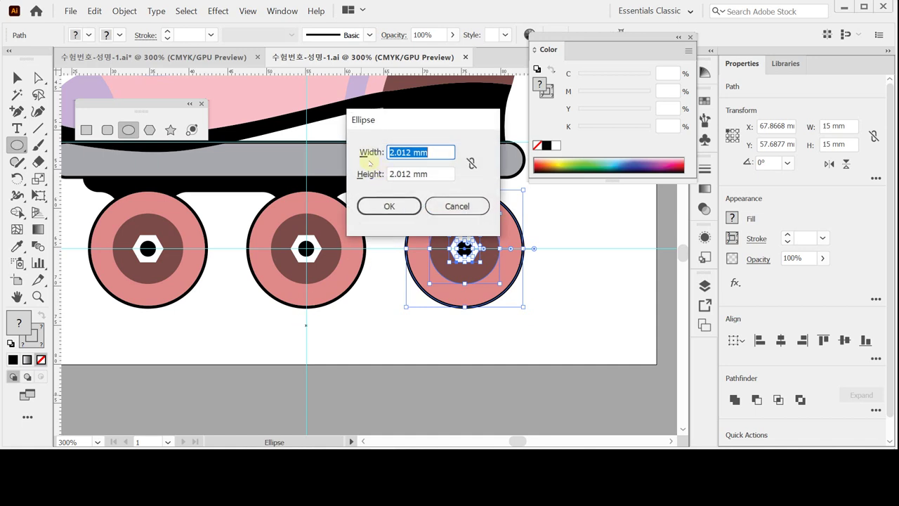
text(7)
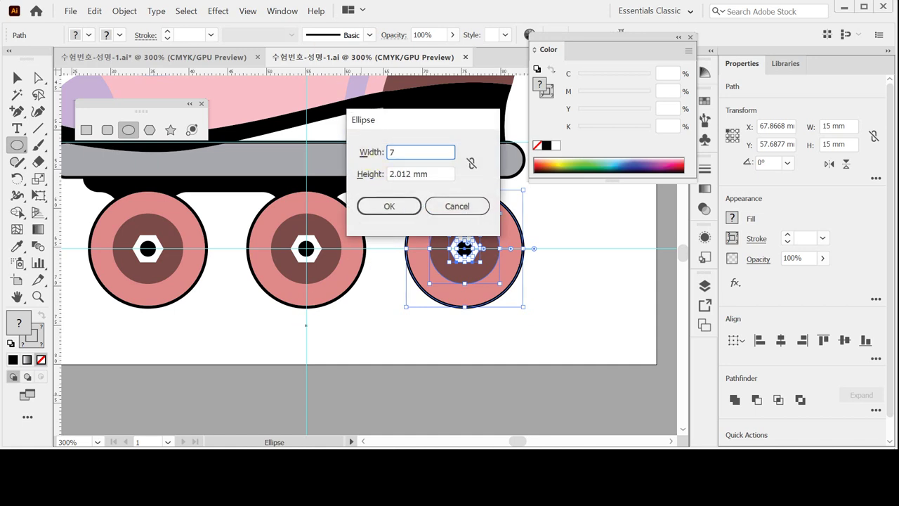
text(5)
key(Tab)
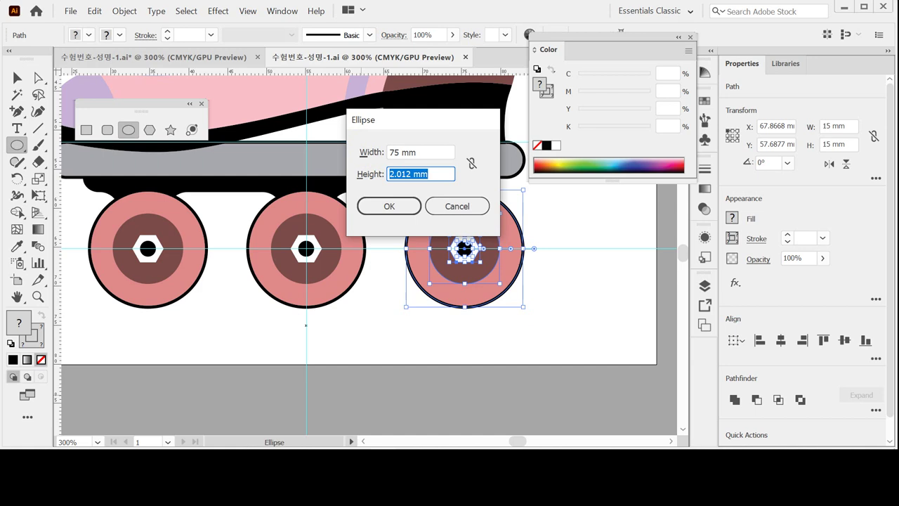
text(6)
key(Return)
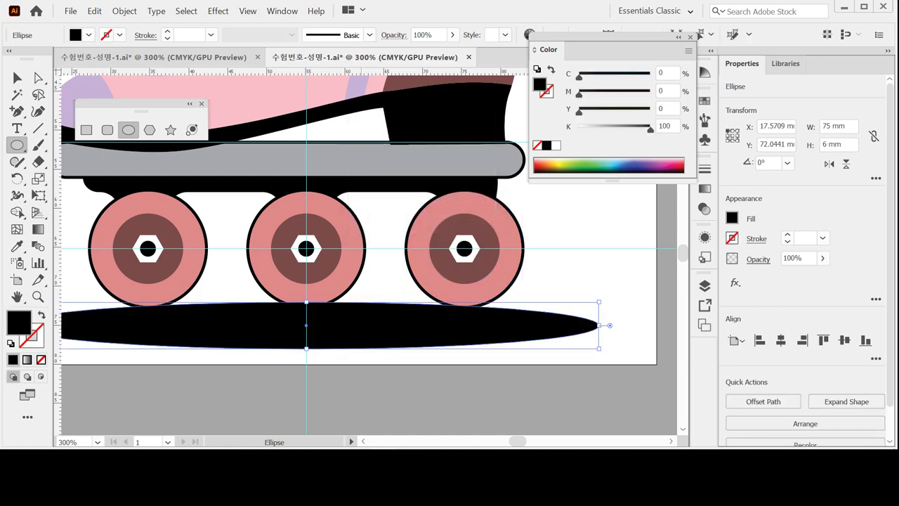
Step: Nudge the ellipse up about 1 mm to overlap the bottoms of the wheels and set its fill to K 40%
key(Up)
key(Up)
key(Up)
key(Up)
key(Up)
key(Up)
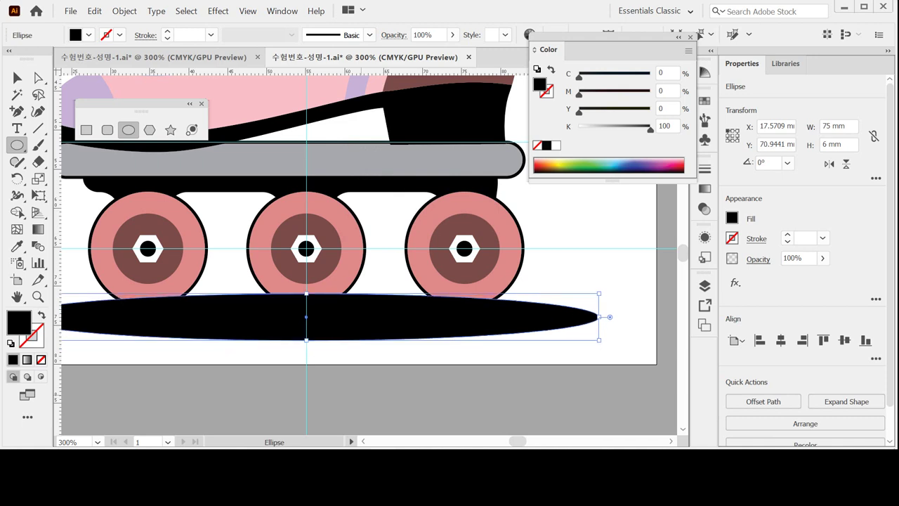
click(666, 126)
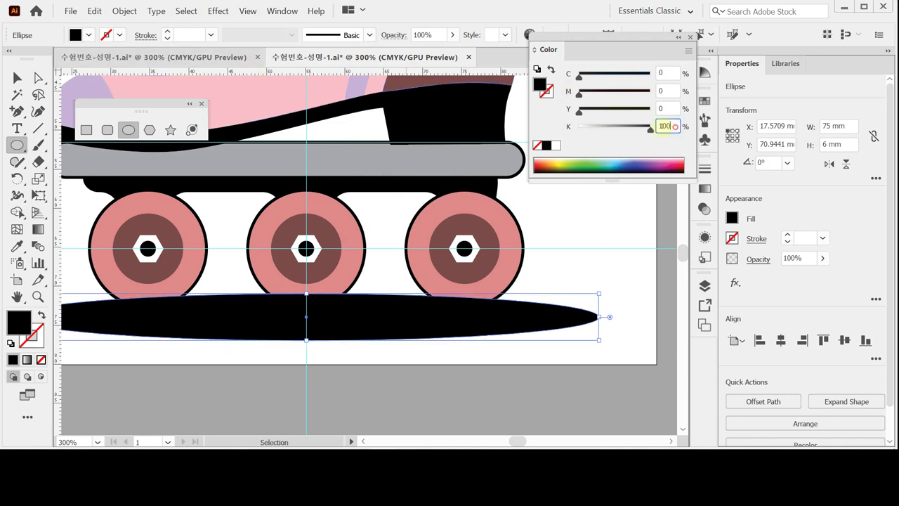
text(40)
key(Return)
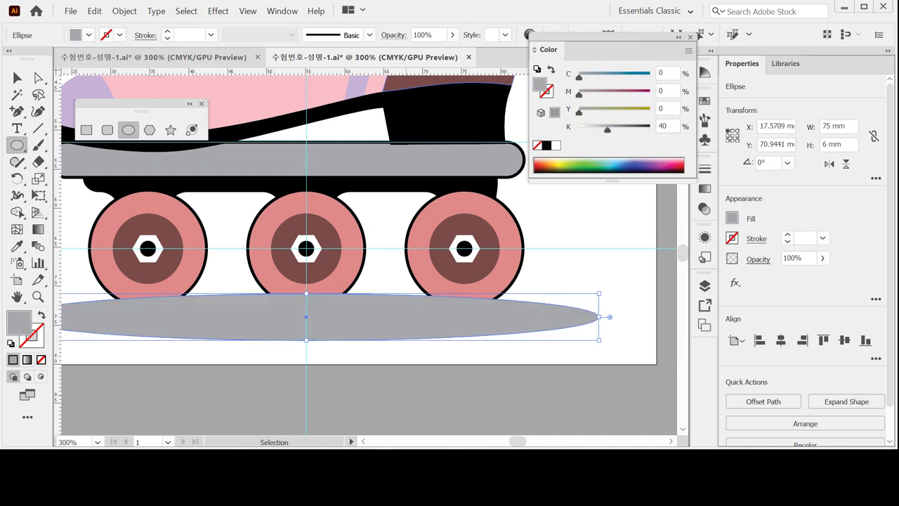
Step: Send the gray ellipse to the back, behind the wheels, and save the document
right_click(393, 317)
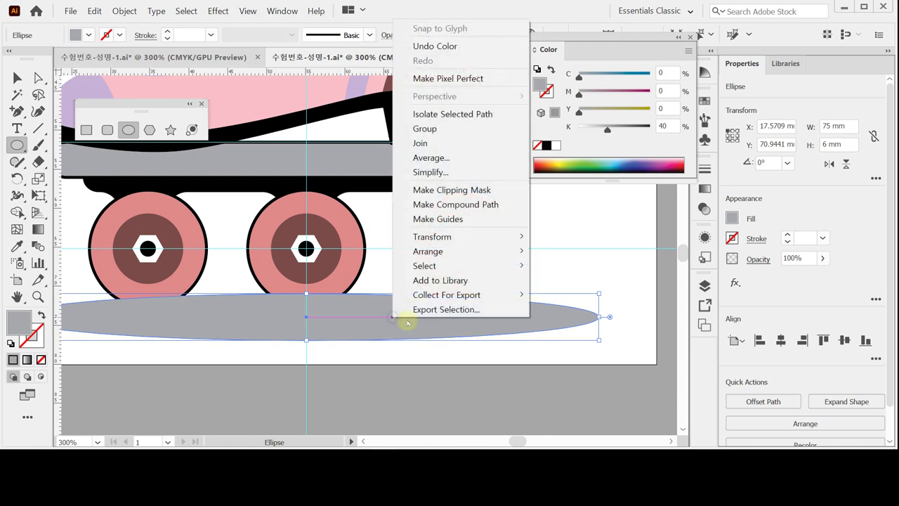
mouse_move(520, 251)
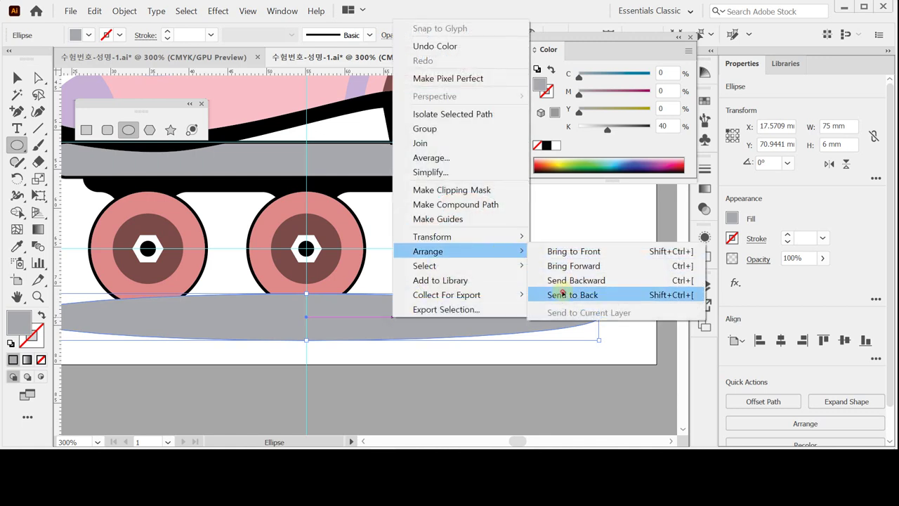
click(562, 294)
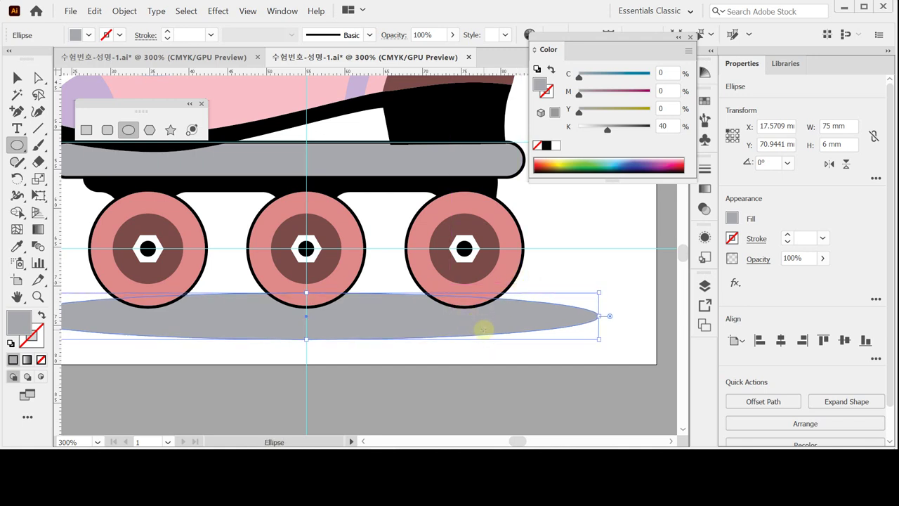
ctrl+alt+click(435, 322)
ctrl+alt+click(424, 243)
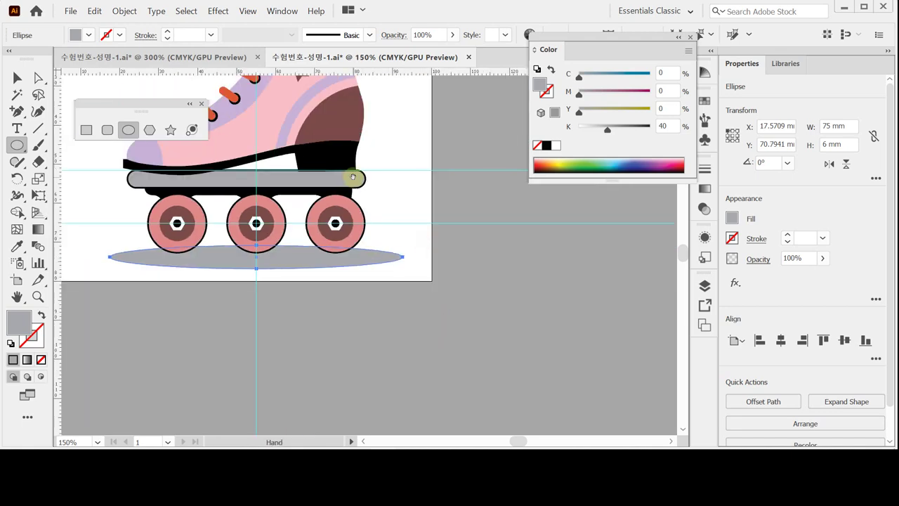
scroll(424, 243, up, 2)
double_click(38, 295)
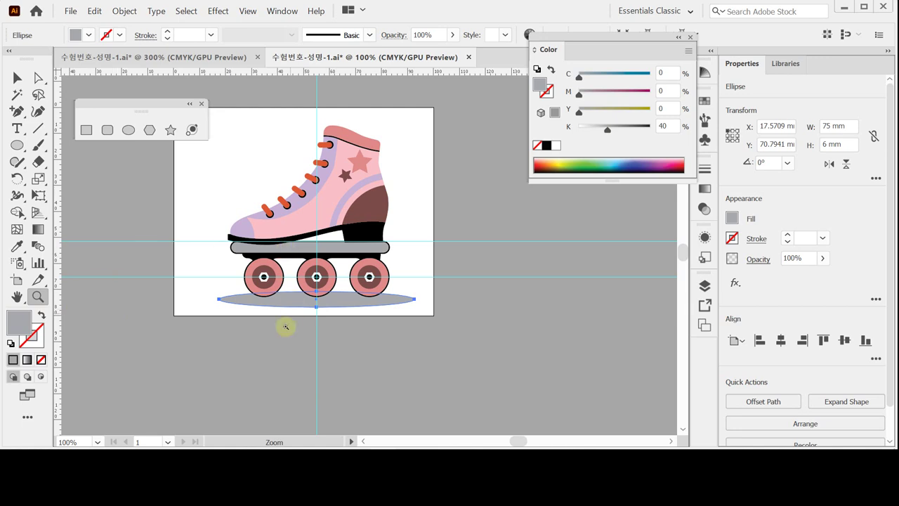
key(v)
key(ctrl+s)
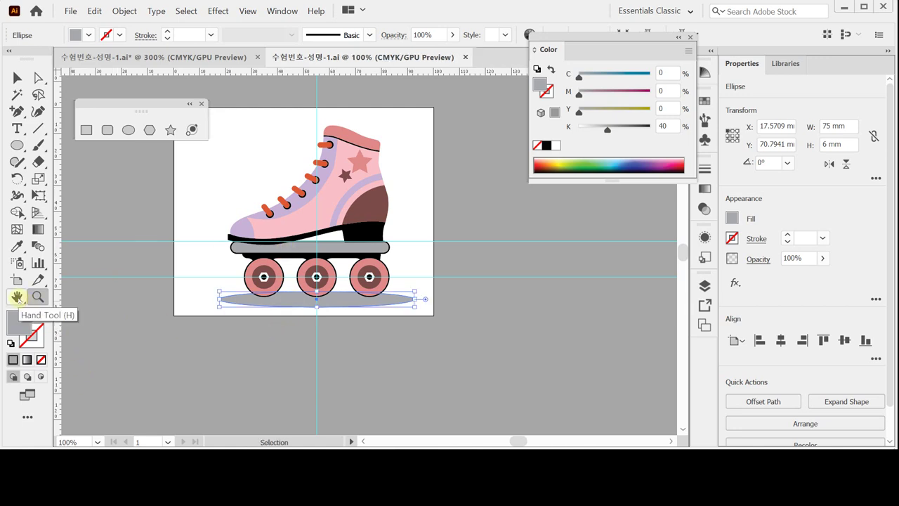
Step: Hide the guides and deselect the ellipse, with the whole artboard fitted in the window
double_click(16, 297)
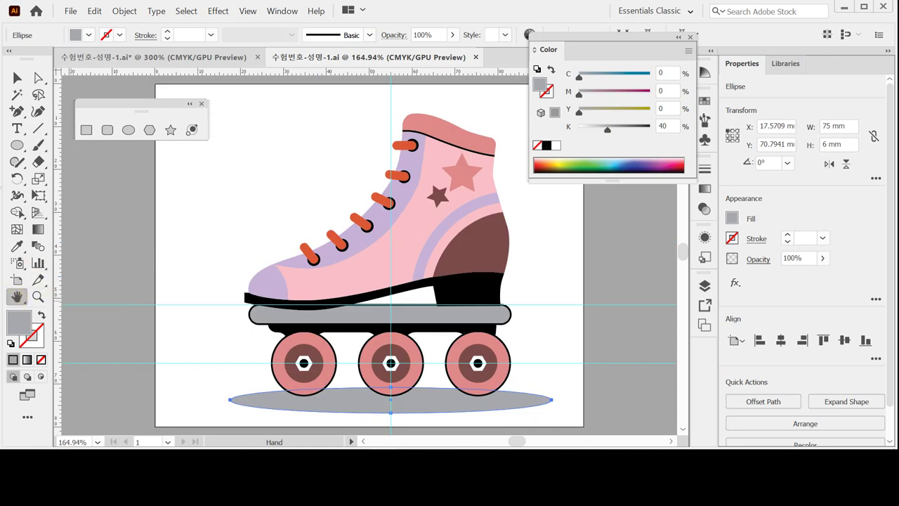
key(ctrl+semicolon)
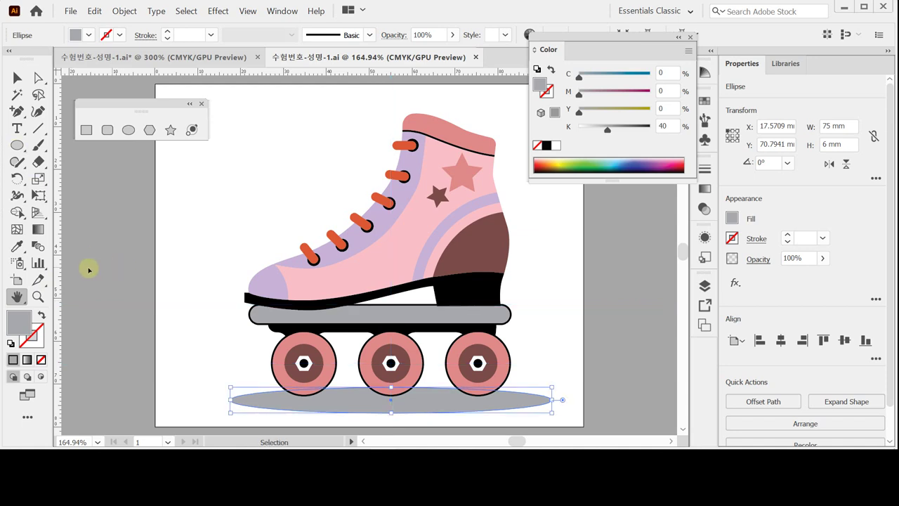
key(ctrl+shift+a)
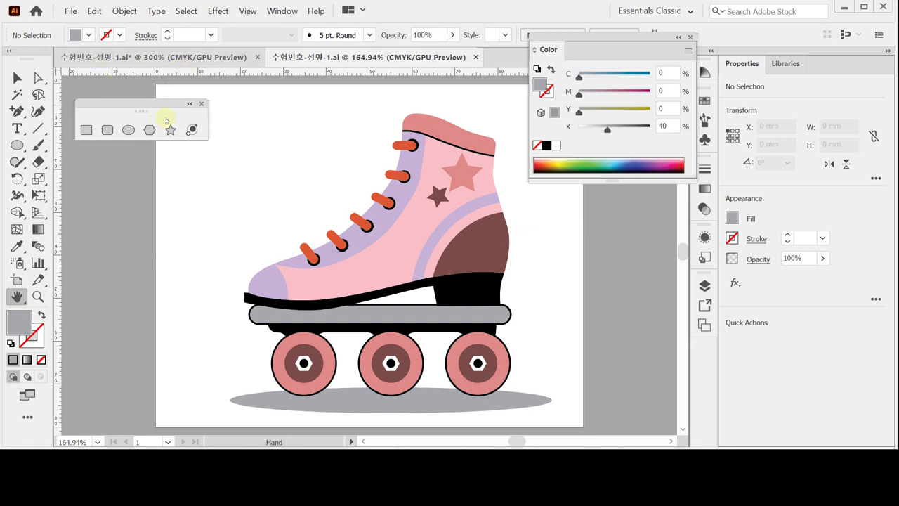
Step: Save the illustration as 수험번호-성명-1.ai in the GTQ folder, replacing the existing file and keeping the Illustrator 2020 version with its default options
click(70, 12)
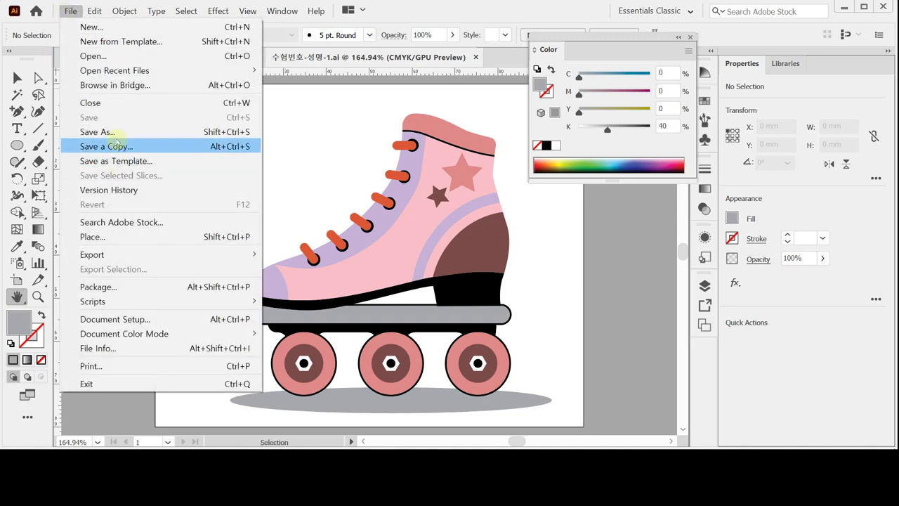
click(116, 133)
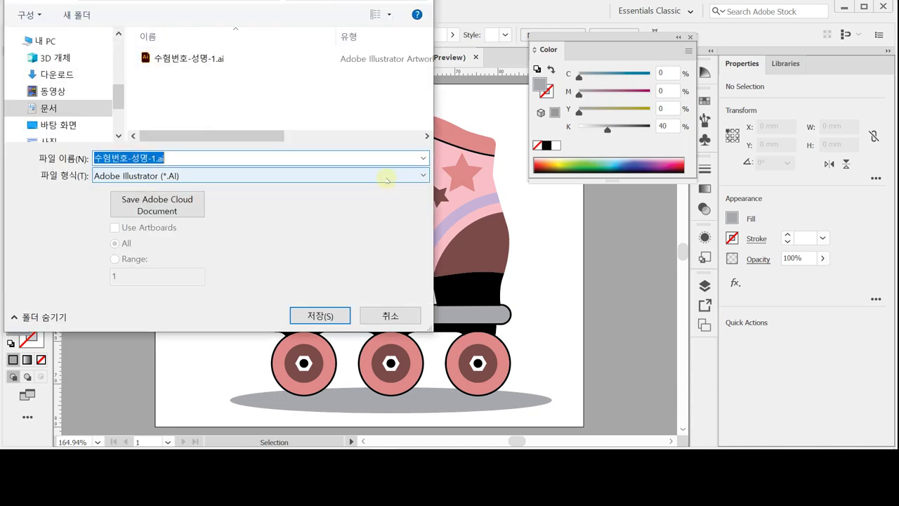
drag(71, 0, 145, 34)
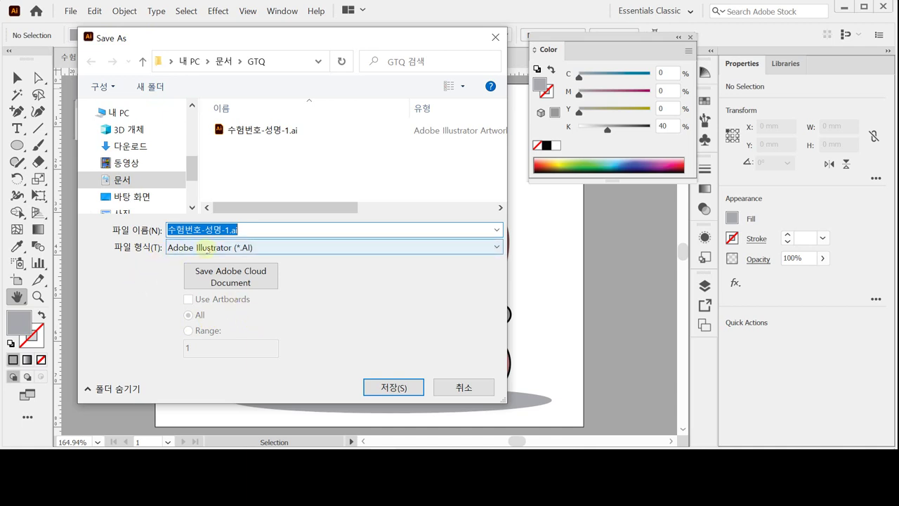
click(373, 386)
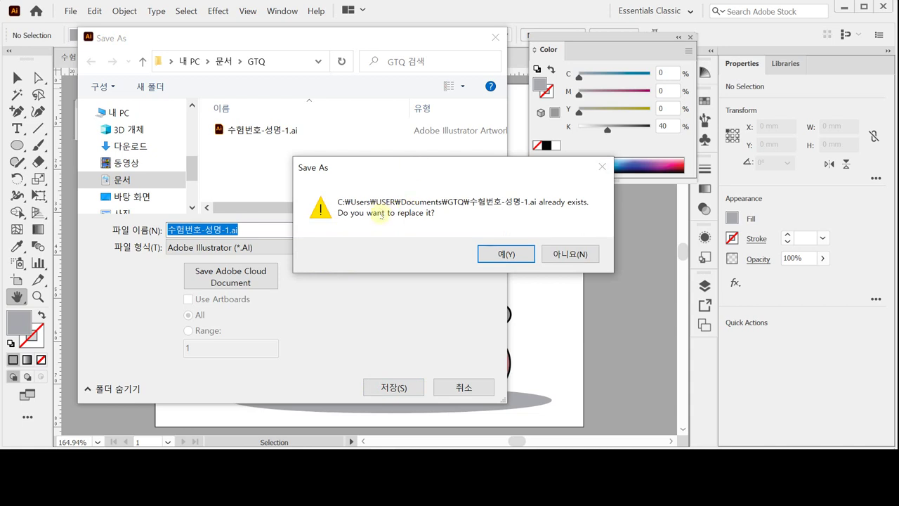
click(505, 254)
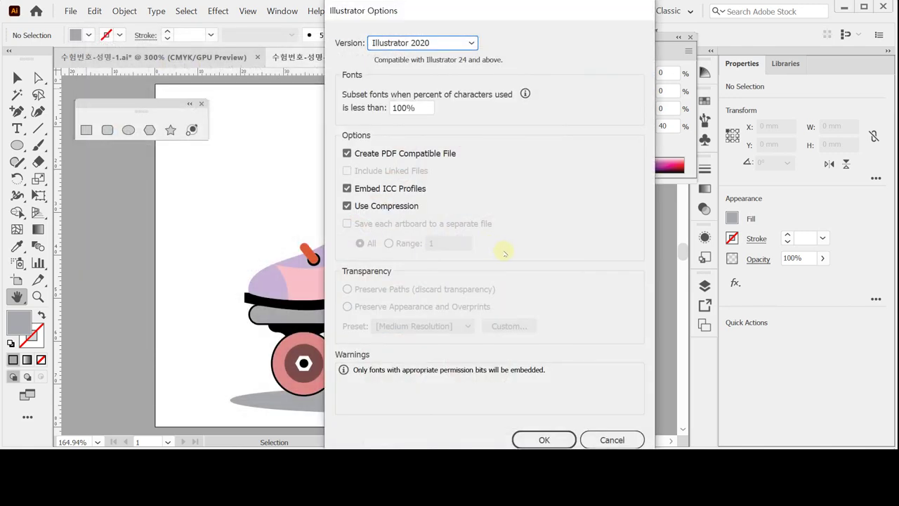
click(544, 437)
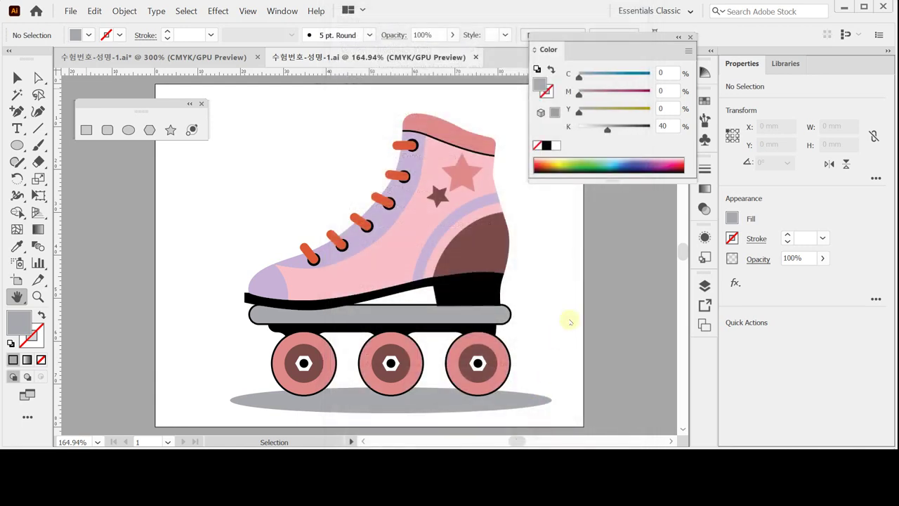